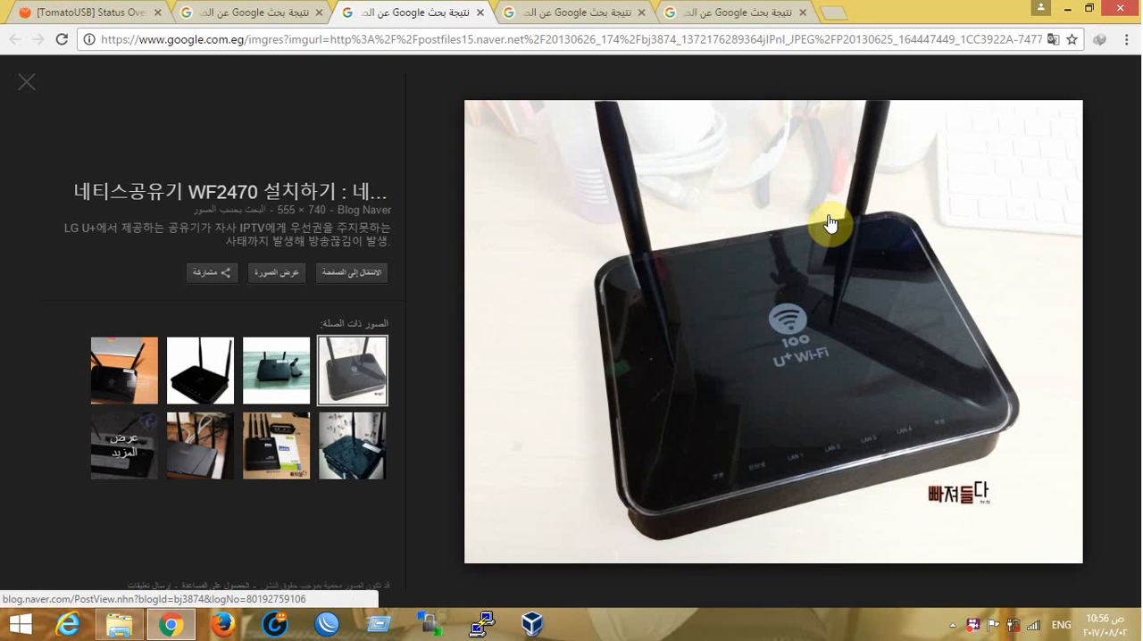
# View the image of the LG U+ router's rear ports and the CAPD-6000 stock WAN settings screenshot
pyautogui.click(596, 12)
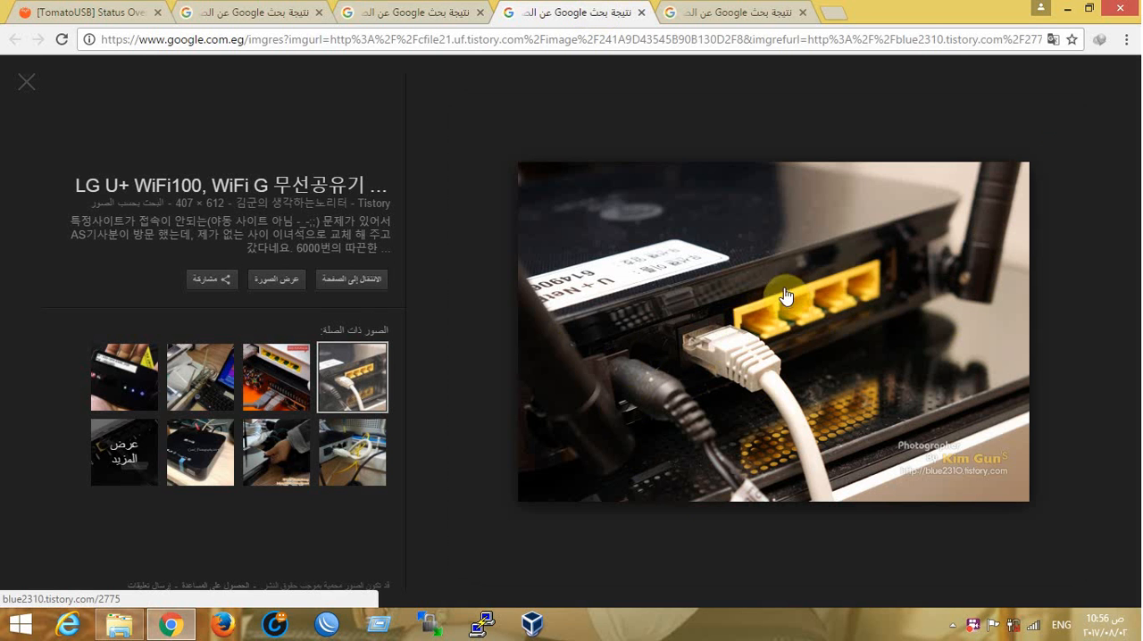
pyautogui.click(224, 18)
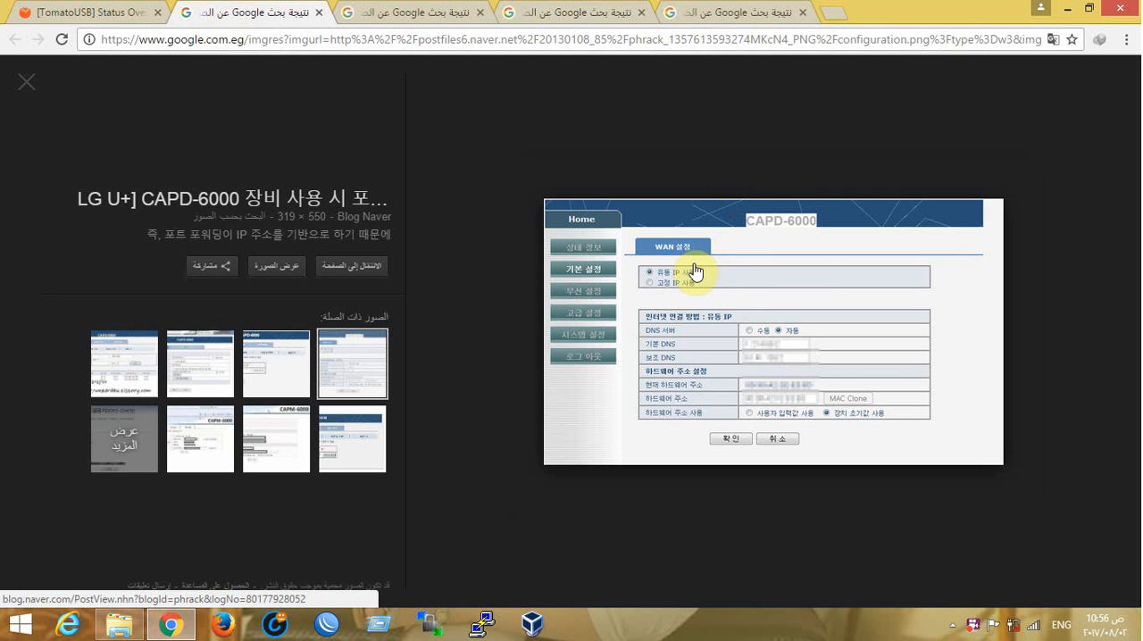
# Return to the AdvancedTomato page and reload the router interface from its base address 192.168.1.1
pyautogui.click(92, 12)
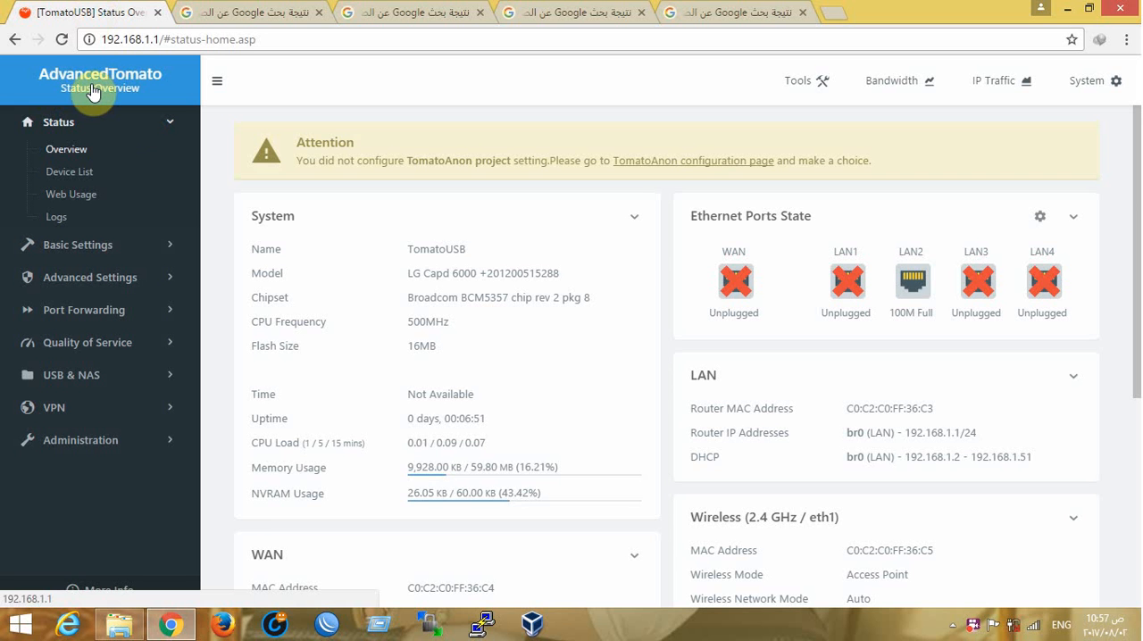
pyautogui.moveTo(159, 40); pyautogui.dragTo(445, 62)
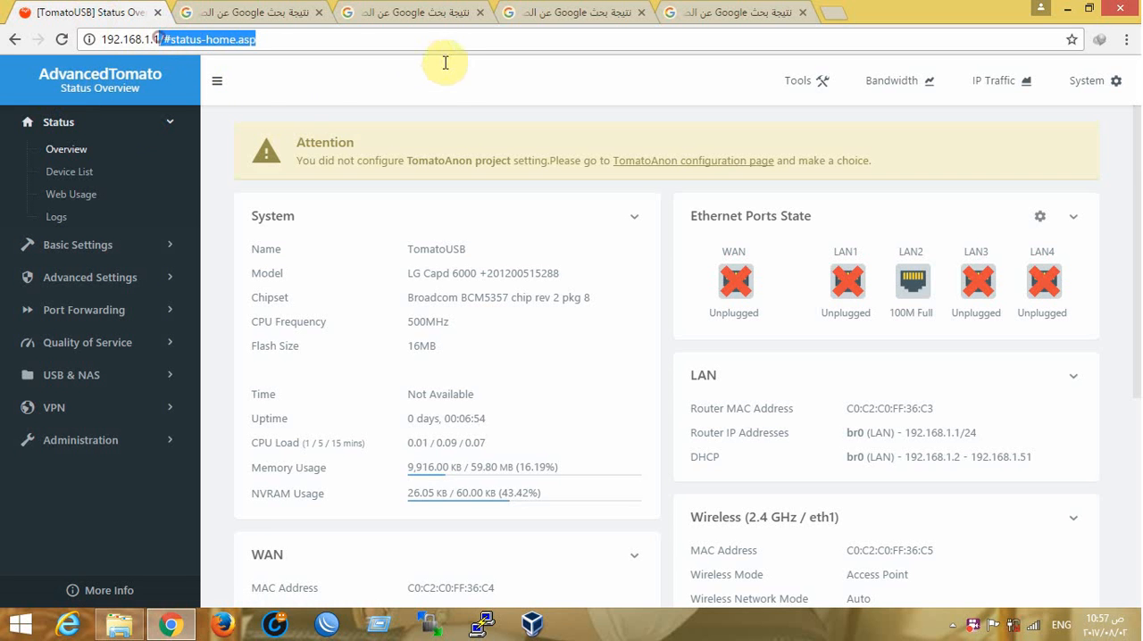
pyautogui.press('BackSpace')
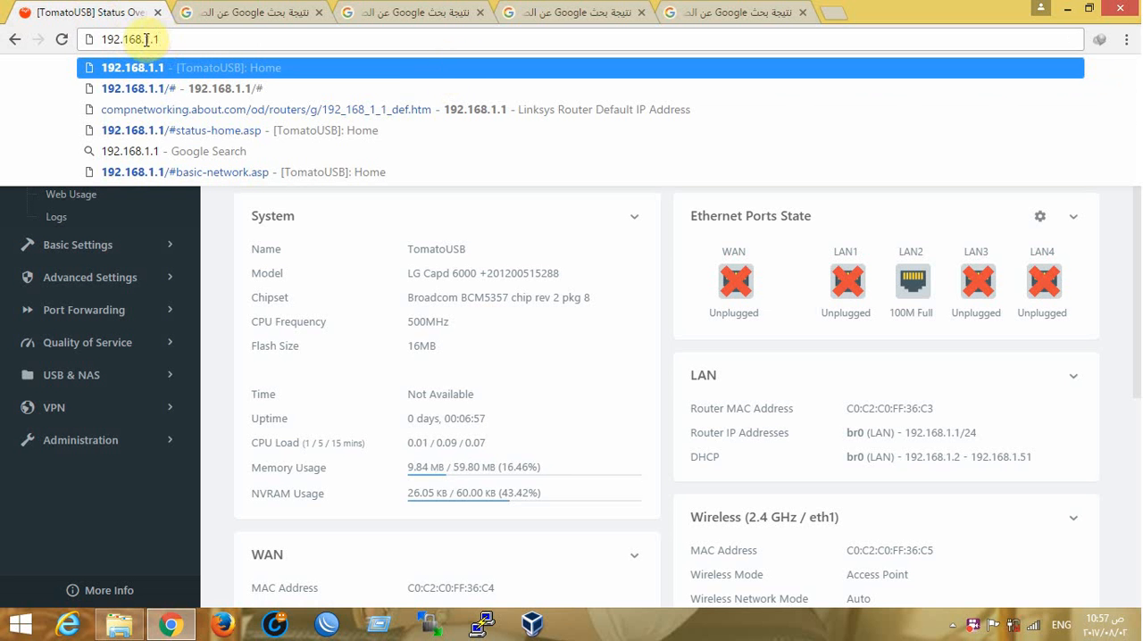
pyautogui.press('Return')
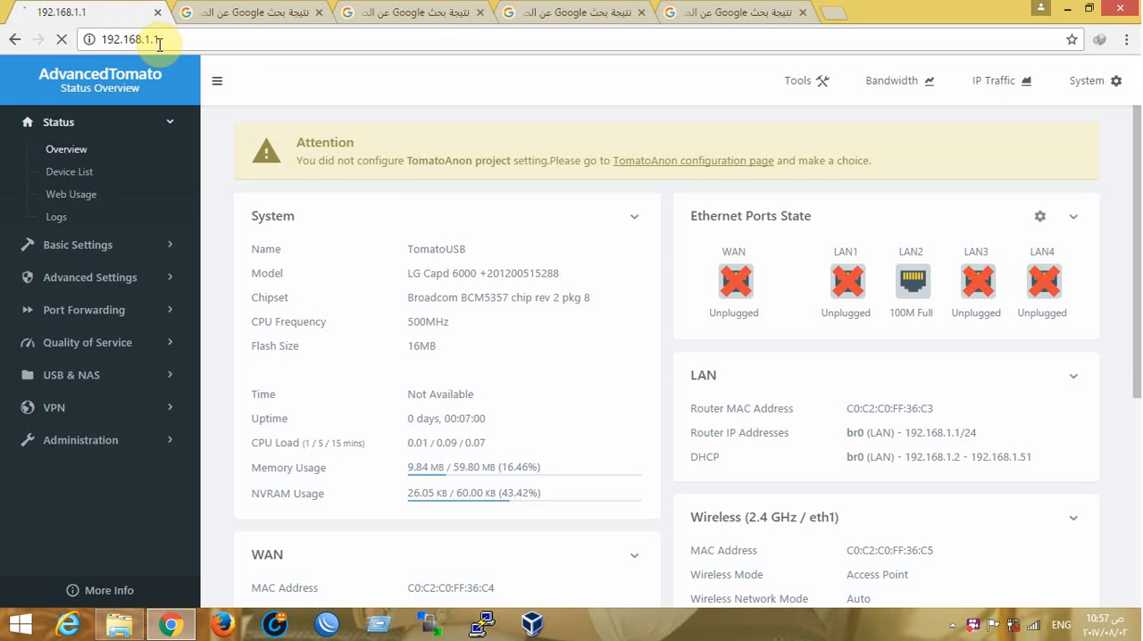
# Log out of the router's web interface and dismiss the authentication request
pyautogui.click(1098, 91)
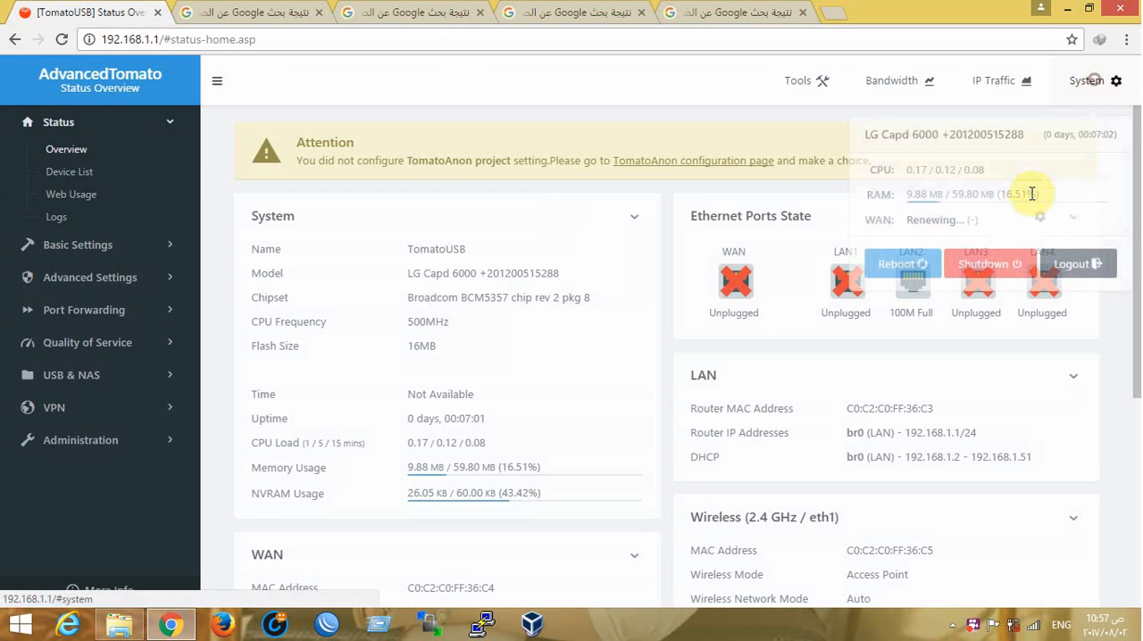
pyautogui.click(1076, 267)
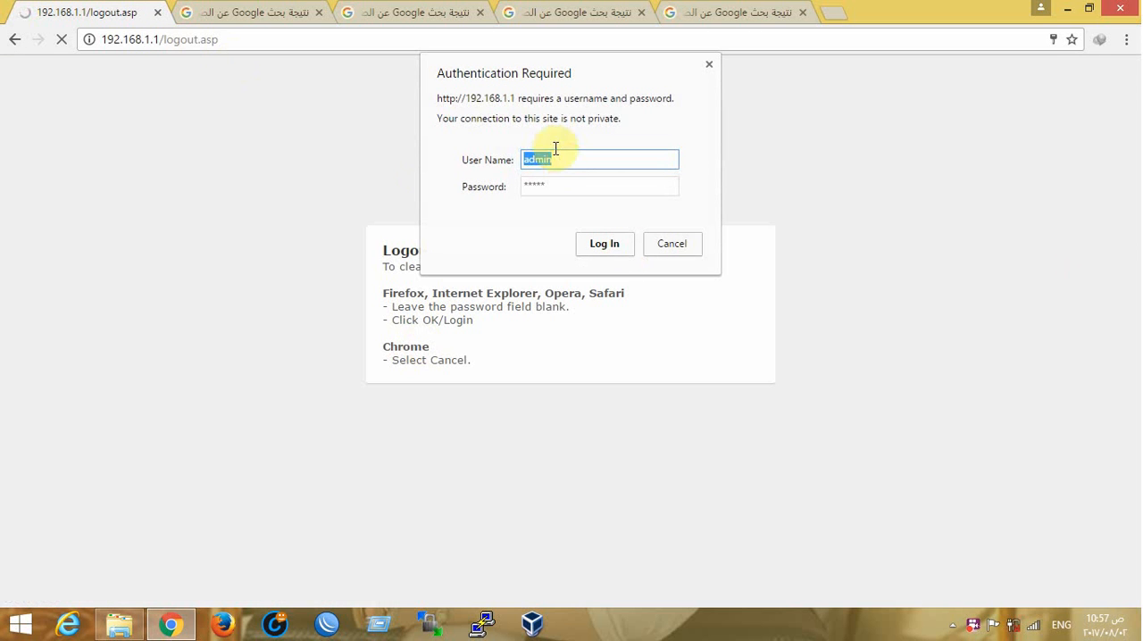
pyautogui.click(672, 244)
# Reopen 192.168.1.1 and log in to the router as admin with the saved password
pyautogui.moveTo(199, 39); pyautogui.dragTo(159, 39)
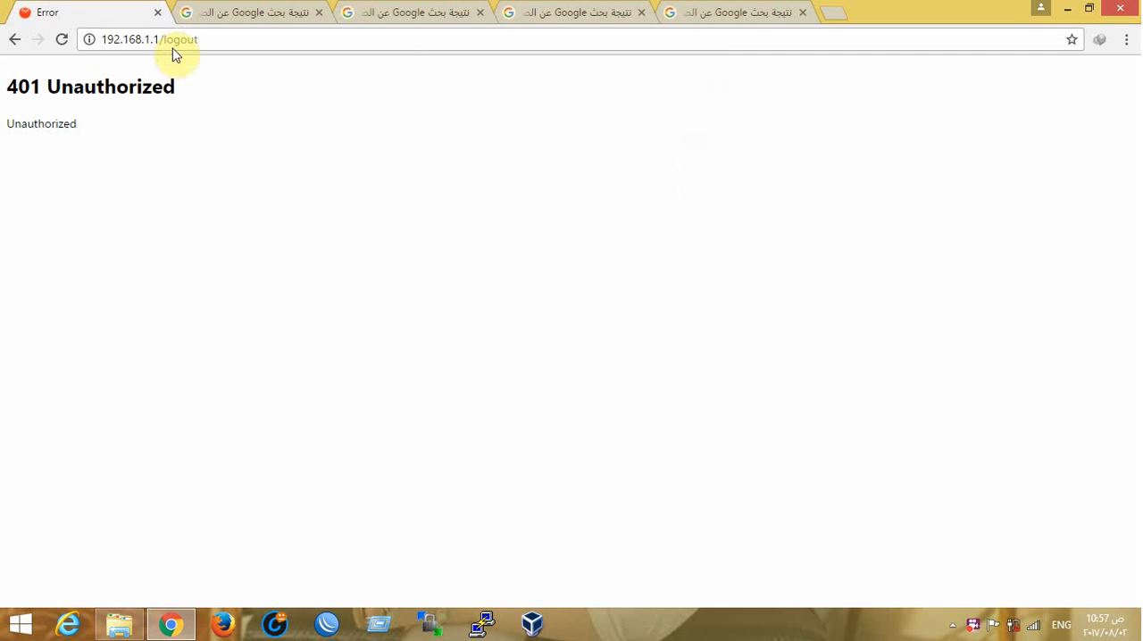
pyautogui.press('BackSpace')
pyautogui.press('BackSpace')
pyautogui.press('BackSpace')
pyautogui.press('BackSpace')
pyautogui.press('BackSpace')
pyautogui.press('BackSpace')
pyautogui.press('BackSpace')
pyautogui.press('BackSpace')
pyautogui.press('BackSpace')
pyautogui.press('BackSpace')
pyautogui.press('BackSpace')
pyautogui.press('BackSpace')
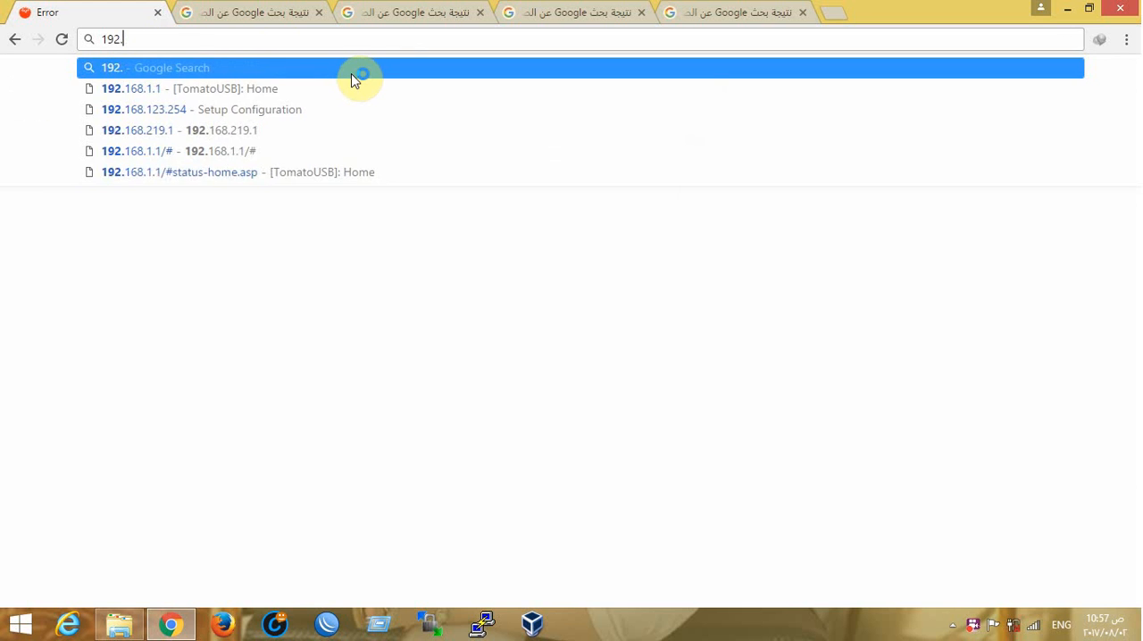
pyautogui.write('192.168.1.1')
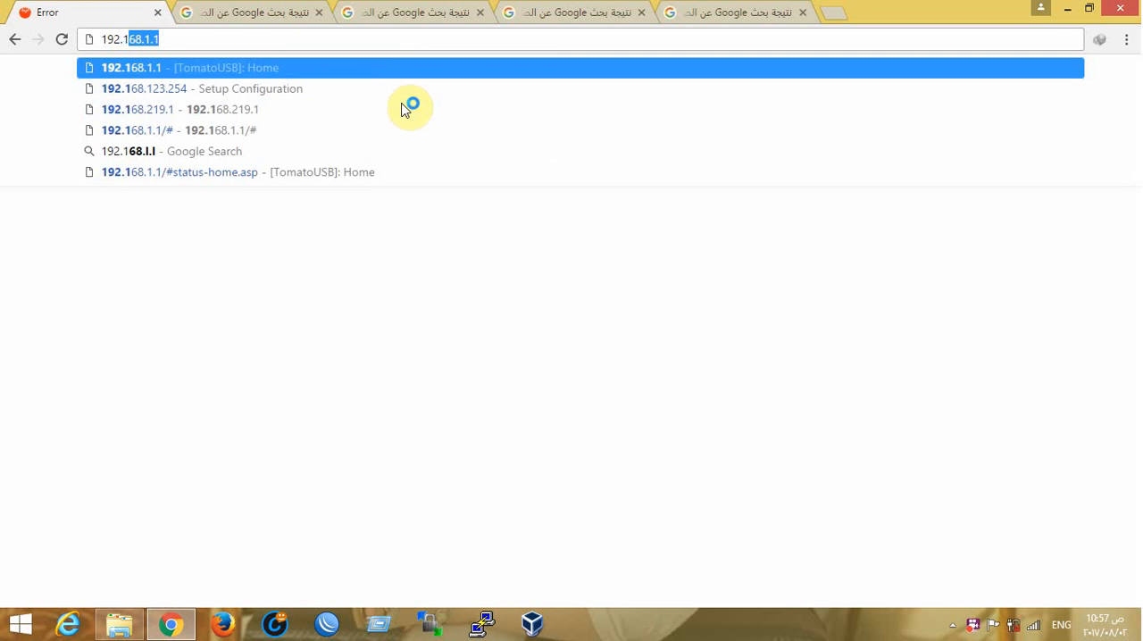
pyautogui.press('Return')
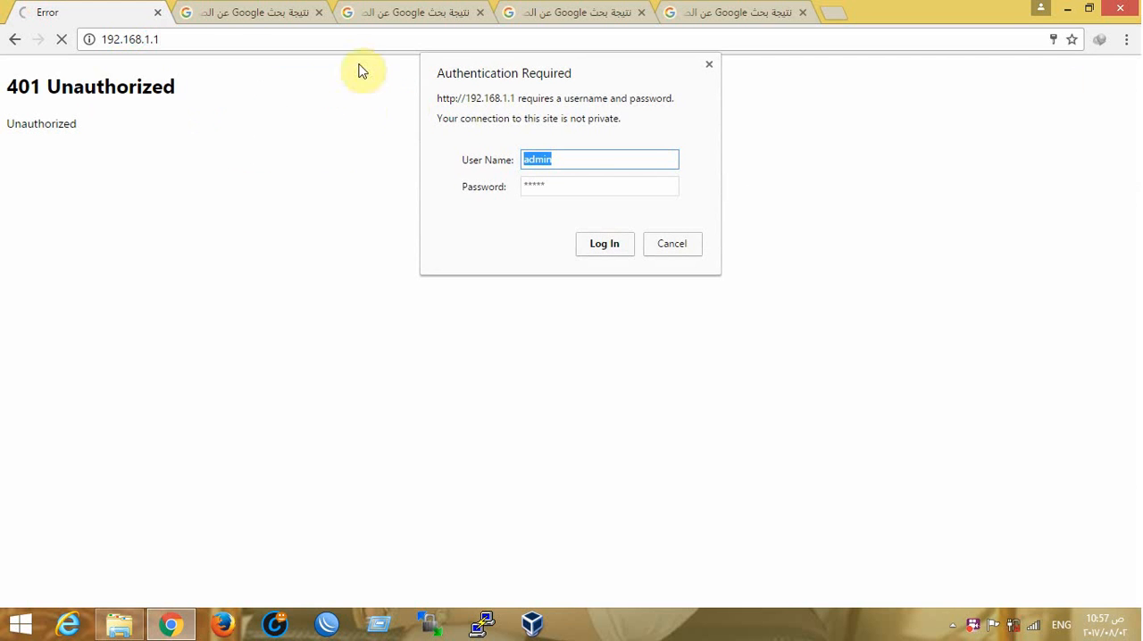
pyautogui.click(588, 159)
pyautogui.doubleClick(553, 186)
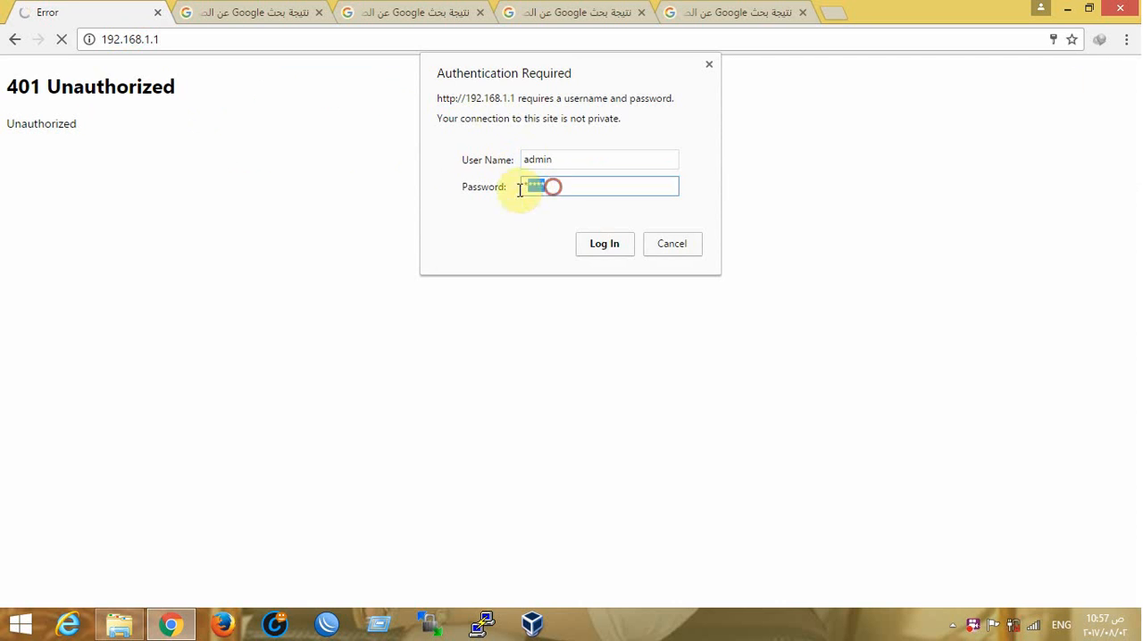
pyautogui.click(600, 247)
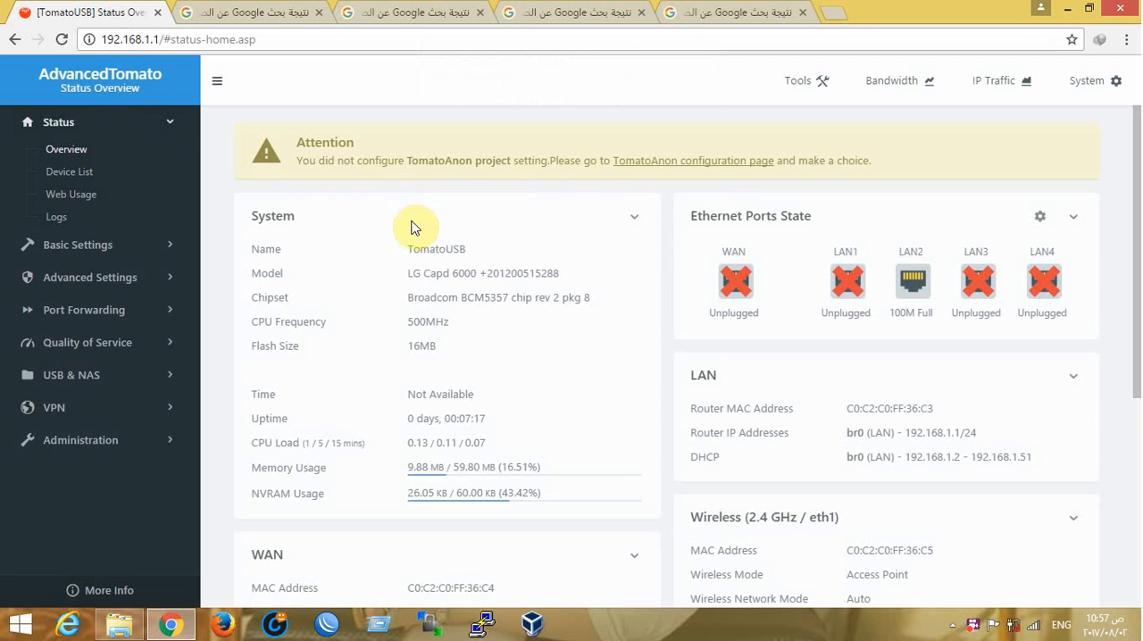
# Examine the System section of the status overview: router name, model, chipset, CPU frequency and flash size
pyautogui.moveTo(1136, 141)
pyautogui.mouseDown()
pyautogui.moveTo(1136, 334)
pyautogui.moveTo(1135, 155)
pyautogui.mouseUp()
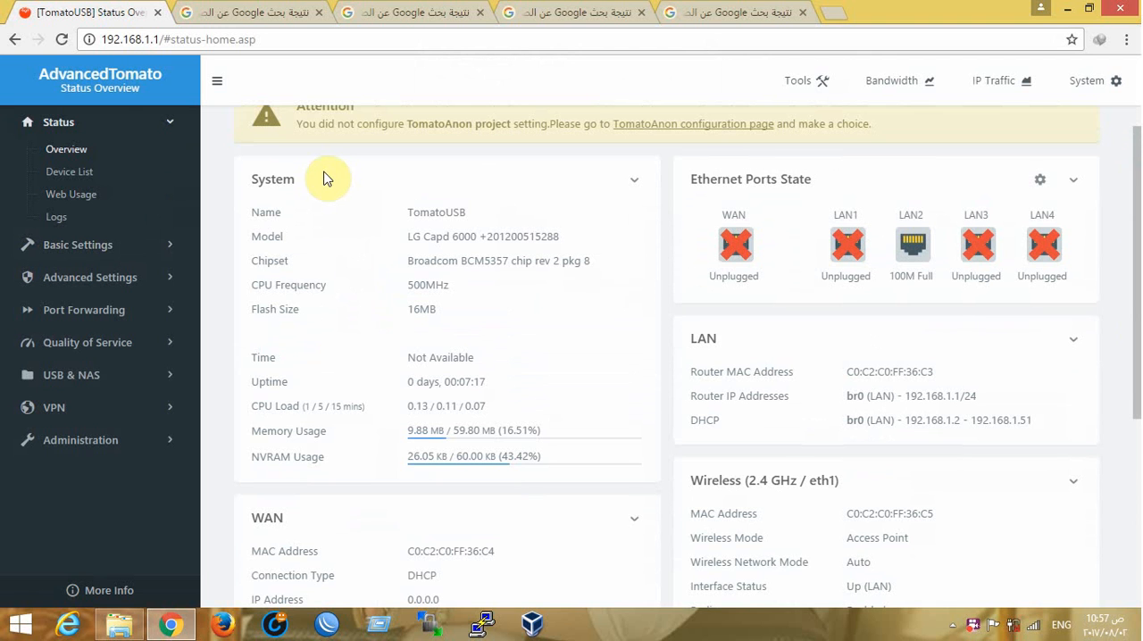
pyautogui.moveTo(295, 181); pyautogui.dragTo(231, 180)
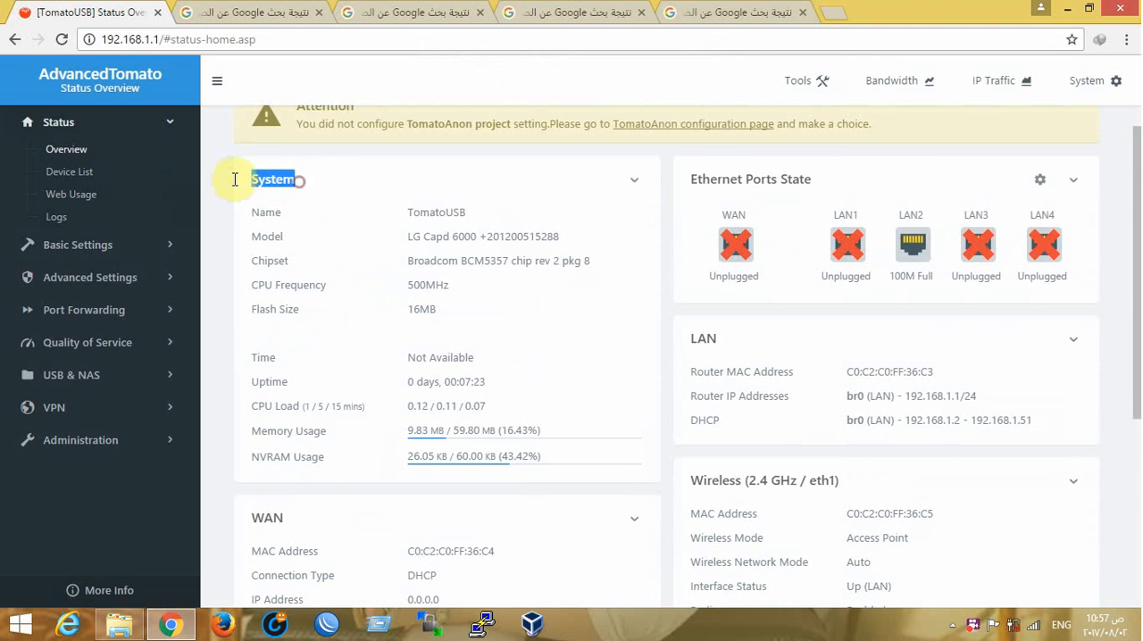
pyautogui.click(474, 211)
pyautogui.doubleClick(424, 211)
pyautogui.moveTo(560, 237); pyautogui.dragTo(369, 229)
pyautogui.moveTo(472, 211); pyautogui.dragTo(393, 214)
pyautogui.moveTo(581, 236); pyautogui.dragTo(401, 237)
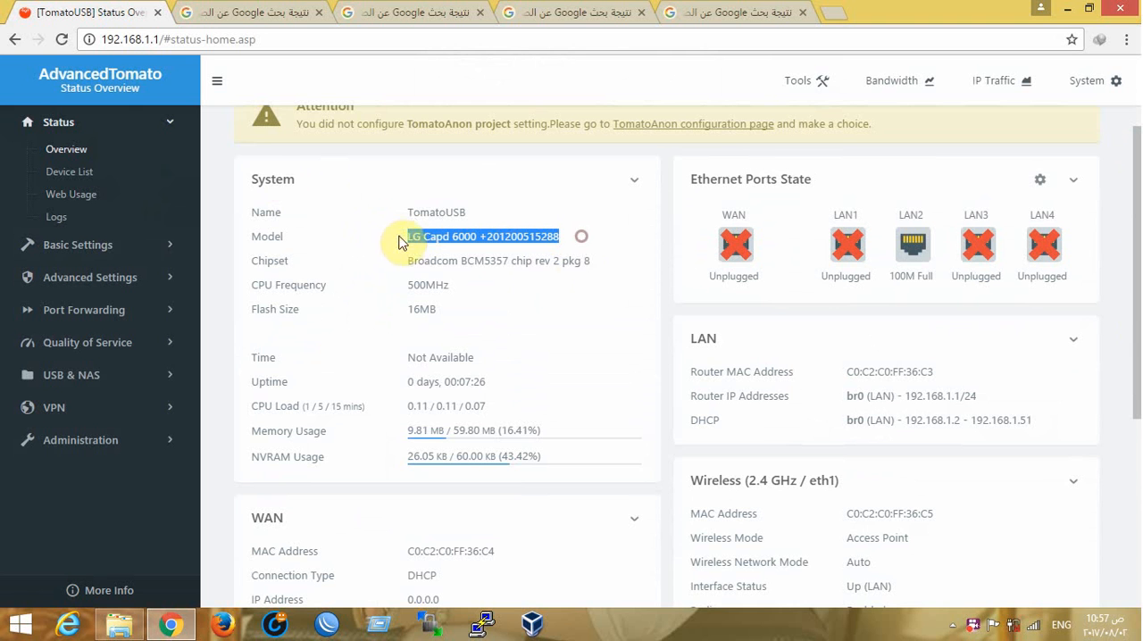
pyautogui.moveTo(601, 262); pyautogui.dragTo(373, 268)
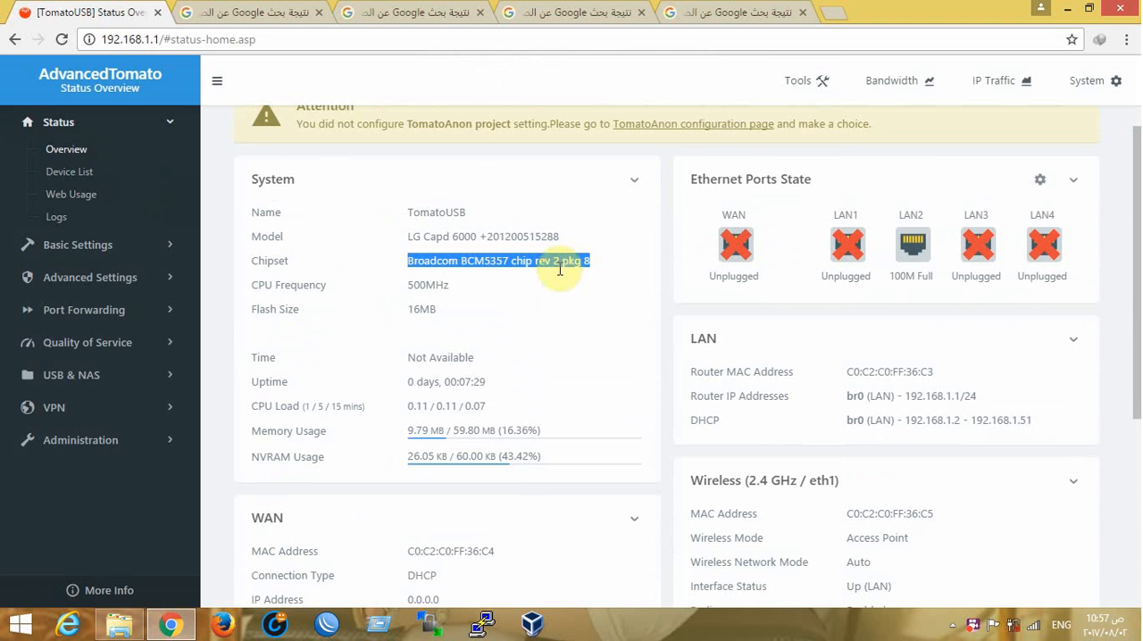
pyautogui.doubleClick(438, 285)
pyautogui.click(462, 308)
# Examine the time, uptime, CPU load, memory usage and NVRAM usage in the System section
pyautogui.scroll(-1, 414, 202)
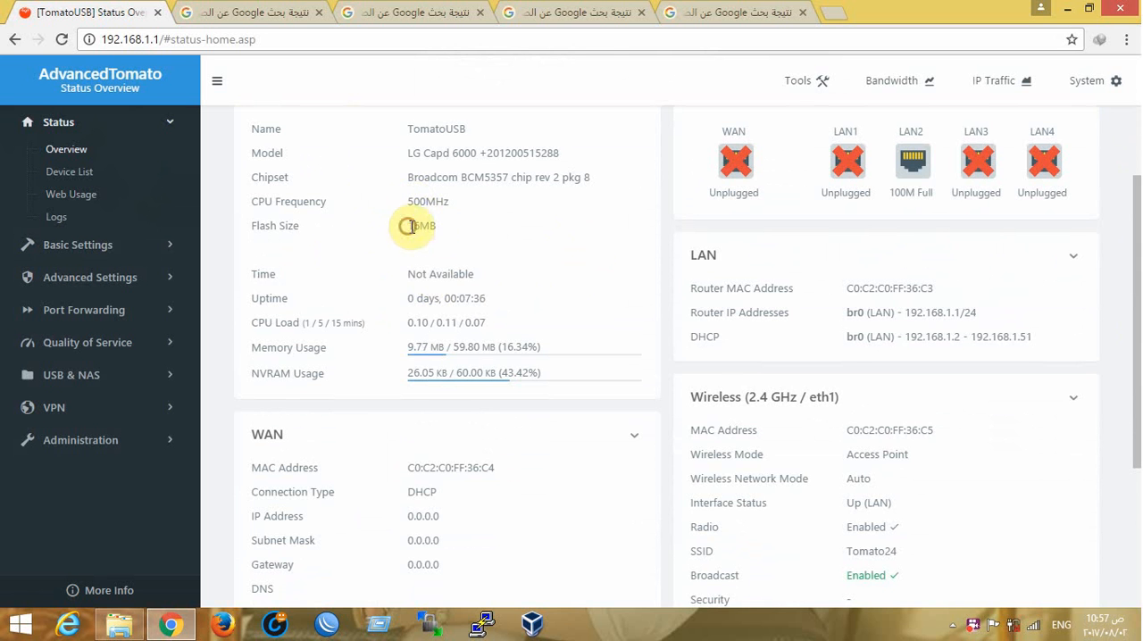
pyautogui.scroll(-1, 453, 250)
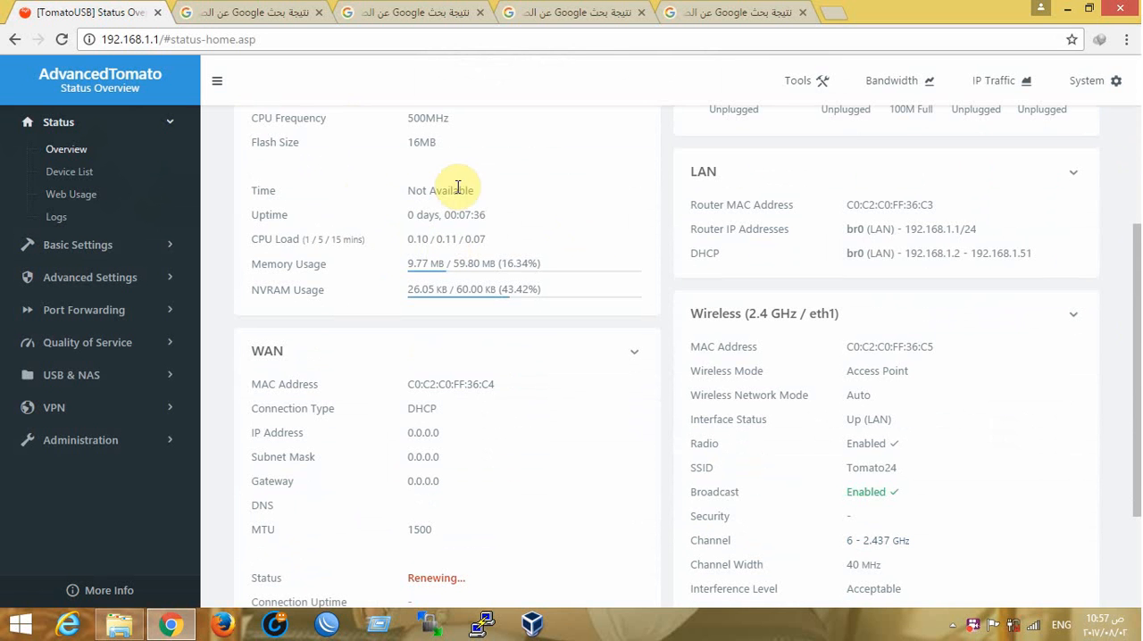
pyautogui.moveTo(411, 207); pyautogui.dragTo(261, 265)
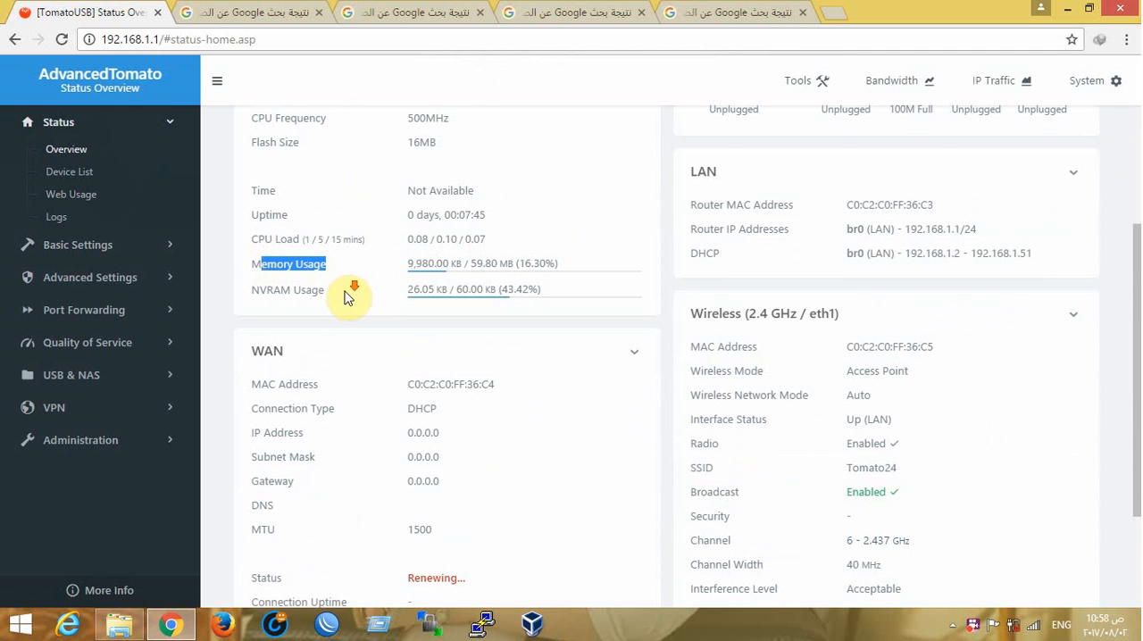
pyautogui.scroll(-1, 382, 217)
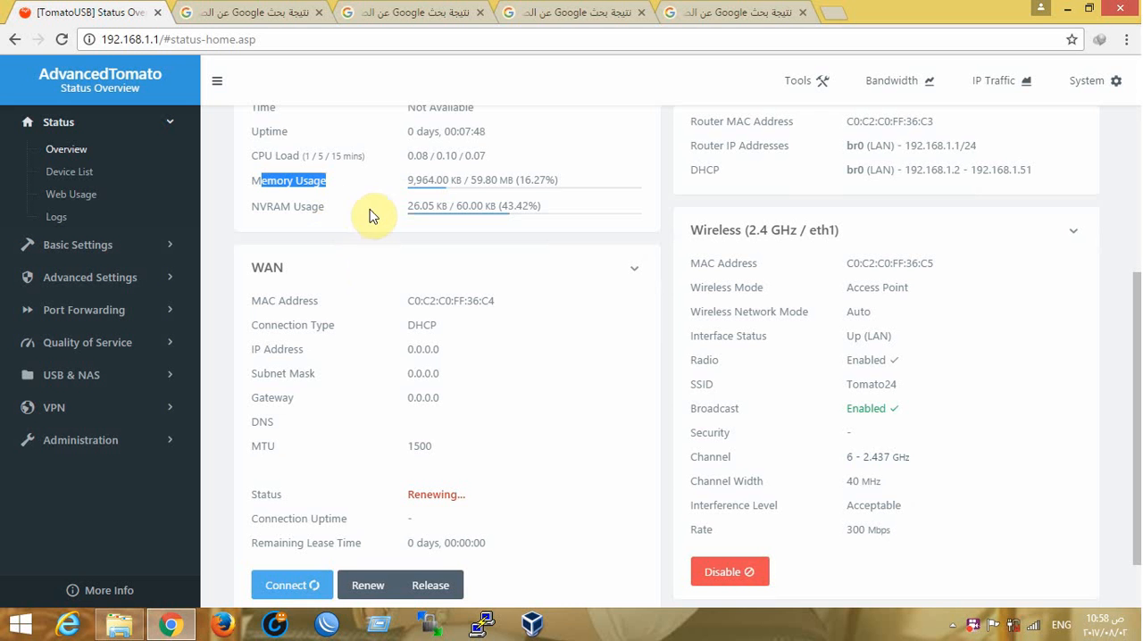
pyautogui.moveTo(333, 182); pyautogui.dragTo(249, 188)
pyautogui.click(316, 256)
# Review the WAN section of the status overview, in particular its connection type
pyautogui.scroll(-1, 407, 236)
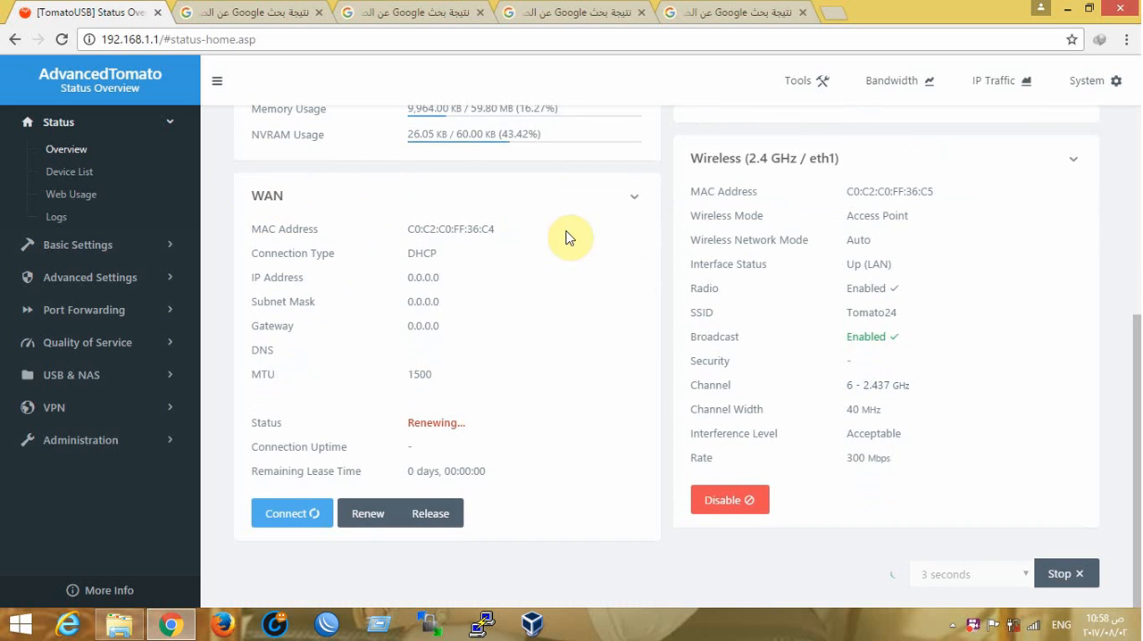
pyautogui.tripleClick(378, 251)
pyautogui.moveTo(457, 260); pyautogui.dragTo(395, 260)
# Examine the Wireless (2.4 GHz / eth1) section: MAC address, wireless mode, interface status, channel, channel width and interference level
pyautogui.scroll(1, 894, 281)
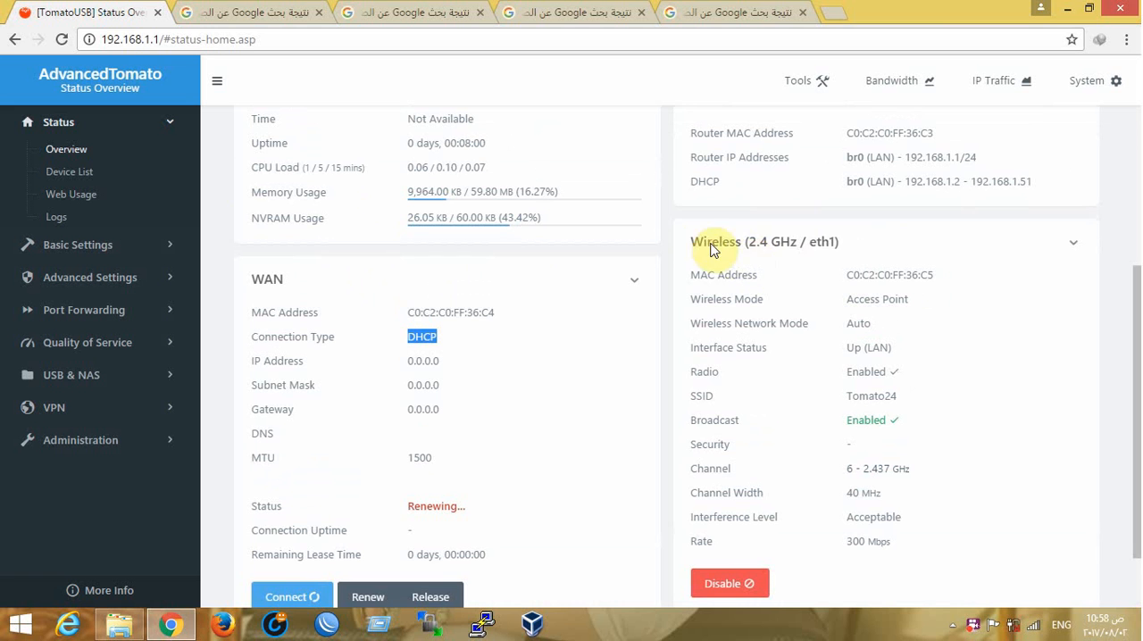
pyautogui.moveTo(711, 250); pyautogui.dragTo(842, 255)
pyautogui.click(844, 255)
pyautogui.moveTo(927, 275); pyautogui.dragTo(847, 276)
pyautogui.moveTo(936, 302); pyautogui.dragTo(853, 304)
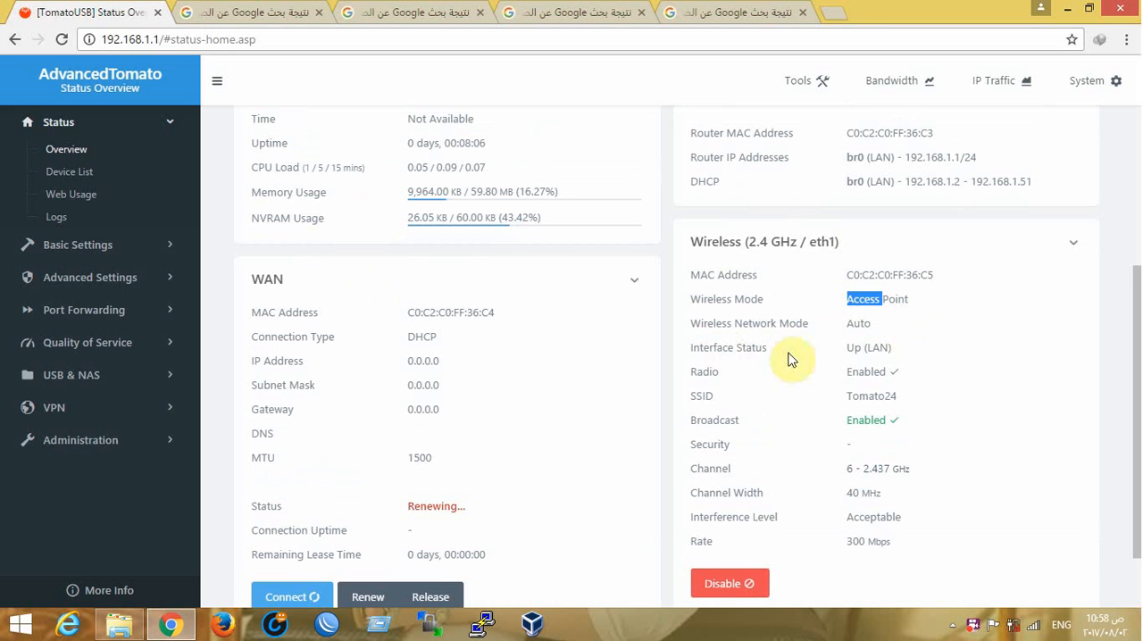
pyautogui.moveTo(901, 347); pyautogui.dragTo(861, 346)
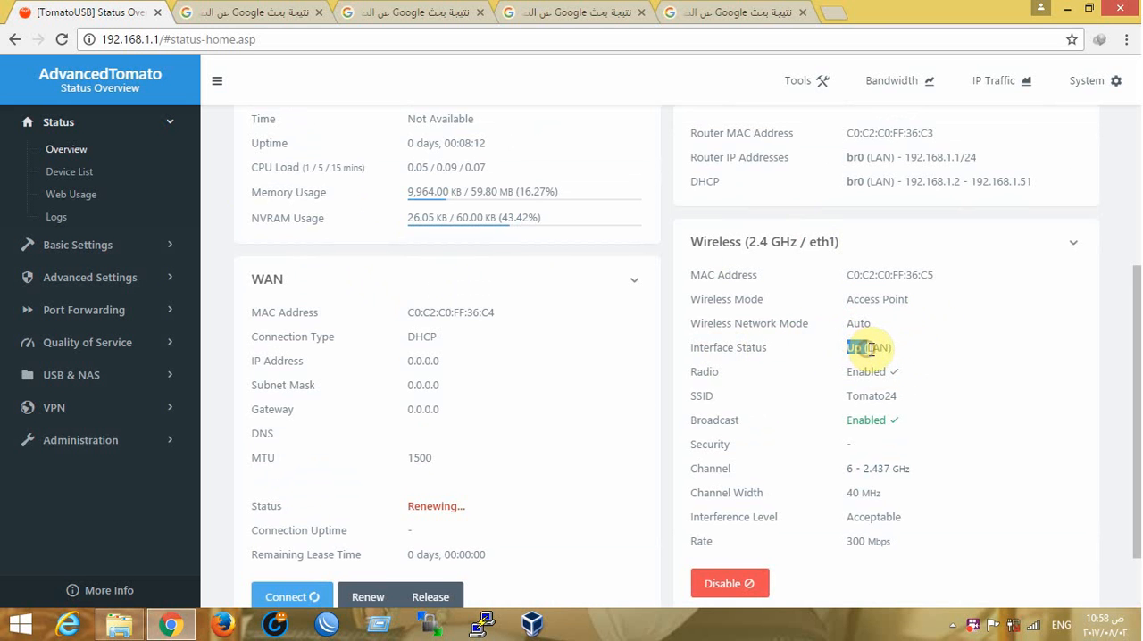
pyautogui.scroll(-2, 893, 349)
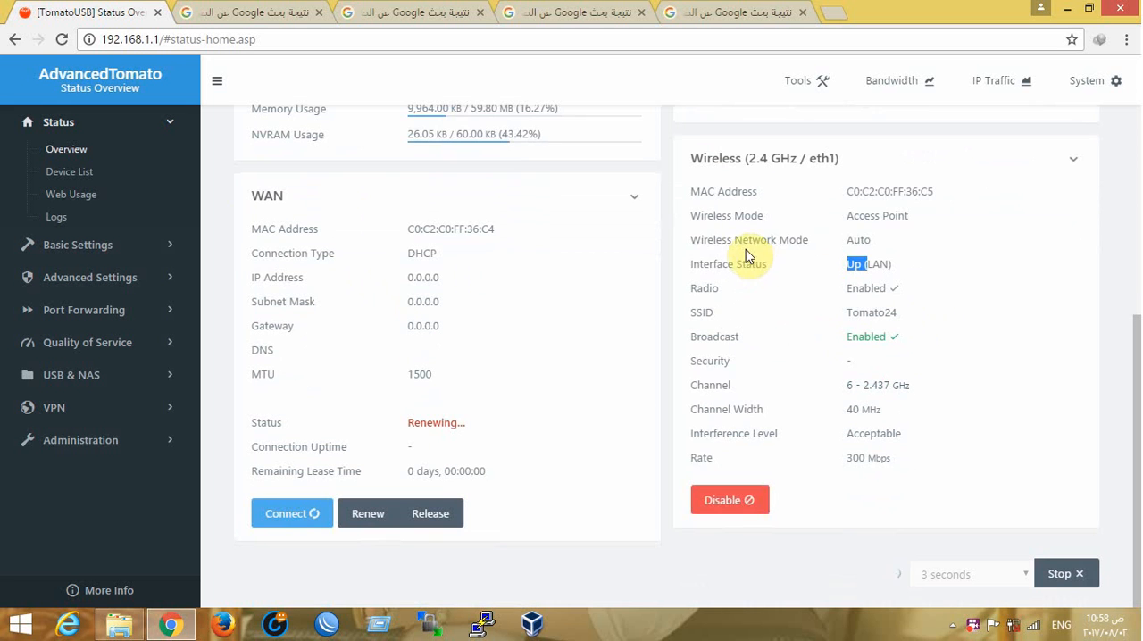
pyautogui.moveTo(756, 393); pyautogui.dragTo(684, 389)
pyautogui.click(771, 408)
pyautogui.moveTo(773, 410); pyautogui.dragTo(743, 430)
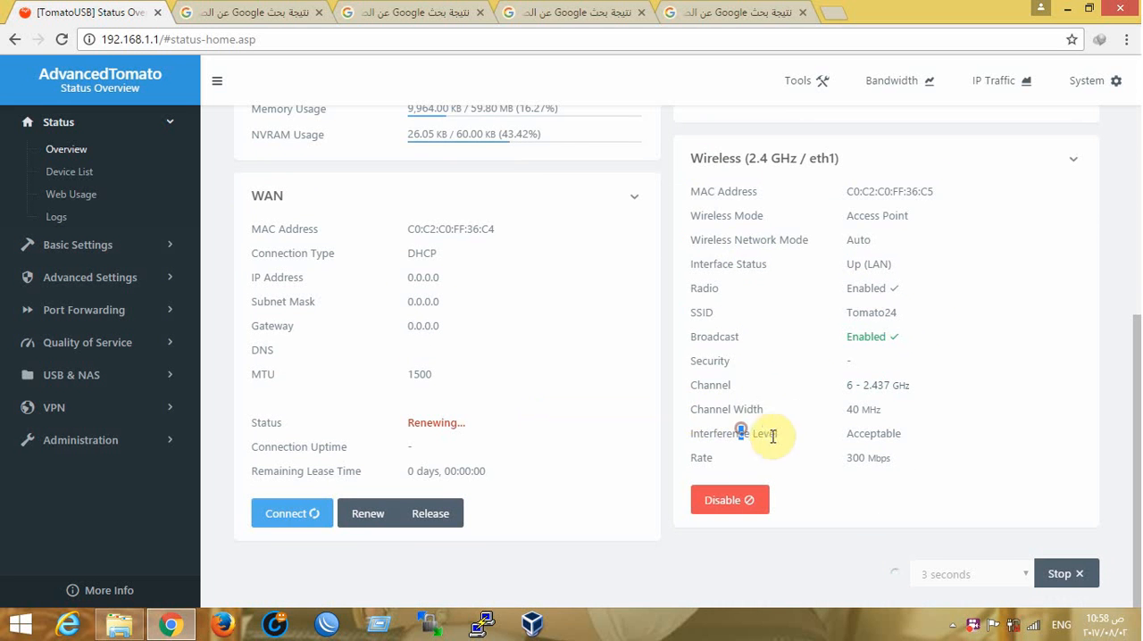
# Review the LAN section's router IP address and DHCP range, and the Ethernet Ports State section
pyautogui.scroll(4, 816, 340)
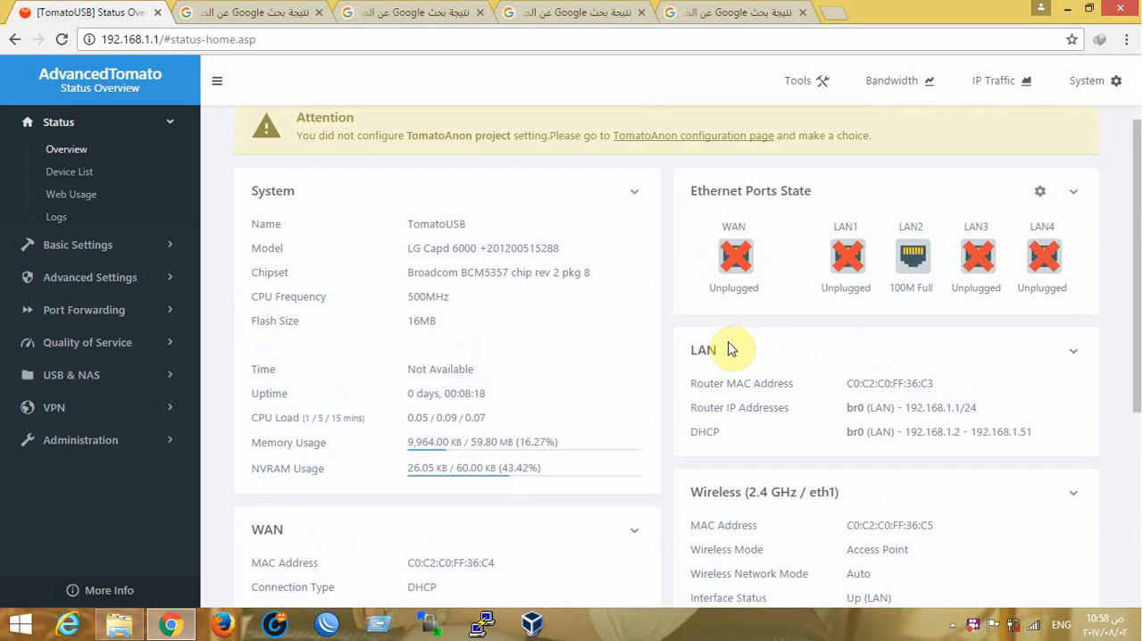
pyautogui.moveTo(729, 350); pyautogui.dragTo(658, 352)
pyautogui.click(740, 403)
pyautogui.moveTo(737, 429); pyautogui.dragTo(693, 434)
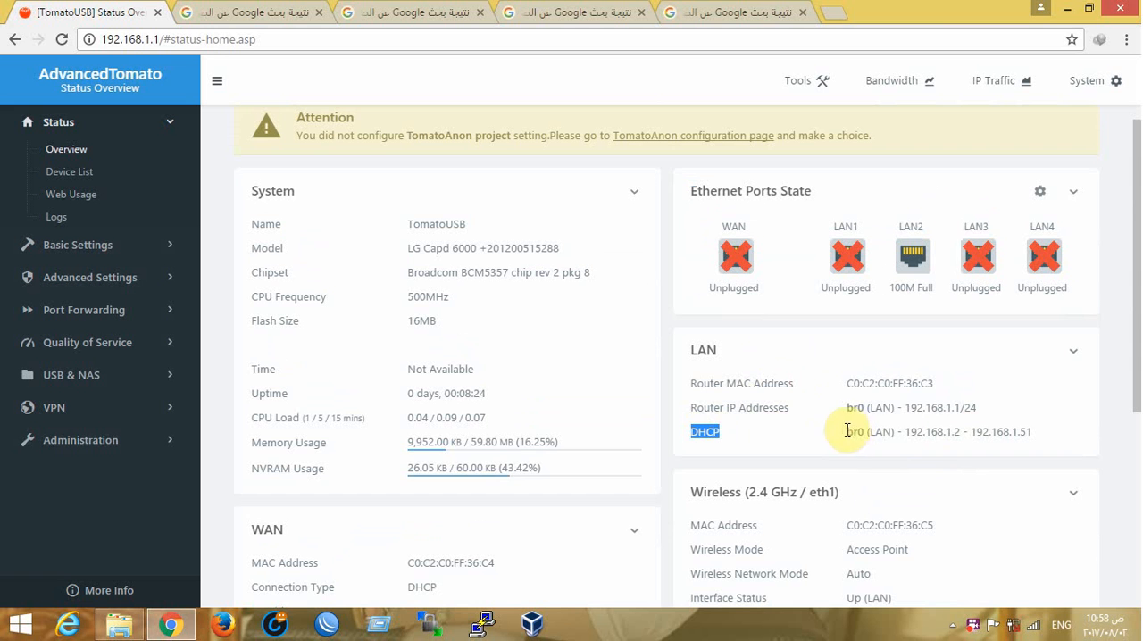
pyautogui.click(721, 402)
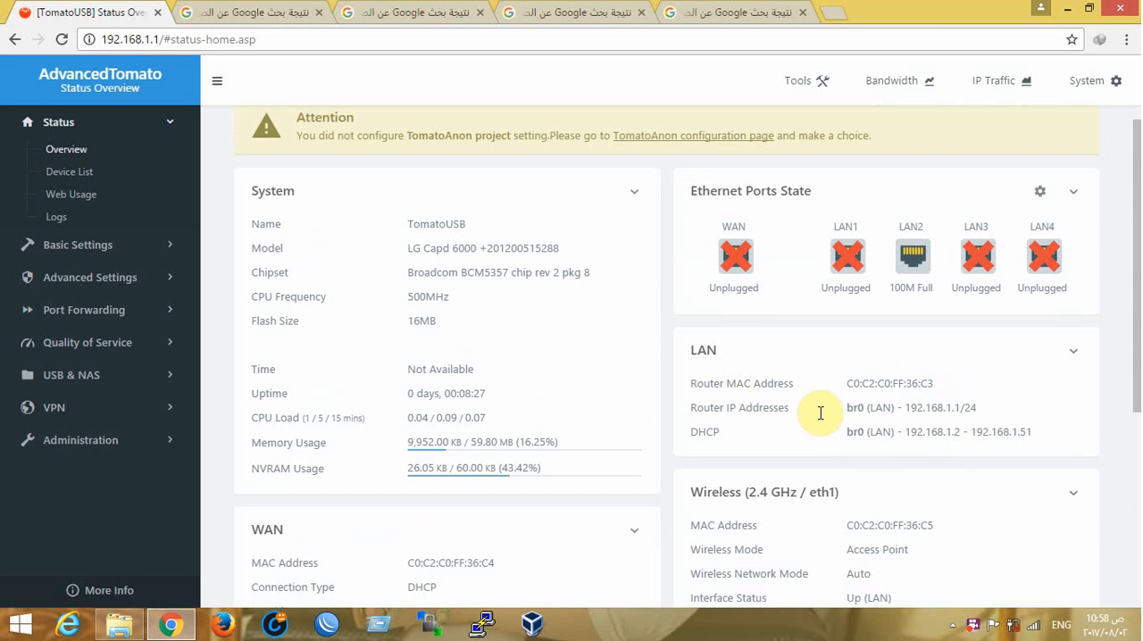
pyautogui.moveTo(905, 412); pyautogui.dragTo(1013, 416)
pyautogui.click(896, 372)
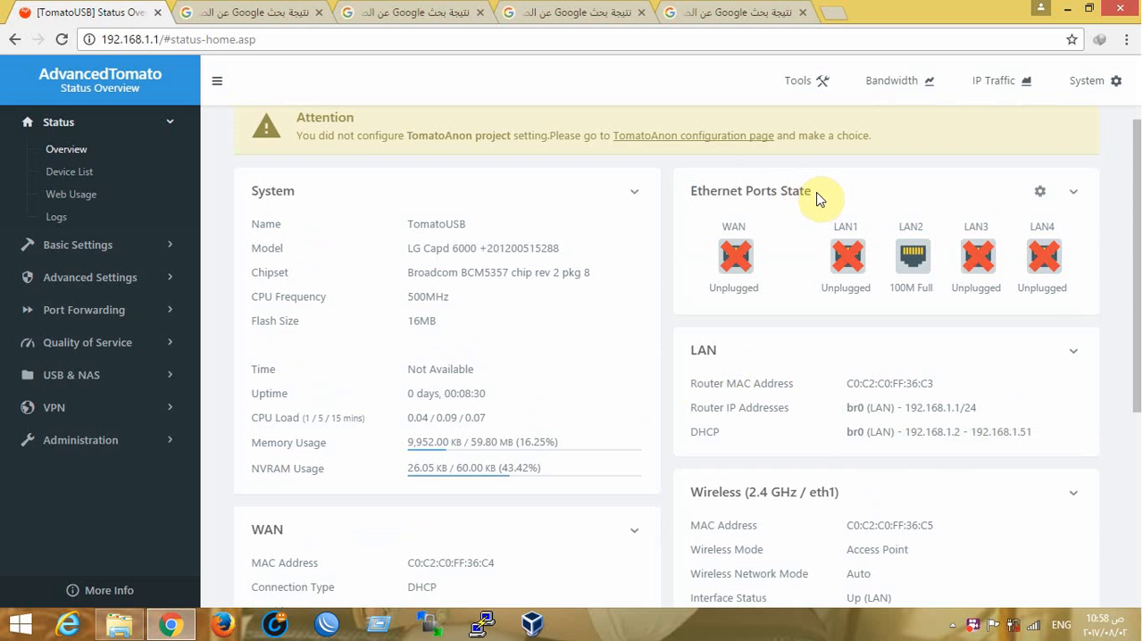
pyautogui.scroll(1, 1137, 214)
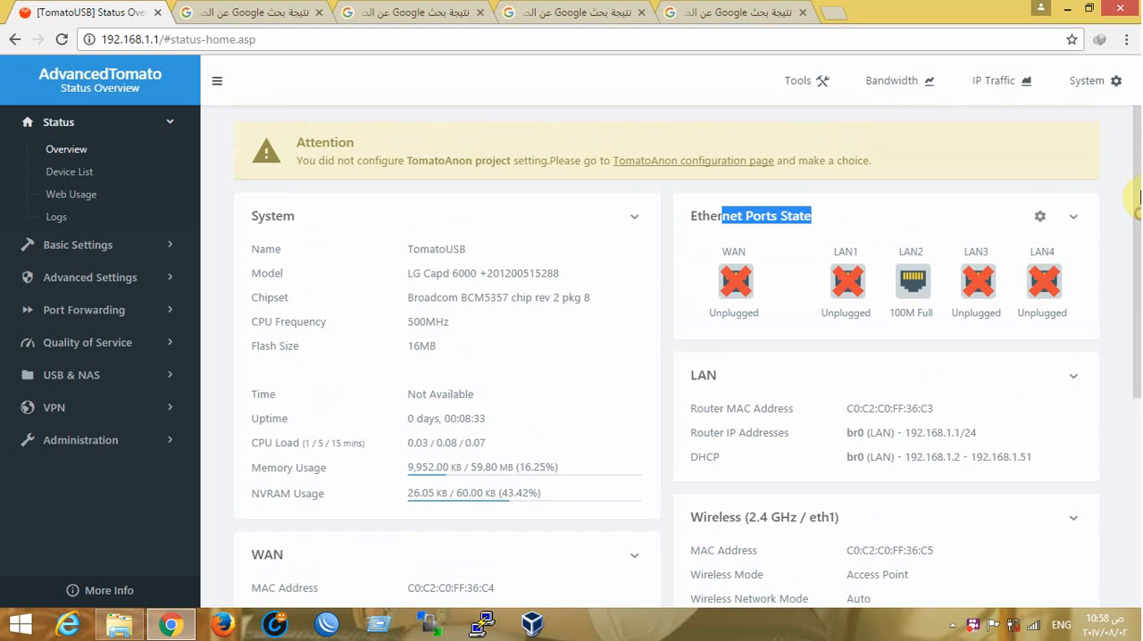
pyautogui.click(1105, 284)
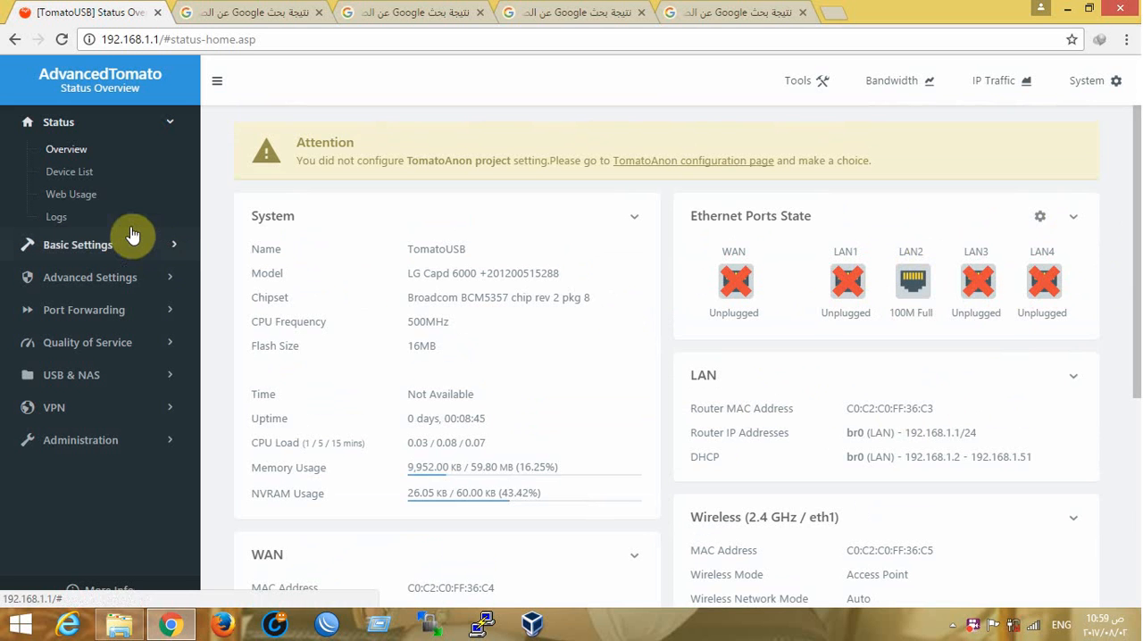
# Open the router's Ping tool page
pyautogui.click(809, 81)
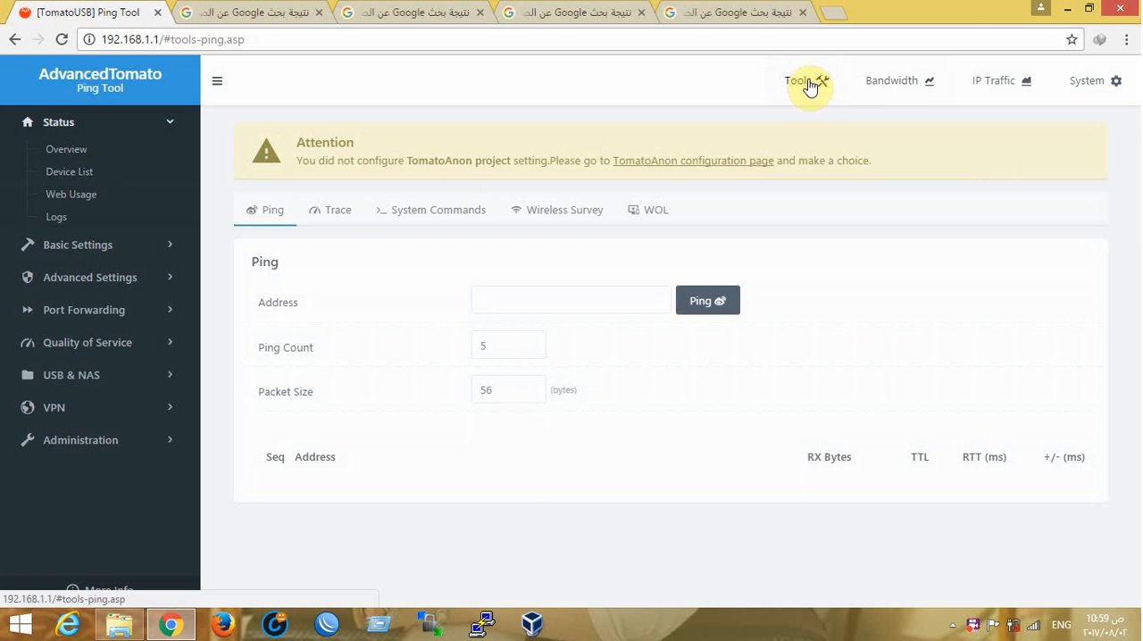
# Examine the Ping tool's address and ping count fields and the Trace Route tool's address field
pyautogui.click(534, 296)
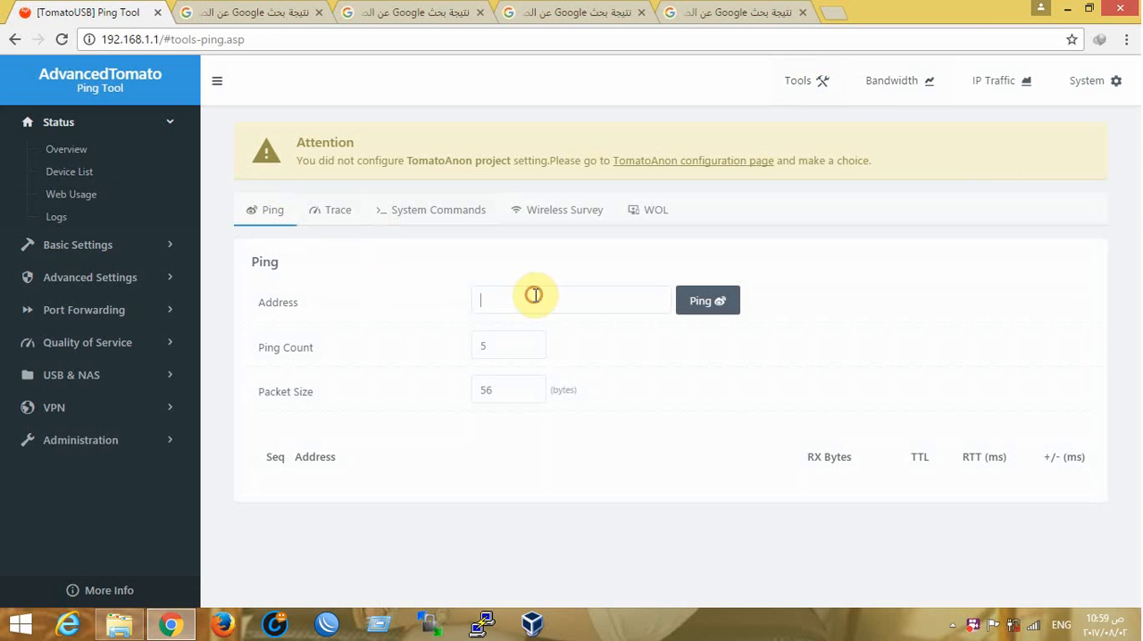
pyautogui.doubleClick(507, 347)
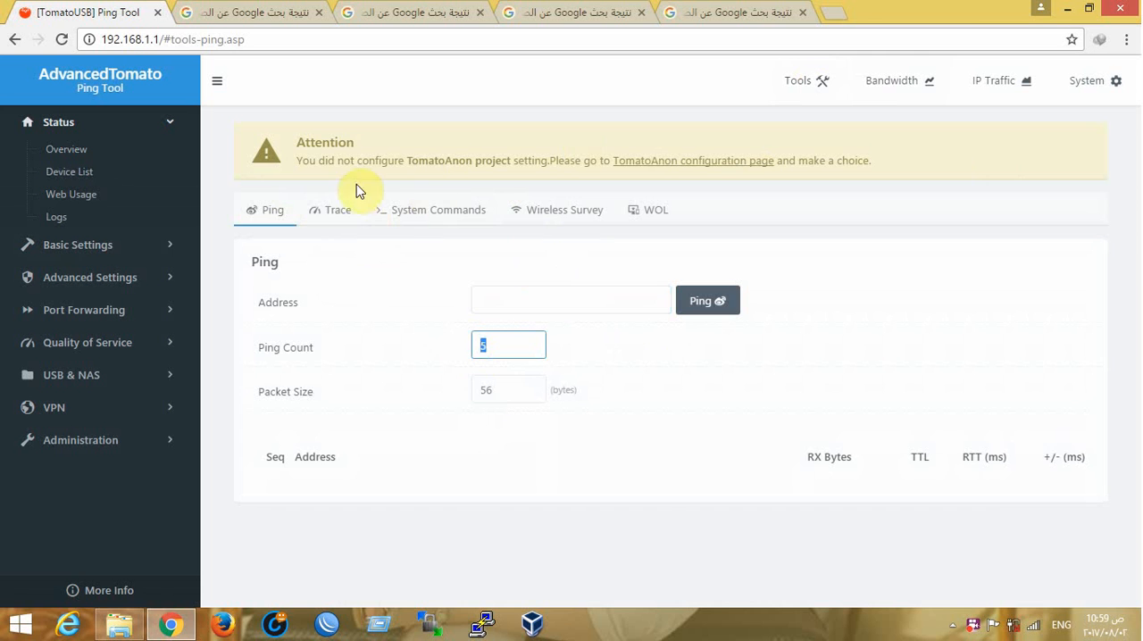
pyautogui.click(337, 215)
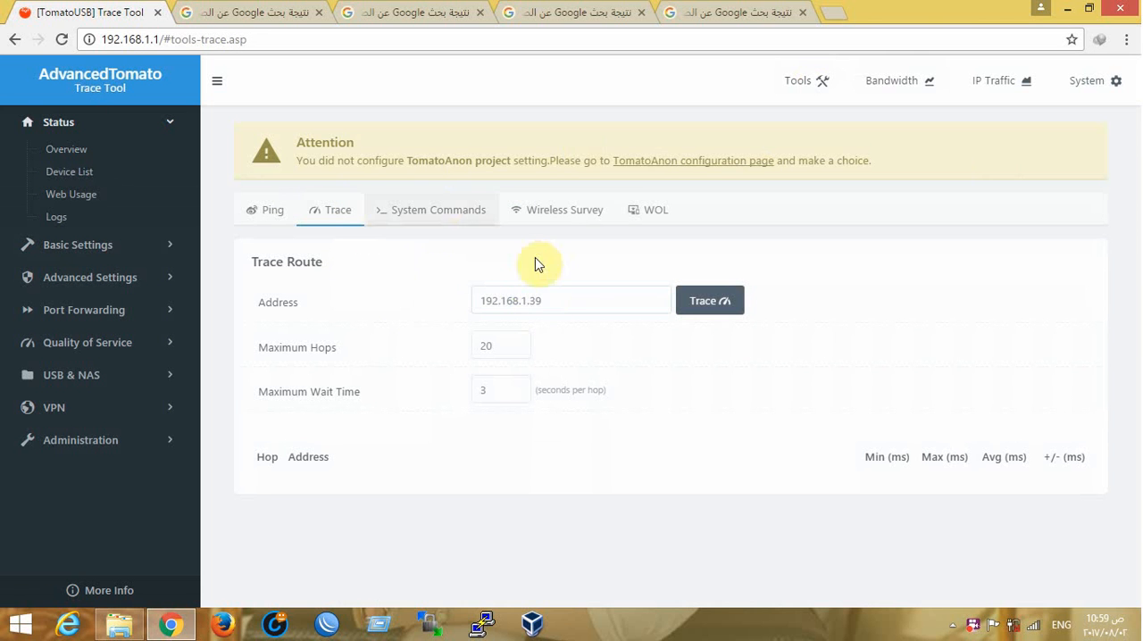
pyautogui.click(579, 302)
pyautogui.moveTo(579, 301); pyautogui.dragTo(474, 300)
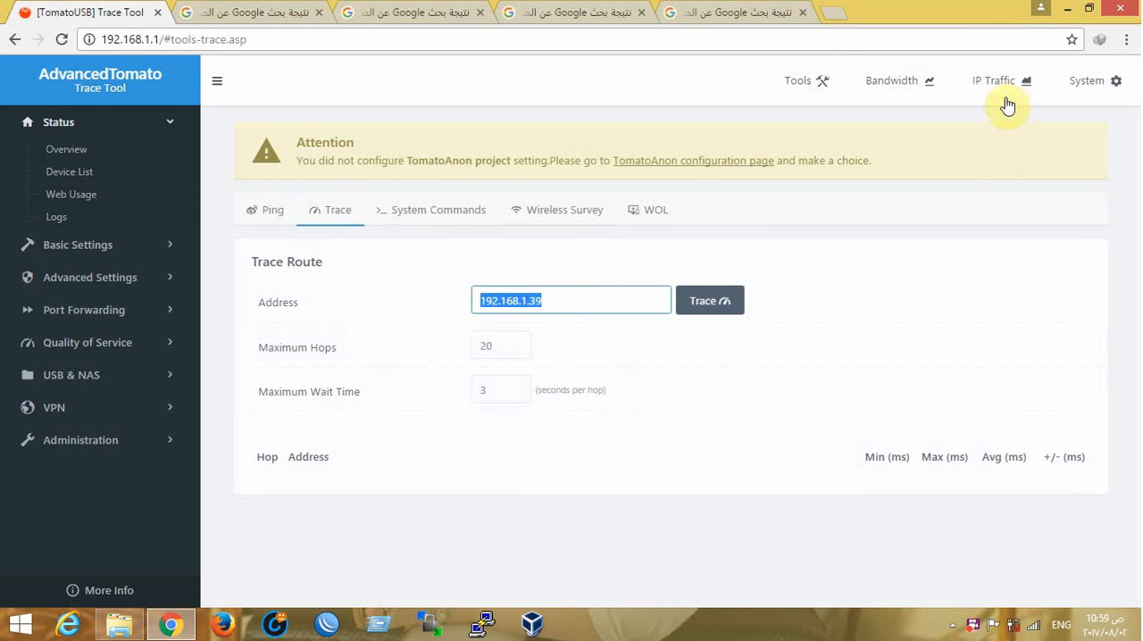
# View the Real-Time Bandwidth page and examine the LAN (br0) graph with its RX and TX rates
pyautogui.click(895, 89)
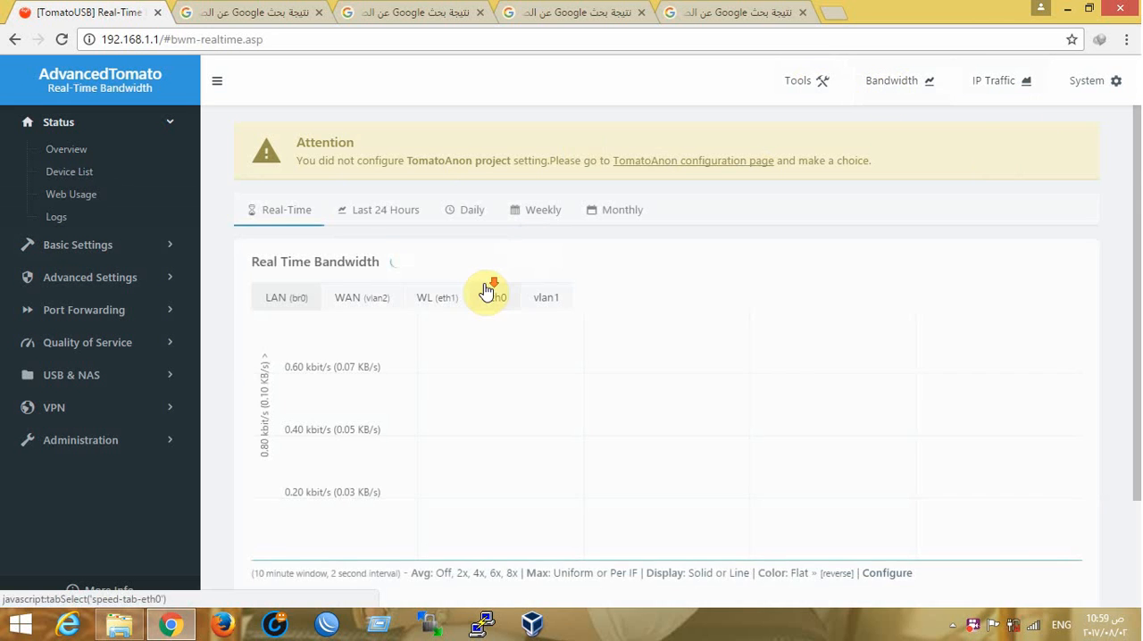
pyautogui.scroll(-1, 479, 288)
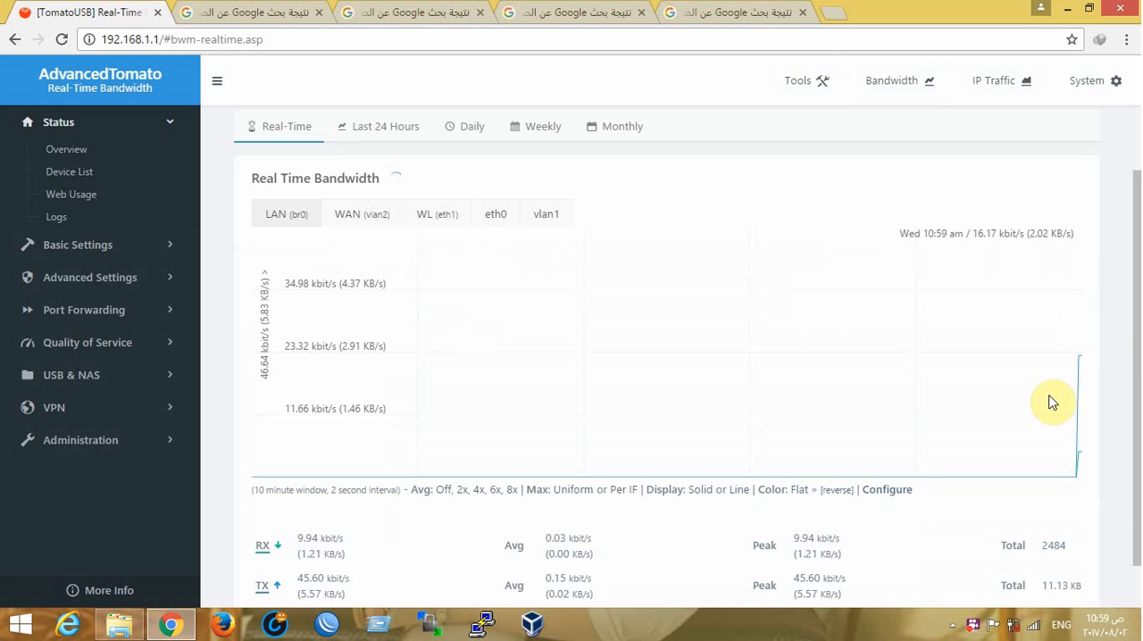
pyautogui.scroll(-1, 652, 370)
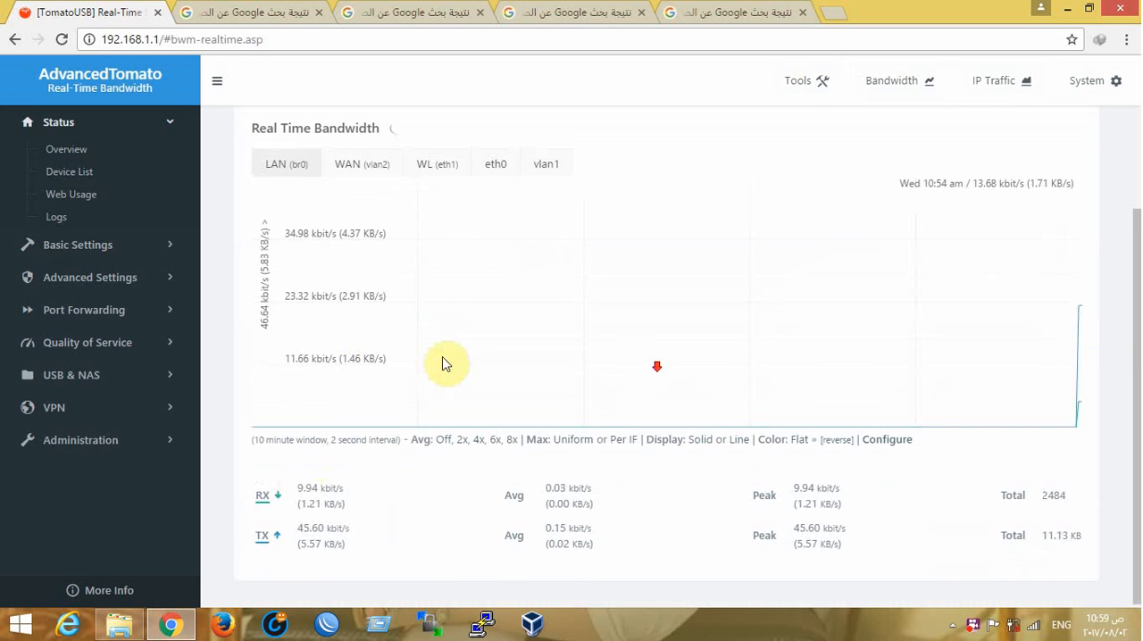
pyautogui.moveTo(302, 525); pyautogui.dragTo(355, 528)
pyautogui.click(311, 489)
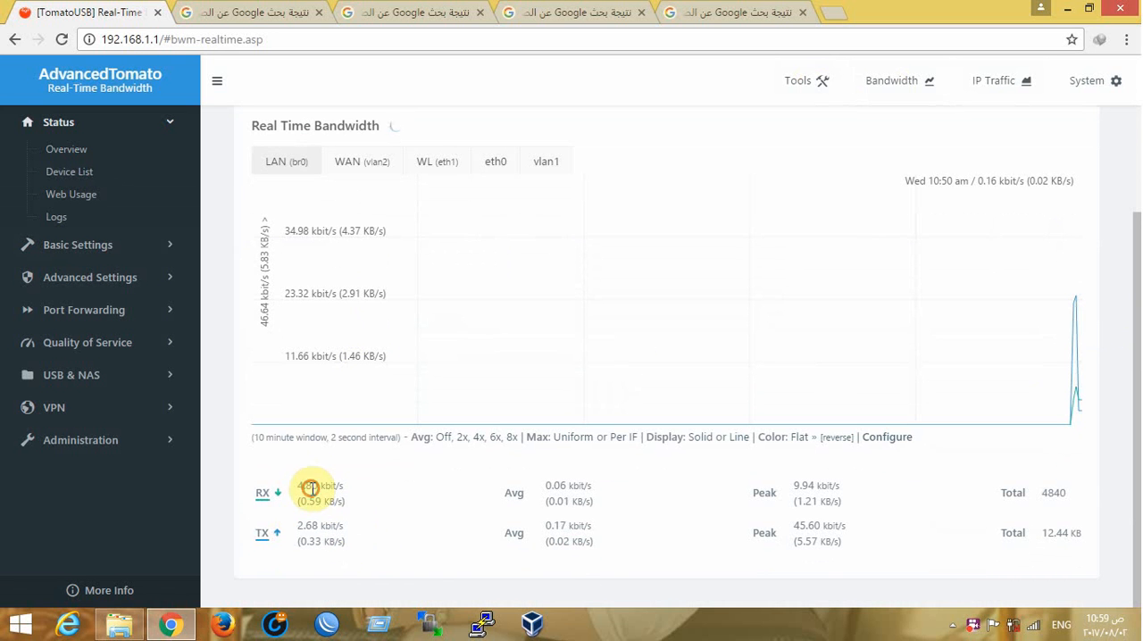
pyautogui.moveTo(300, 483); pyautogui.dragTo(393, 544)
pyautogui.scroll(2, 712, 393)
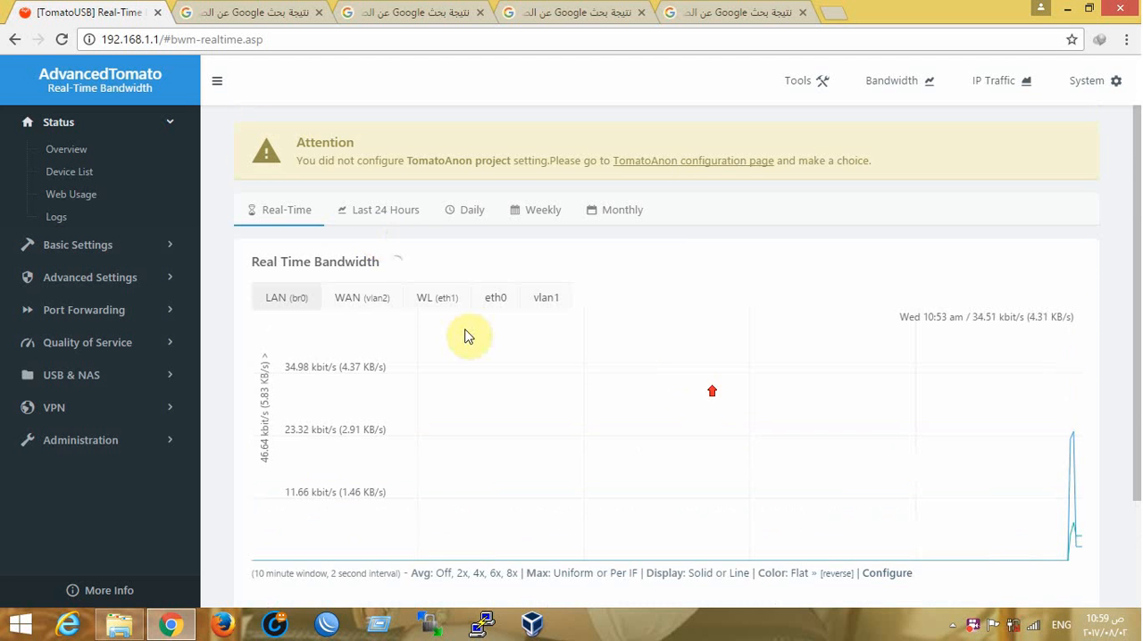
# Compare the real-time bandwidth graphs of the WAN (vlan2), WL (eth1), eth0 and vlan1 interfaces, ending on eth0
pyautogui.click(369, 306)
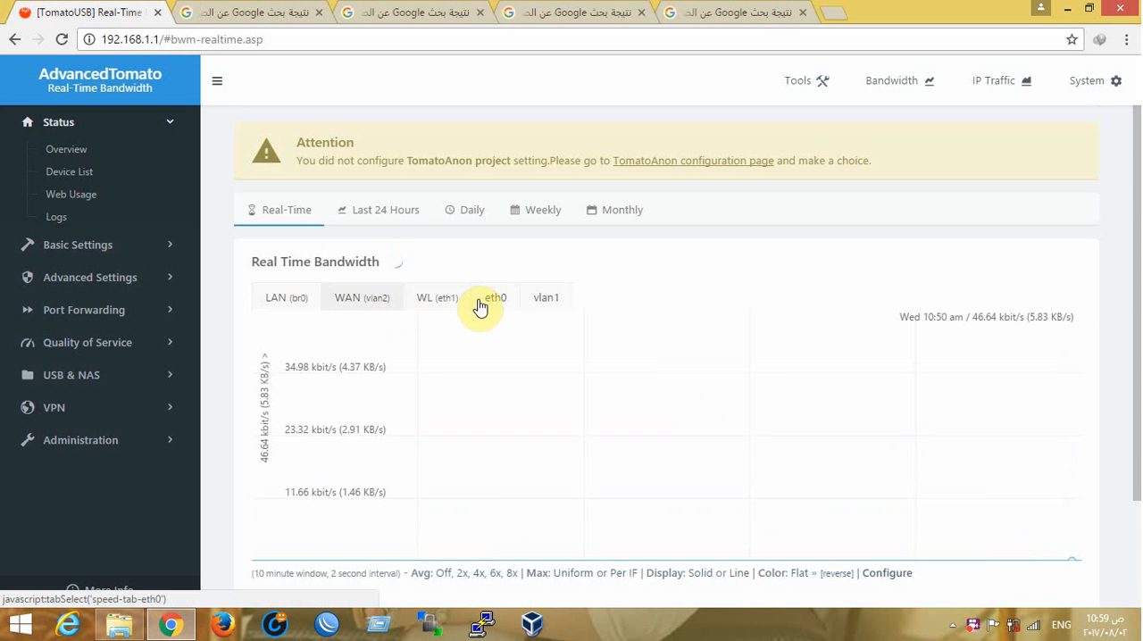
pyautogui.click(434, 300)
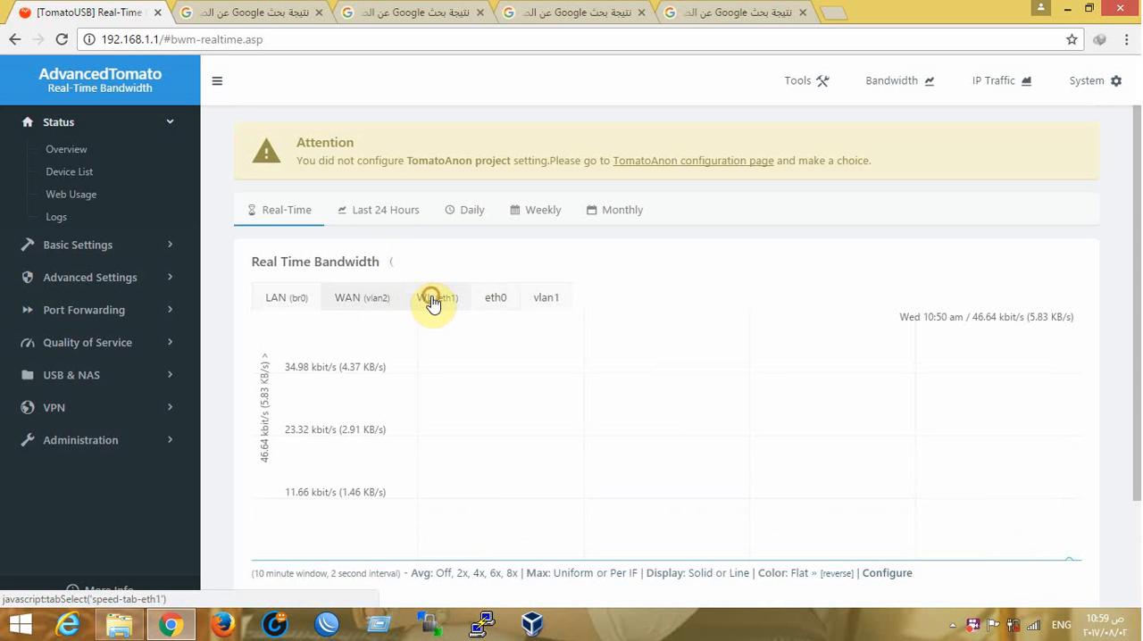
pyautogui.click(497, 305)
pyautogui.click(551, 309)
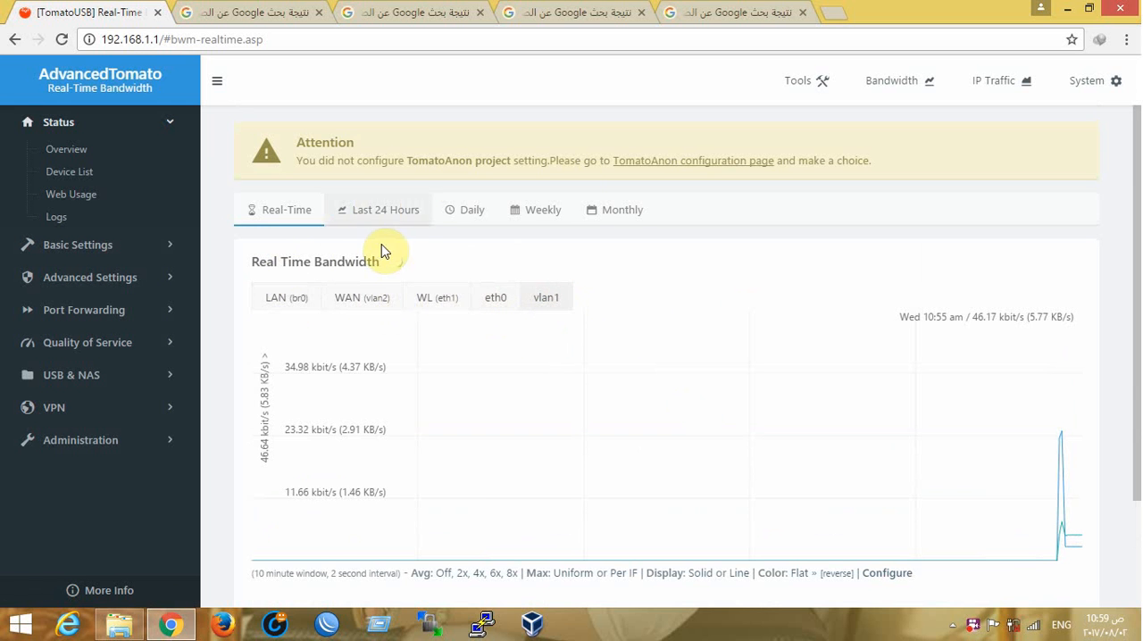
pyautogui.click(494, 297)
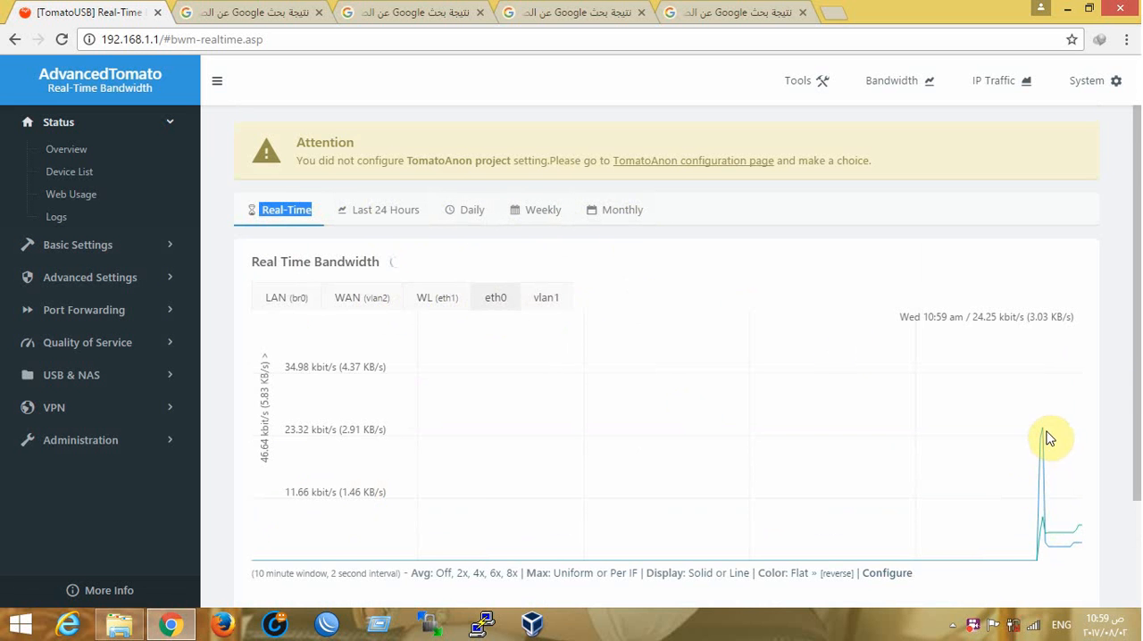
# Review the Real-Time IP Traffic page, including its RX and TX rates and the choices for IPs currently on graphic
pyautogui.click(996, 89)
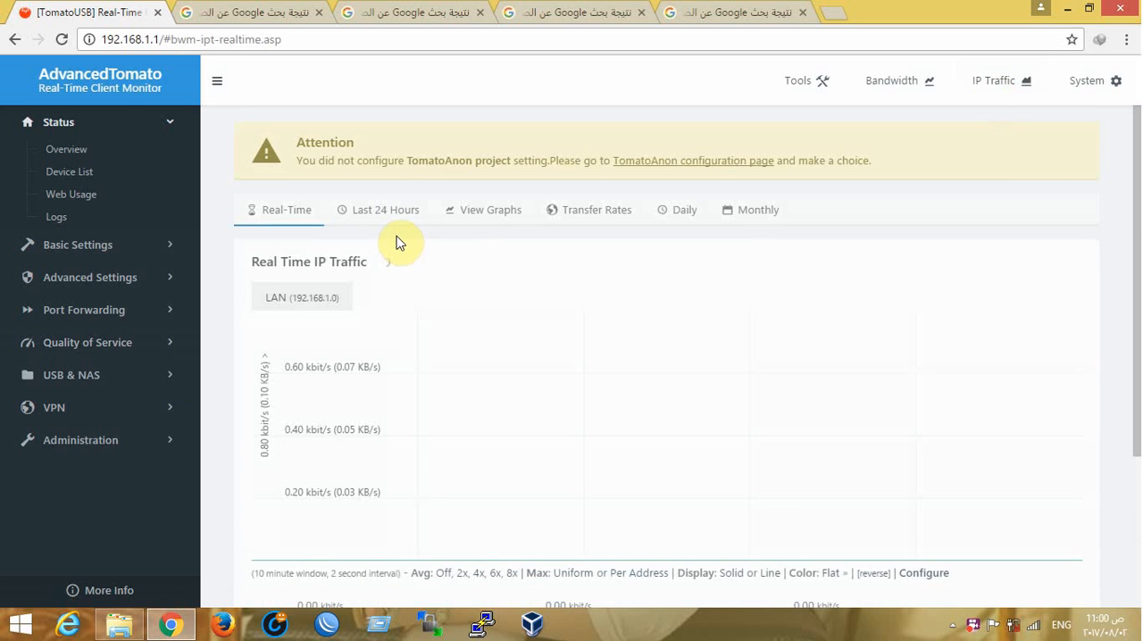
pyautogui.scroll(-1, 400, 249)
pyautogui.scroll(-1, 400, 248)
pyautogui.scroll(2, 474, 258)
pyautogui.scroll(-2, 472, 258)
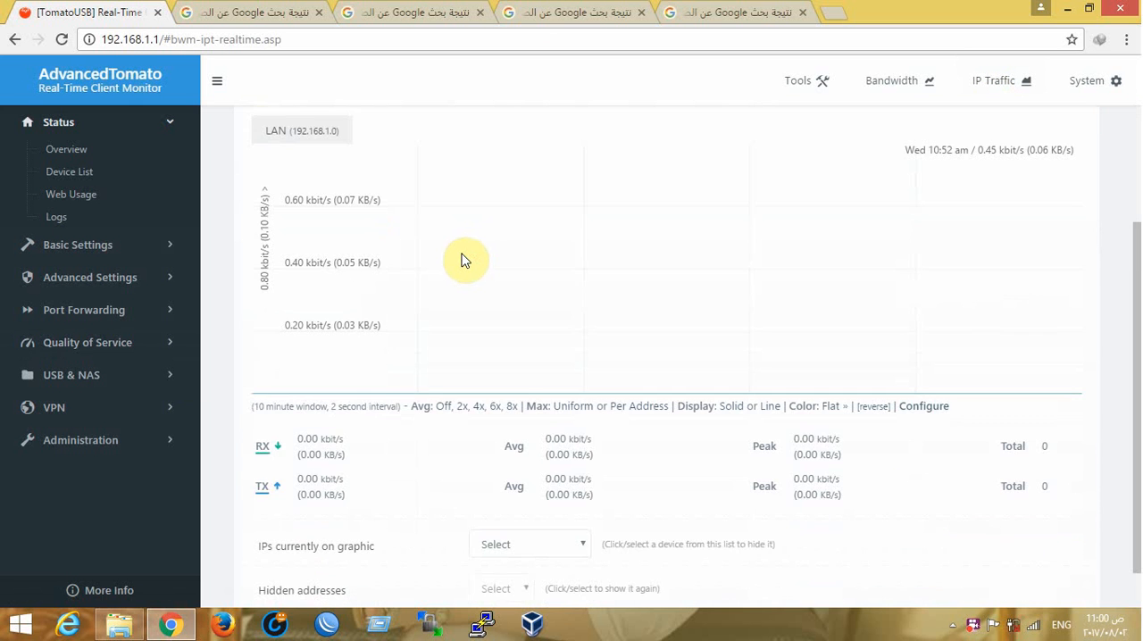
pyautogui.scroll(1, 462, 254)
pyautogui.scroll(2, 461, 259)
pyautogui.scroll(-3, 457, 264)
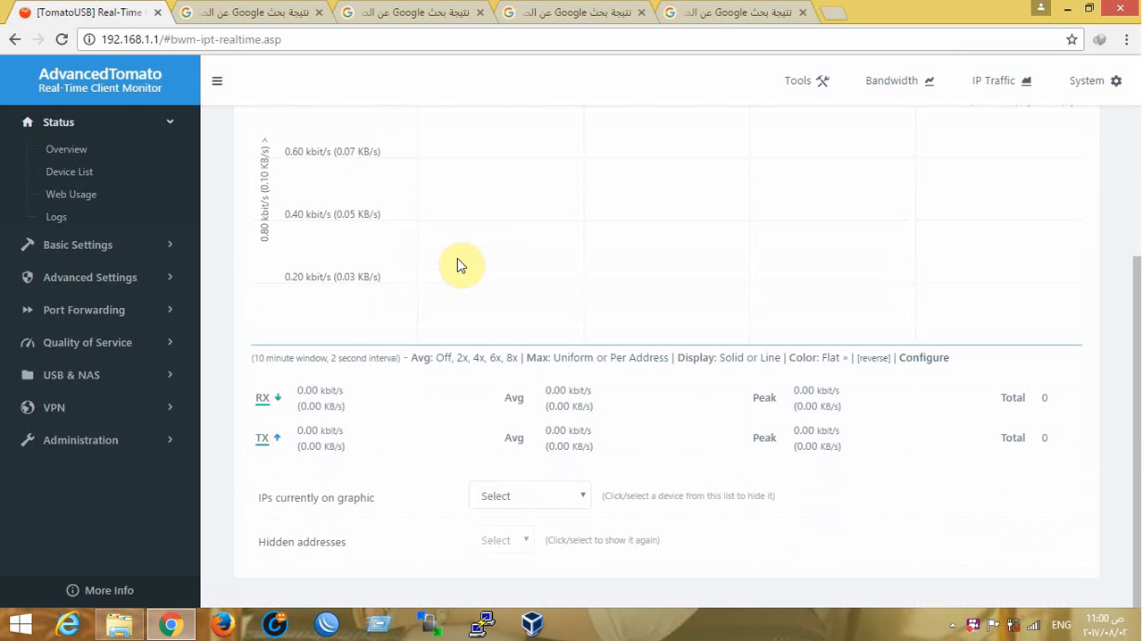
pyautogui.click(528, 497)
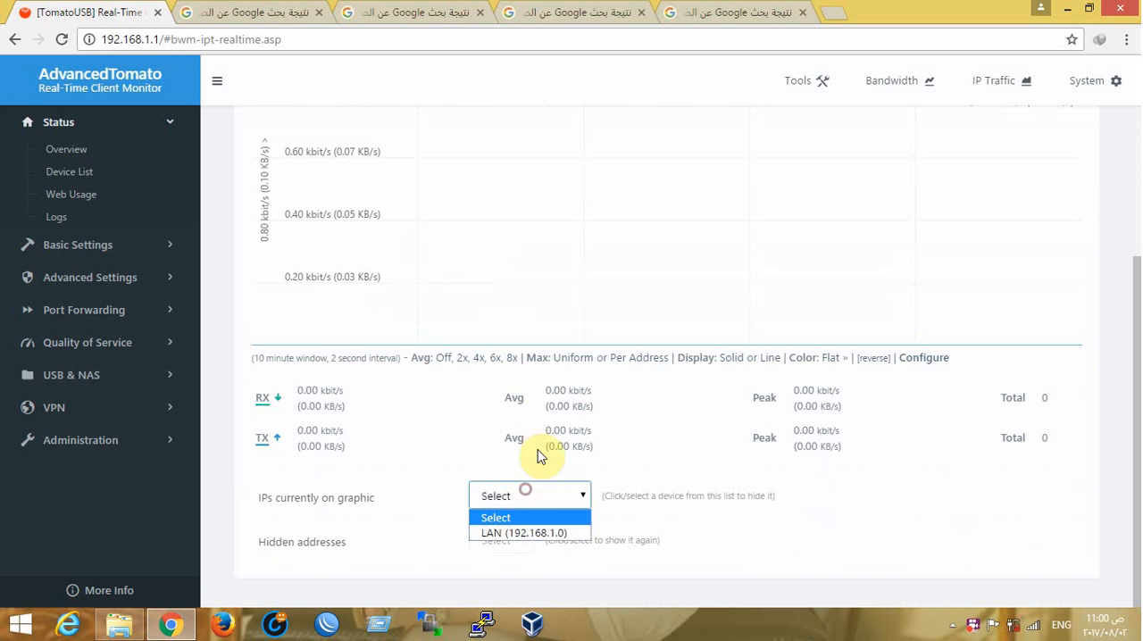
pyautogui.click(1010, 87)
# Review the router's system summary, including CPU load, and close it
pyautogui.click(1106, 82)
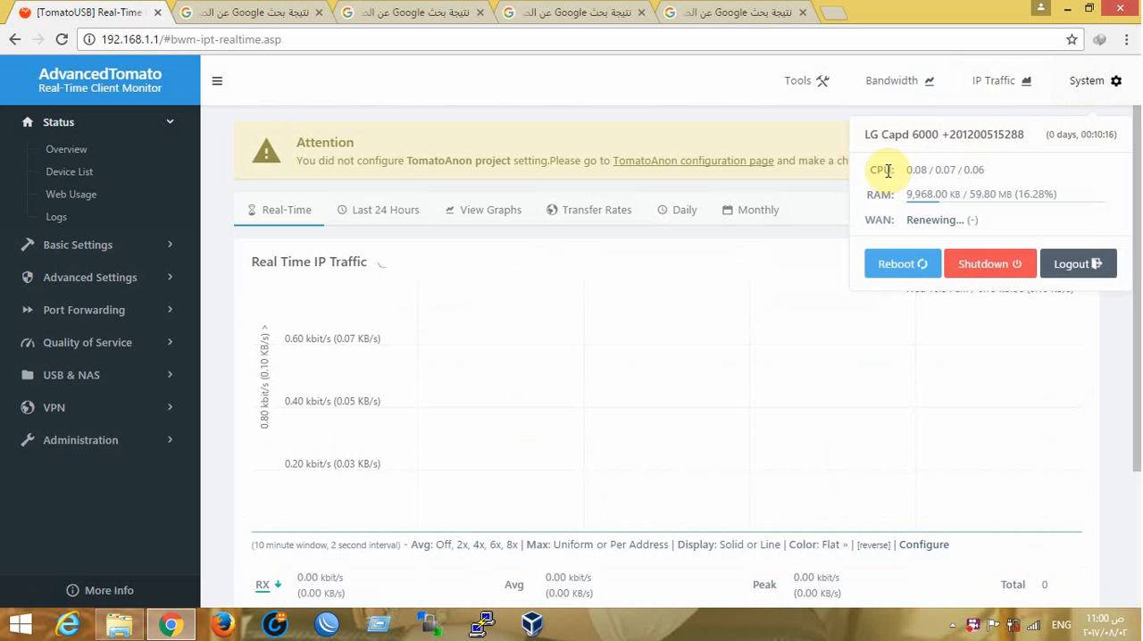
pyautogui.moveTo(890, 170); pyautogui.dragTo(944, 171)
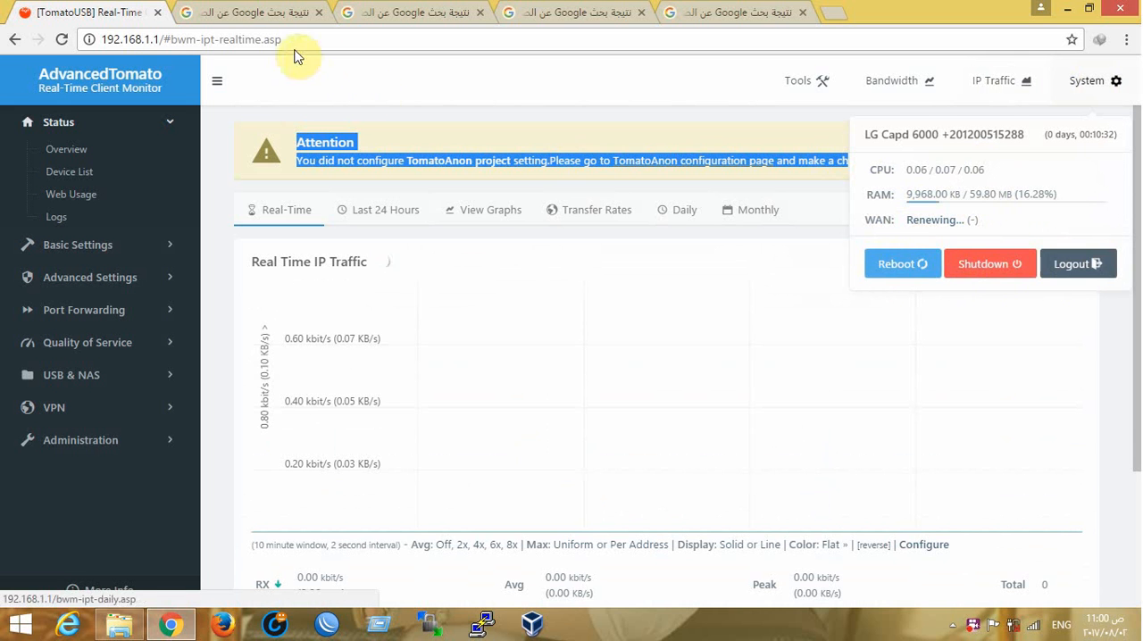
pyautogui.click(401, 87)
# Open the Device List and examine the connected br0 device's MAC address and IP address
pyautogui.click(85, 171)
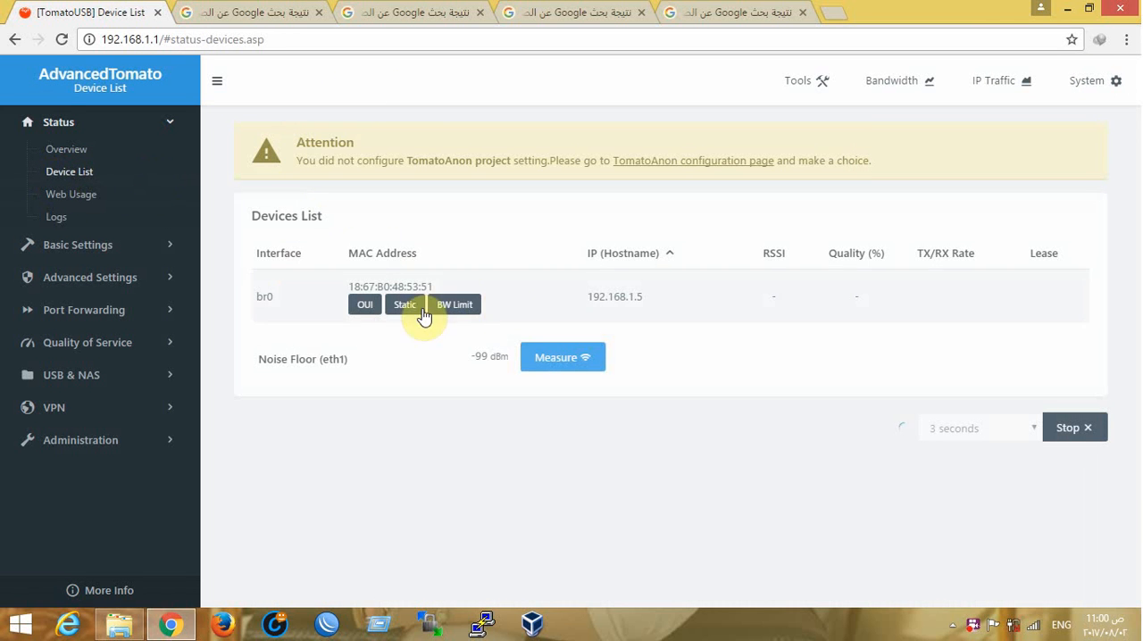
pyautogui.moveTo(651, 300); pyautogui.dragTo(590, 296)
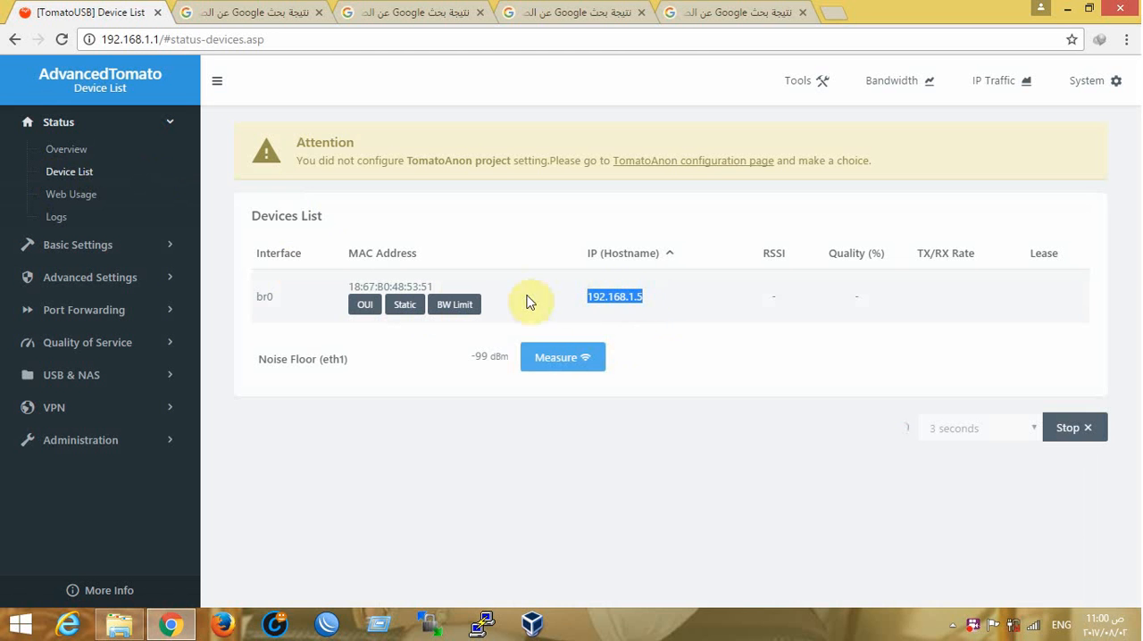
pyautogui.moveTo(434, 285); pyautogui.dragTo(349, 286)
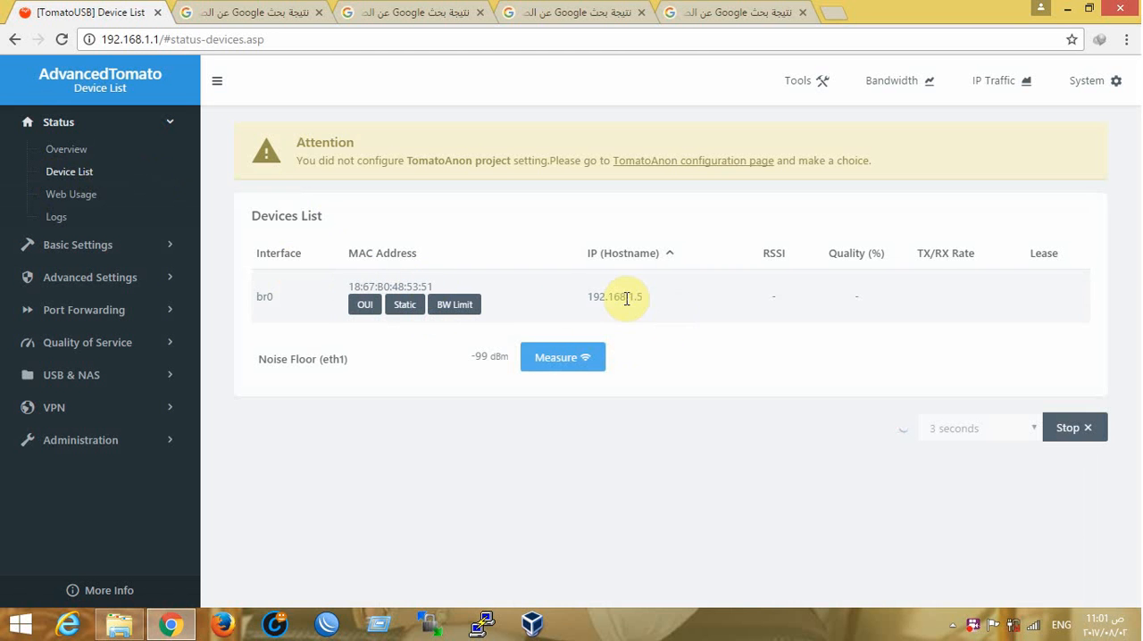
pyautogui.doubleClick(625, 297)
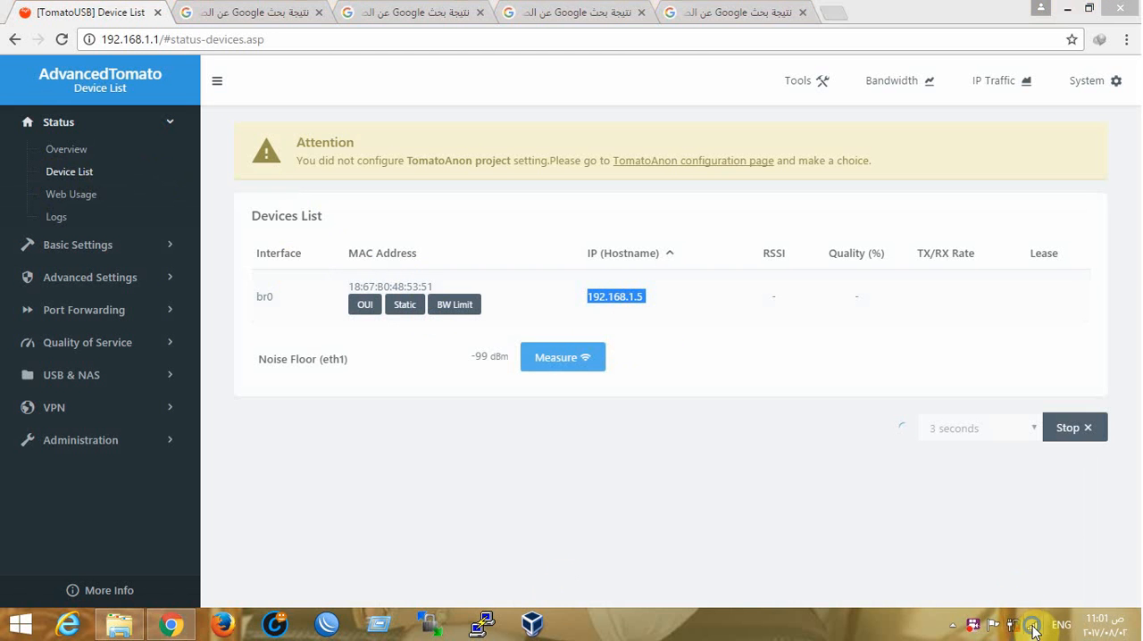
# Open the Windows Network and Sharing Center and disconnect the computer from the AiSeL Wi-Fi network
pyautogui.rightClick(1018, 625)
pyautogui.click(1027, 613)
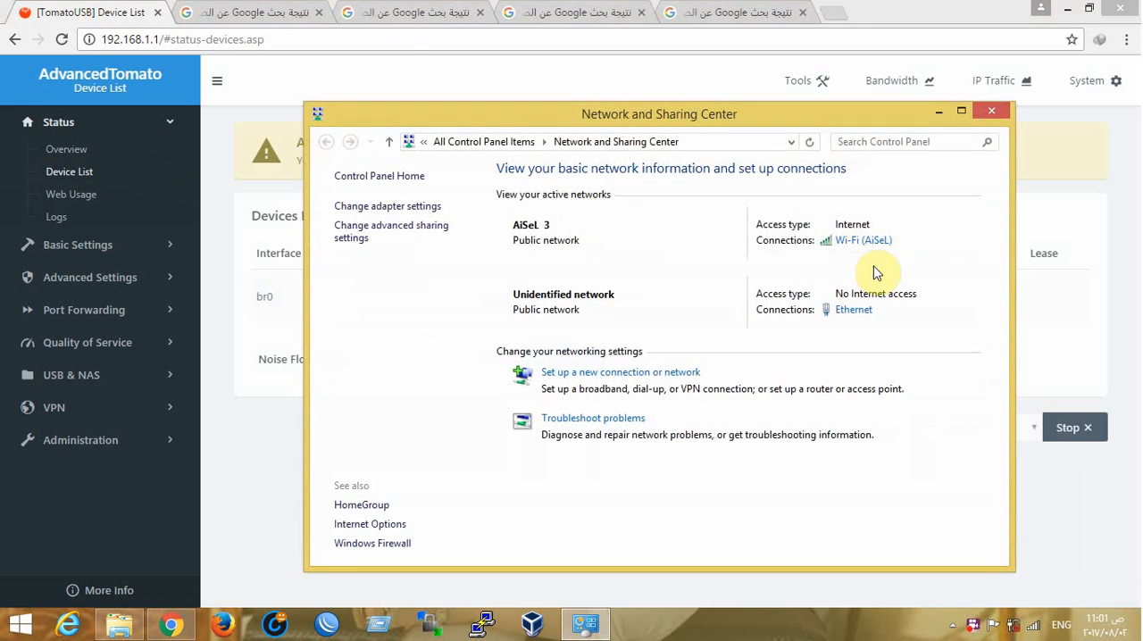
pyautogui.click(1033, 625)
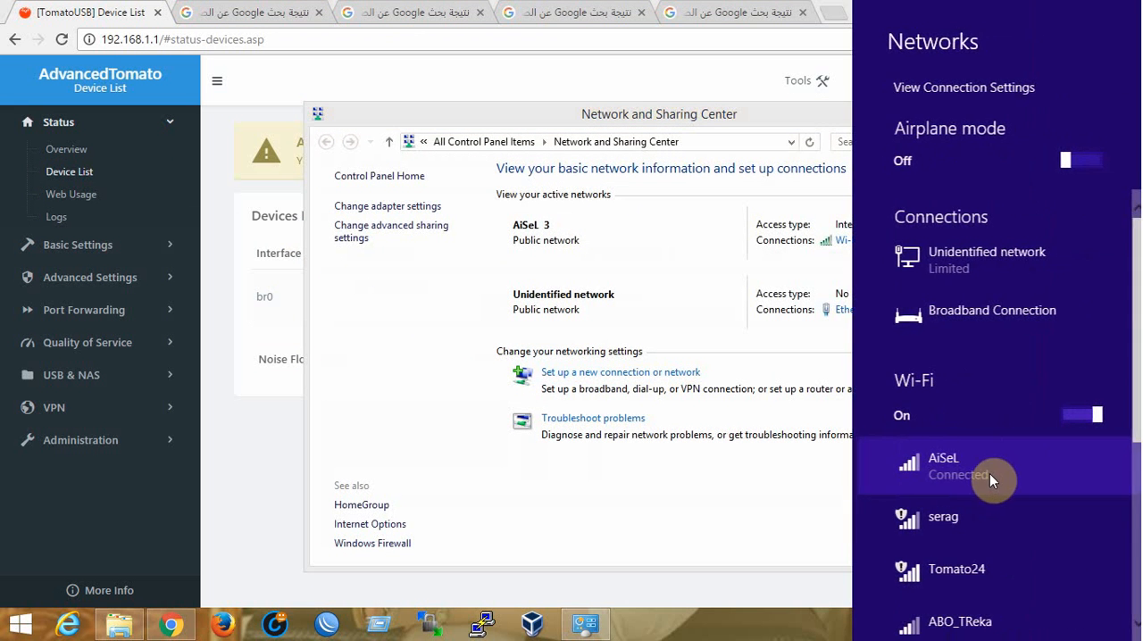
pyautogui.click(989, 476)
pyautogui.click(1055, 519)
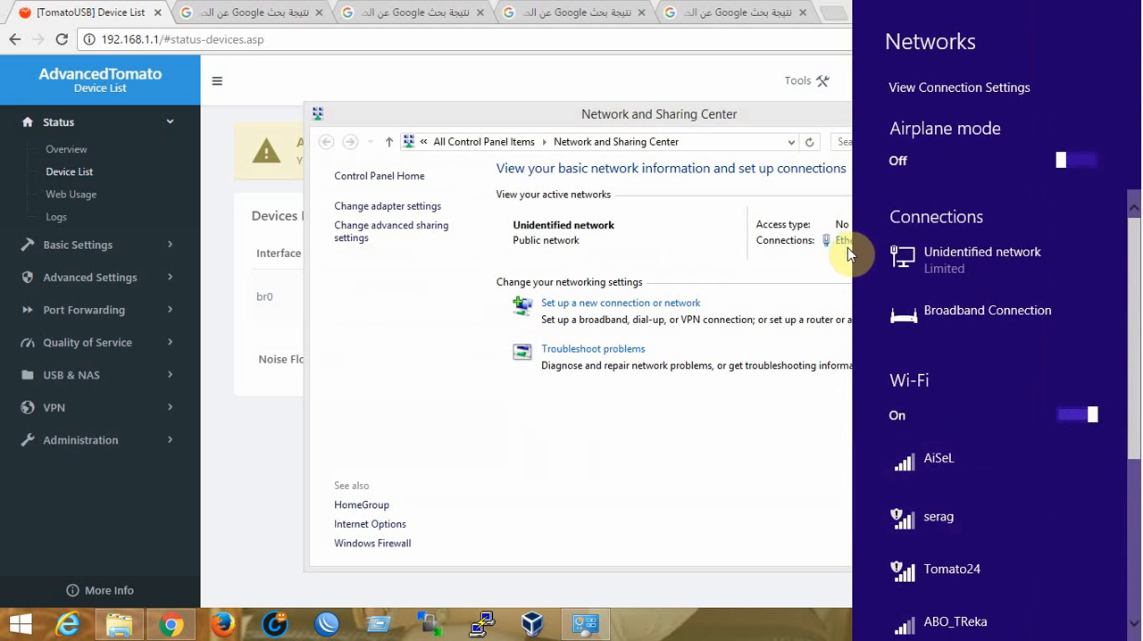
# Compare the Ethernet connection's physical address and second IPv4 address with the router's device list, then close the connection windows
pyautogui.click(844, 241)
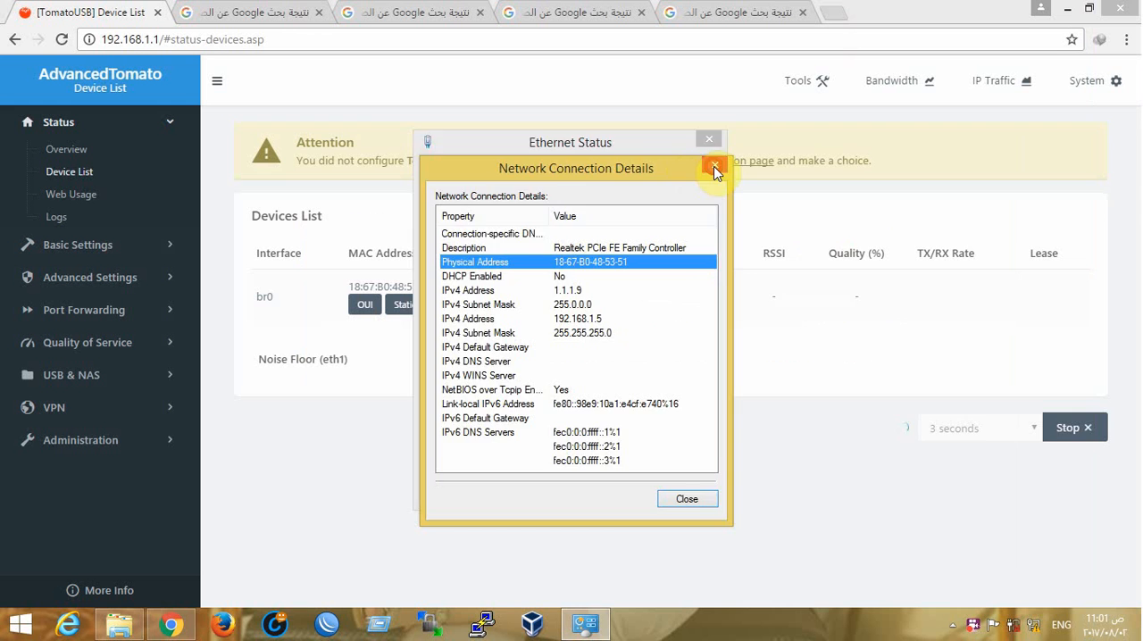
pyautogui.click(714, 167)
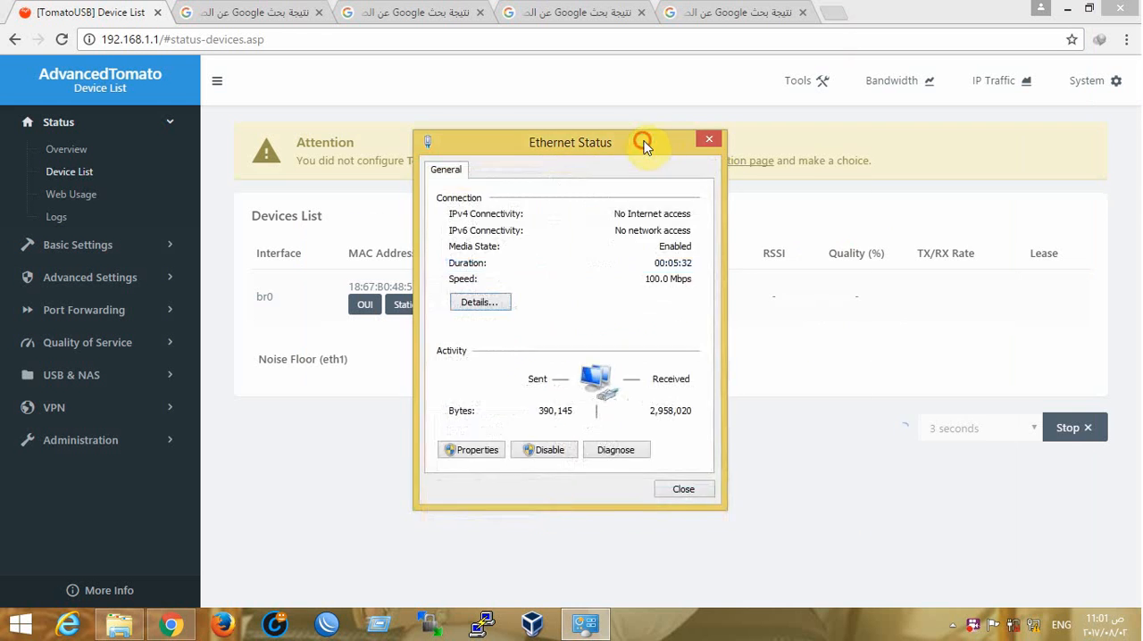
pyautogui.moveTo(640, 145); pyautogui.dragTo(1093, 147)
pyautogui.click(947, 312)
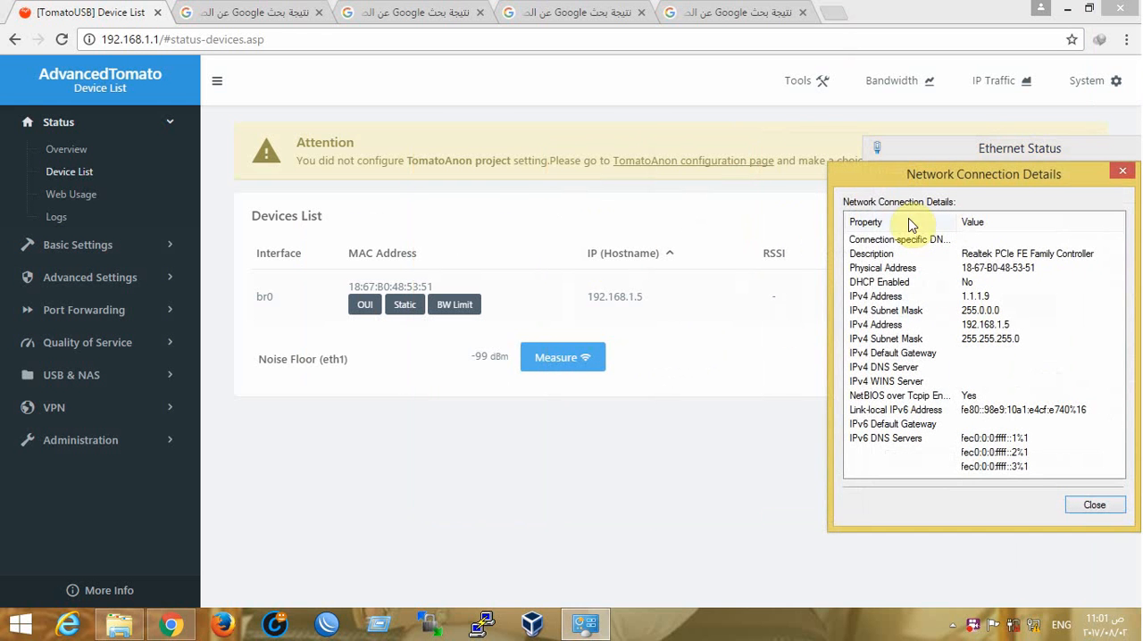
pyautogui.click(1021, 271)
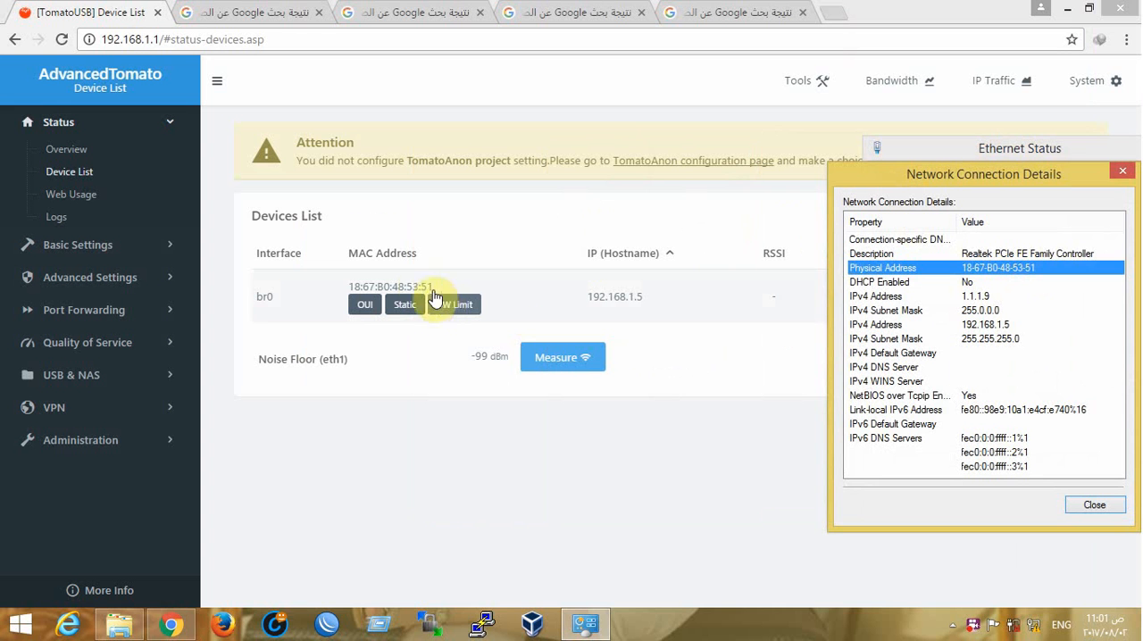
pyautogui.click(956, 325)
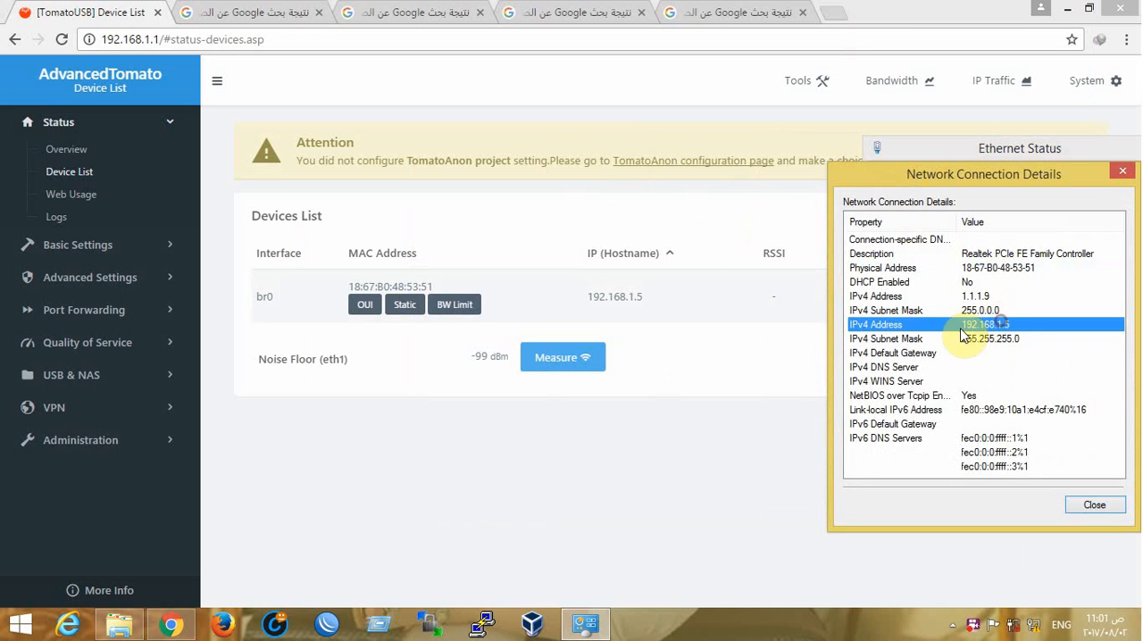
pyautogui.click(1130, 177)
pyautogui.moveTo(1112, 151); pyautogui.dragTo(802, 184)
pyautogui.click(851, 179)
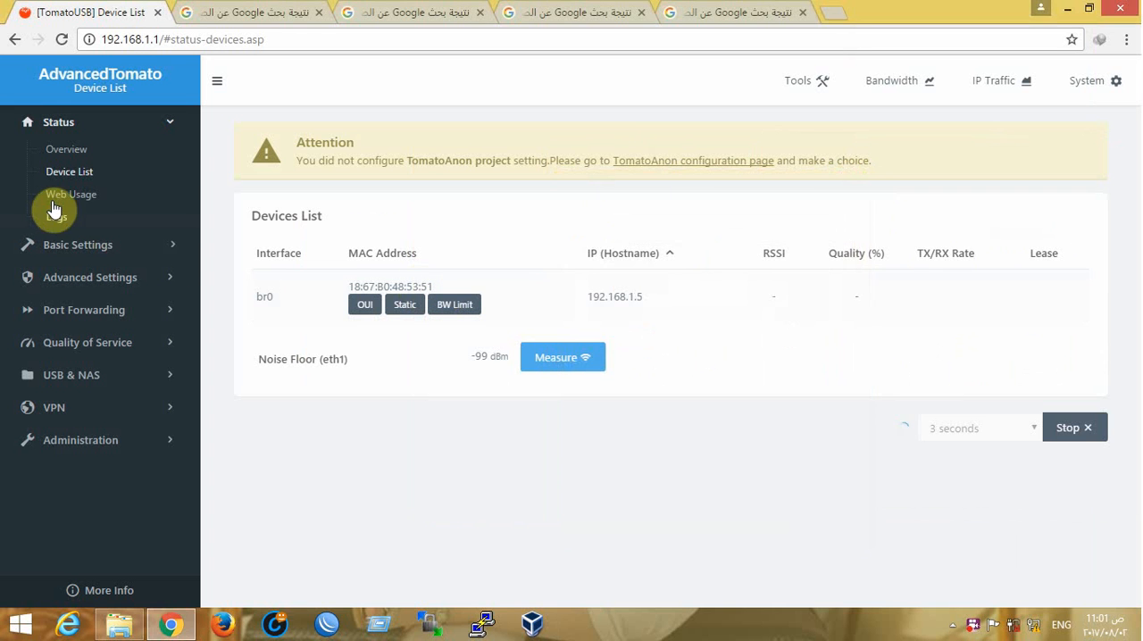
# View the Web Usage page and the router Logs page in the Status section
pyautogui.click(52, 200)
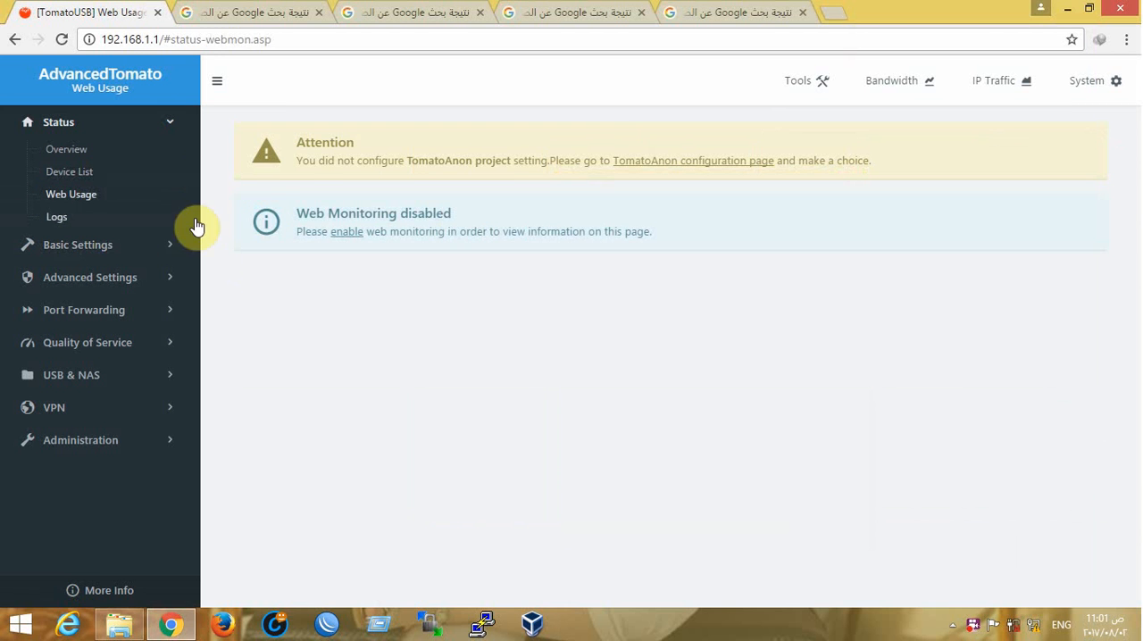
pyautogui.click(43, 219)
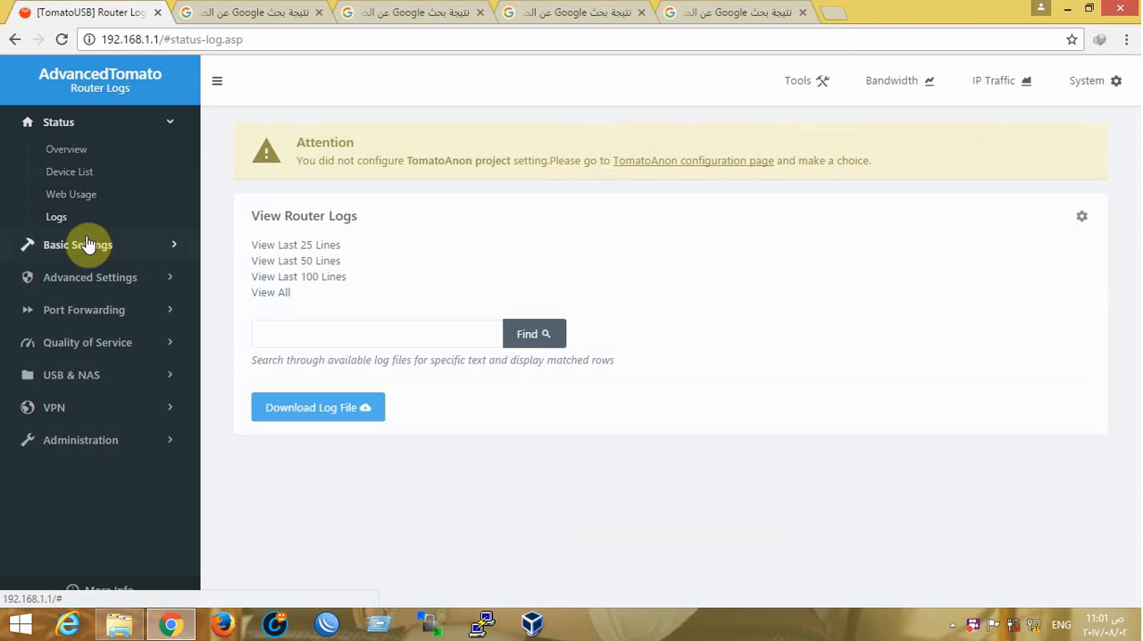
# Open the Network page of the router's Basic Settings
pyautogui.click(87, 246)
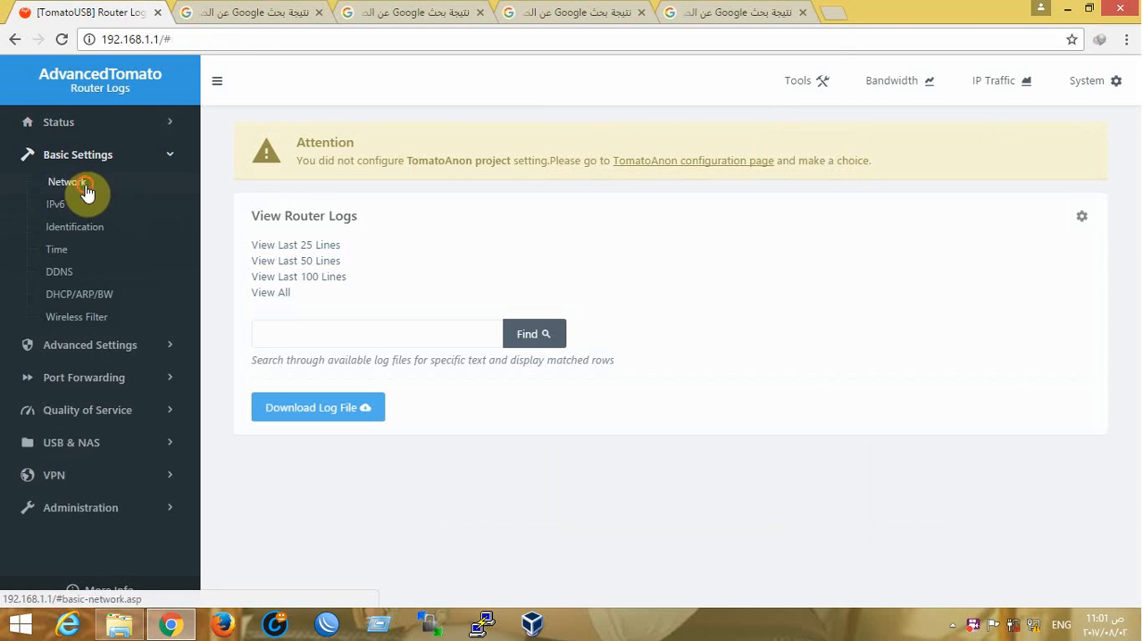
pyautogui.click(68, 183)
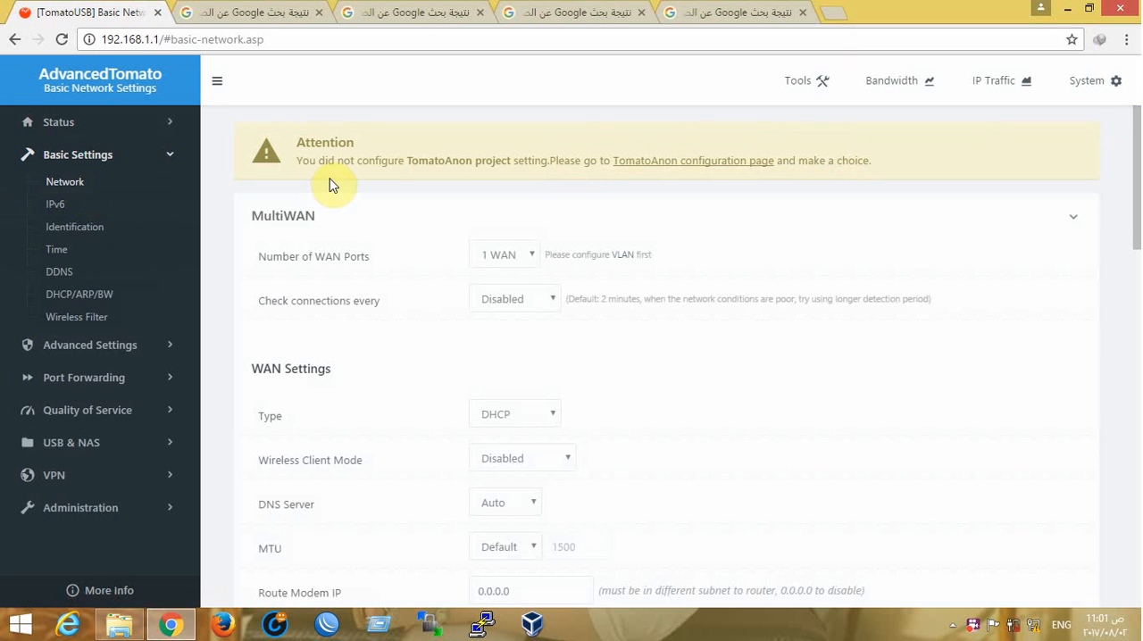
# Try setting the WAN type to Disabled and bridging the WAN port to the primary LAN (br0)
pyautogui.scroll(-1, 532, 273)
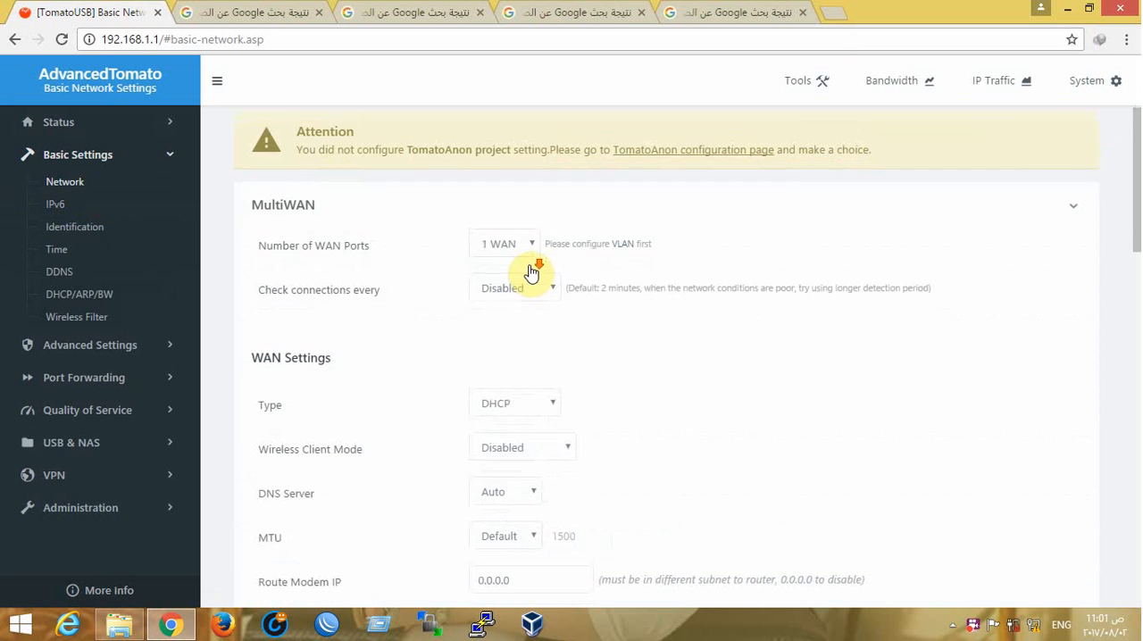
pyautogui.scroll(1, 533, 272)
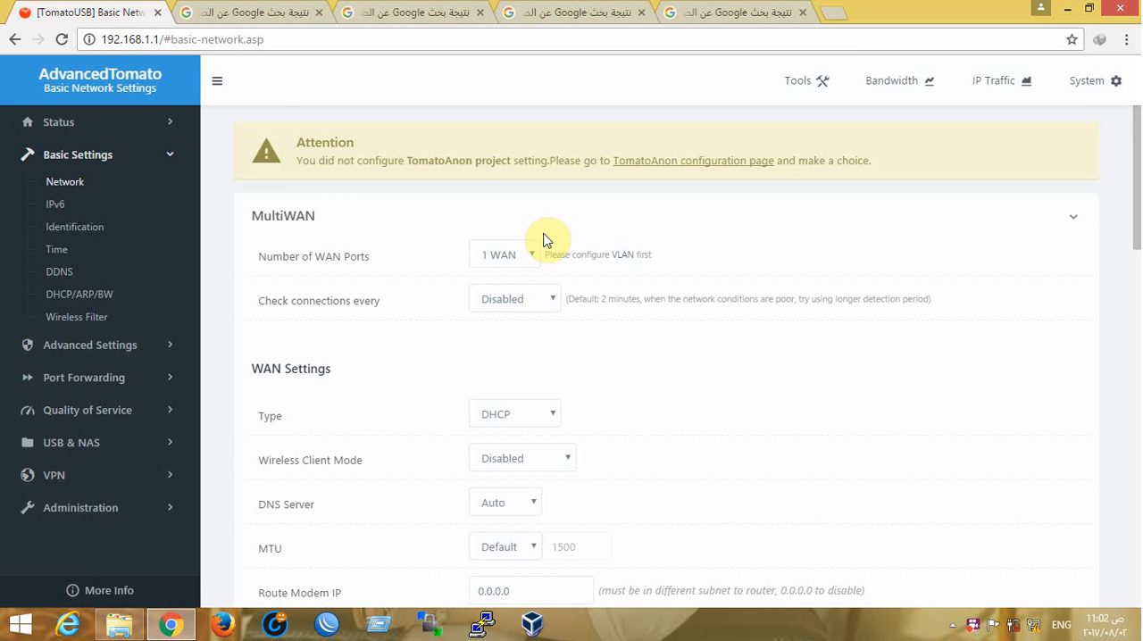
pyautogui.scroll(-3, 547, 246)
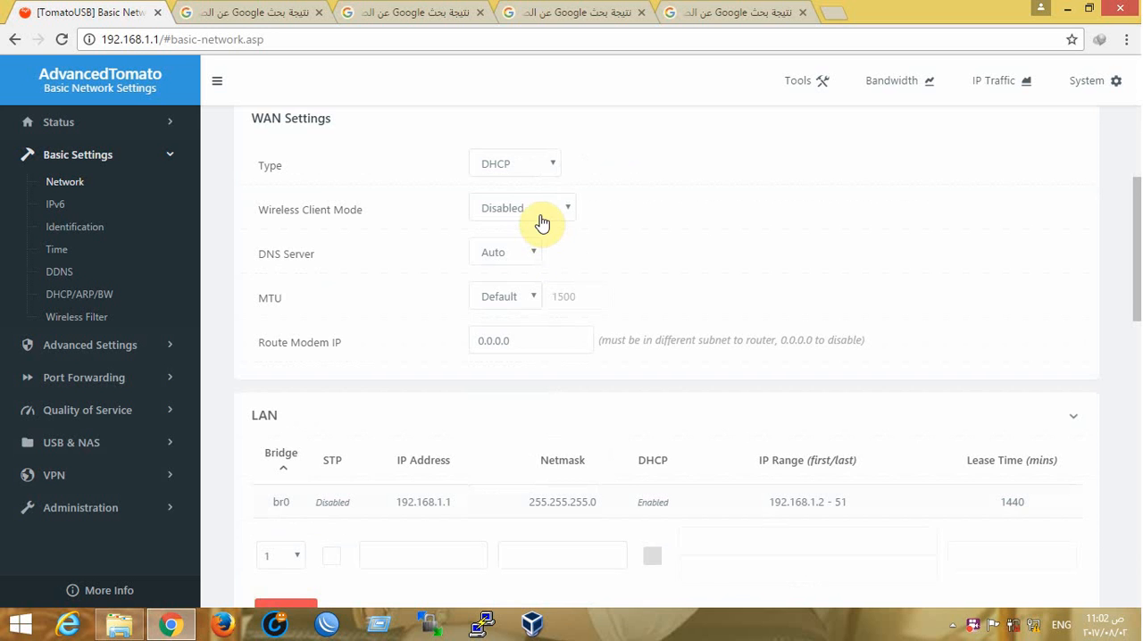
pyautogui.scroll(1, 542, 223)
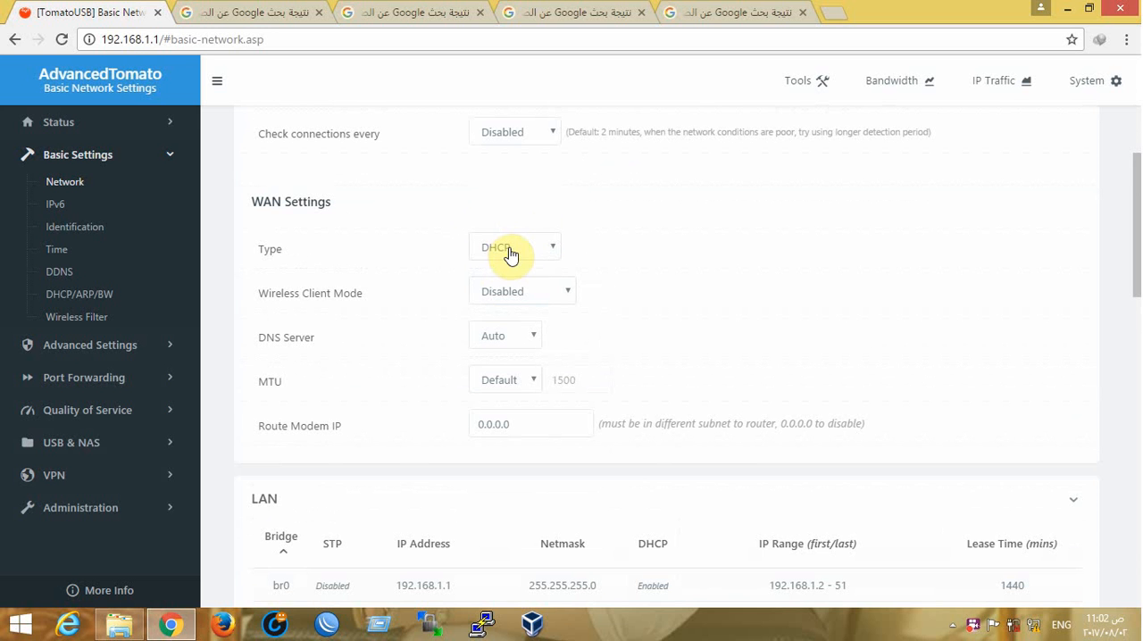
pyautogui.click(513, 256)
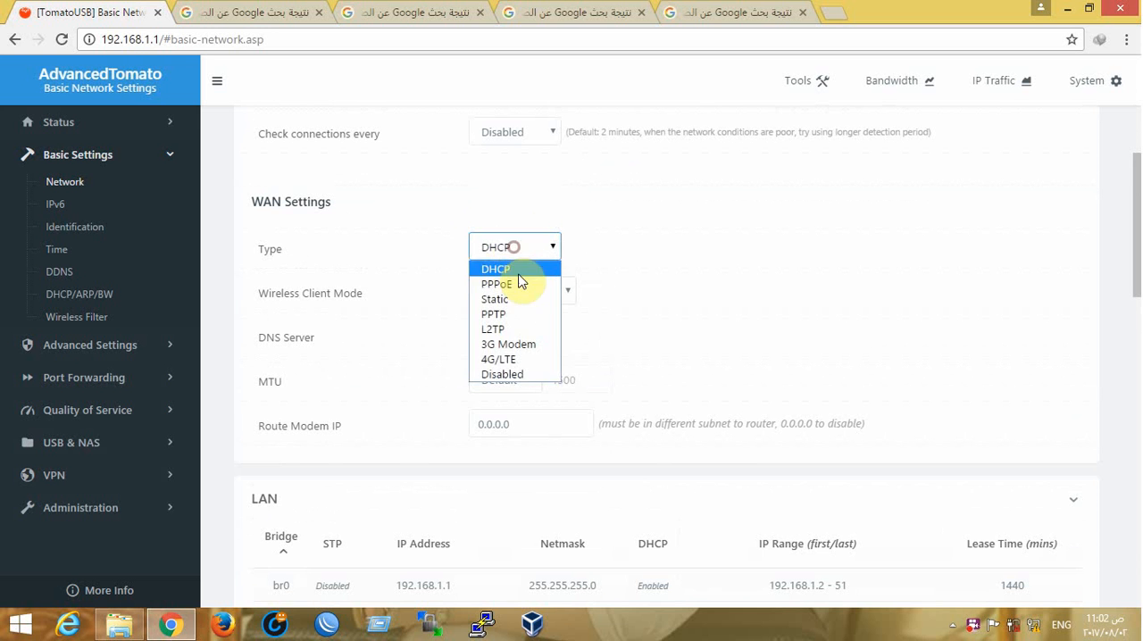
pyautogui.click(501, 375)
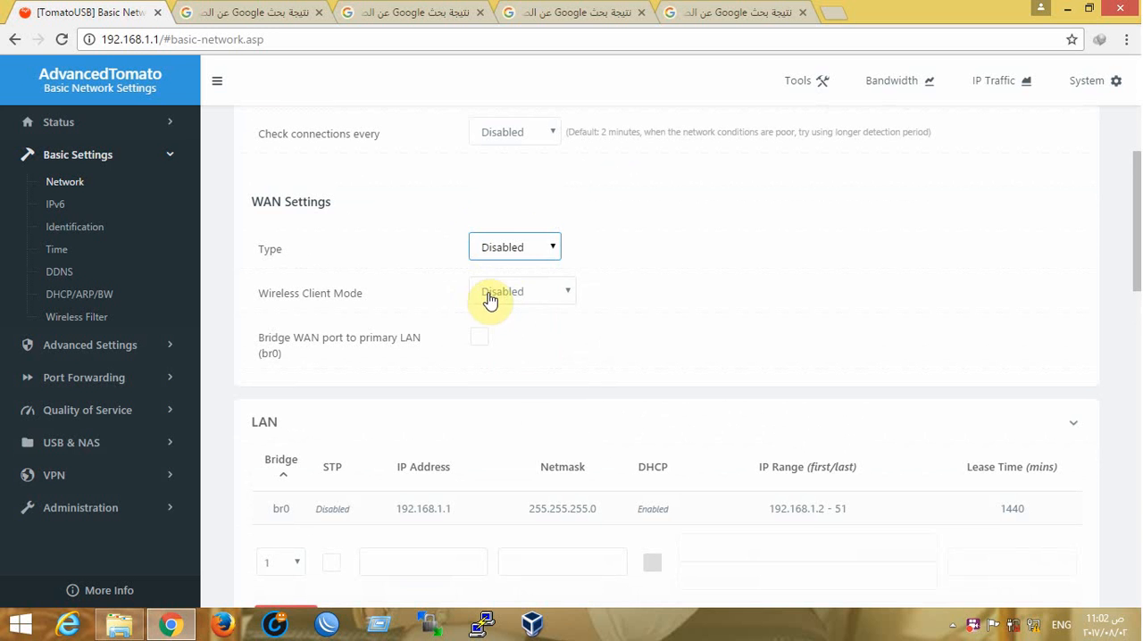
pyautogui.click(514, 298)
pyautogui.click(510, 298)
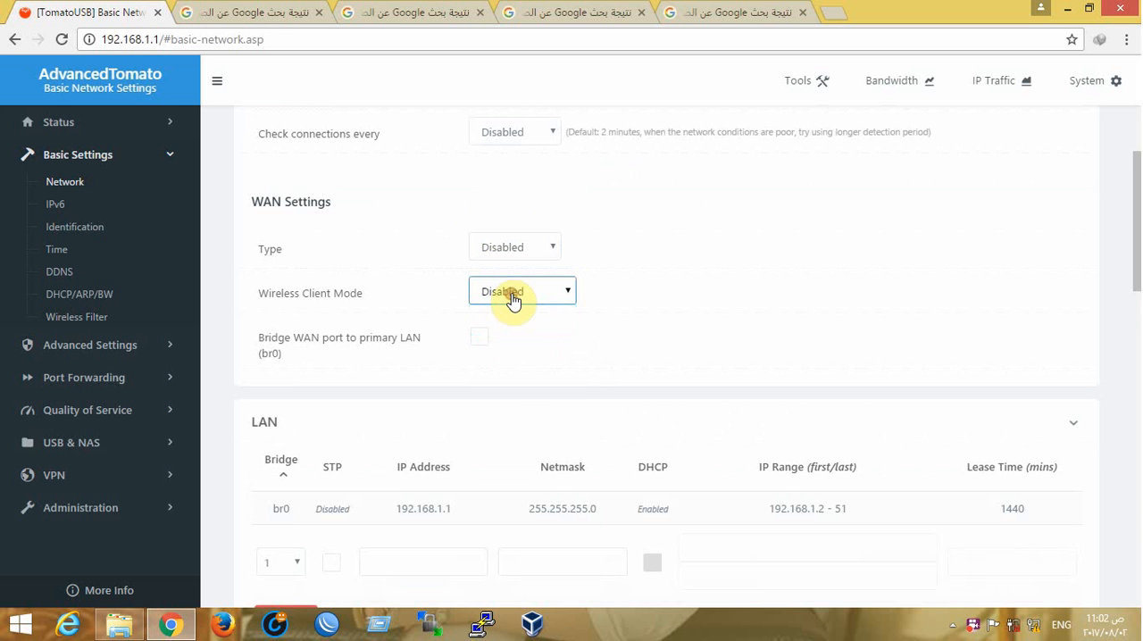
pyautogui.click(479, 338)
# Set the 2.4 GHz (eth1) wireless mode to Wireless Ethernet Bridge
pyautogui.scroll(-6, 375, 255)
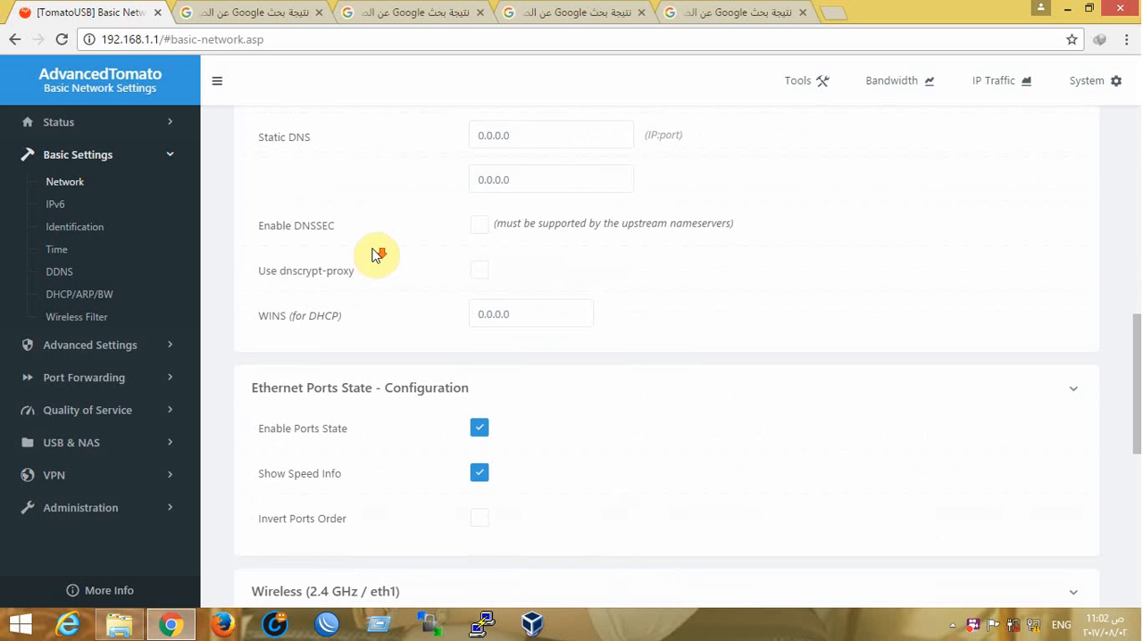
pyautogui.scroll(1, 375, 256)
pyautogui.scroll(-5, 375, 255)
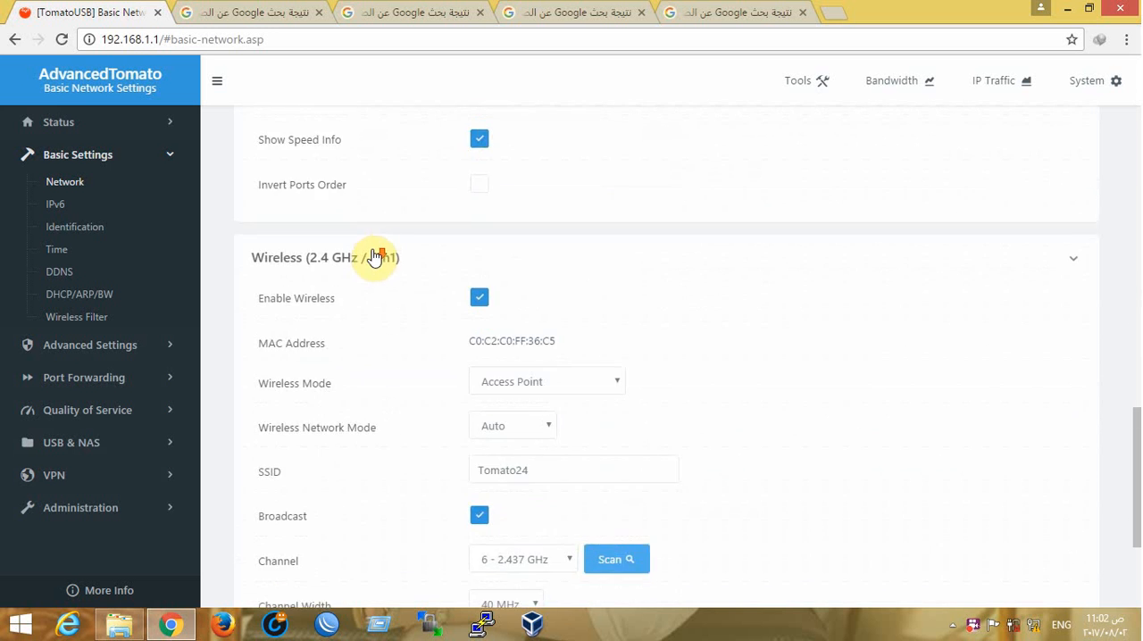
pyautogui.scroll(-1, 348, 352)
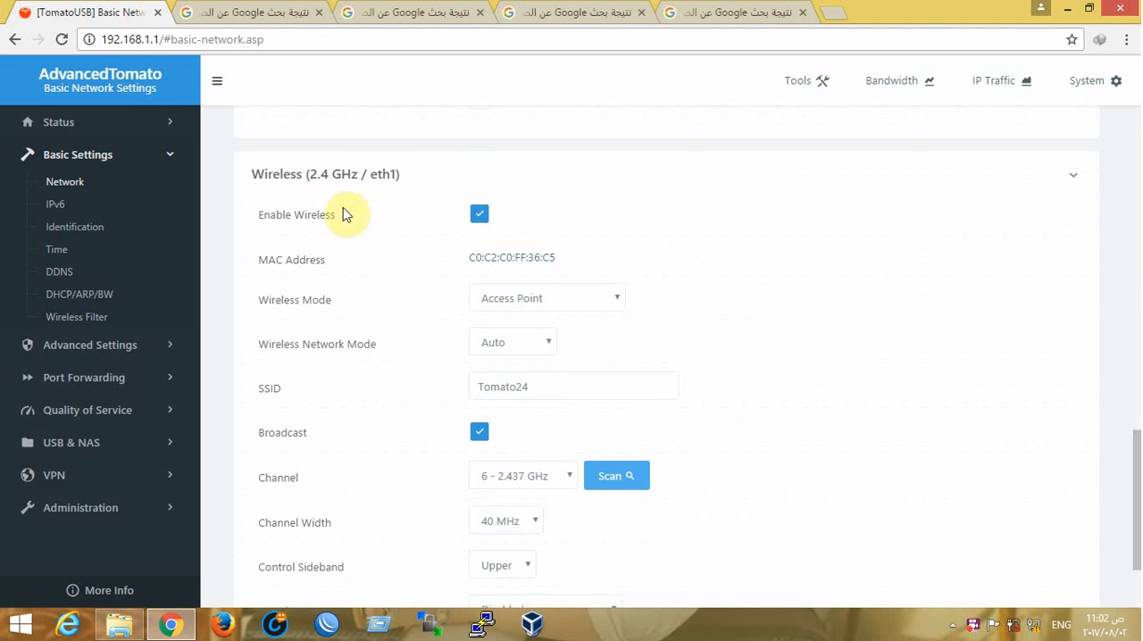
pyautogui.click(529, 302)
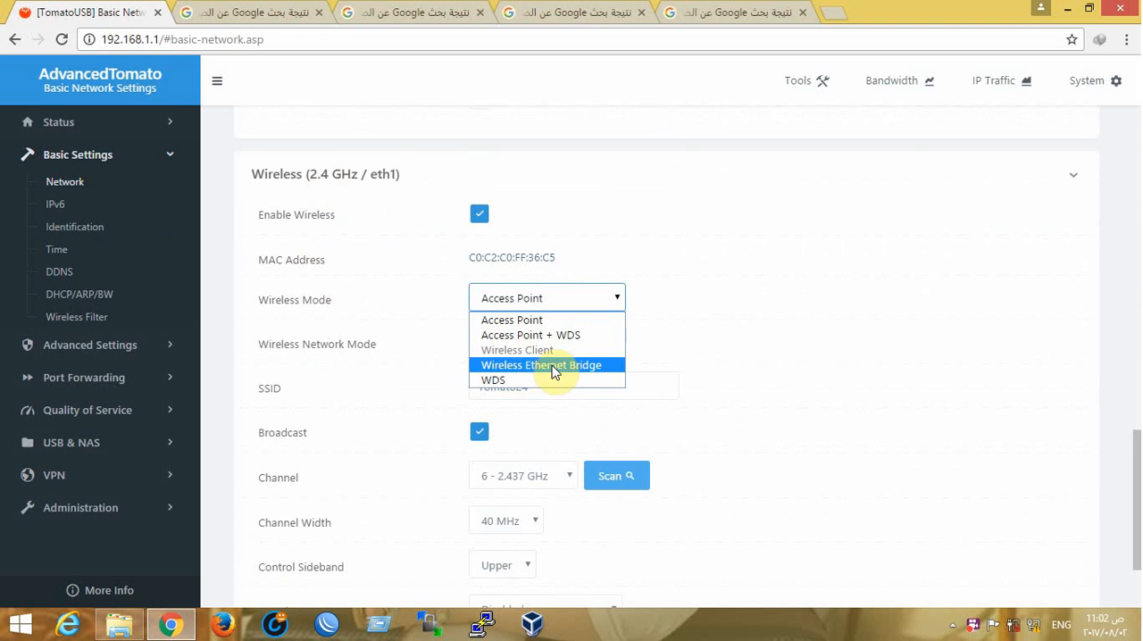
pyautogui.click(518, 366)
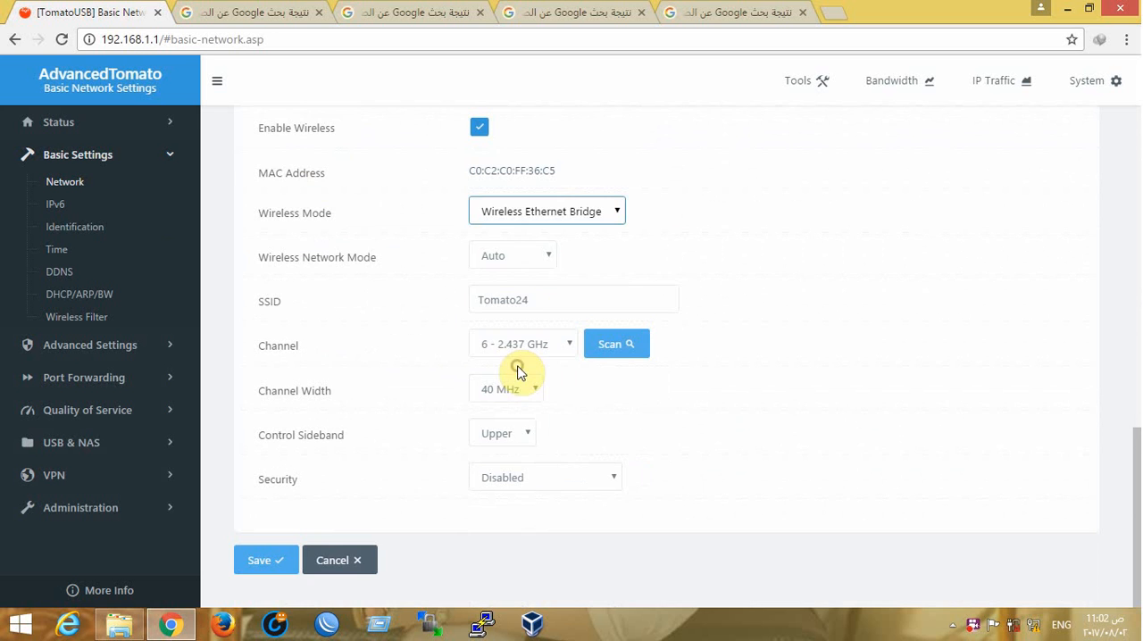
pyautogui.click(583, 215)
pyautogui.click(821, 258)
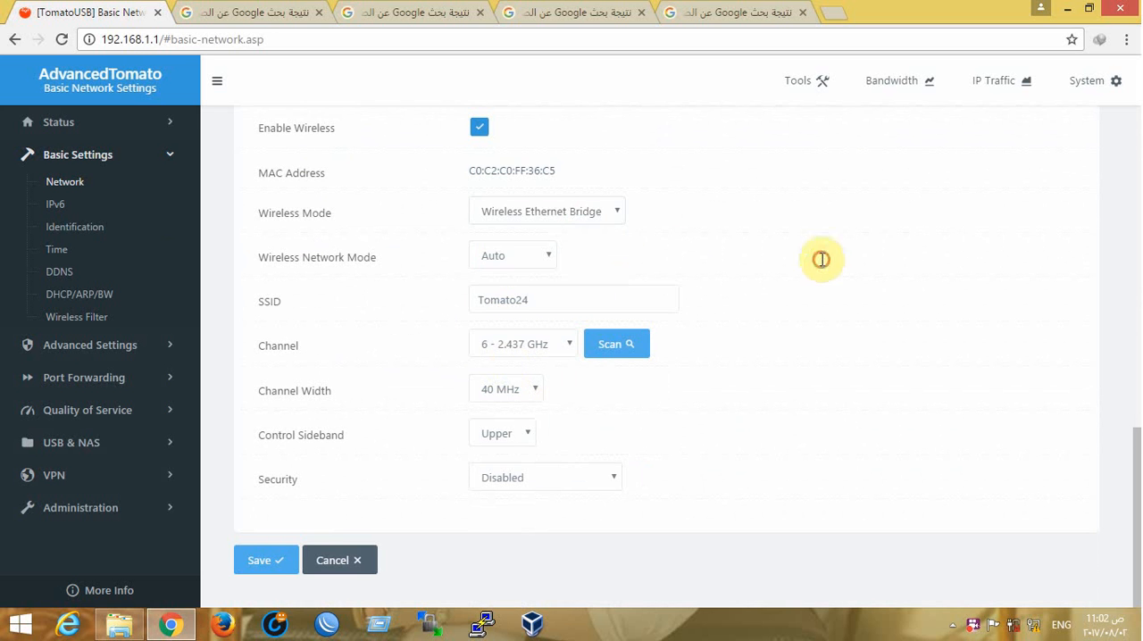
# Choose Auto as the wireless network mode and set the channel width to 20 MHz
pyautogui.click(511, 259)
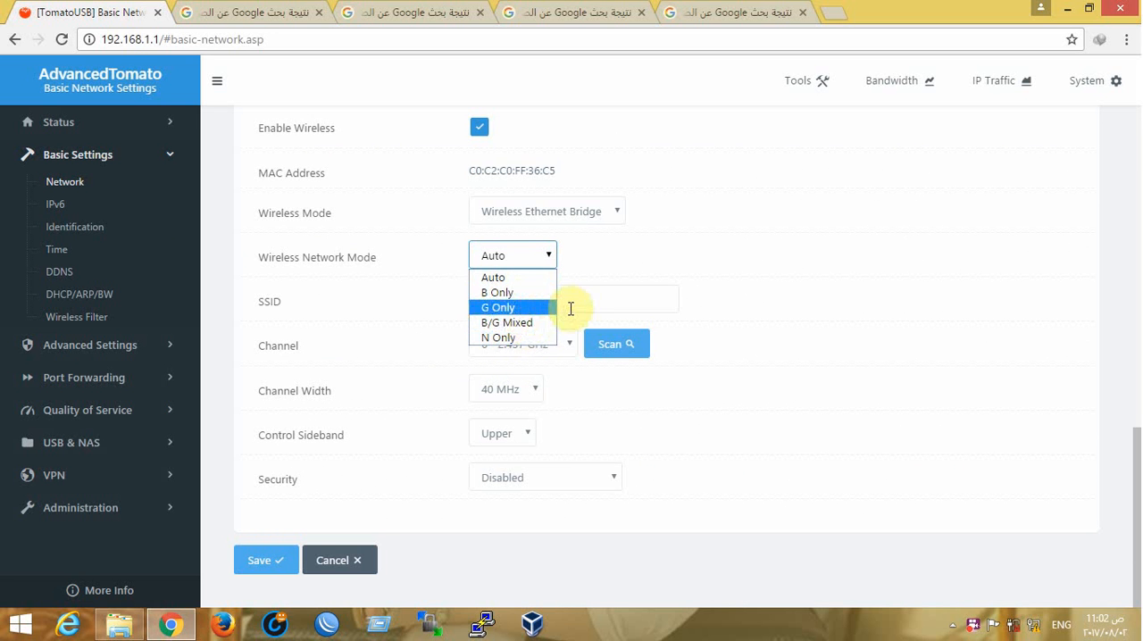
pyautogui.click(503, 278)
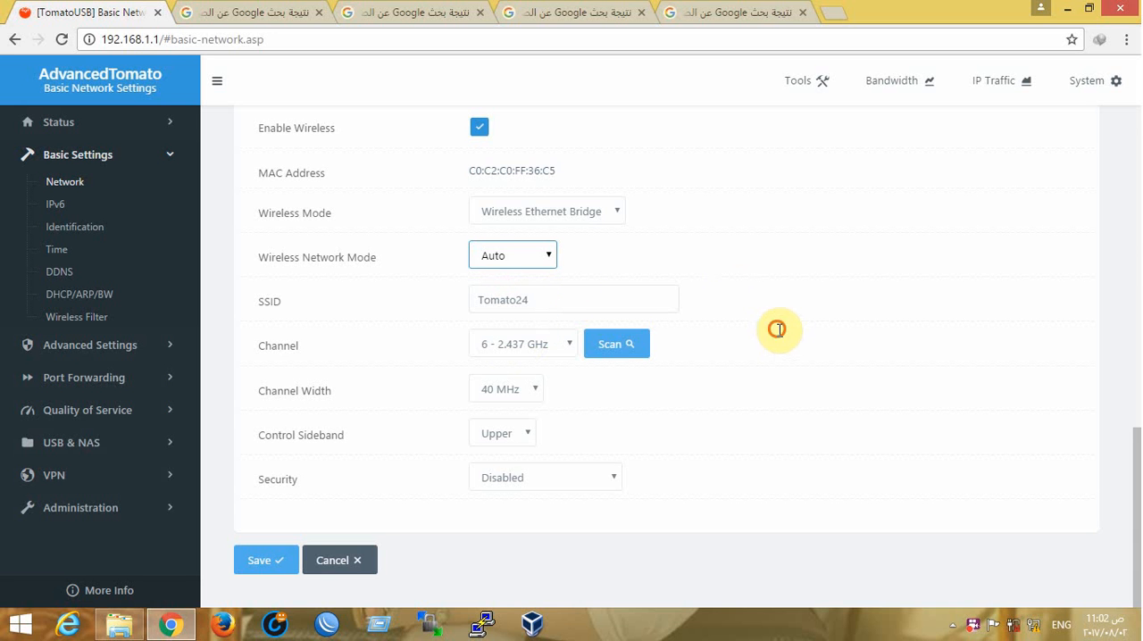
pyautogui.click(531, 388)
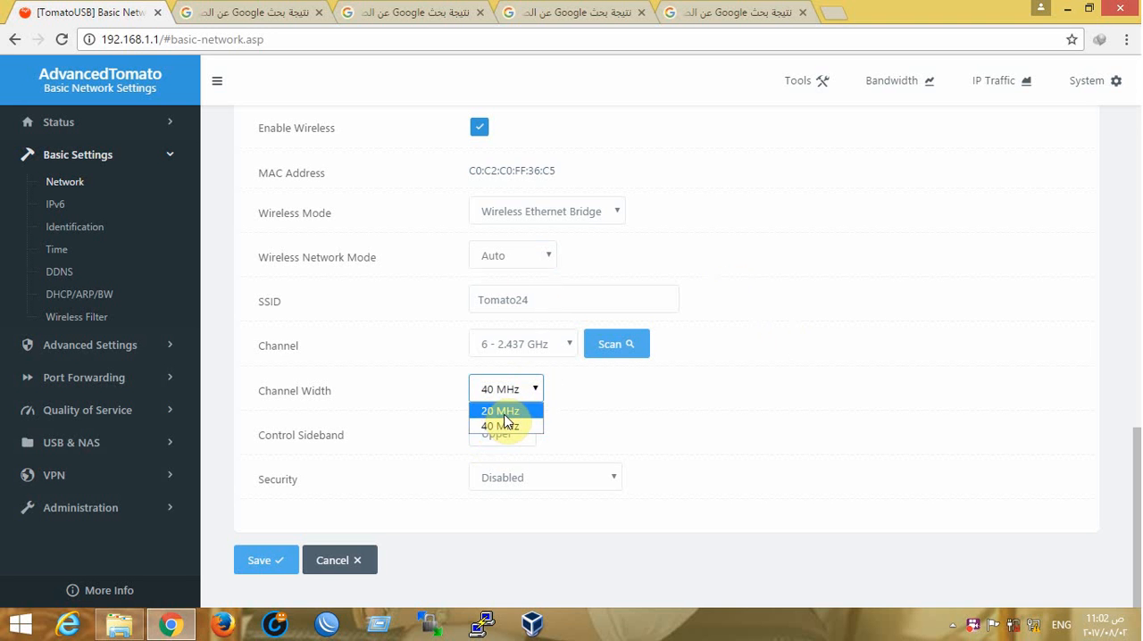
pyautogui.click(503, 411)
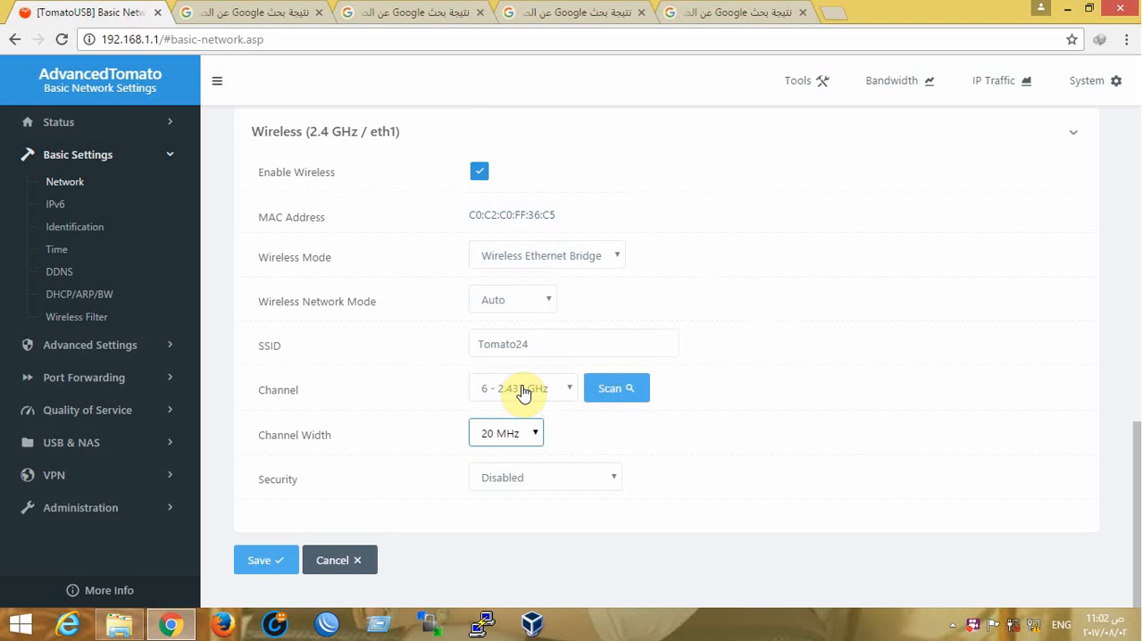
# Scan the wireless channels, enter the strongest channel 1 network's name as the SSID, and set the channel to Auto
pyautogui.click(618, 389)
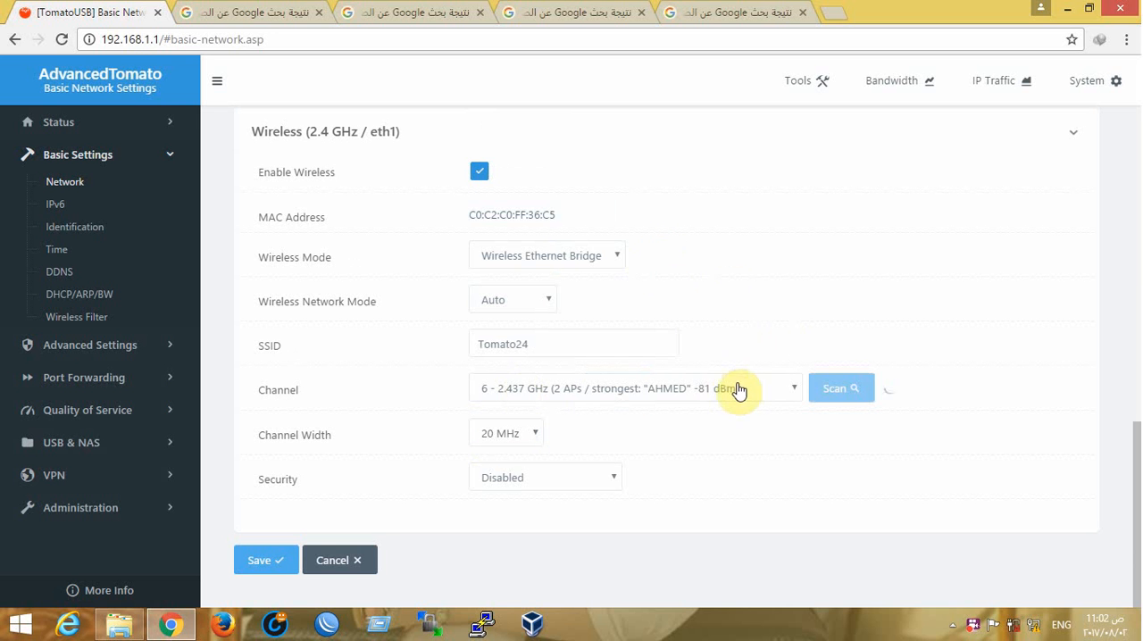
pyautogui.click(747, 390)
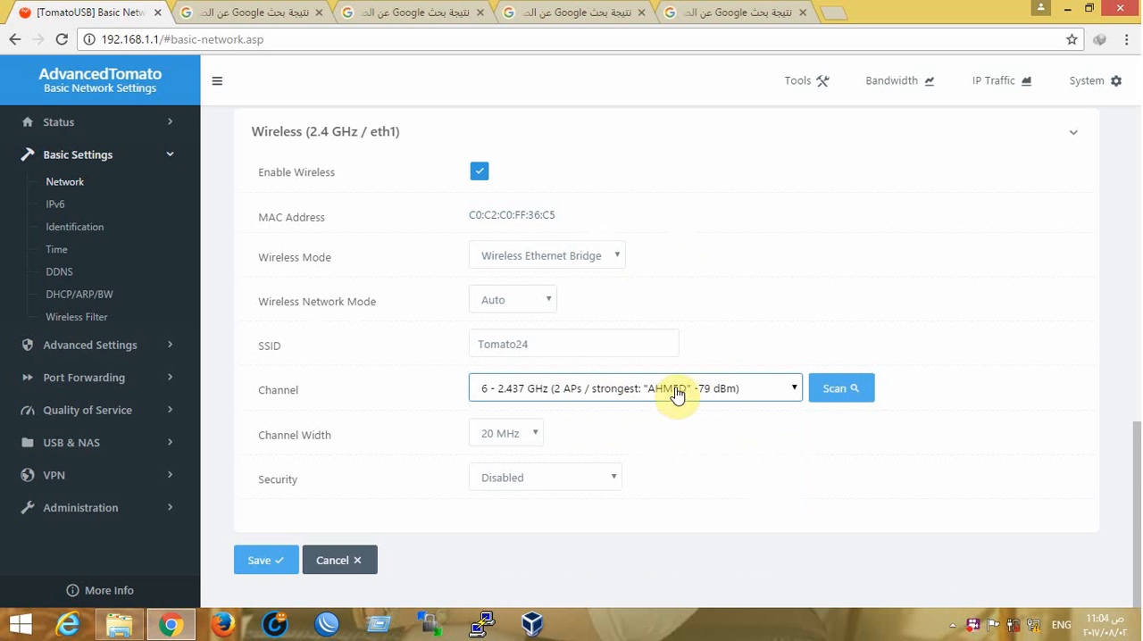
pyautogui.click(794, 388)
pyautogui.click(671, 427)
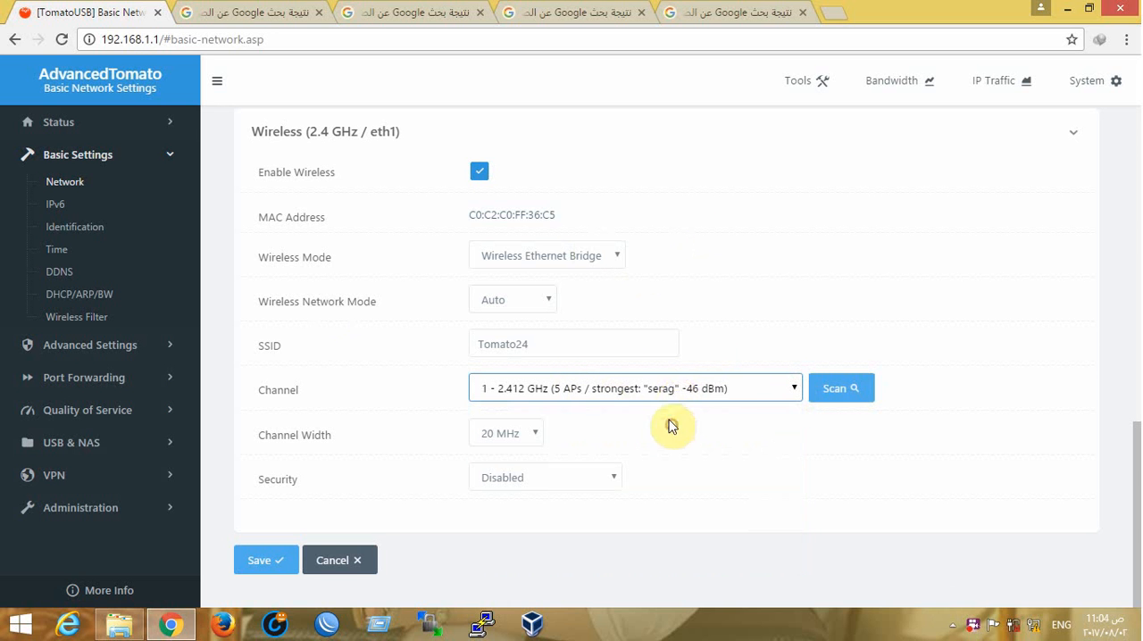
pyautogui.moveTo(563, 344); pyautogui.dragTo(434, 340)
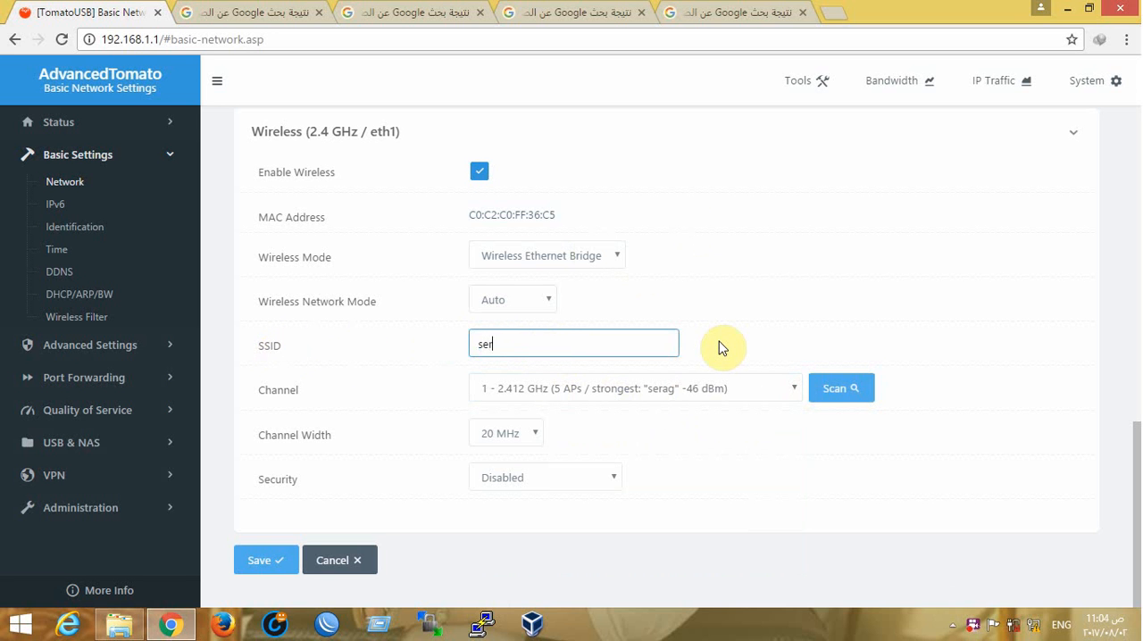
pyautogui.click(613, 395)
pyautogui.click(509, 406)
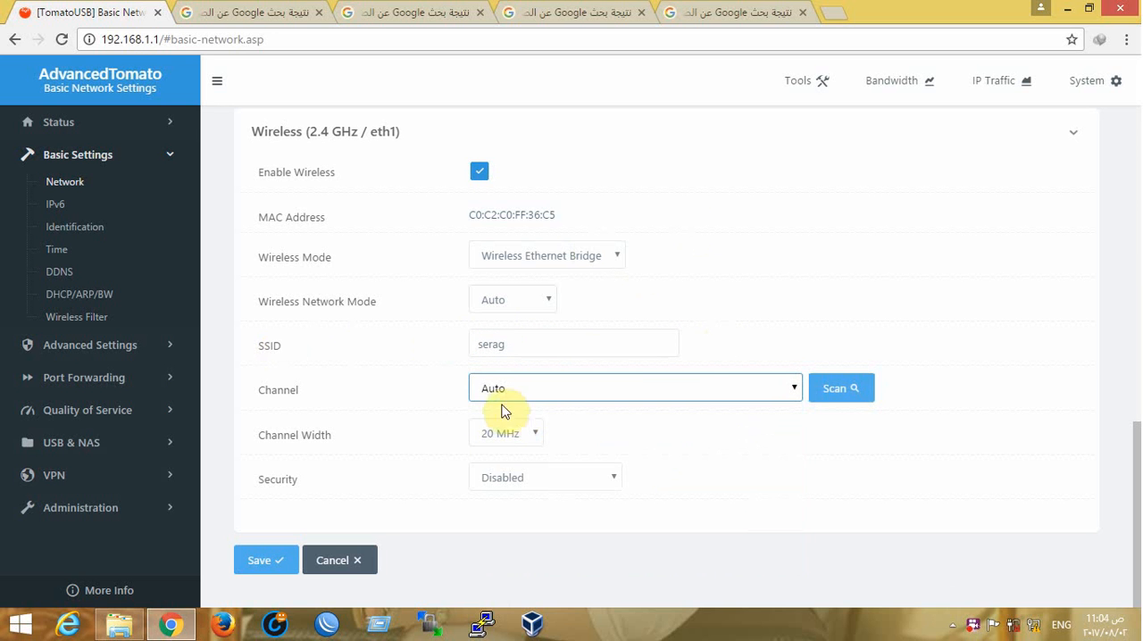
# Try WPA2 Personal as the wireless security with its shared key field, and return the security to Disabled
pyautogui.click(542, 478)
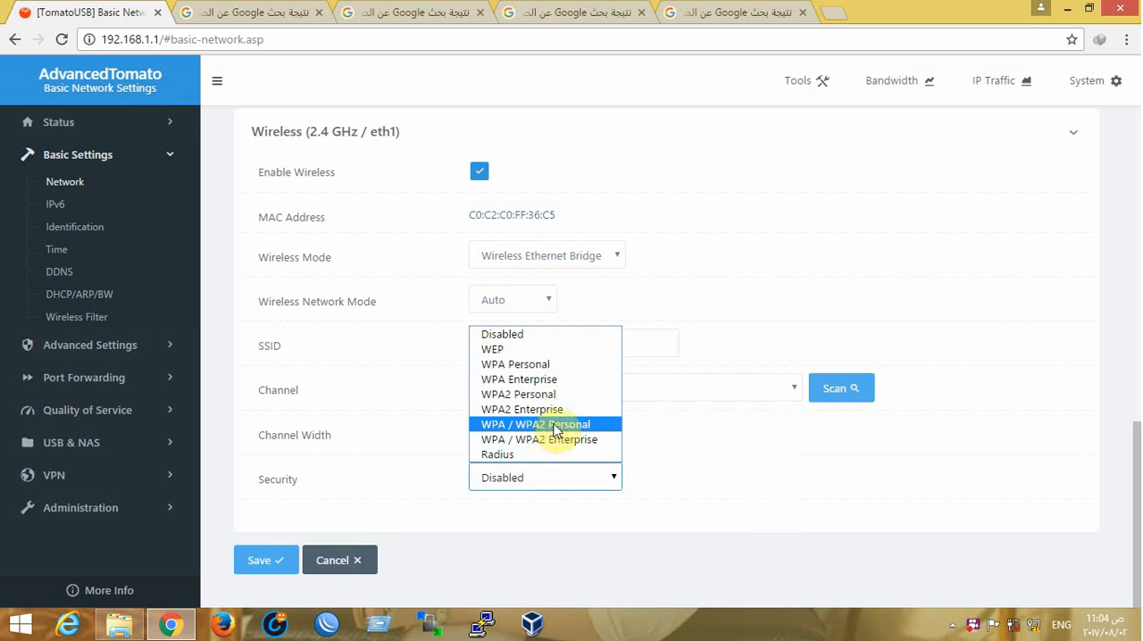
pyautogui.click(519, 402)
pyautogui.scroll(-2, 518, 477)
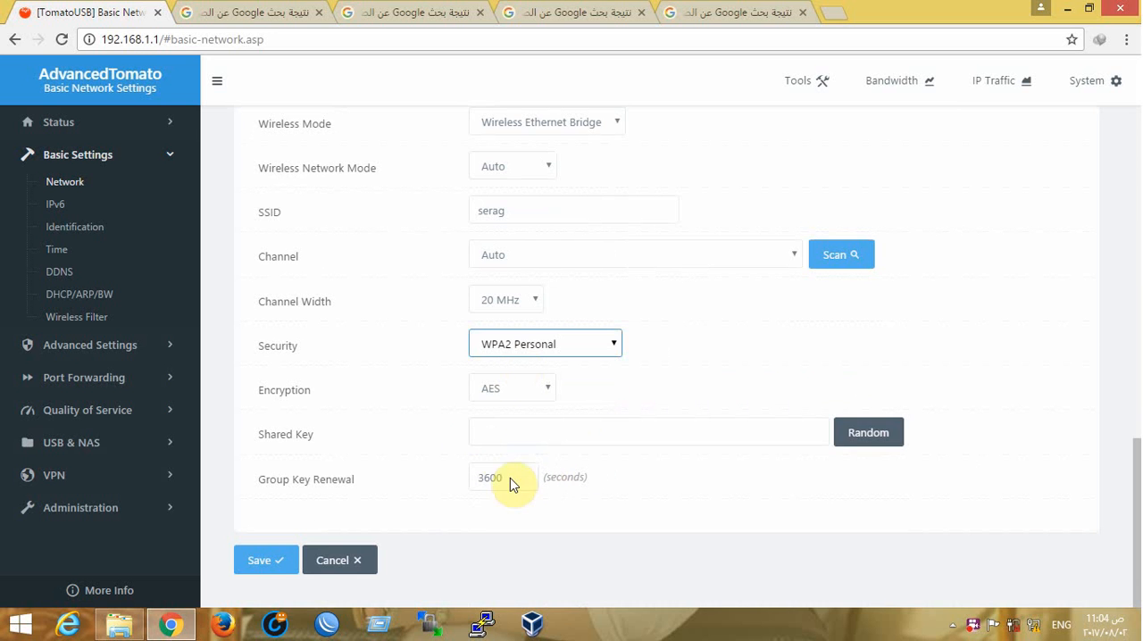
pyautogui.click(505, 434)
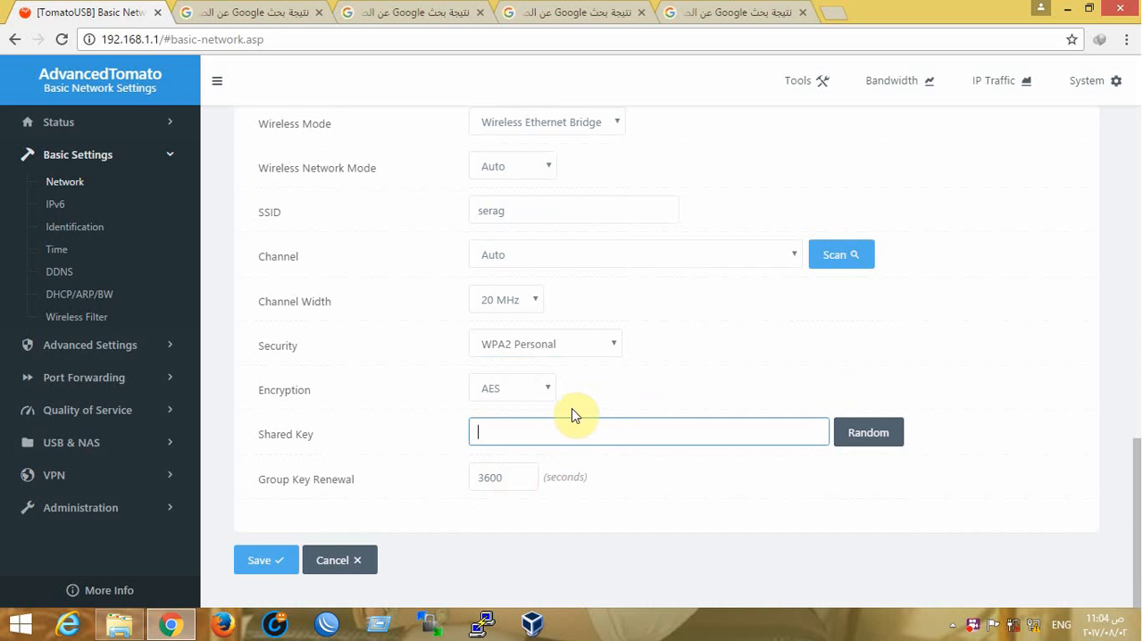
pyautogui.click(533, 355)
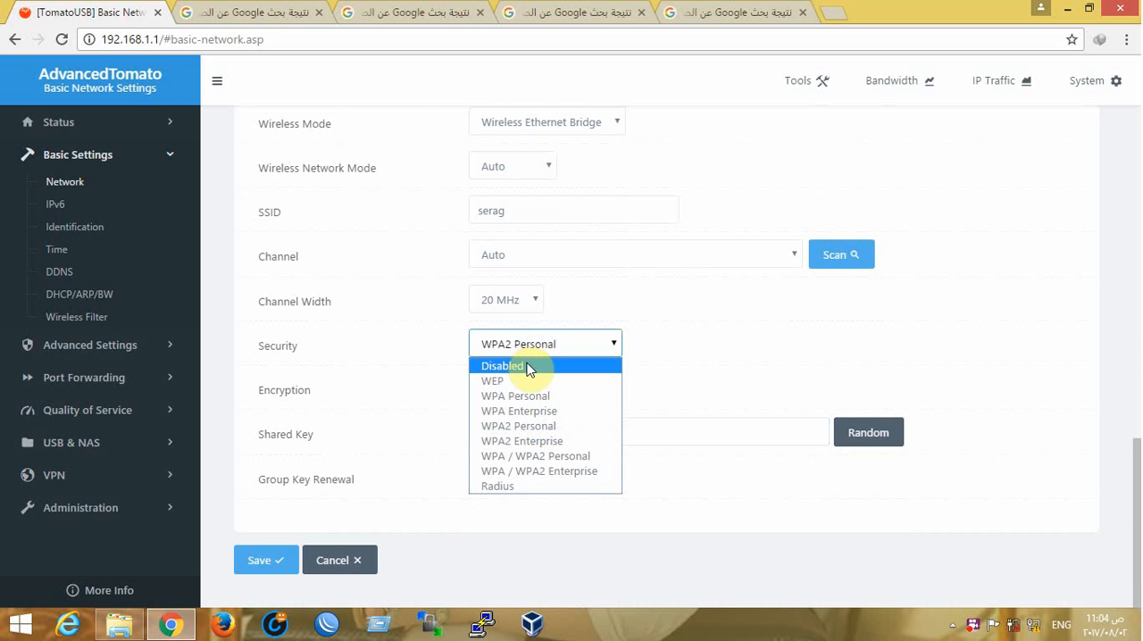
pyautogui.click(528, 363)
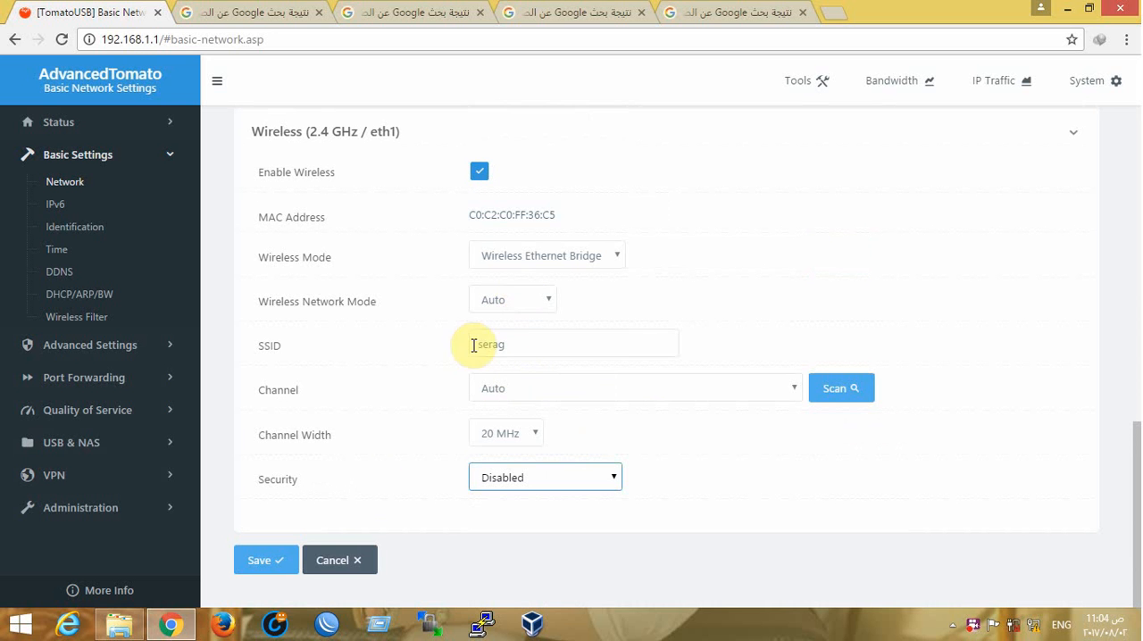
# Save the changed network settings and highlight the save status message
pyautogui.click(267, 560)
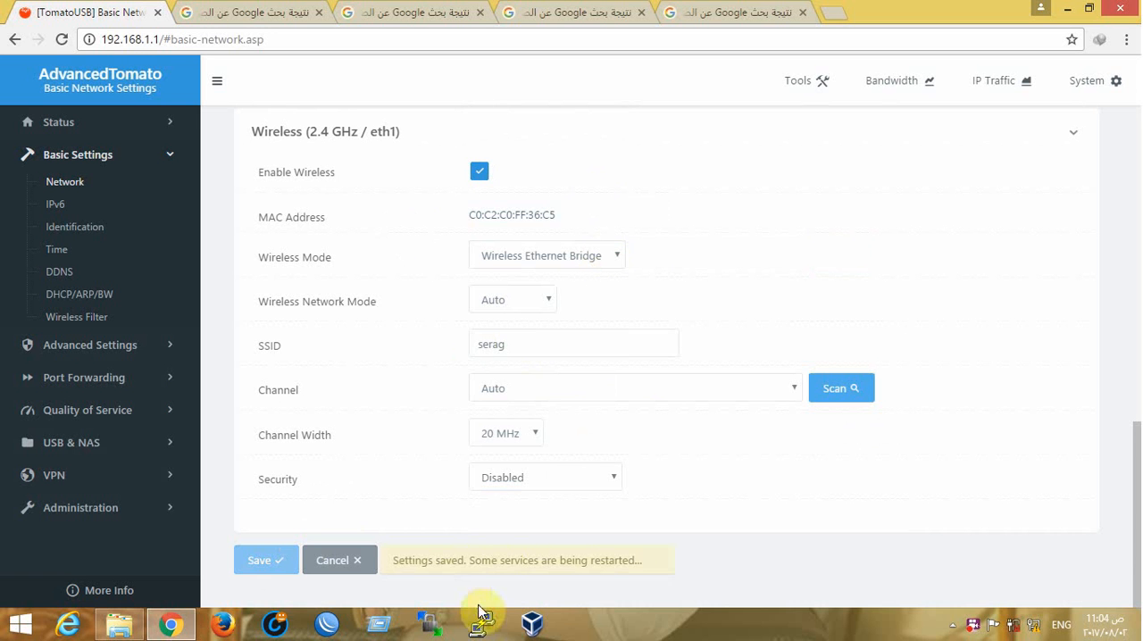
pyautogui.moveTo(398, 560); pyautogui.dragTo(676, 562)
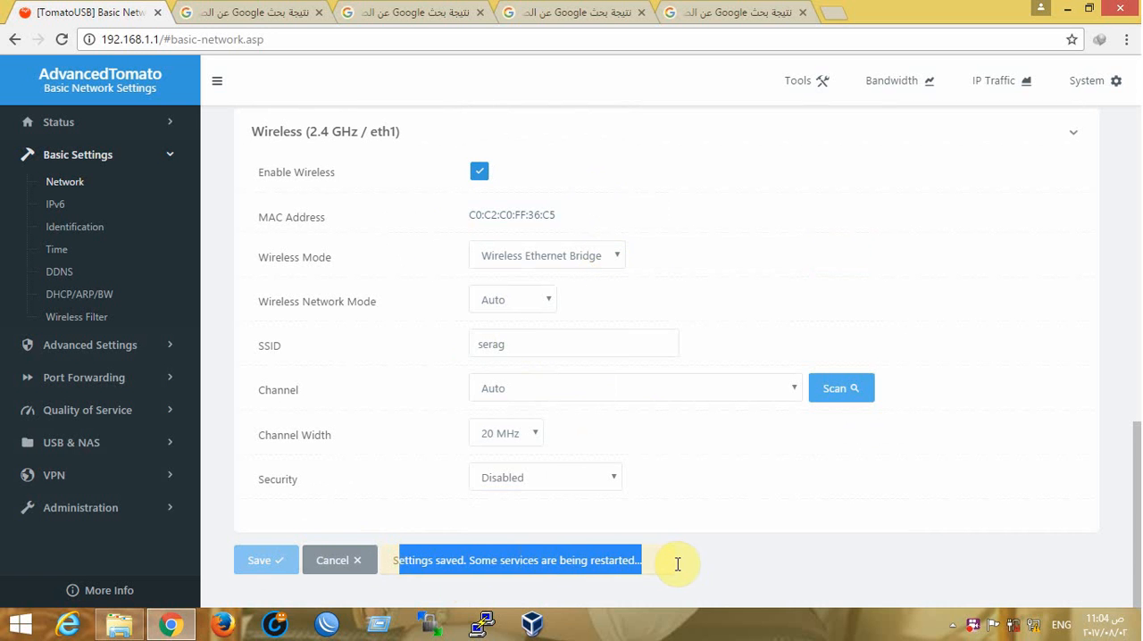
pyautogui.click(676, 562)
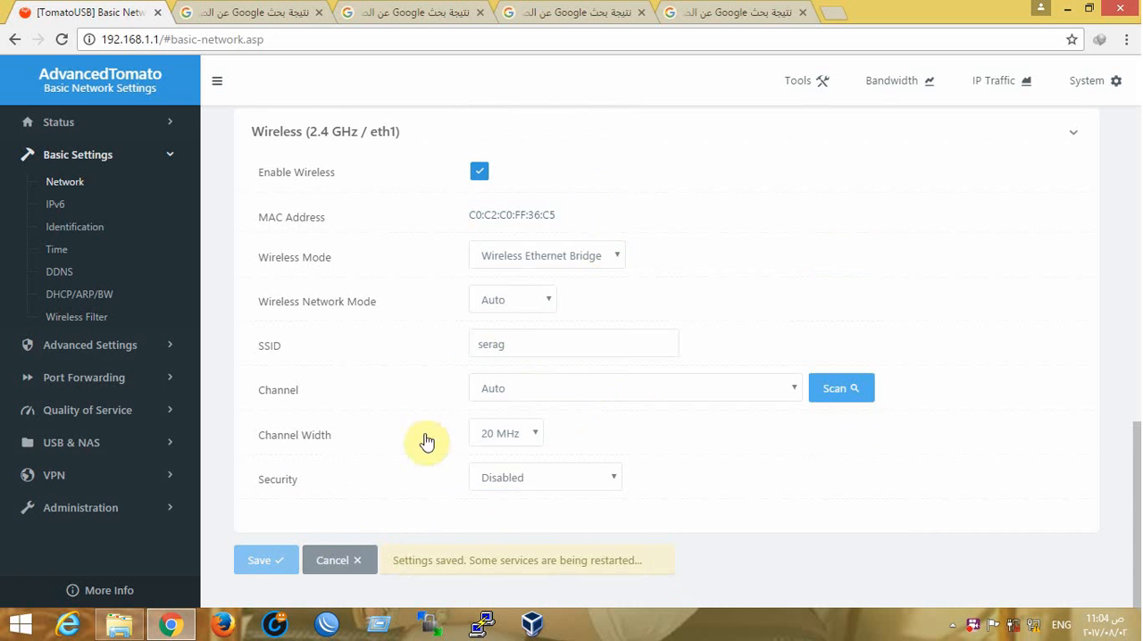
pyautogui.moveTo(640, 561); pyautogui.dragTo(441, 560)
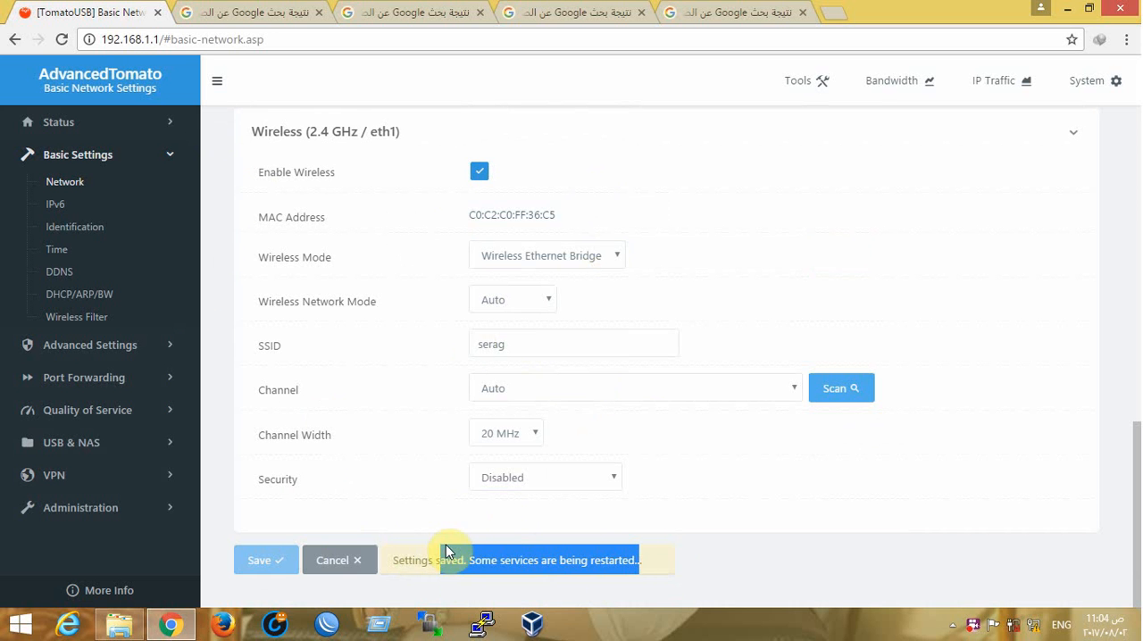
# Run a Windows ping to the router at 192.168.1.1 and minimize the ping window
pyautogui.click(379, 623)
pyautogui.click(140, 564)
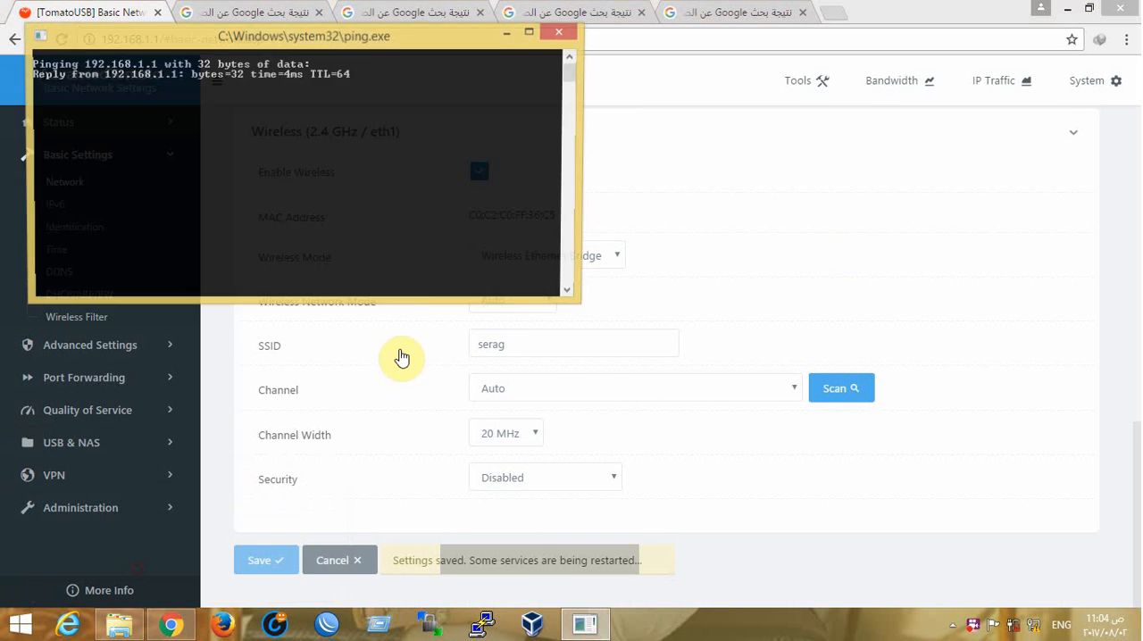
pyautogui.click(506, 33)
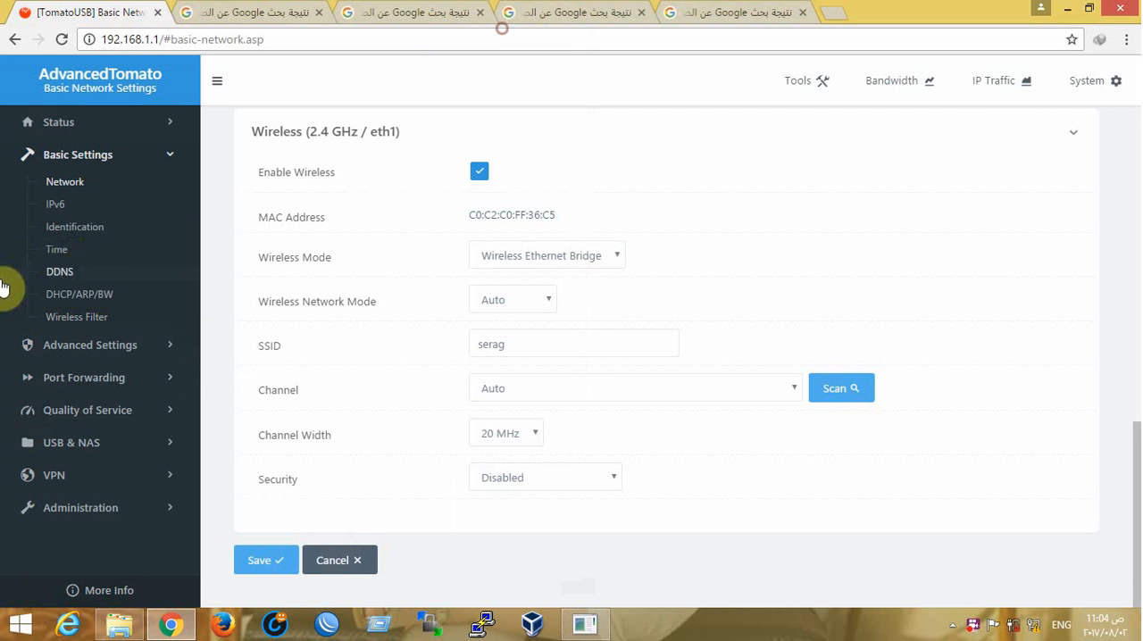
# Open the router's Status Overview page and check the 2.4 GHz wireless and WAN details
pyautogui.click(71, 132)
pyautogui.click(71, 152)
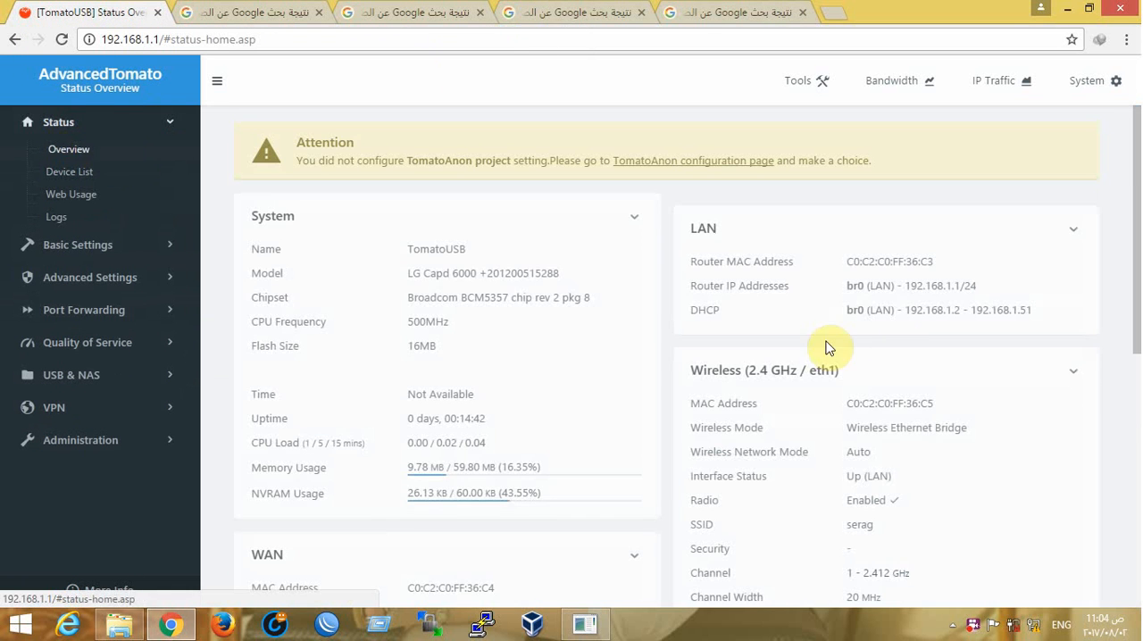
pyautogui.scroll(-4, 899, 333)
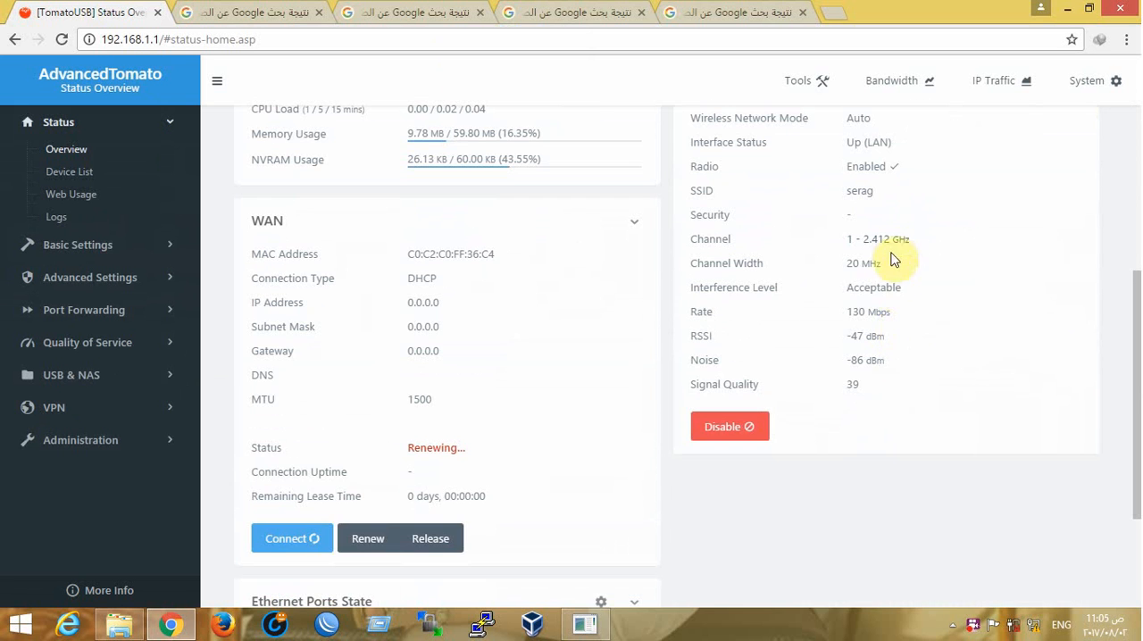
# Examine the SSID, channel, RSSI and signal quality of the 2.4 GHz wireless connection, and open the router's Device List
pyautogui.moveTo(876, 383); pyautogui.dragTo(822, 384)
pyautogui.scroll(1, 884, 273)
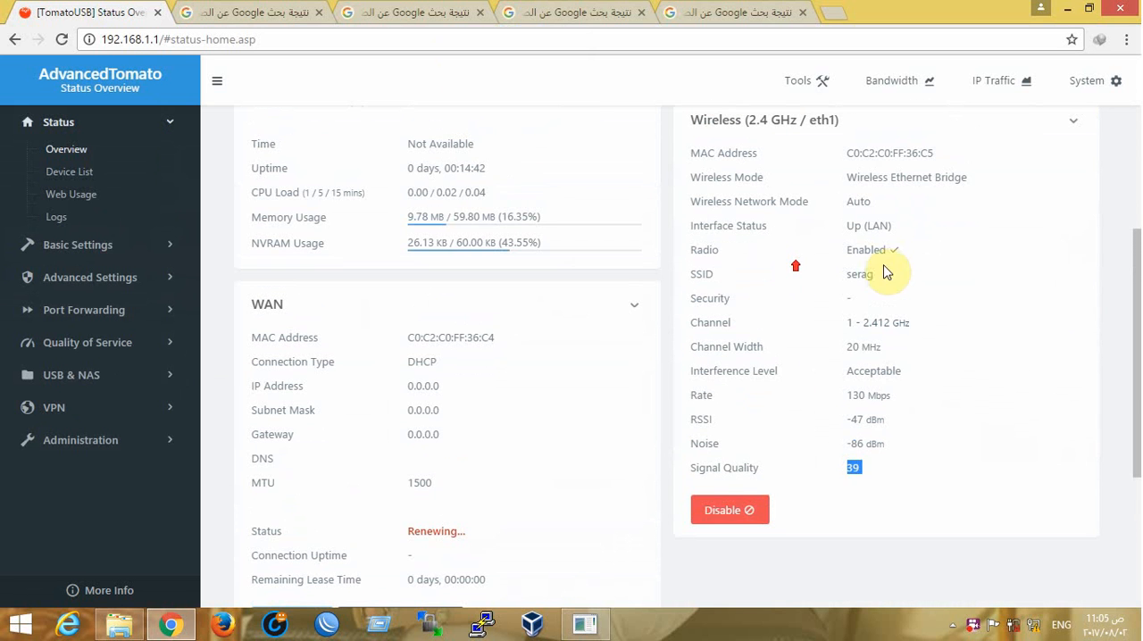
pyautogui.moveTo(885, 272); pyautogui.dragTo(816, 282)
pyautogui.moveTo(920, 321); pyautogui.dragTo(816, 328)
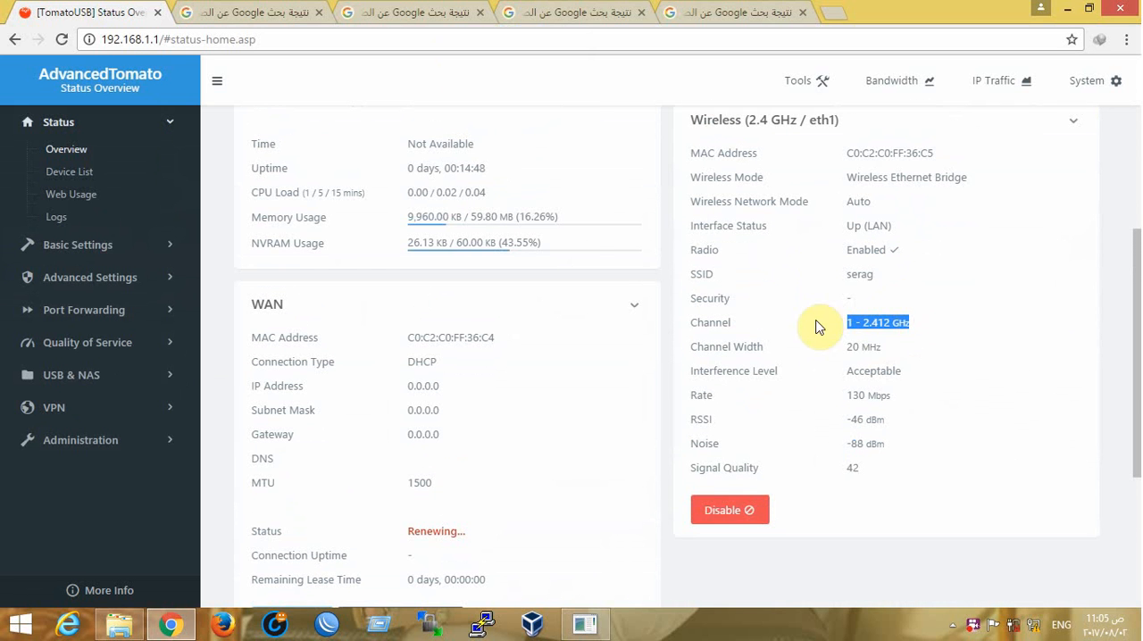
pyautogui.click(891, 350)
pyautogui.scroll(-1, 913, 369)
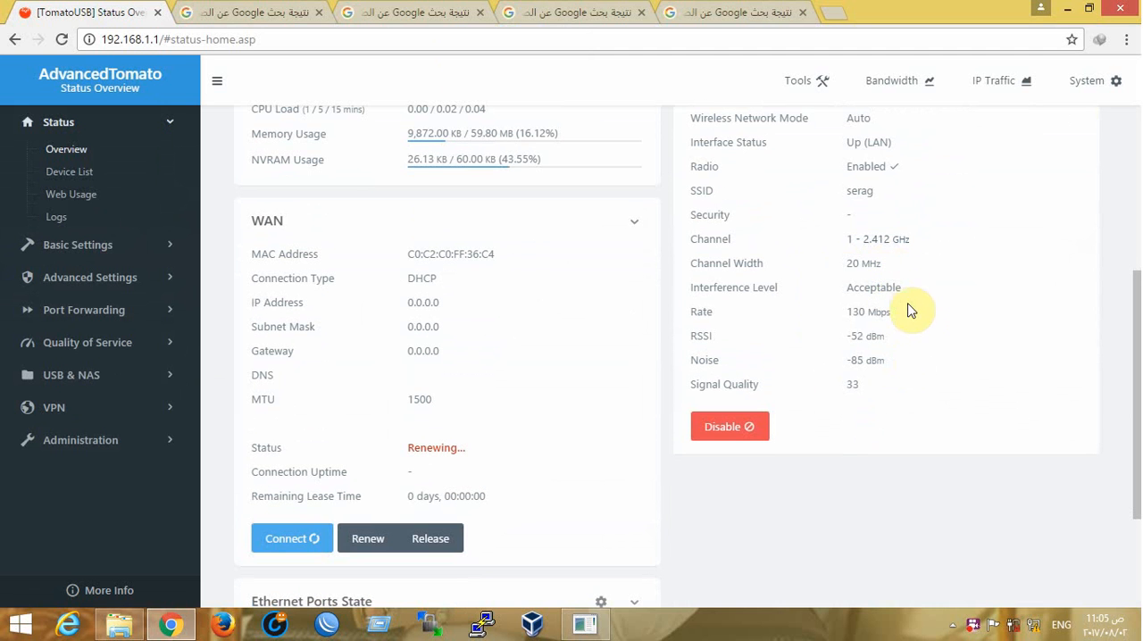
pyautogui.moveTo(904, 313); pyautogui.dragTo(843, 336)
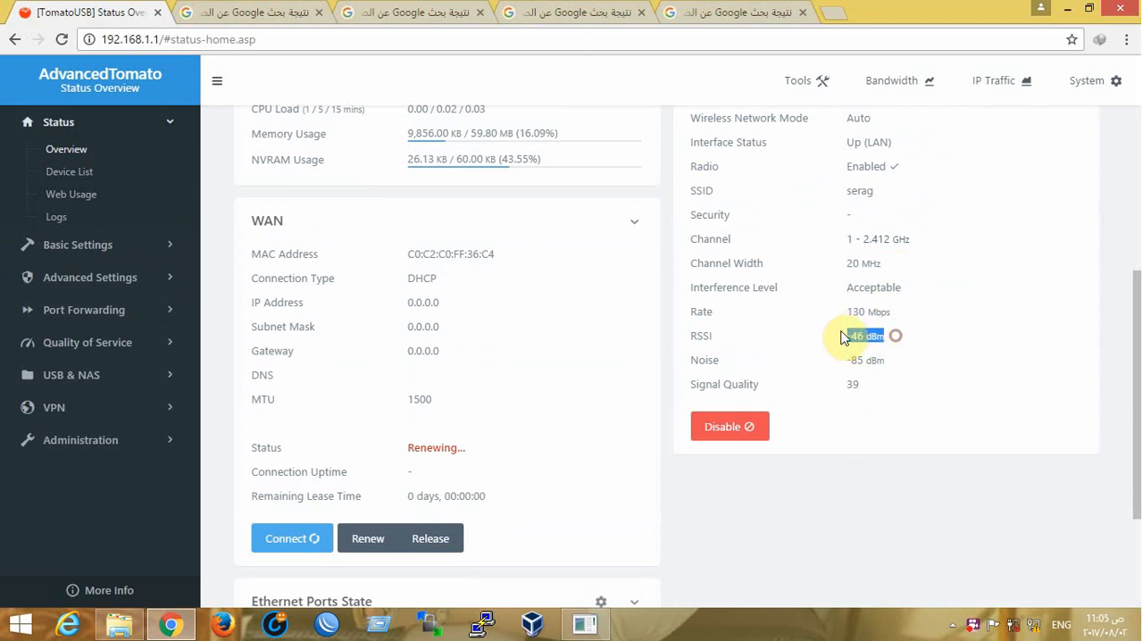
pyautogui.moveTo(896, 367); pyautogui.dragTo(845, 385)
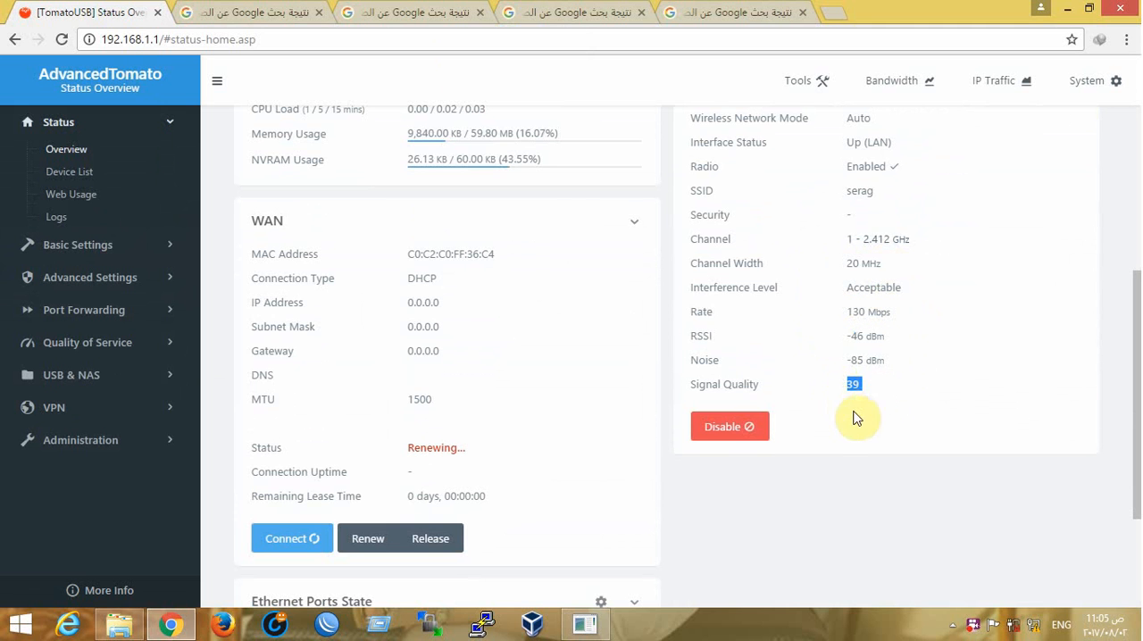
pyautogui.click(85, 177)
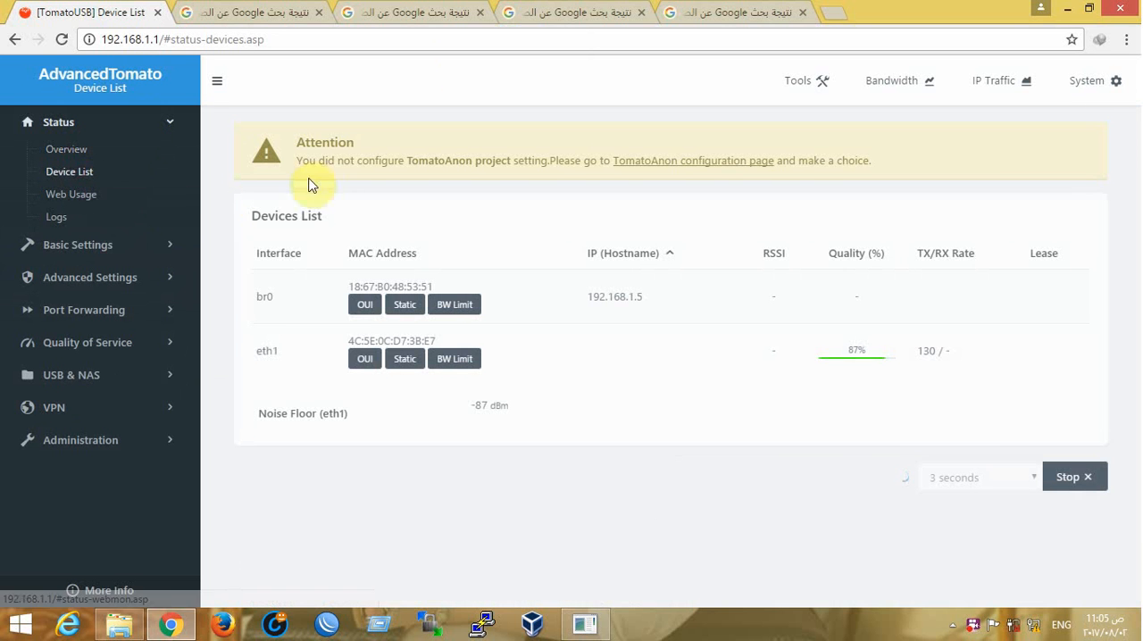
# Open the Ethernet connection's status from the Windows Network and Sharing Center, and minimize the window
pyautogui.rightClick(1037, 625)
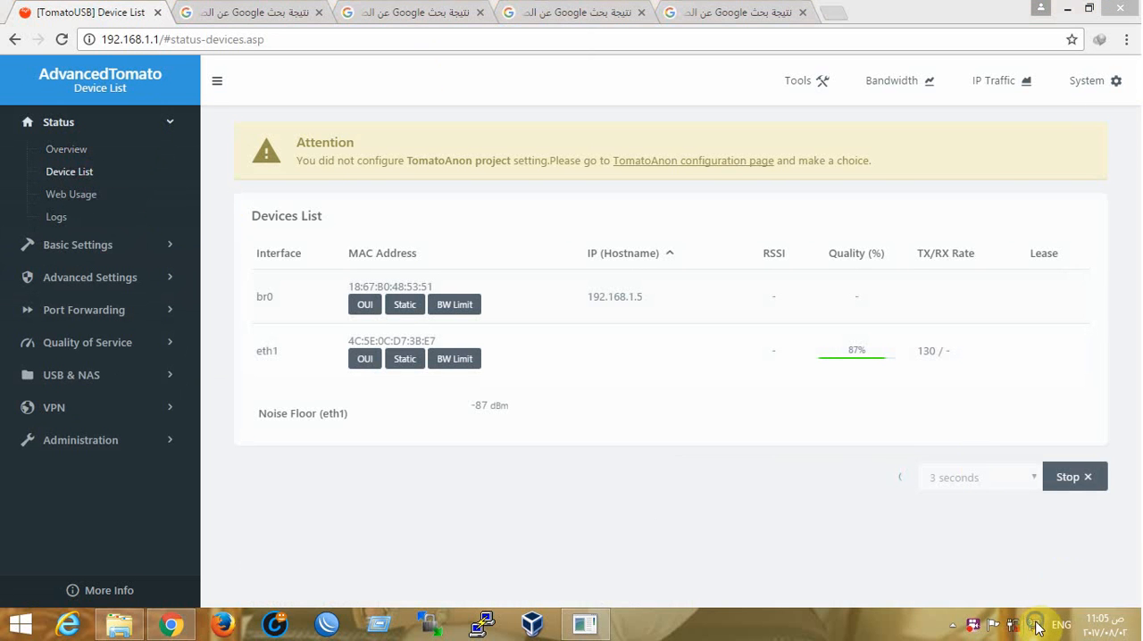
pyautogui.click(1029, 611)
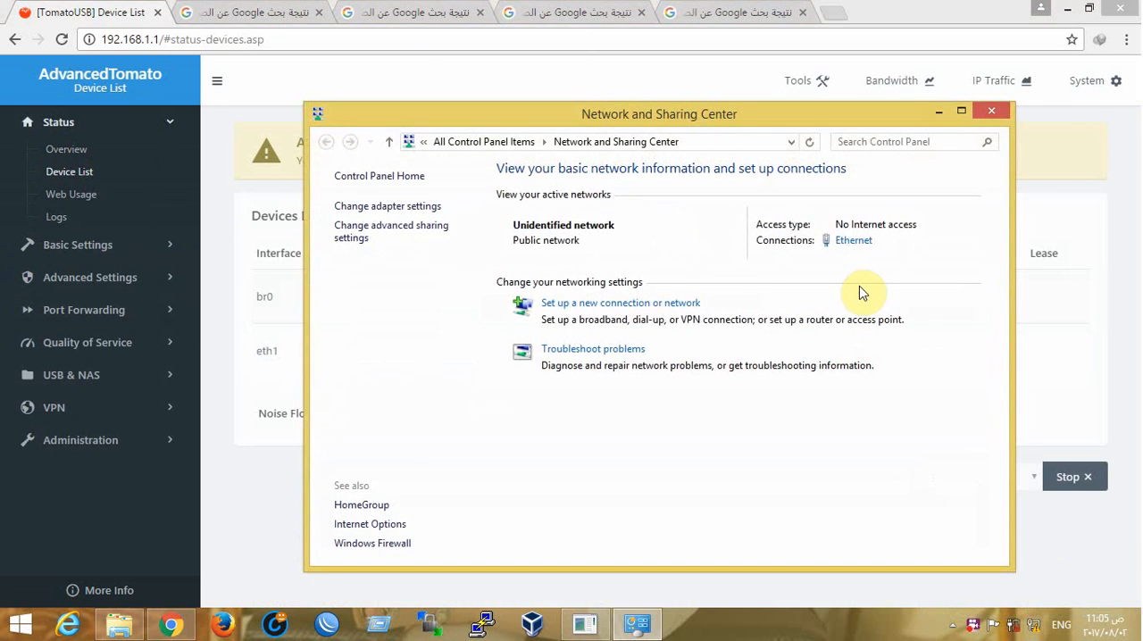
pyautogui.click(848, 252)
pyautogui.click(681, 94)
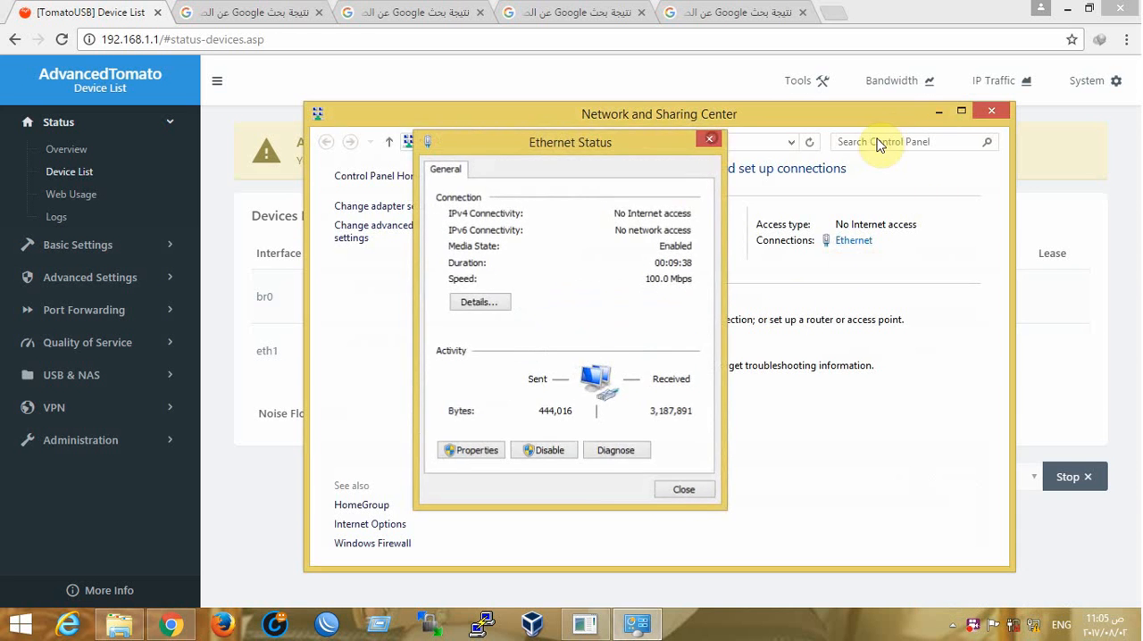
pyautogui.click(937, 115)
# Open the router's basic network settings and disable DHCP on the LAN bridge br0
pyautogui.click(81, 245)
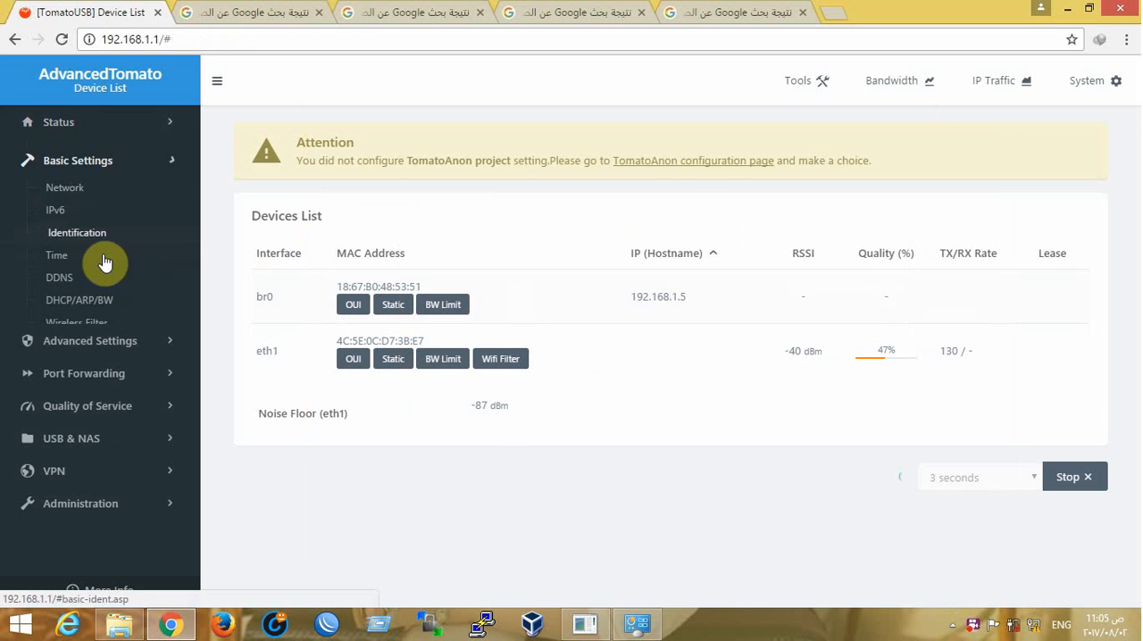
pyautogui.click(65, 183)
pyautogui.scroll(-15, 664, 314)
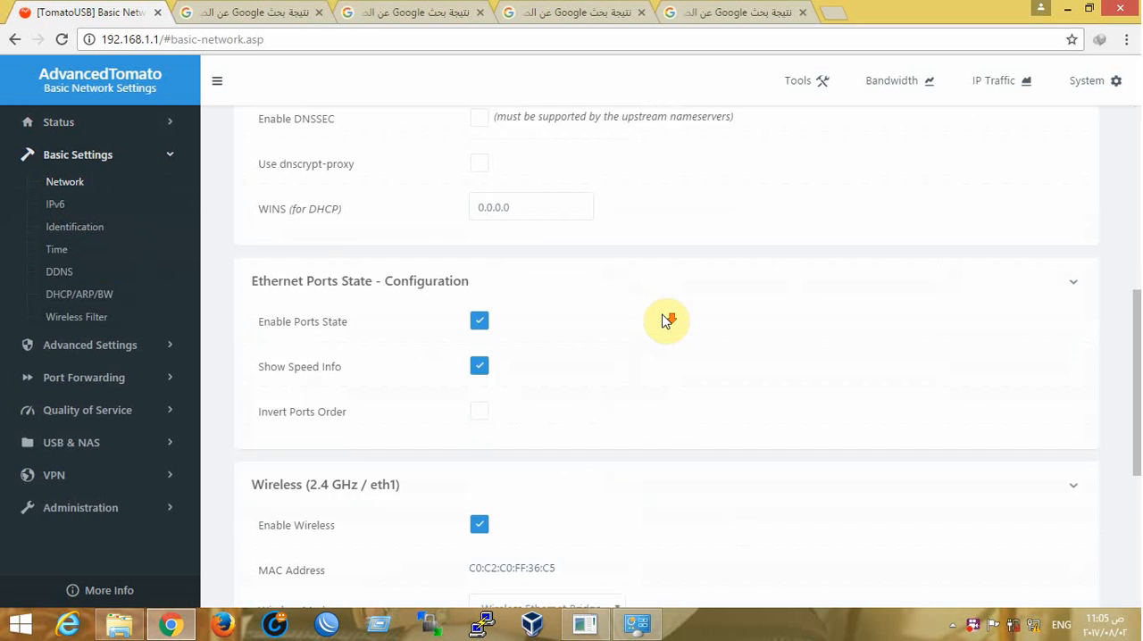
pyautogui.scroll(5, 659, 314)
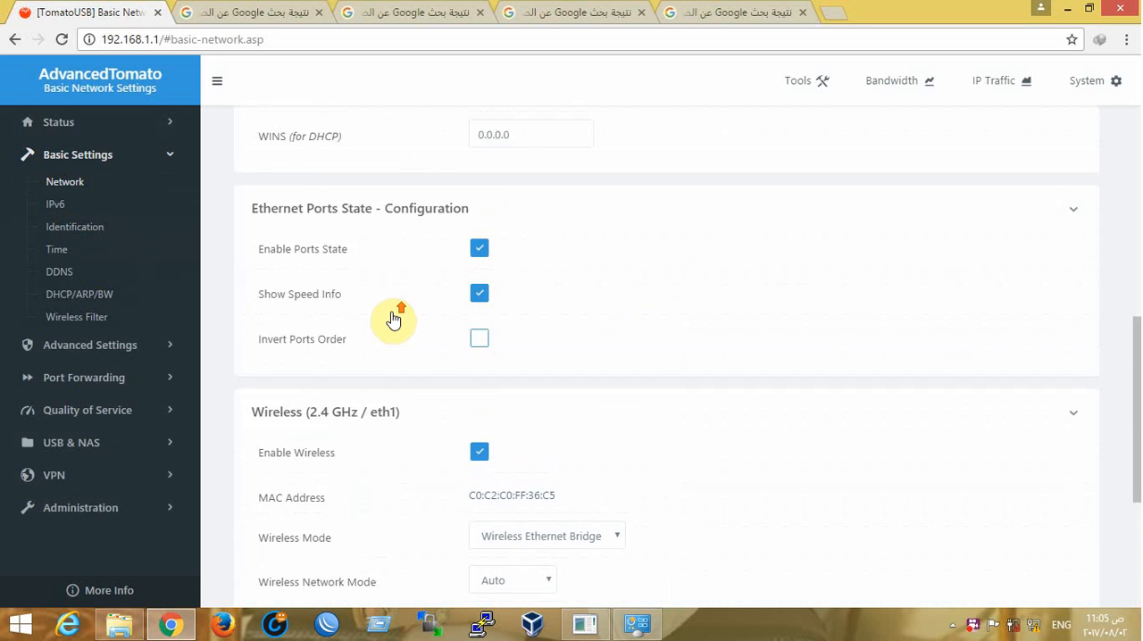
pyautogui.scroll(5, 396, 319)
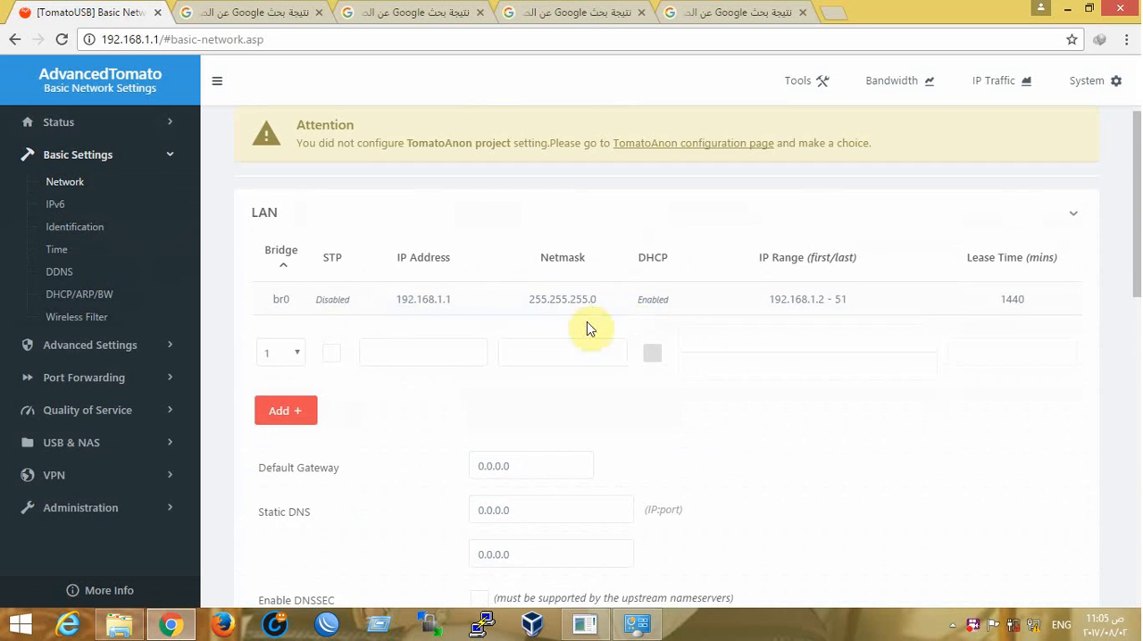
pyautogui.click(667, 300)
pyautogui.click(648, 308)
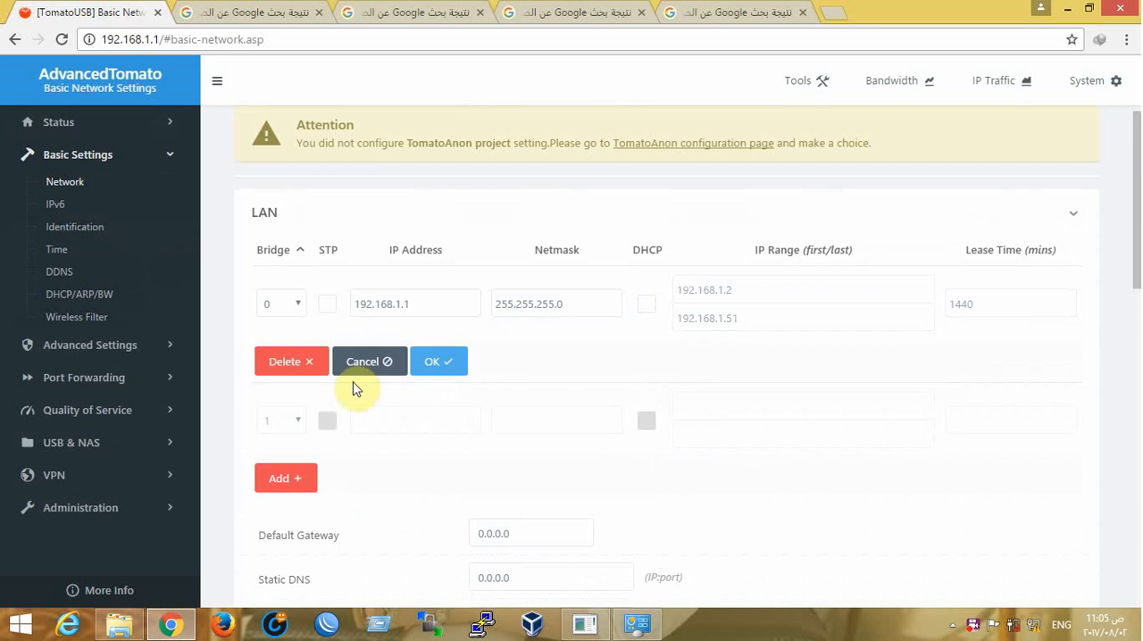
pyautogui.click(444, 364)
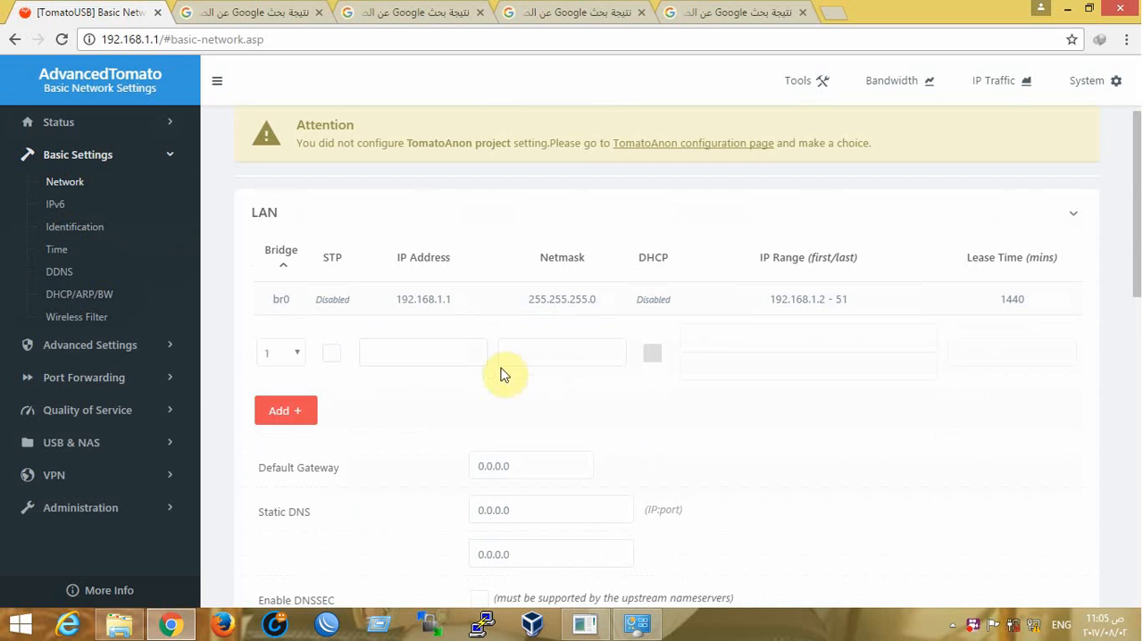
# Set the IP address of the LAN bridge br0 to 192.168.100.1 and accept the row
pyautogui.scroll(-10, 502, 375)
pyautogui.scroll(10, 562, 396)
pyautogui.doubleClick(293, 214)
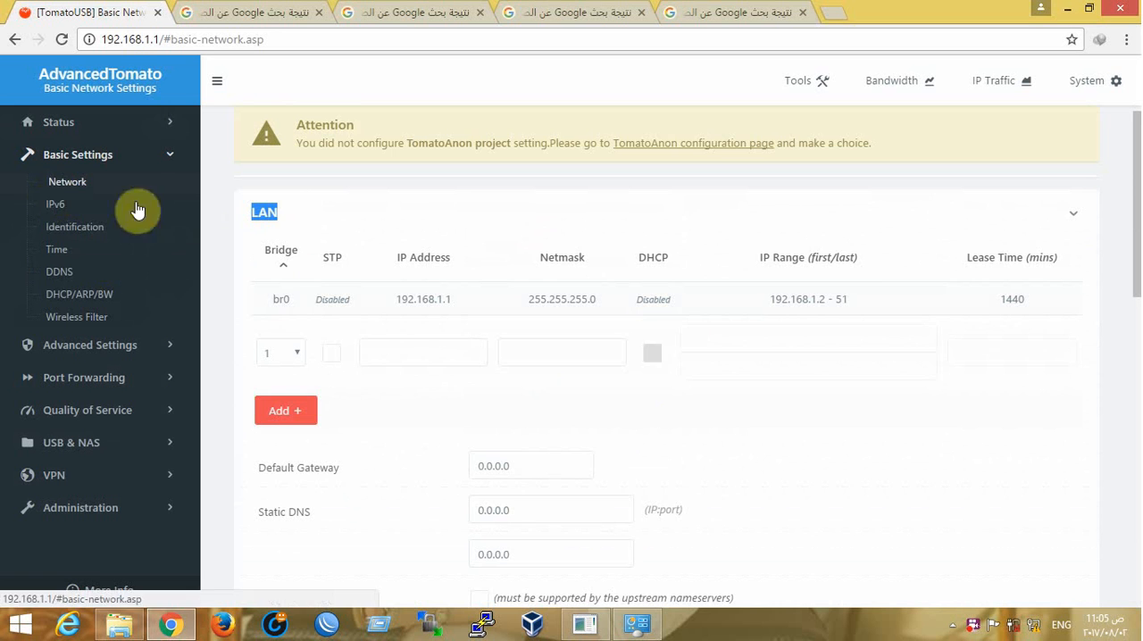
pyautogui.click(671, 302)
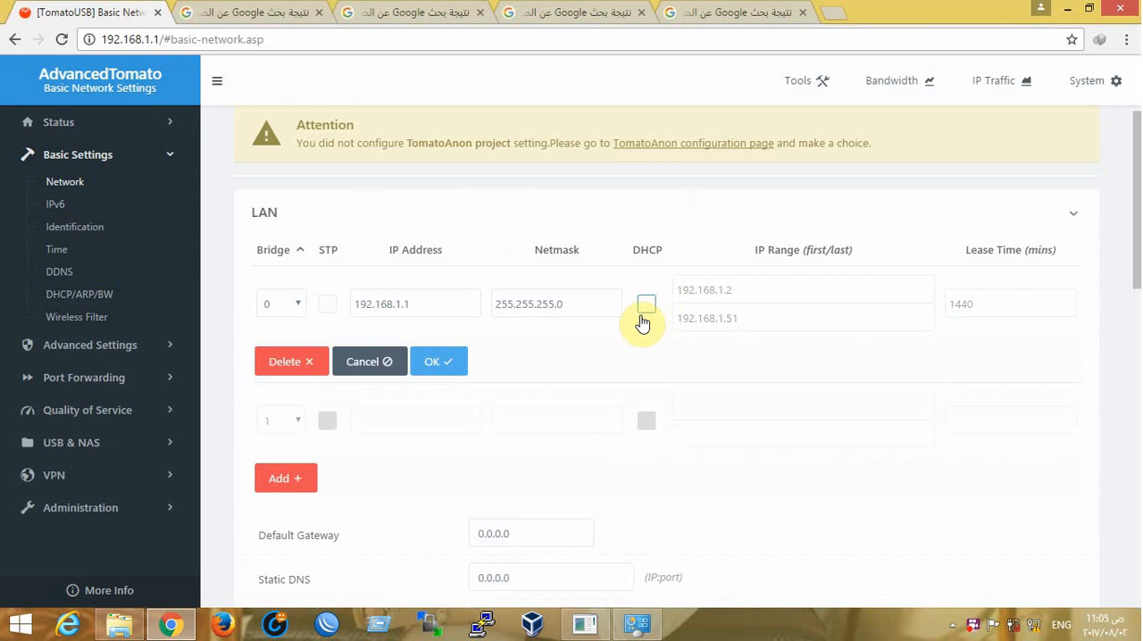
pyautogui.click(439, 363)
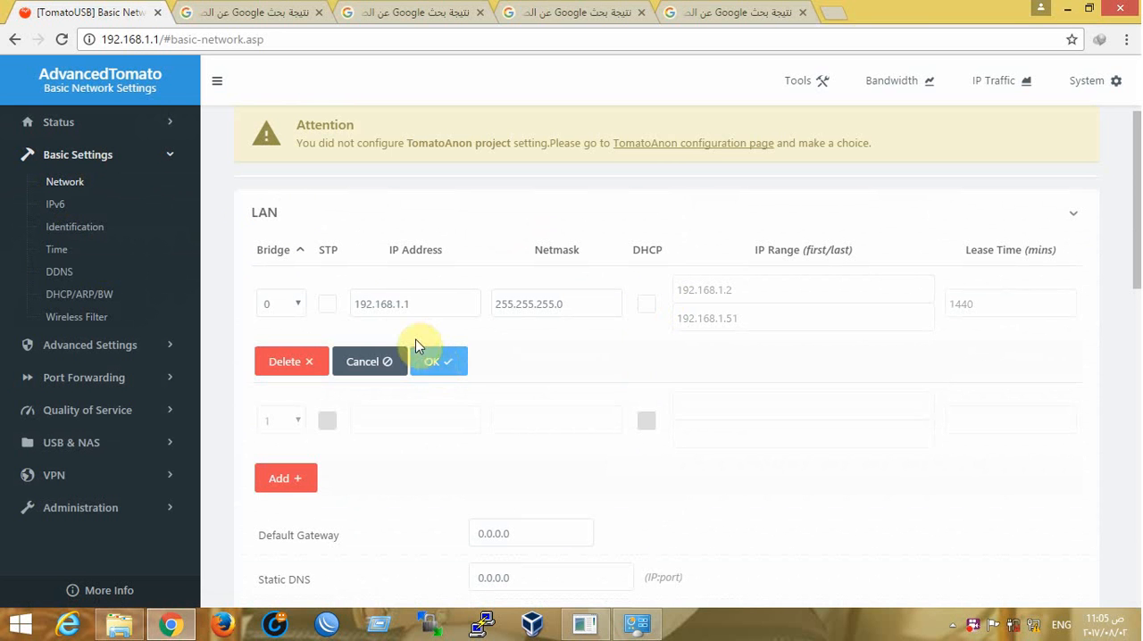
pyautogui.click(401, 304)
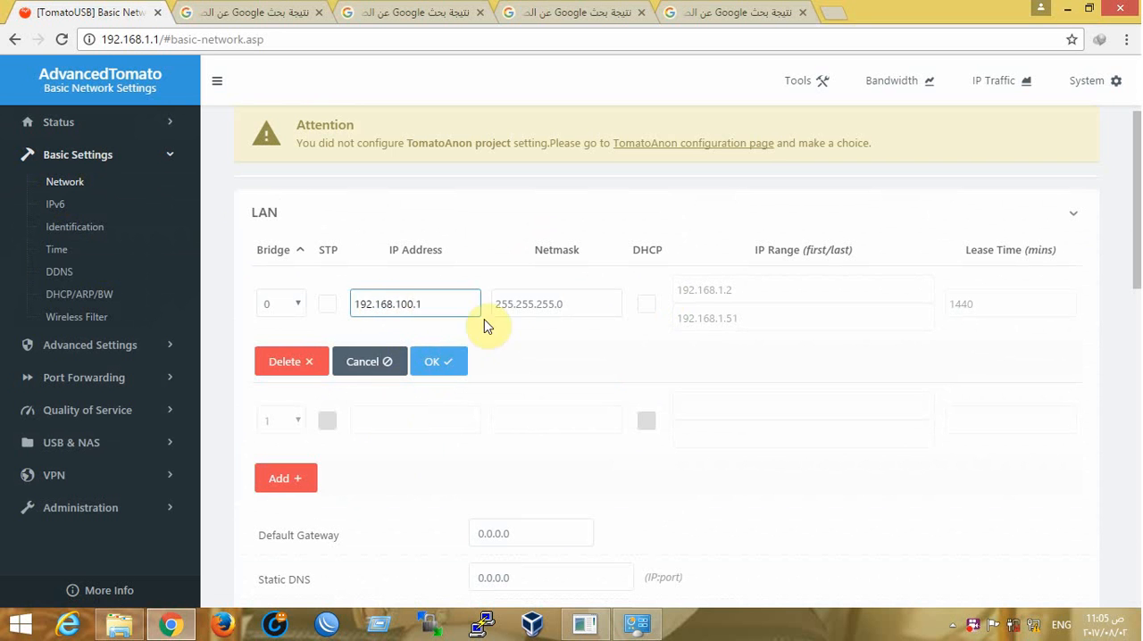
pyautogui.moveTo(443, 301); pyautogui.dragTo(368, 308)
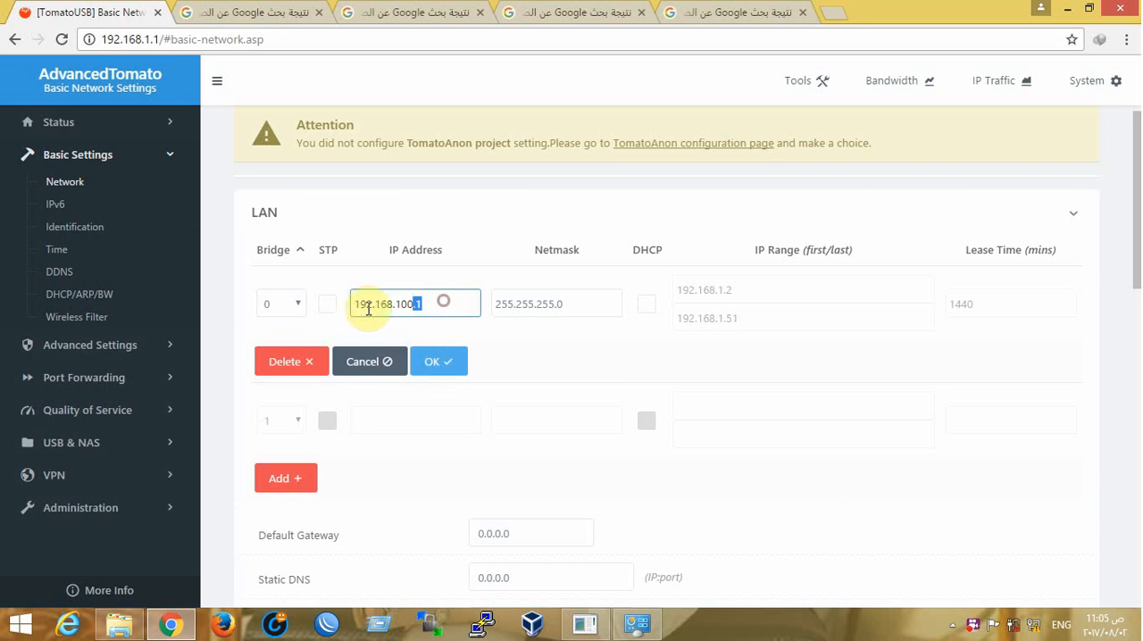
pyautogui.click(444, 362)
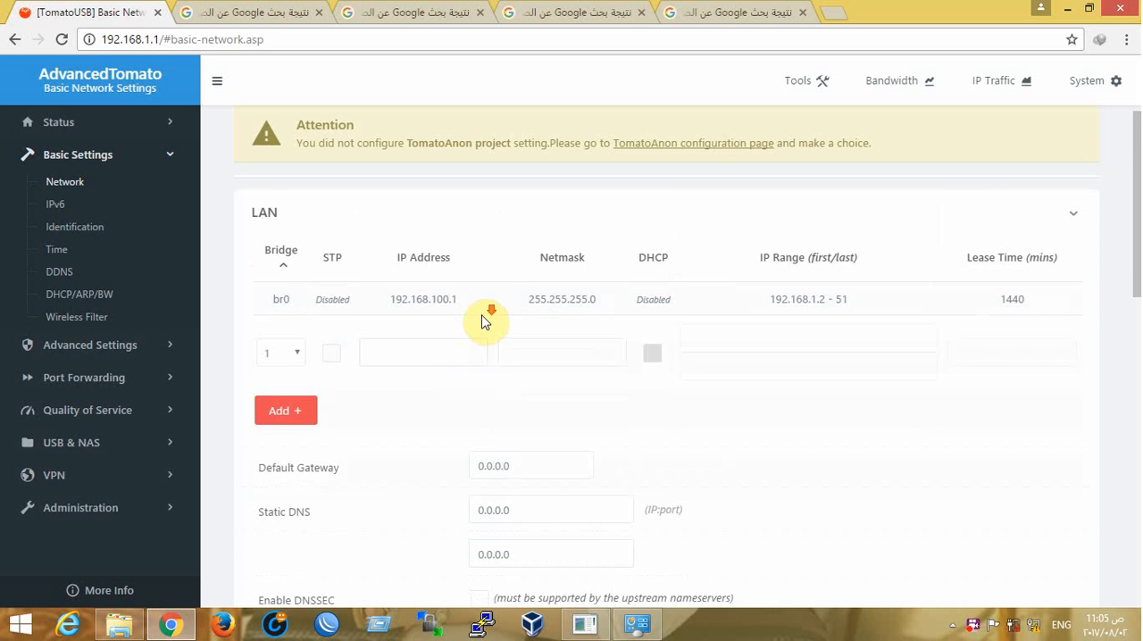
# Save the changed LAN settings so the router restarts, and highlight its new IP address
pyautogui.scroll(-15, 474, 375)
pyautogui.click(287, 560)
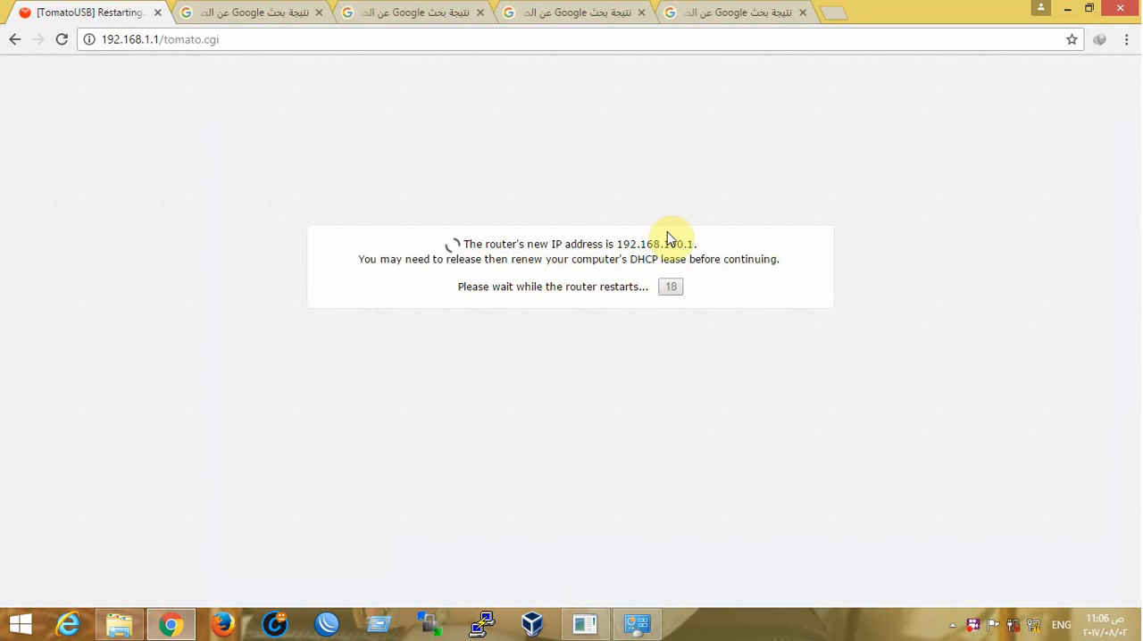
pyautogui.moveTo(709, 243); pyautogui.dragTo(635, 243)
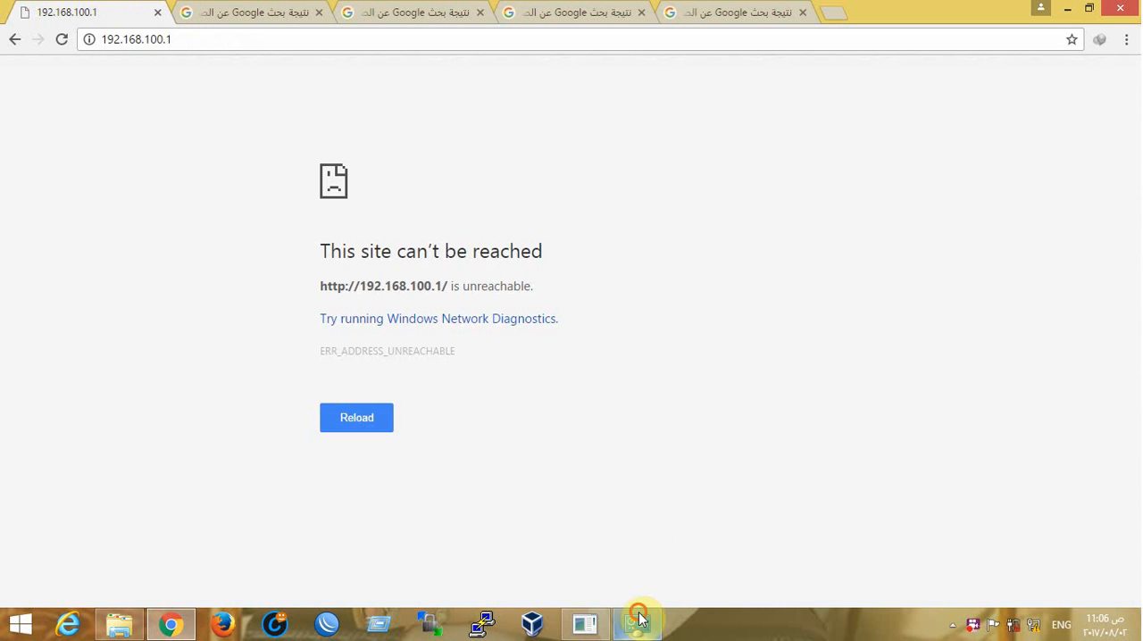
# Set the computer's Ethernet IPv4 address to 192.168.100.5 with subnet mask 255.255.255.0, and close the connection dialogs
pyautogui.click(638, 619)
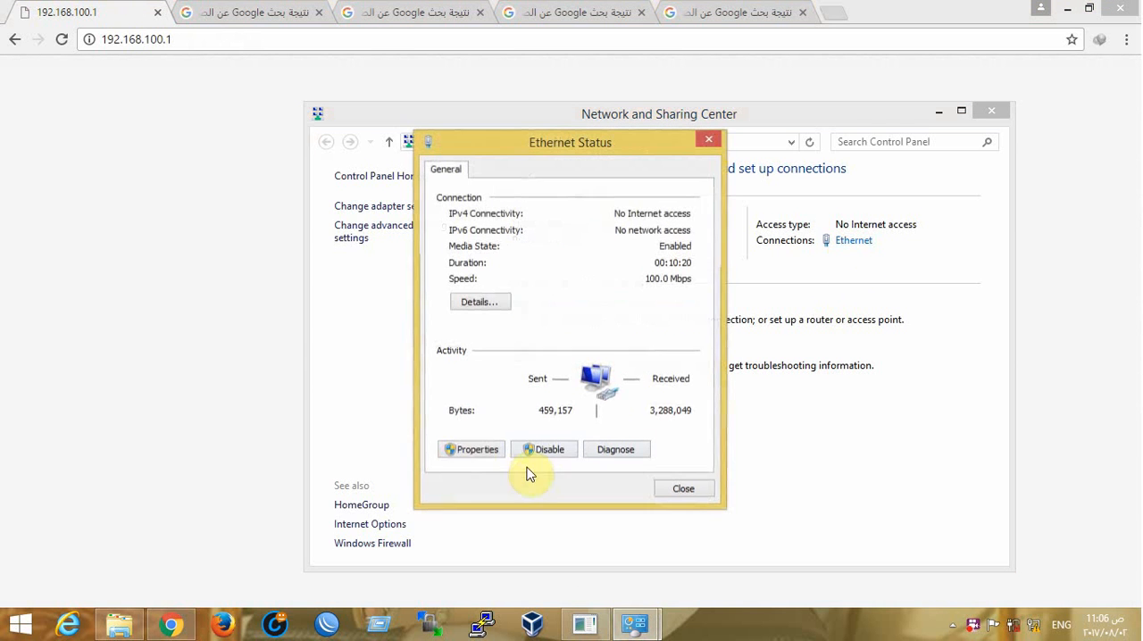
pyautogui.click(495, 449)
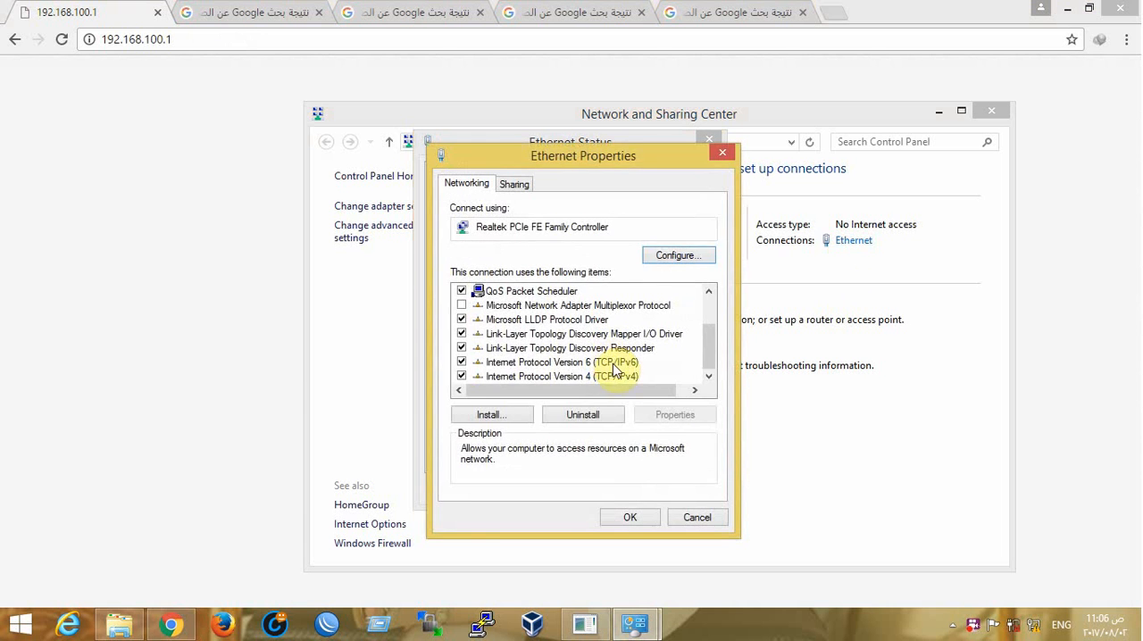
pyautogui.doubleClick(601, 373)
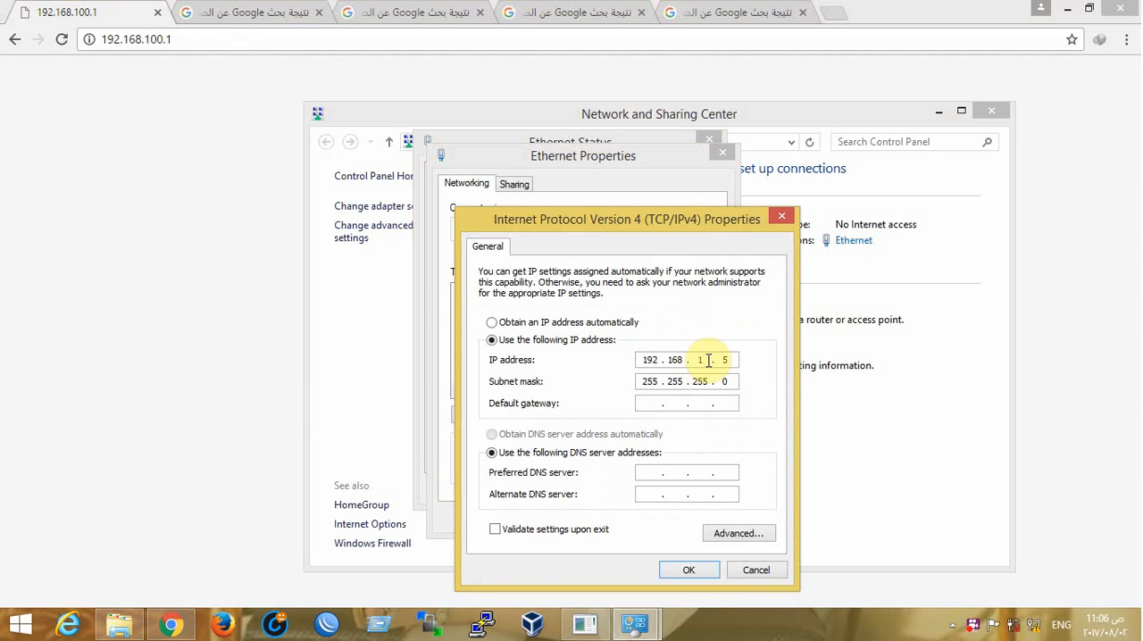
pyautogui.click(685, 568)
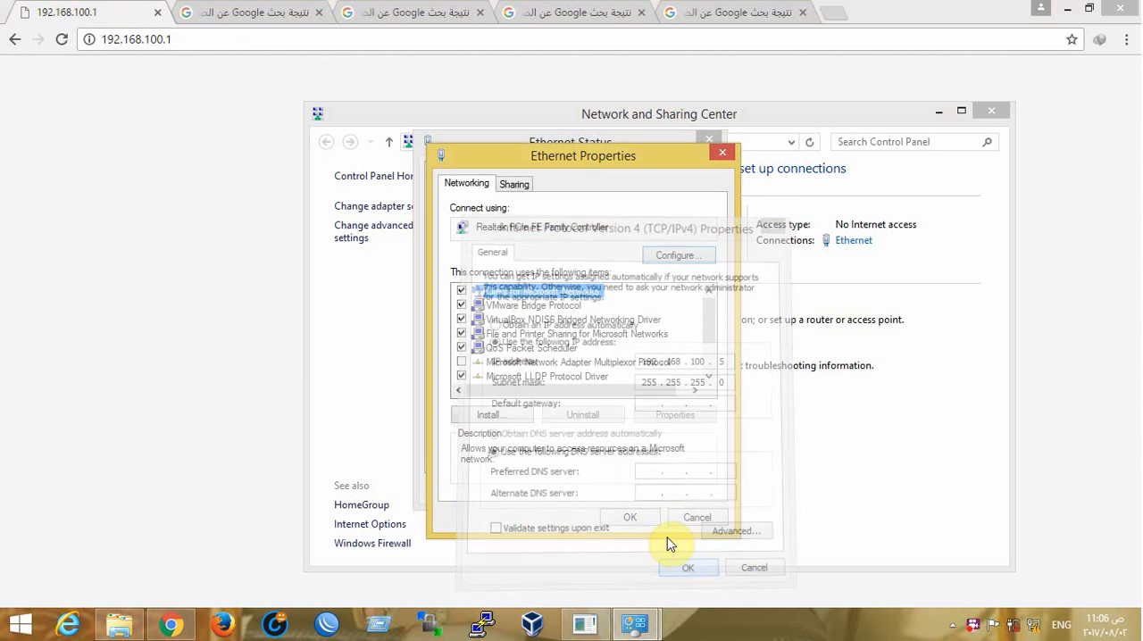
pyautogui.click(636, 511)
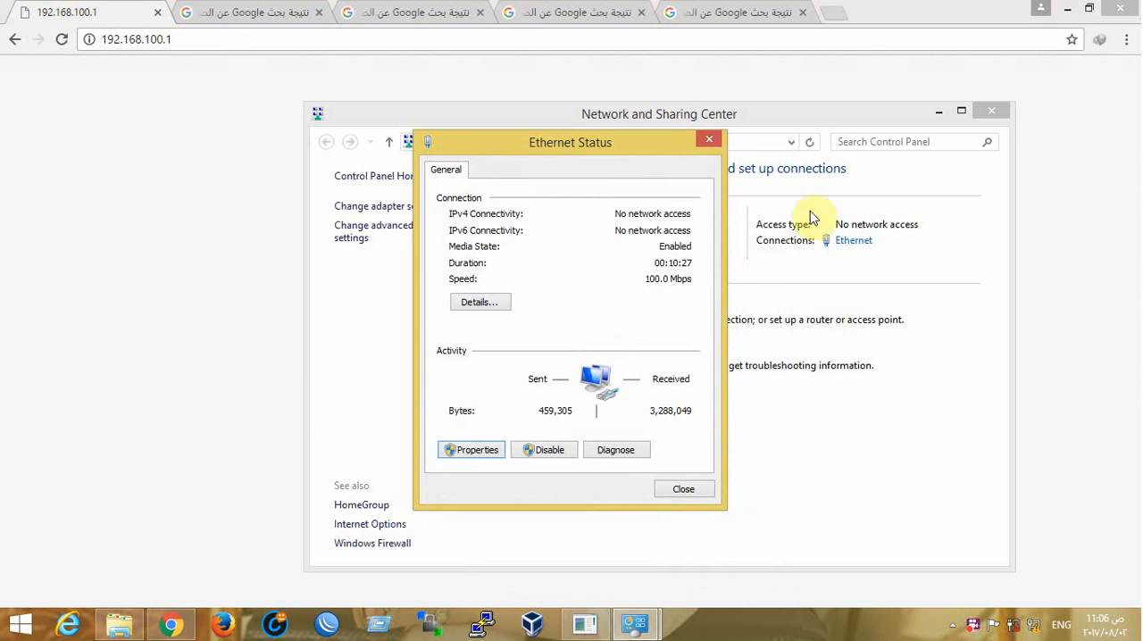
pyautogui.click(710, 140)
# Run a continuous Windows ping to the router with "ping -t 192.168.100.1"
pyautogui.press('super+r')
pyautogui.click(213, 523)
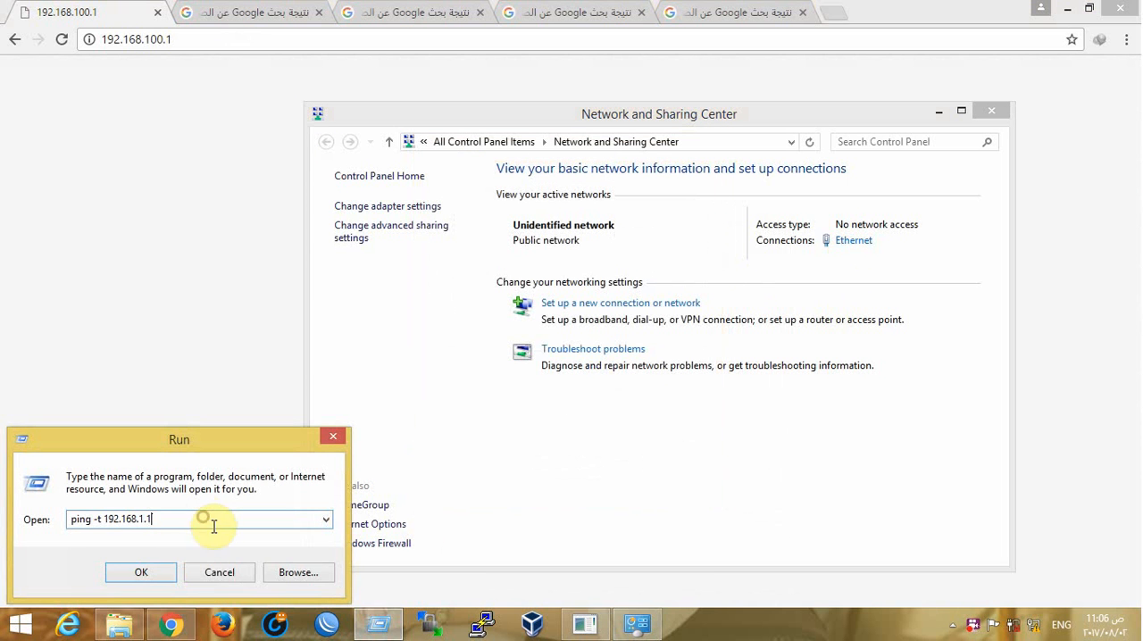
pyautogui.press('BackSpace')
pyautogui.press('BackSpace')
pyautogui.write('0')
pyautogui.press('Return')
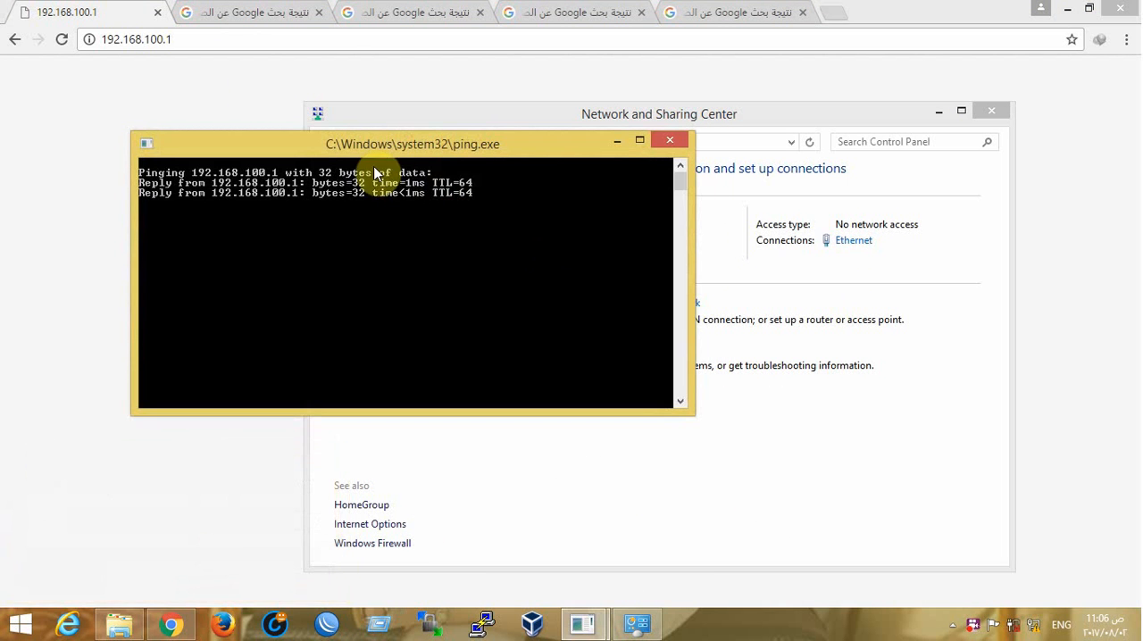
# Load 192.168.100.1 in the browser, log in with the router's user name and password, and decline saving the password
pyautogui.click(205, 32)
pyautogui.press('Return')
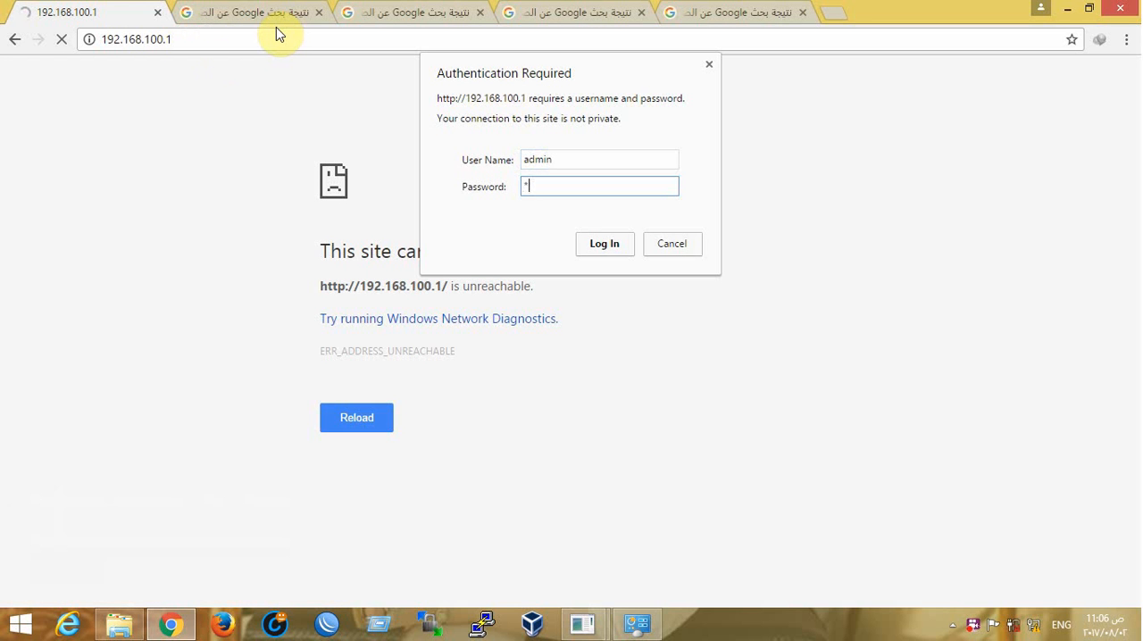
pyautogui.write('n')
pyautogui.press('Return')
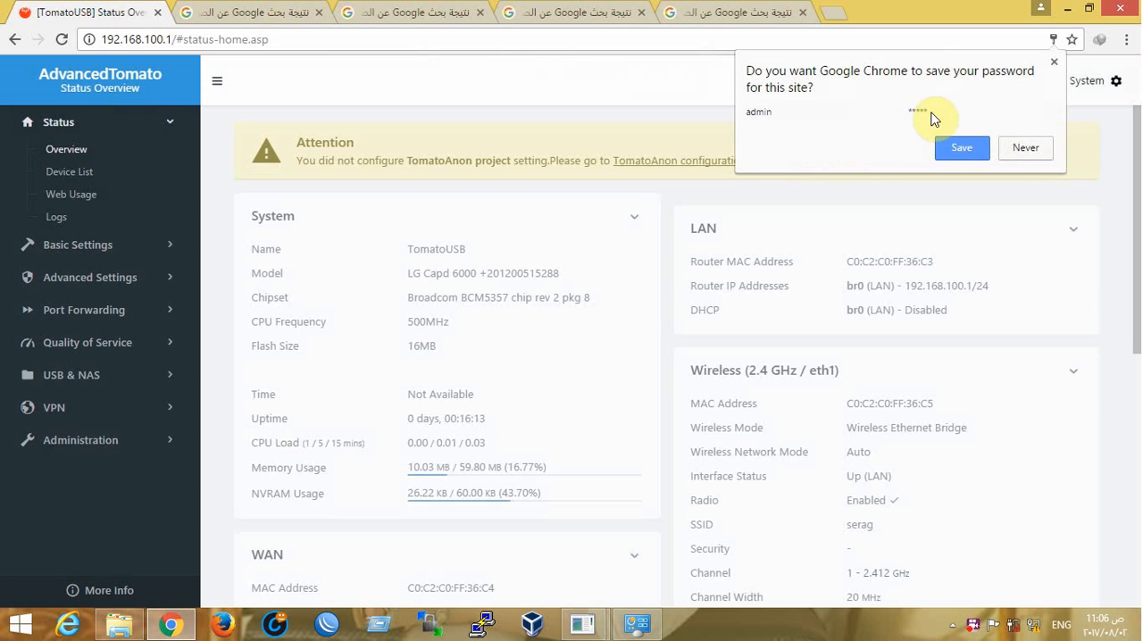
pyautogui.click(1006, 152)
# Check the LAN, wireless, WAN and Ethernet port details on the router's Status Overview page
pyautogui.scroll(-6, 853, 339)
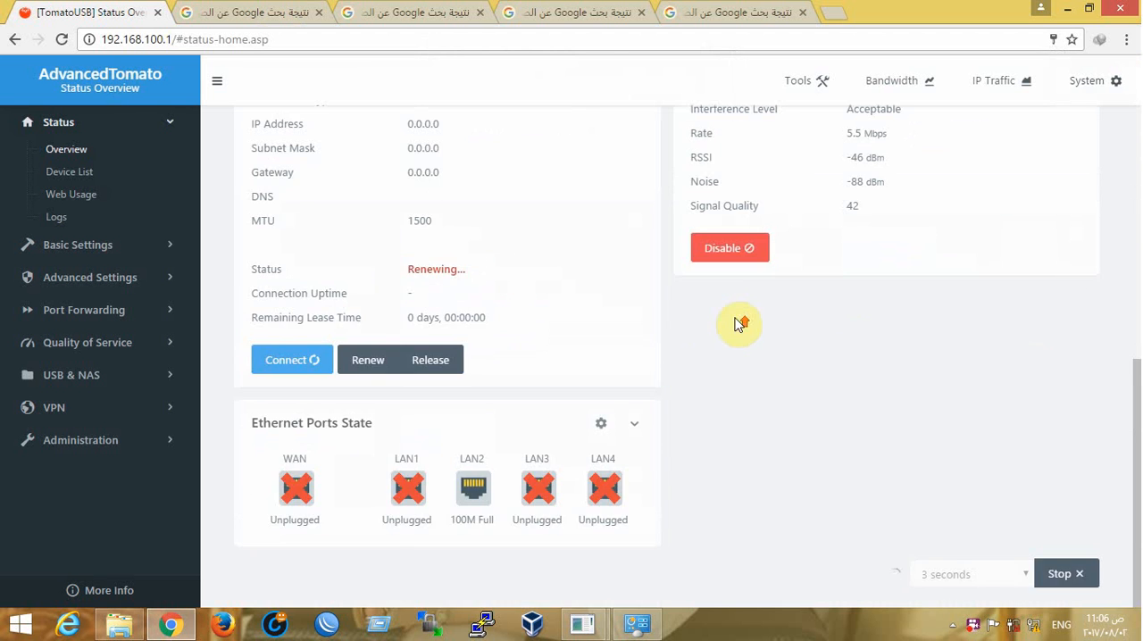
pyautogui.scroll(2, 741, 324)
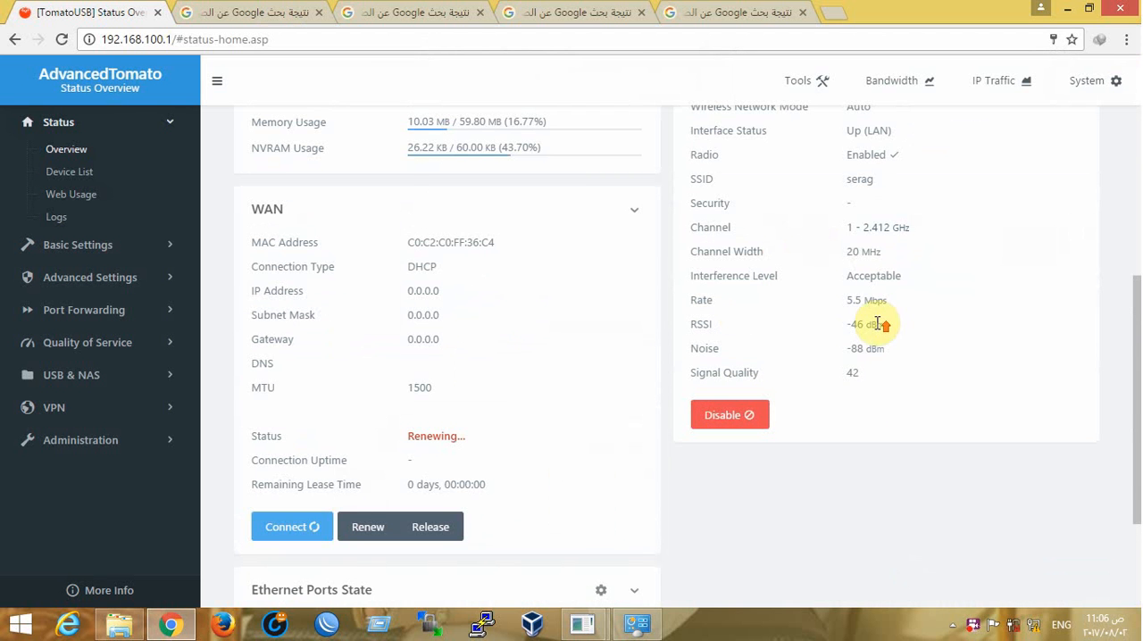
pyautogui.scroll(2, 782, 274)
pyautogui.scroll(1, 810, 298)
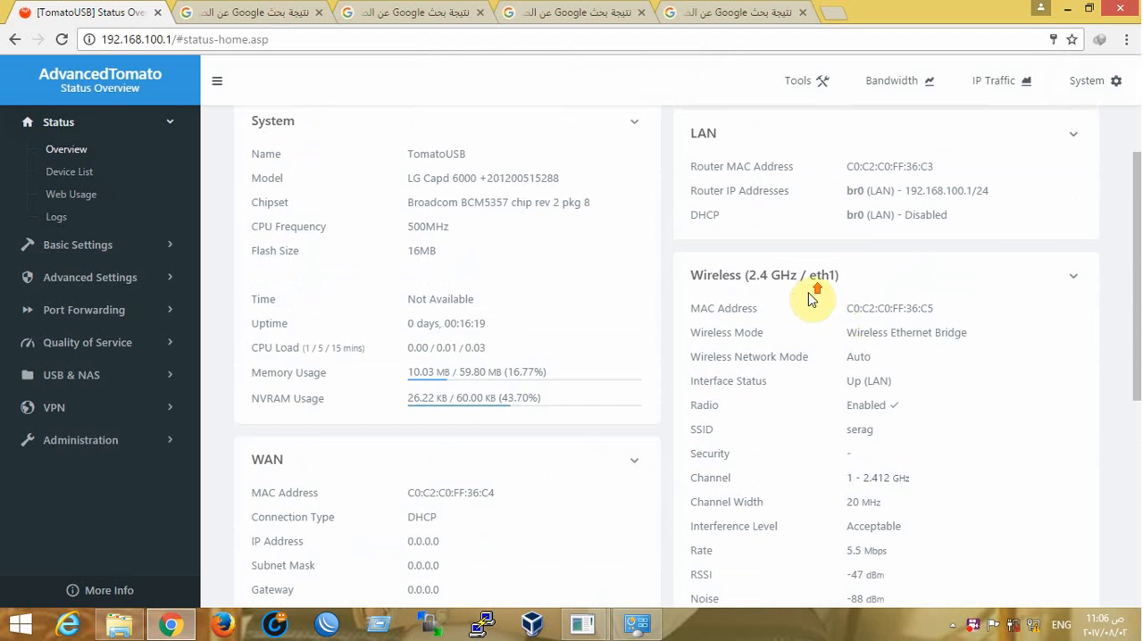
# Switch the computer's Ethernet IPv4 address and DNS server to automatic assignment, and minimize the Firefox hotspot window that opens
pyautogui.click(637, 623)
pyautogui.click(853, 241)
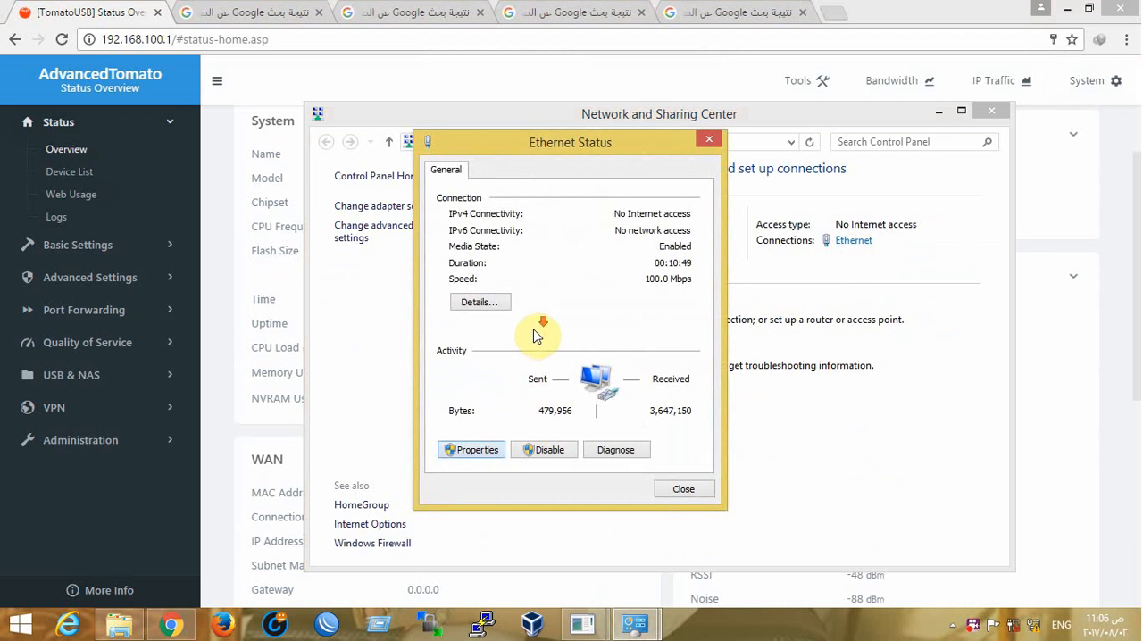
pyautogui.doubleClick(578, 376)
pyautogui.click(543, 322)
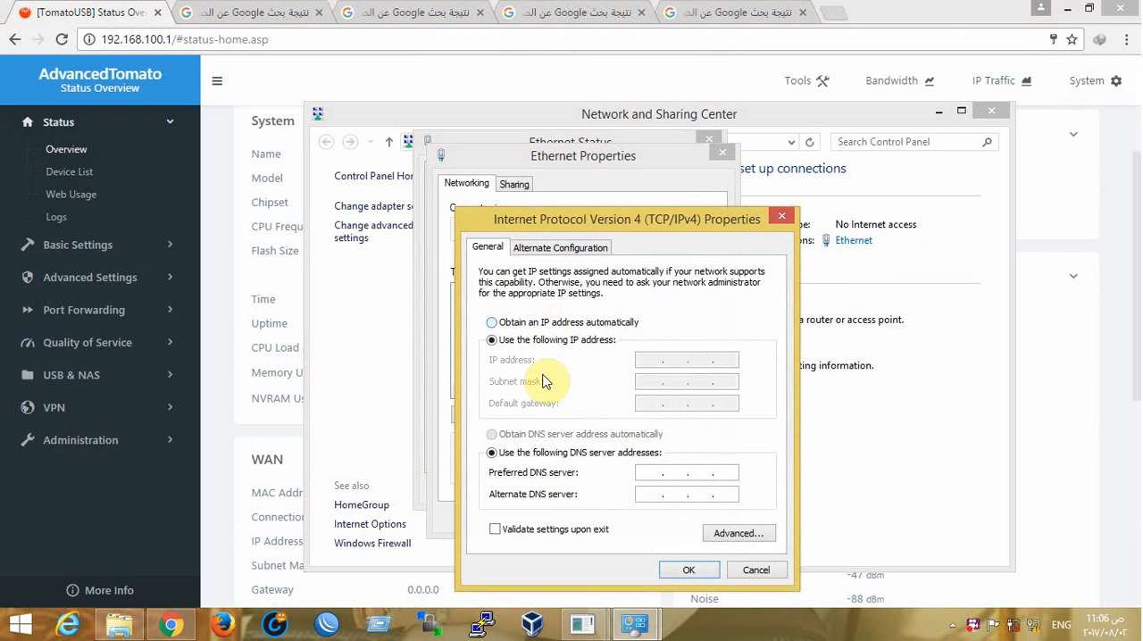
pyautogui.click(543, 434)
pyautogui.click(661, 570)
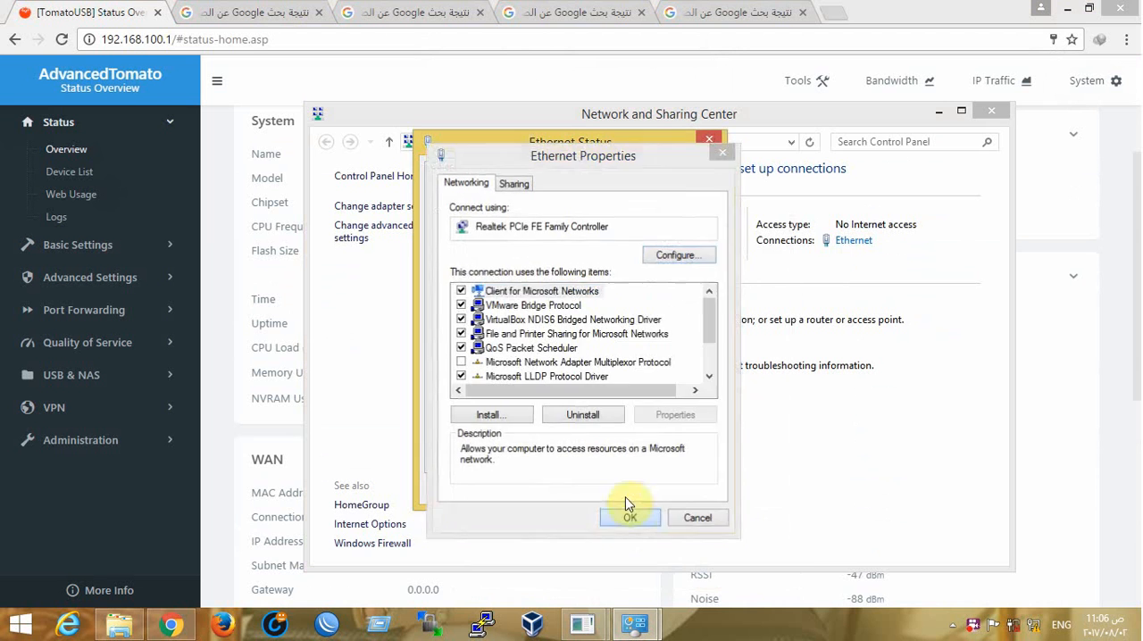
pyautogui.click(627, 510)
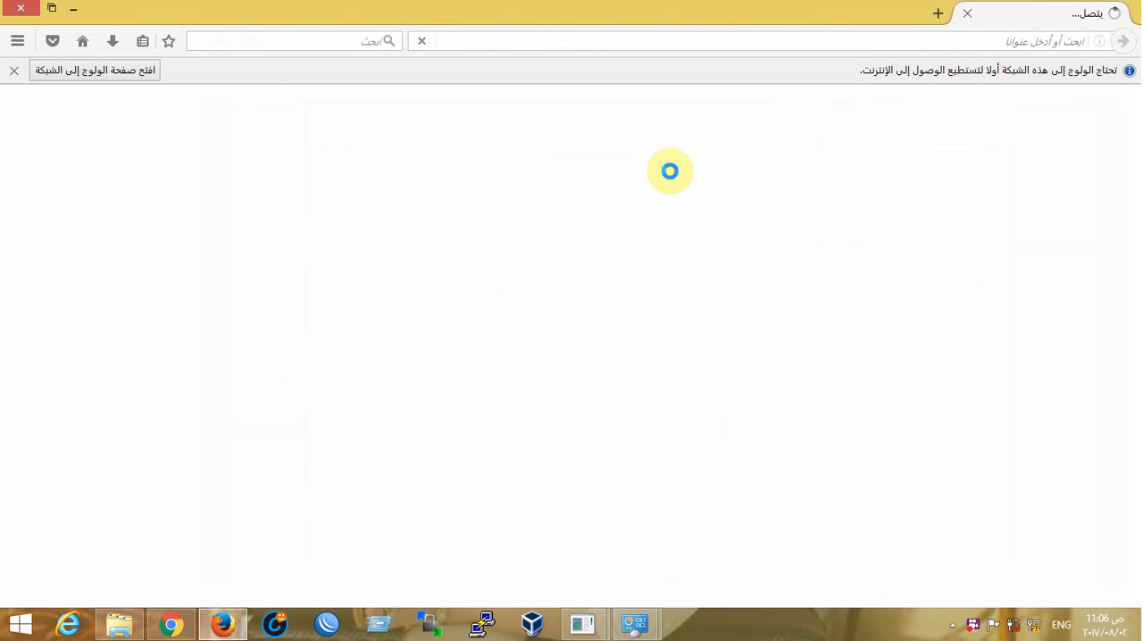
pyautogui.click(11, 69)
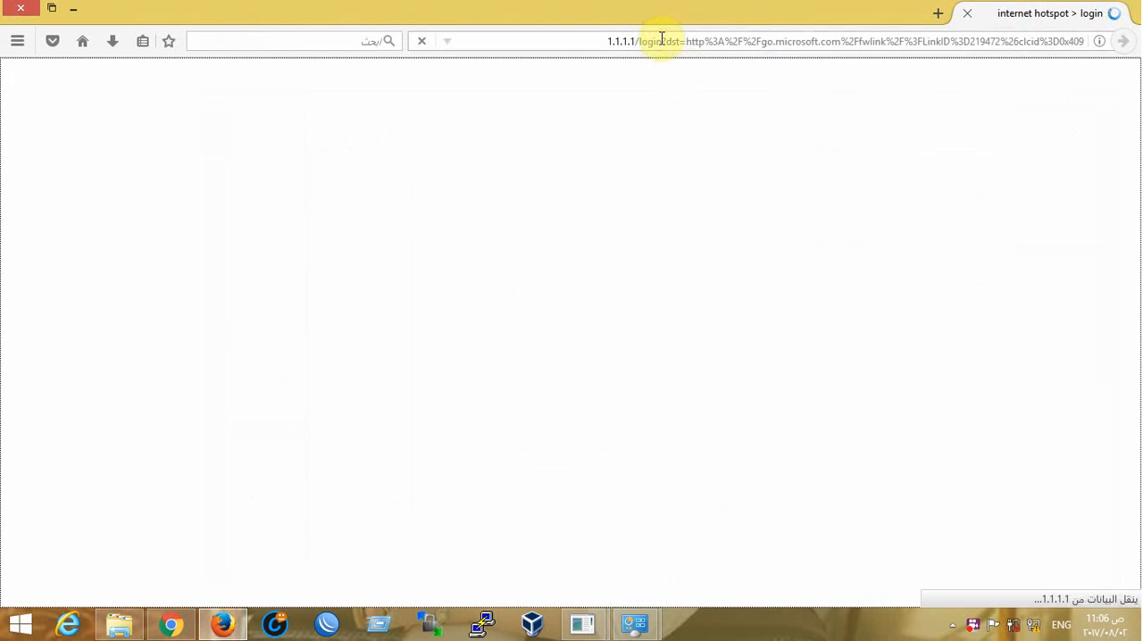
pyautogui.click(77, 9)
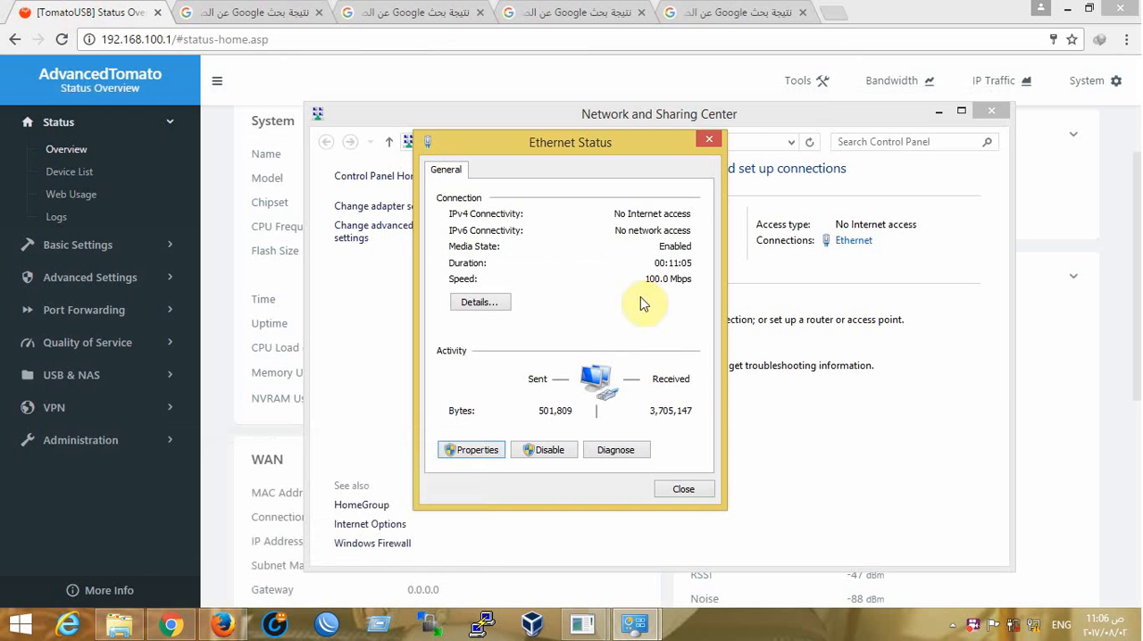
# Reopen the Ethernet connection's status and check its network details for the IPv4 address, gateway, DHCP and DNS servers
pyautogui.click(711, 141)
pyautogui.click(849, 241)
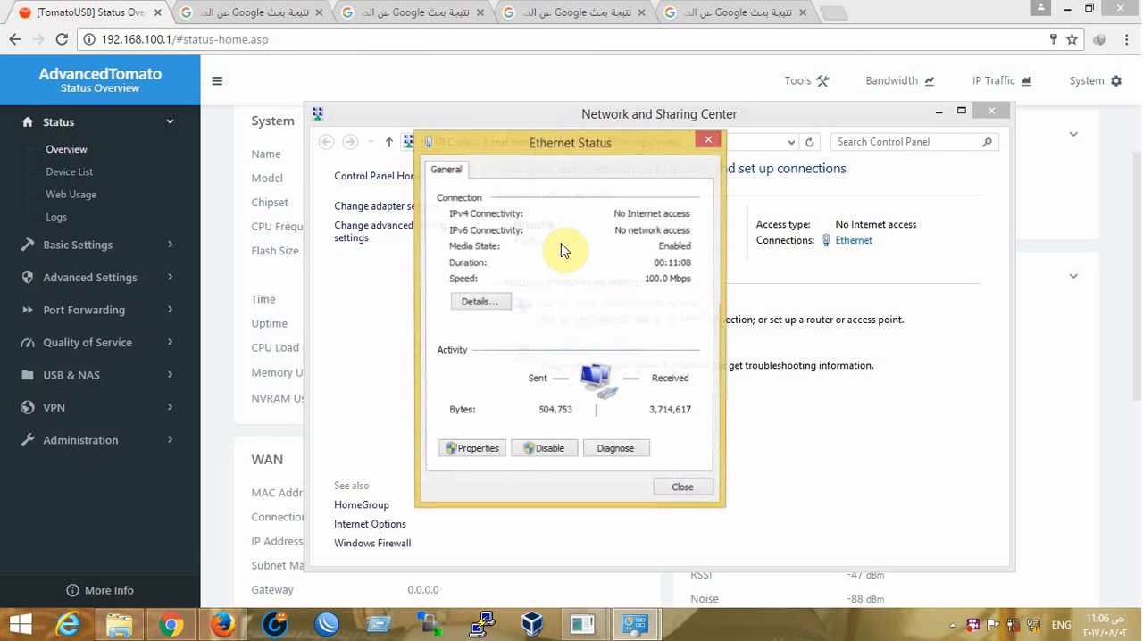
pyautogui.click(487, 304)
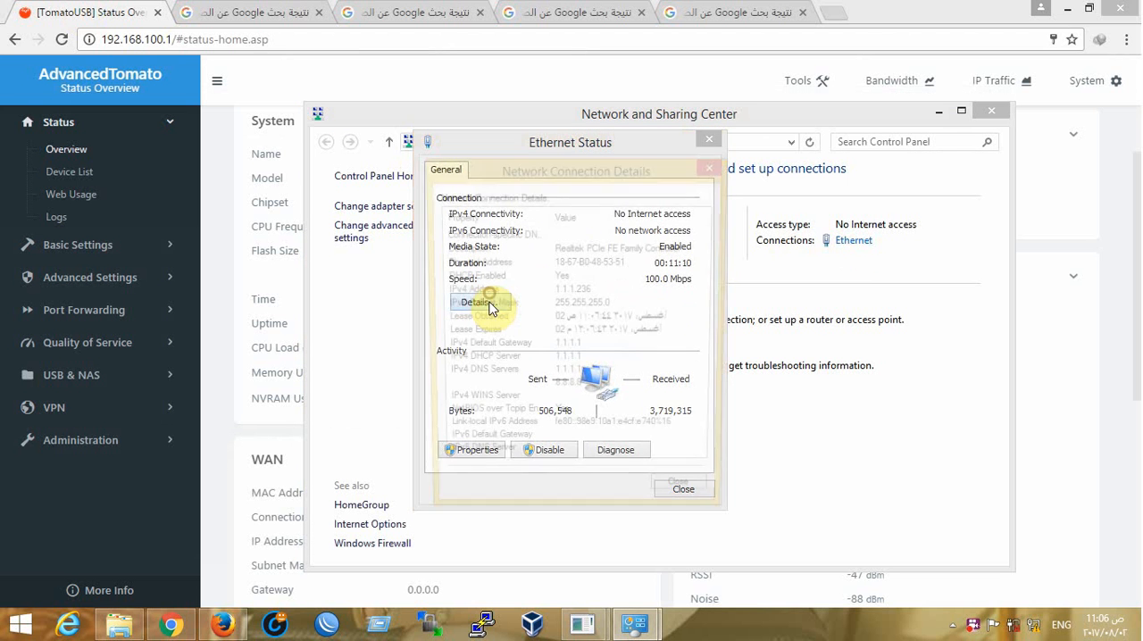
pyautogui.click(580, 290)
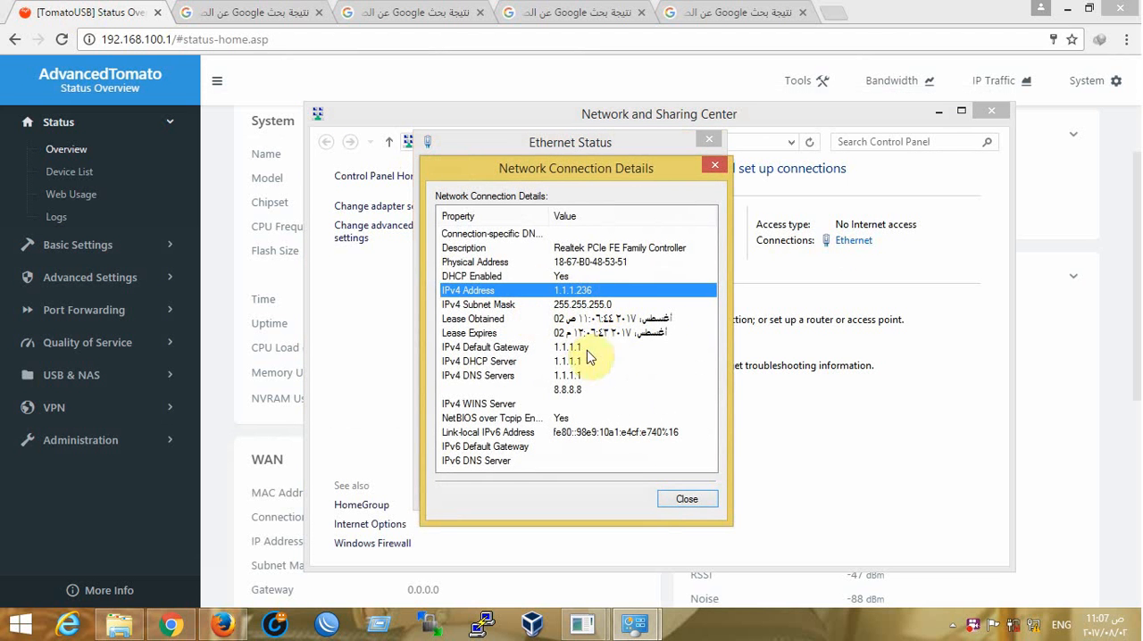
pyautogui.click(831, 12)
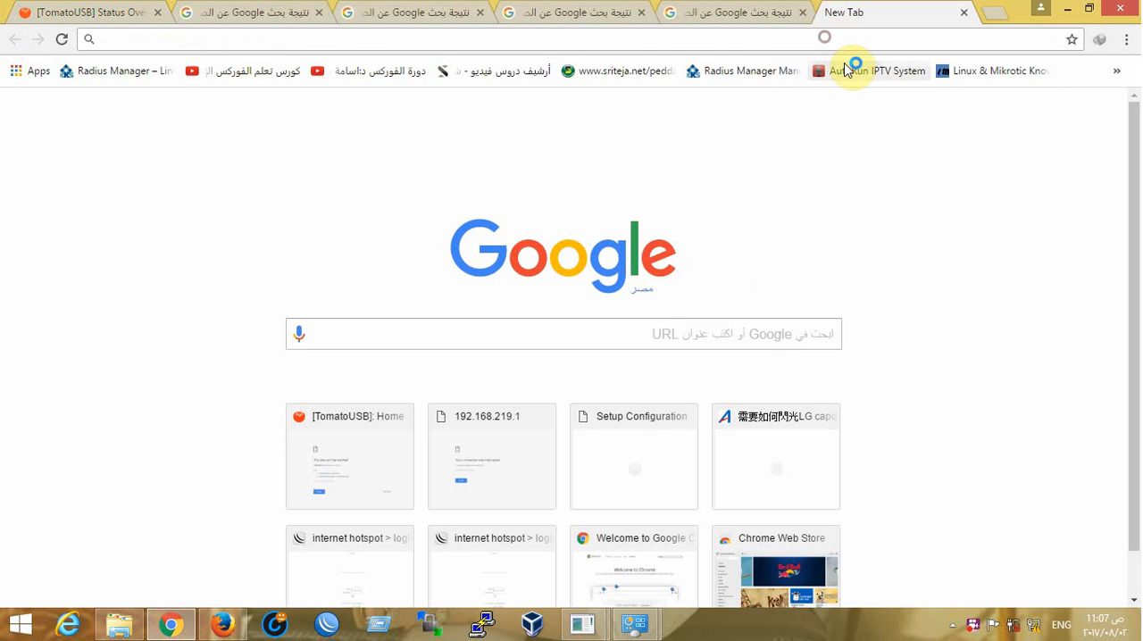
pyautogui.write('.my')
pyautogui.press('BackSpace')
pyautogui.press('BackSpace')
pyautogui.press('BackSpace')
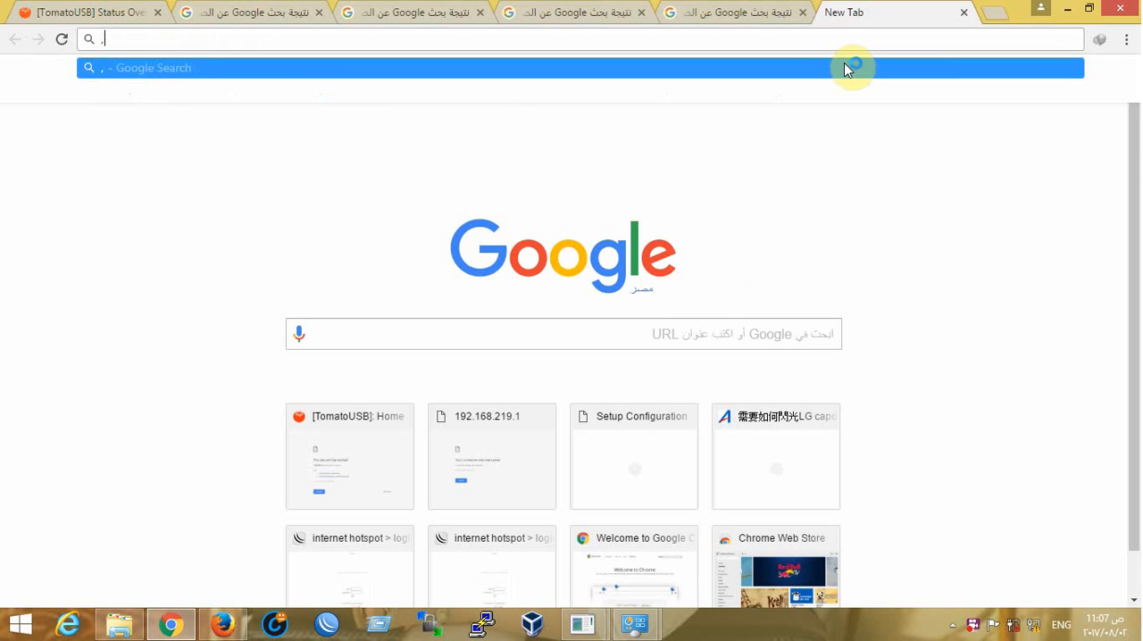
pyautogui.write('my')
pyautogui.hotkey('ctrl', 'Return')
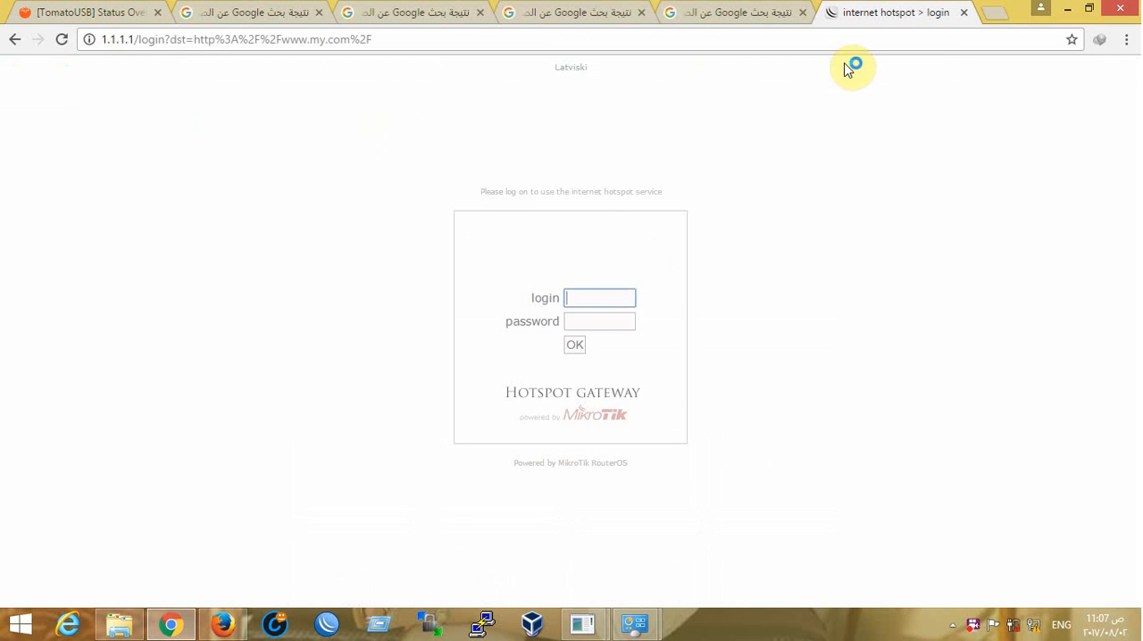
# Log in to the MikroTik hotspot with the login "admin" and check that the my.com page loads
pyautogui.click(630, 302)
pyautogui.write('admin')
pyautogui.press('Return')
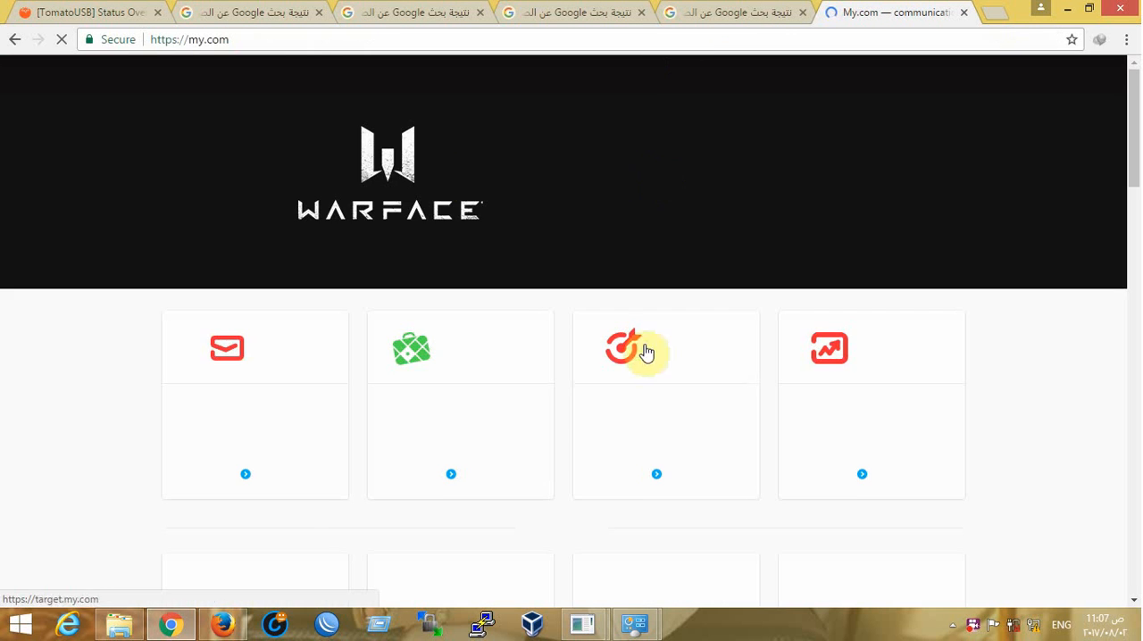
pyautogui.scroll(-3, 513, 191)
pyautogui.scroll(3, 517, 191)
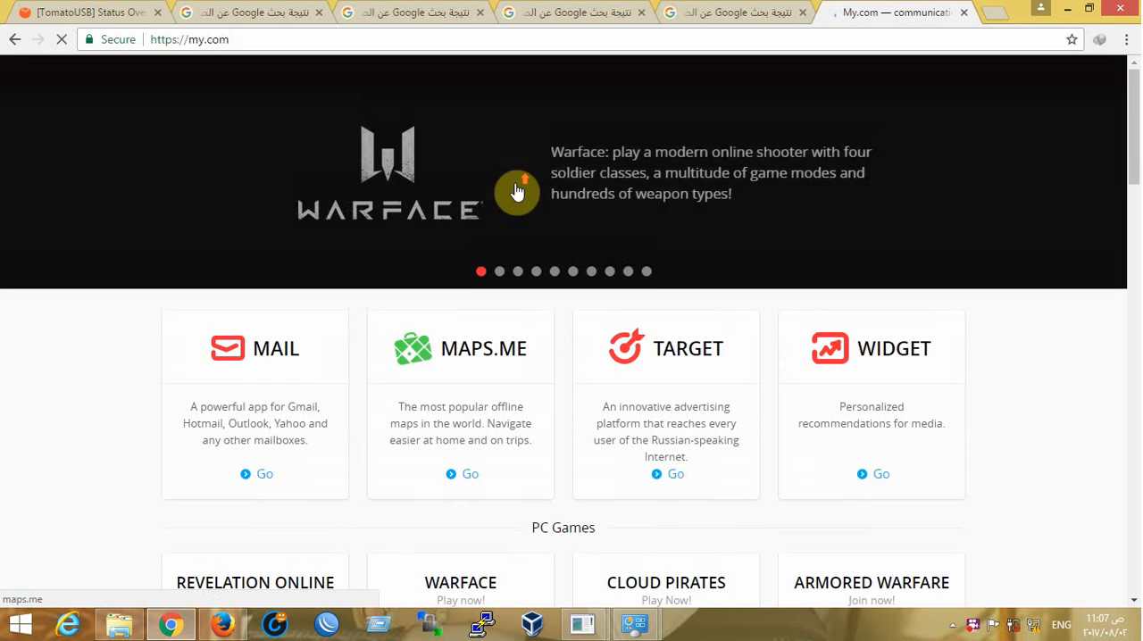
# Search Google for "you", open YouTube from the results, and look over its home page to test the internet connection
pyautogui.click(444, 34)
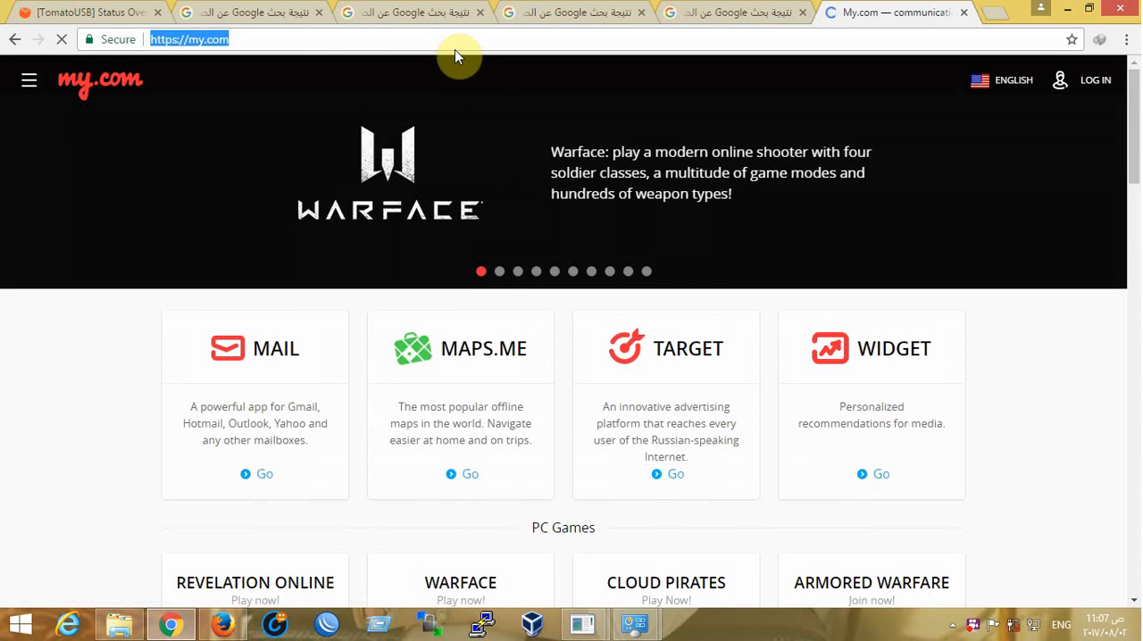
pyautogui.write('you')
pyautogui.press('Return')
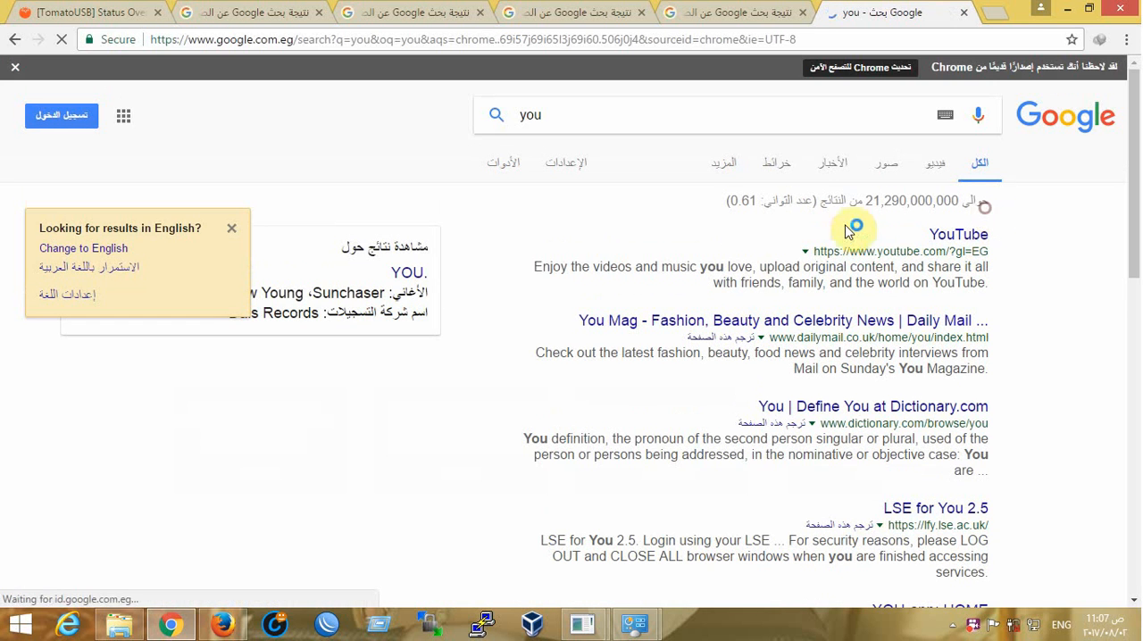
pyautogui.click(944, 235)
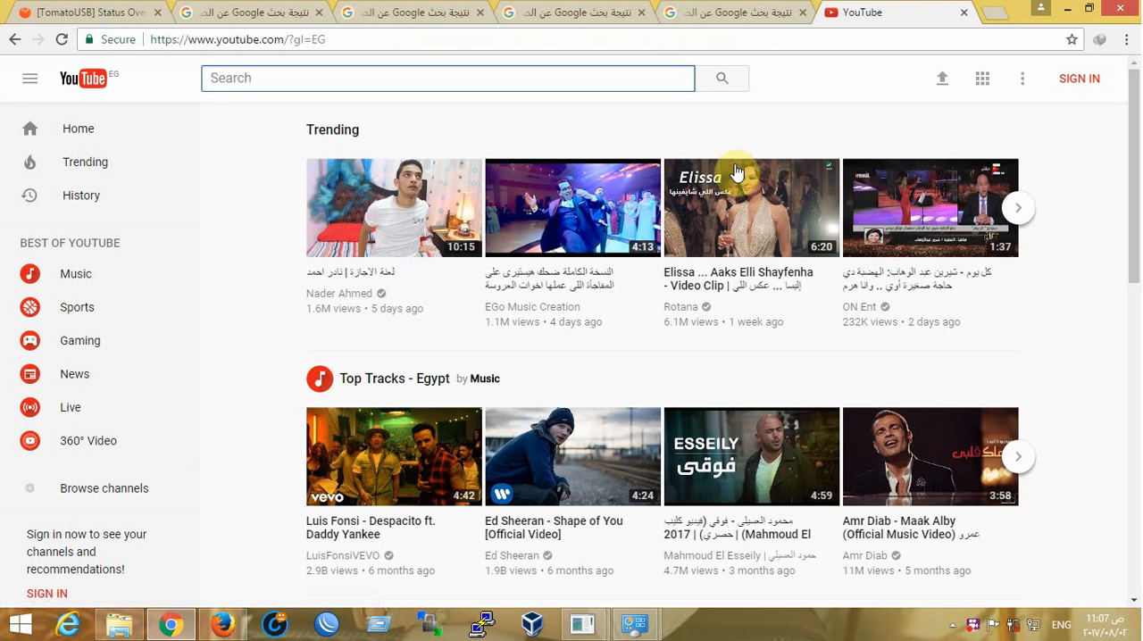
pyautogui.scroll(-5, 636, 183)
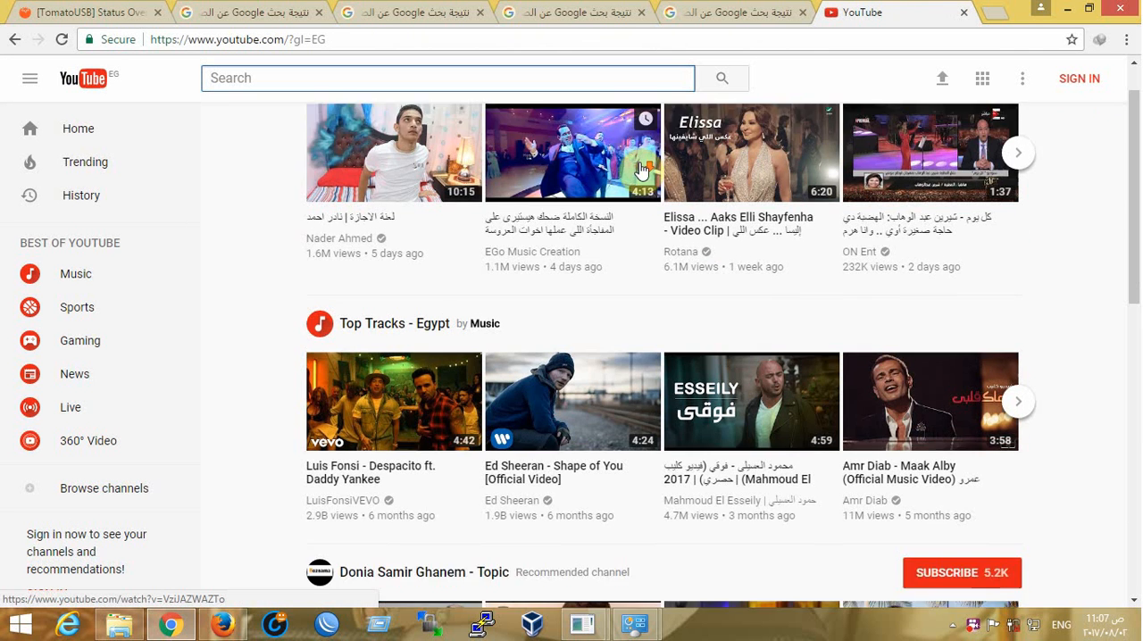
pyautogui.scroll(5, 635, 184)
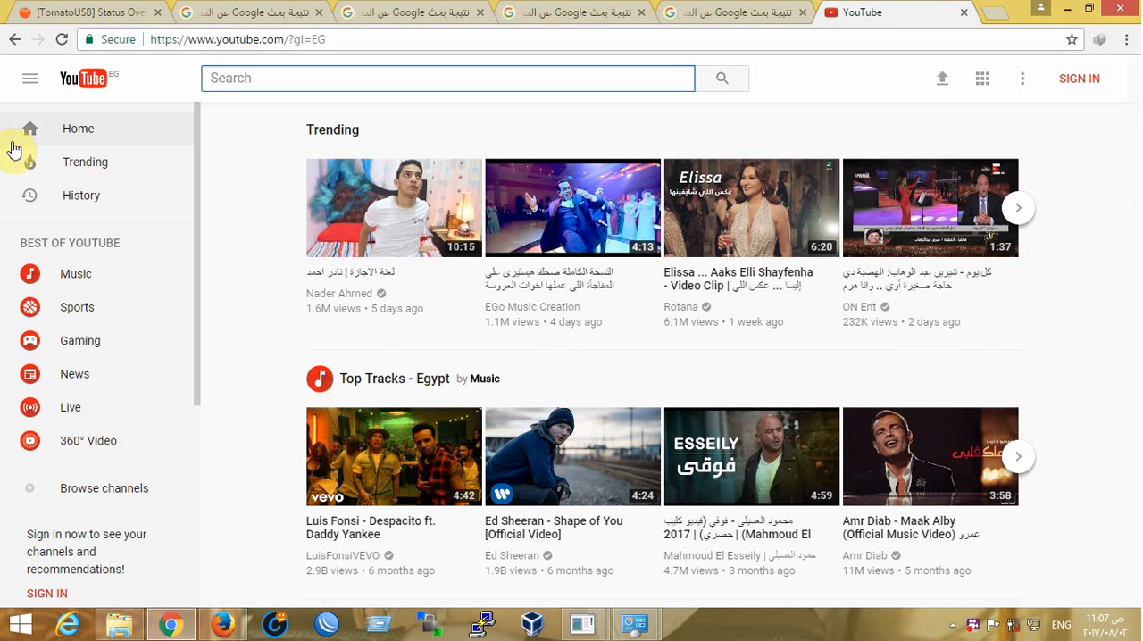
# Return to the router's administration page and try to open its advanced Virtual Wireless settings
pyautogui.click(59, 8)
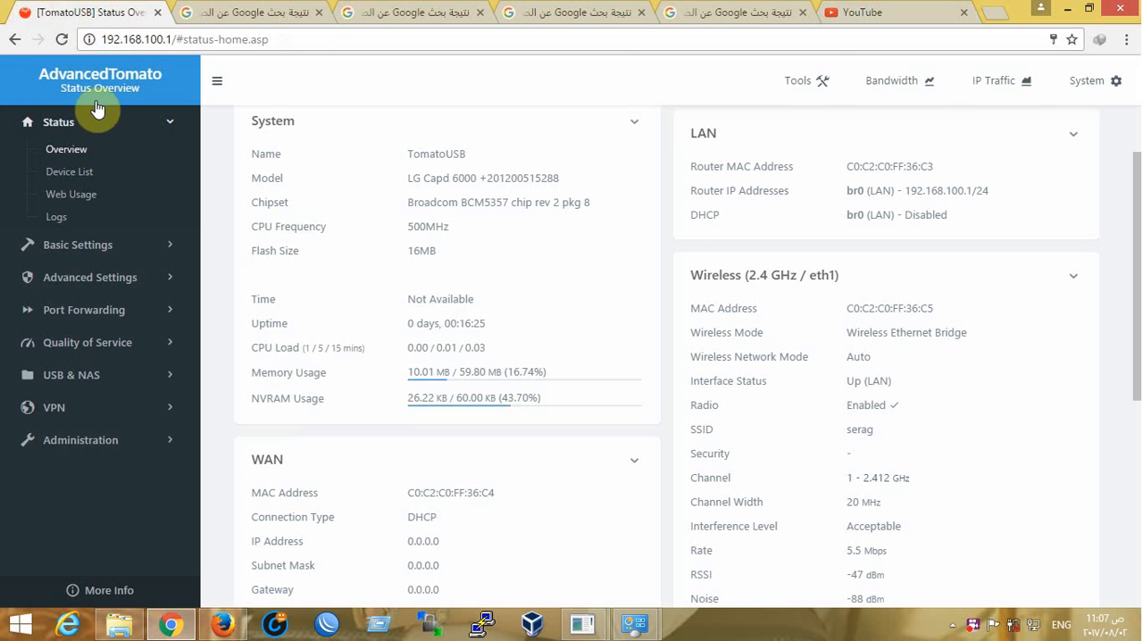
pyautogui.click(112, 278)
pyautogui.scroll(-1, 93, 407)
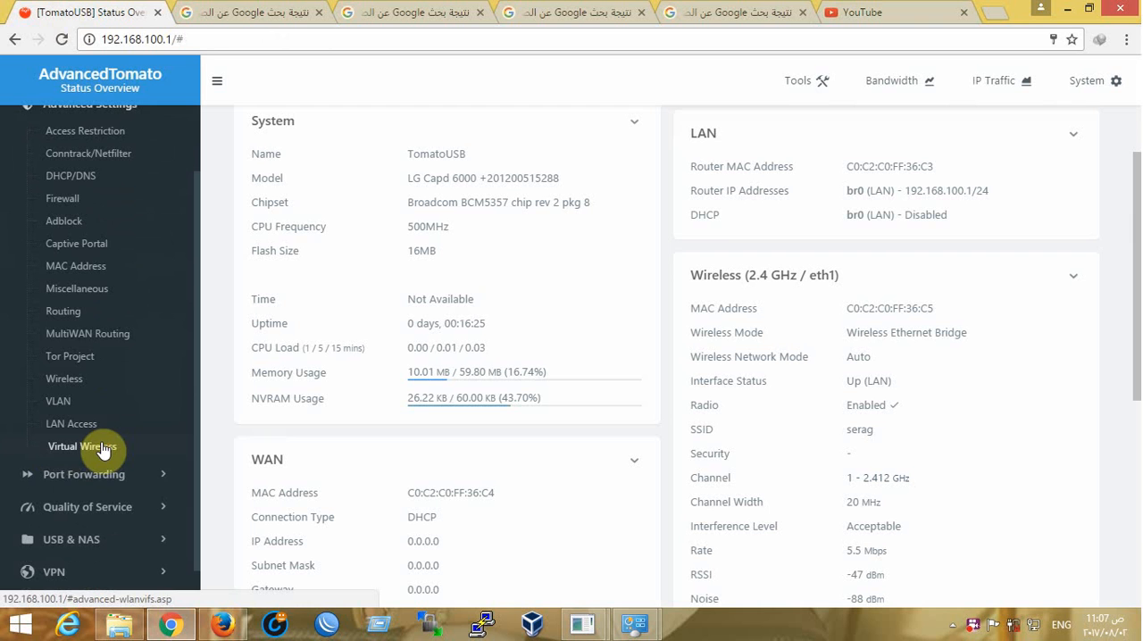
pyautogui.click(156, 226)
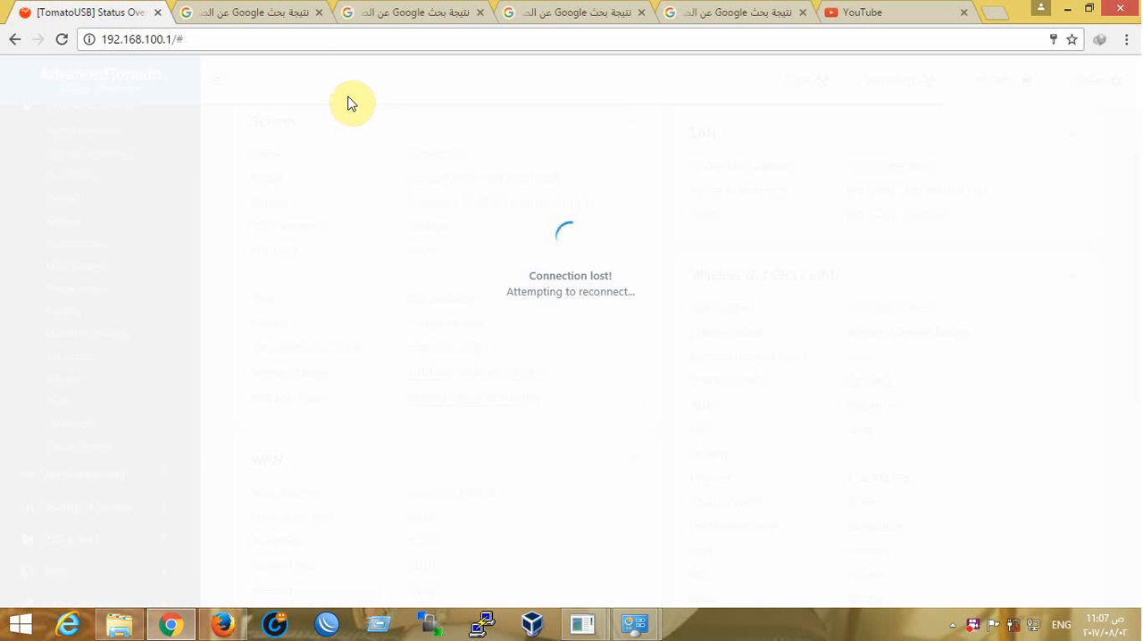
# Set the computer's Ethernet IPv4 address to 192.168.100.9 with subnet mask 255.255.255.0, and apply the connection properties
pyautogui.moveTo(635, 620)
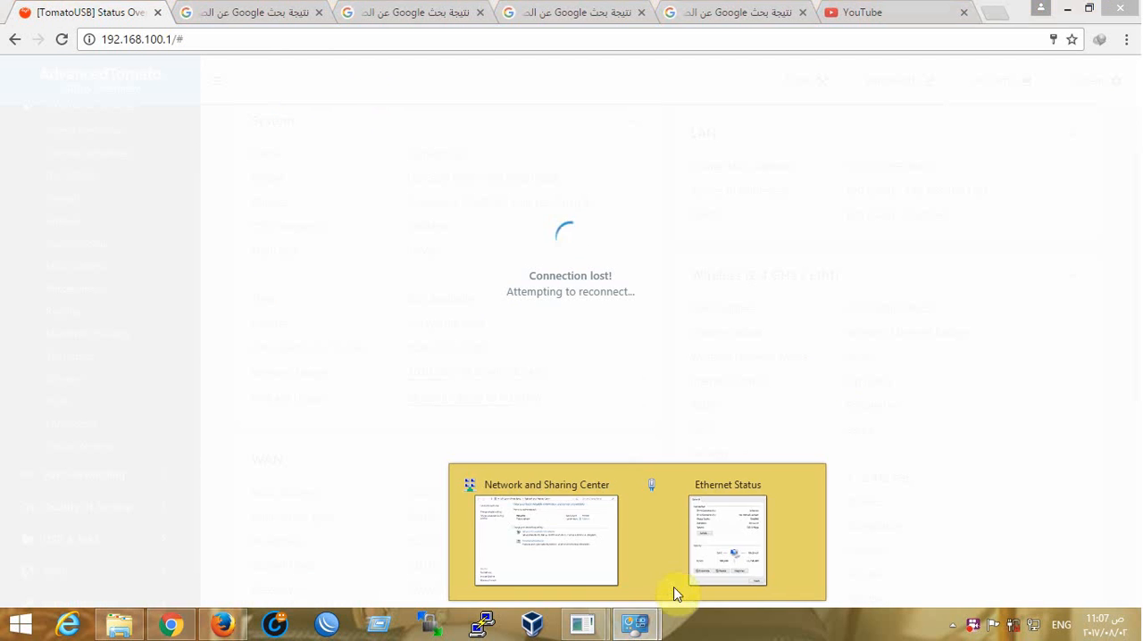
pyautogui.click(709, 563)
pyautogui.click(683, 498)
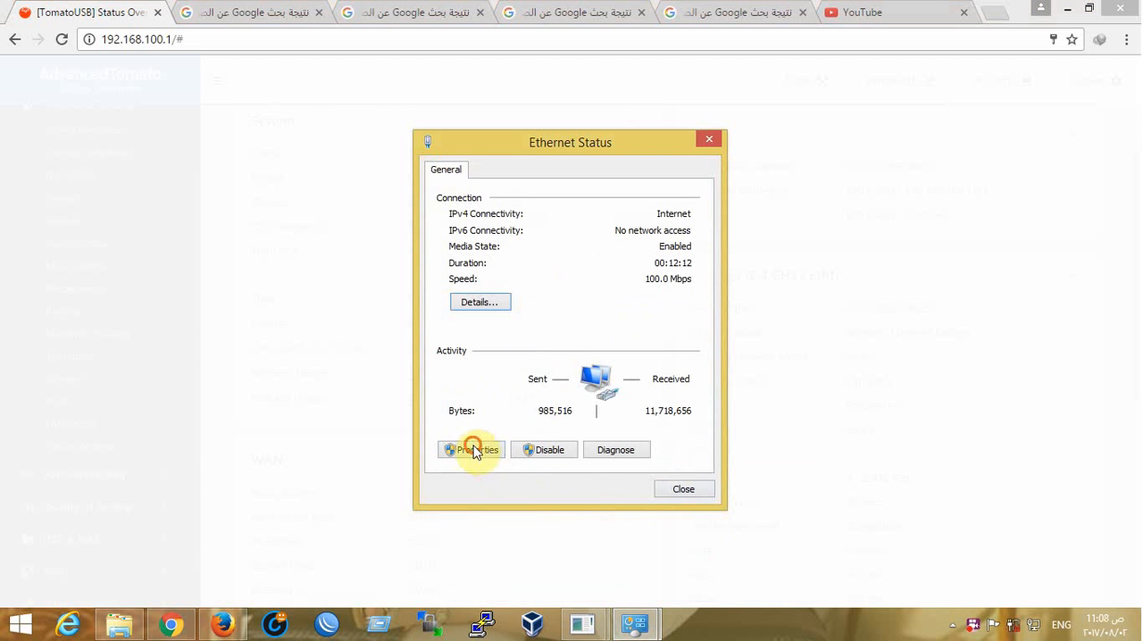
pyautogui.click(471, 449)
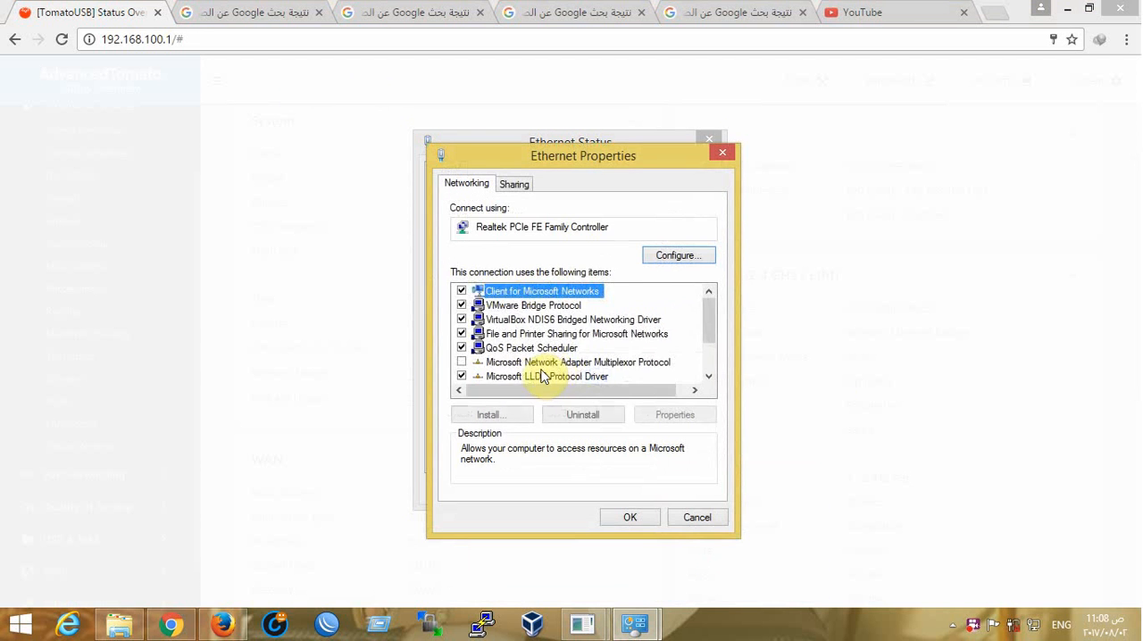
pyautogui.scroll(-2, 554, 375)
pyautogui.click(588, 374)
pyautogui.doubleClick(588, 375)
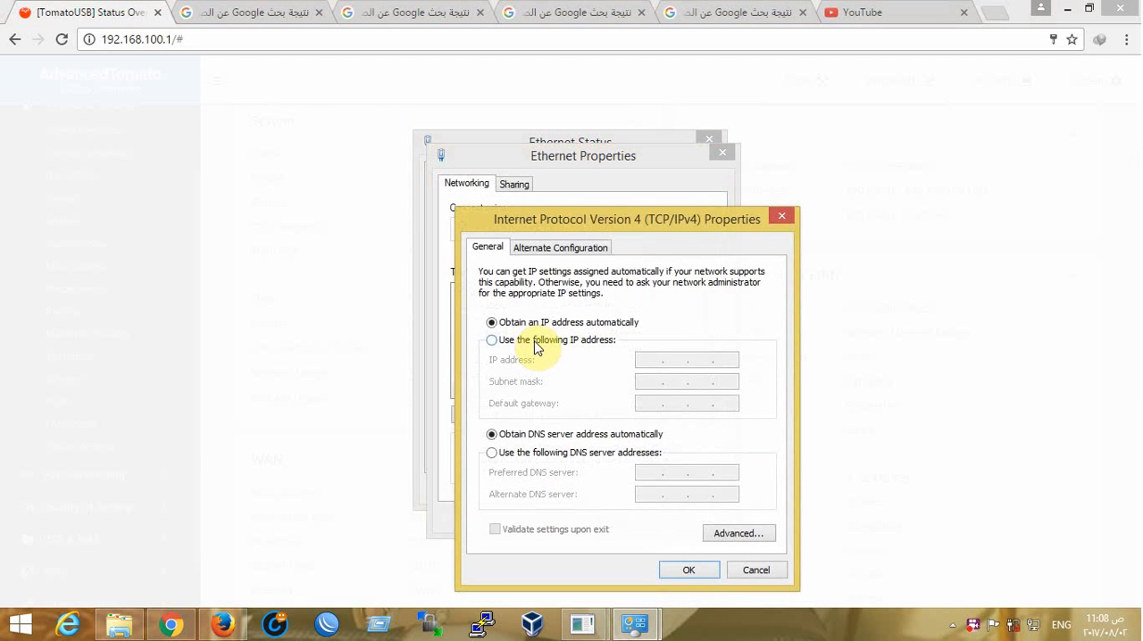
pyautogui.click(537, 343)
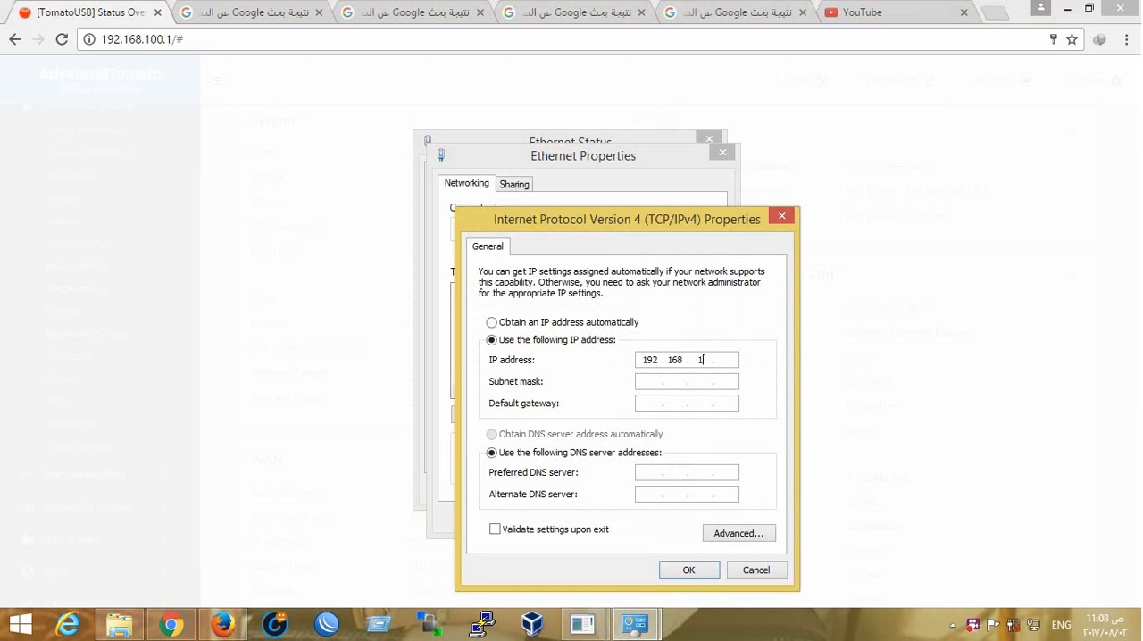
pyautogui.click(670, 571)
pyautogui.click(629, 515)
# Reload the router's administration page at 192.168.100.1
pyautogui.click(214, 39)
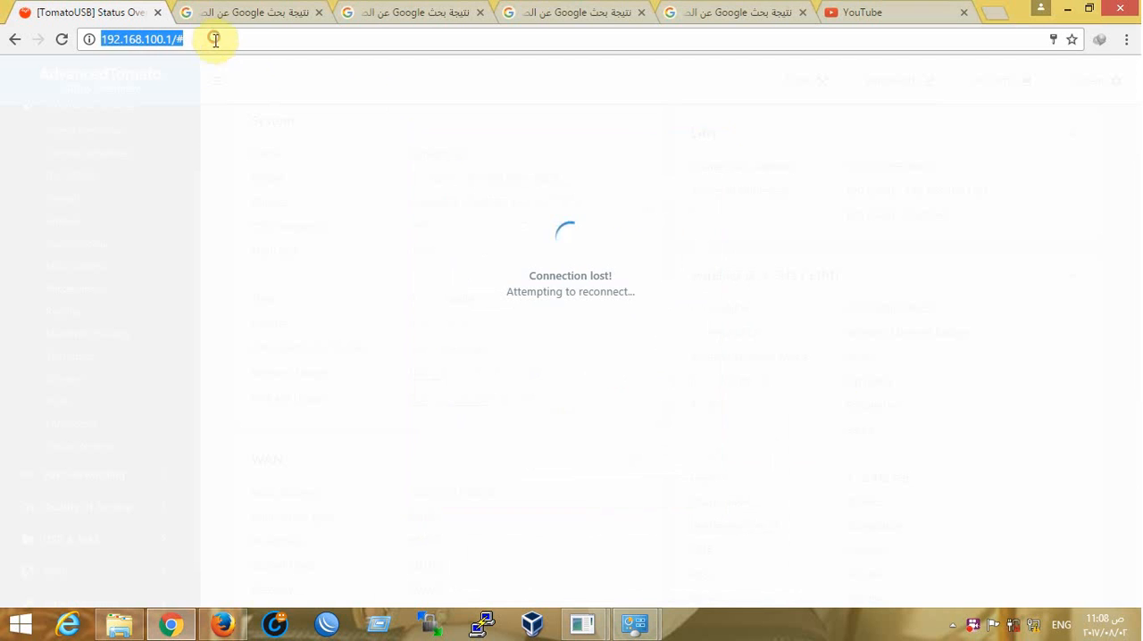
pyautogui.press('Return')
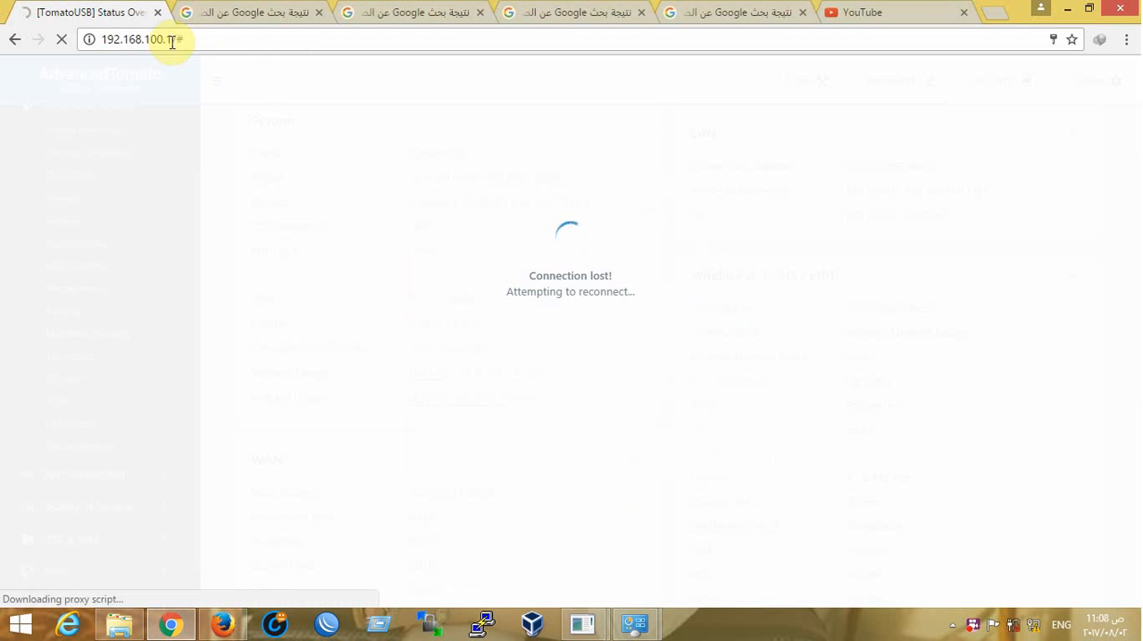
pyautogui.moveTo(171, 40); pyautogui.dragTo(253, 46)
pyautogui.press('BackSpace')
pyautogui.press('Return')
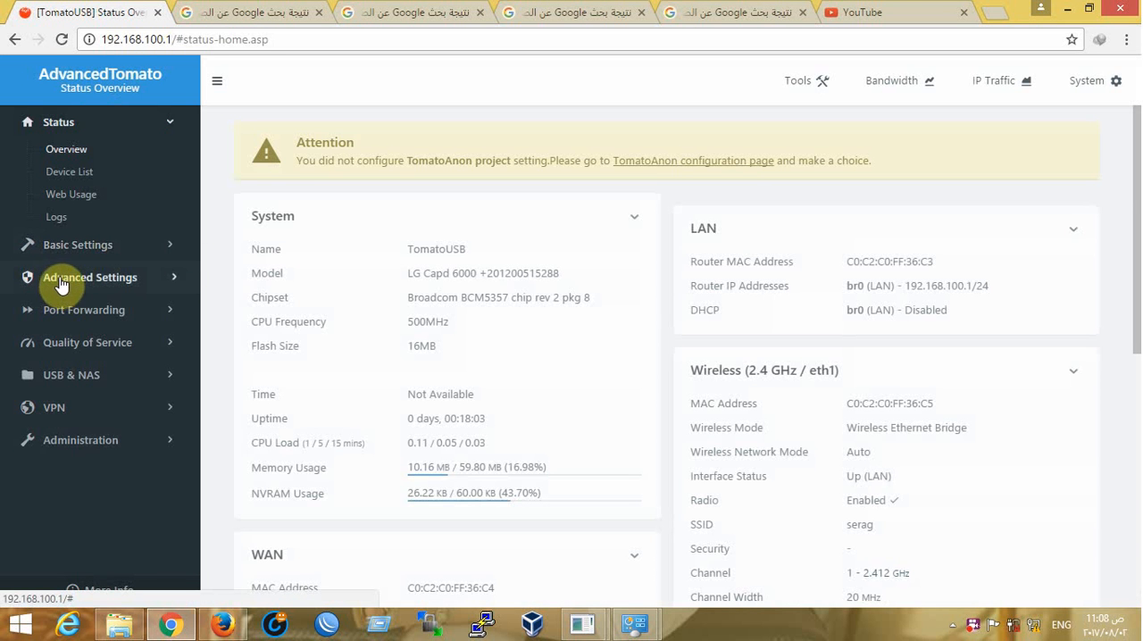
# In the Virtual Wireless settings, add enabled interface wl0.1 with SSID LG, Access Point mode and the LAN (br0) bridge
pyautogui.click(73, 283)
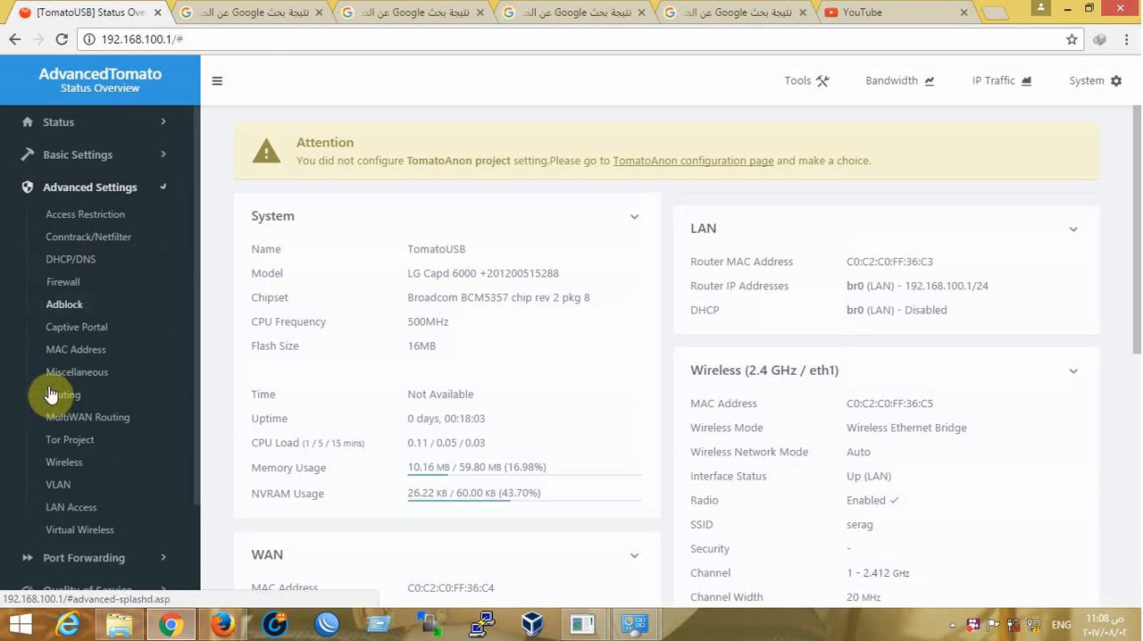
pyautogui.click(73, 530)
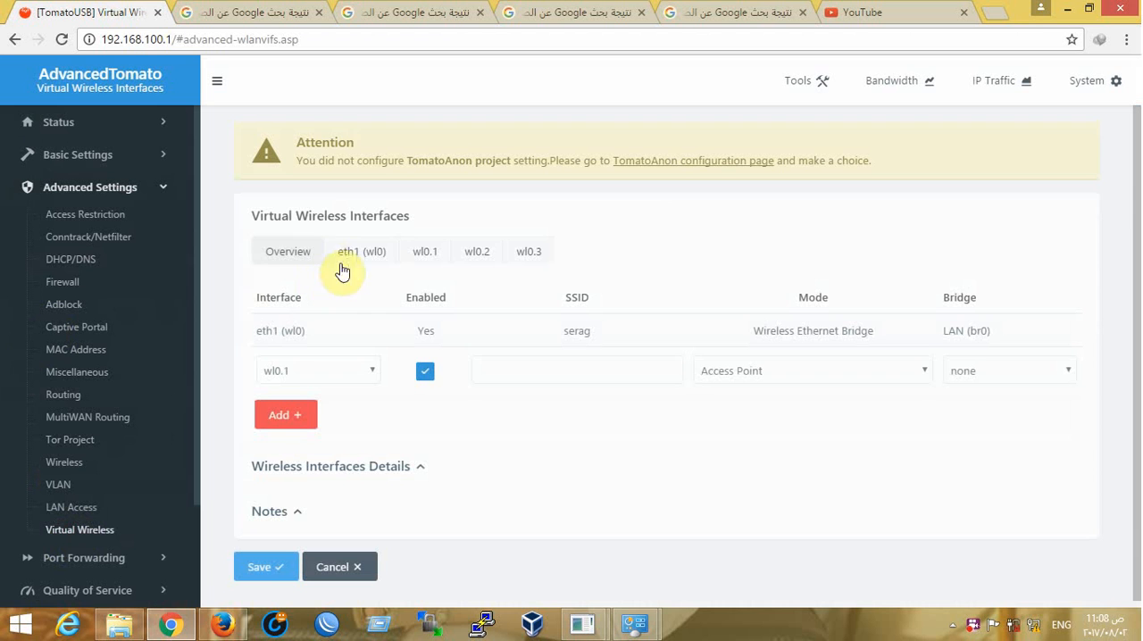
pyautogui.scroll(-1, 322, 329)
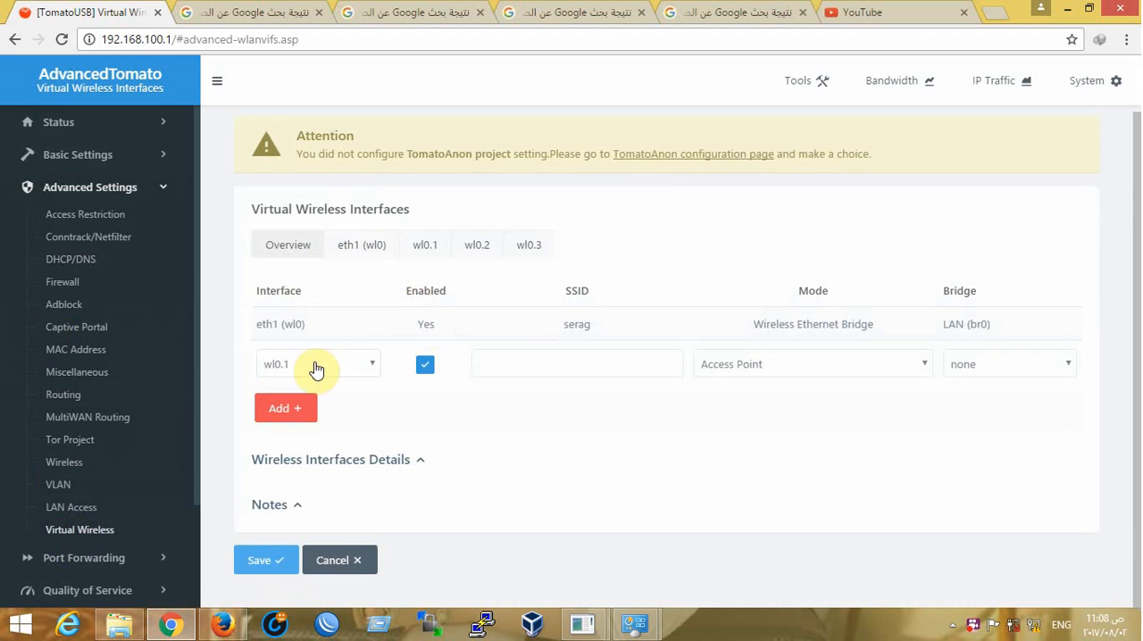
pyautogui.click(350, 370)
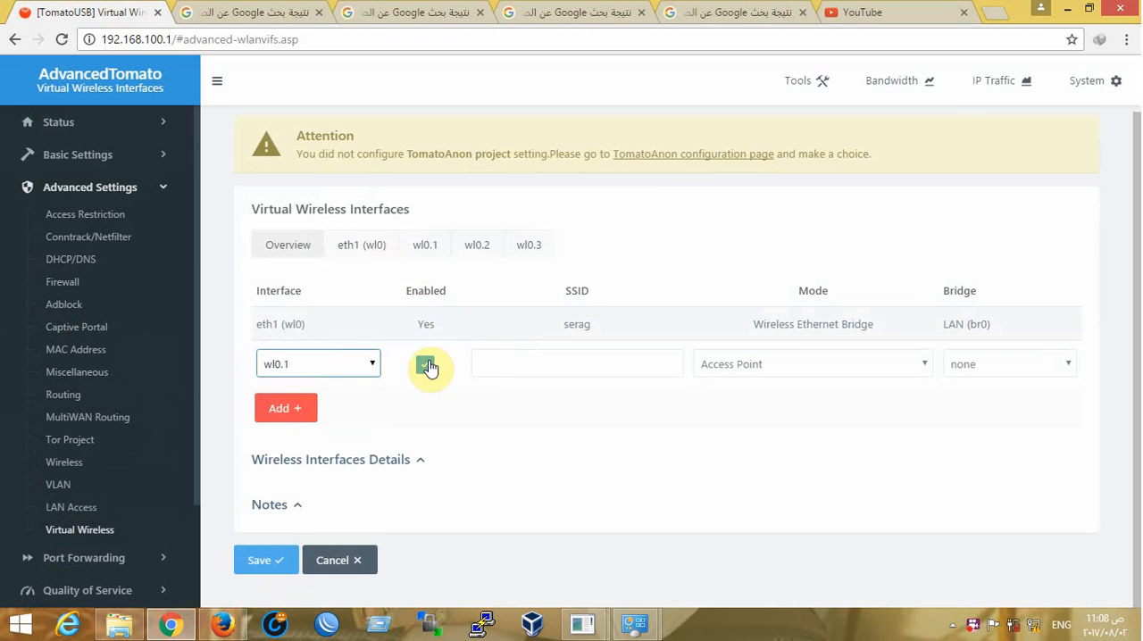
pyautogui.click(562, 360)
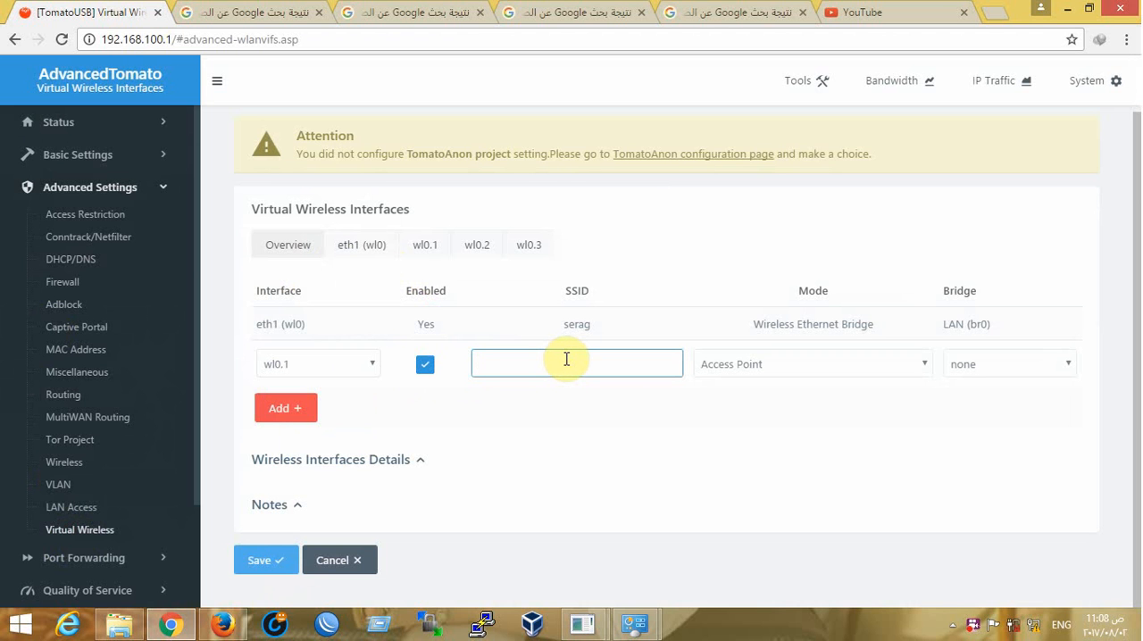
pyautogui.click(738, 365)
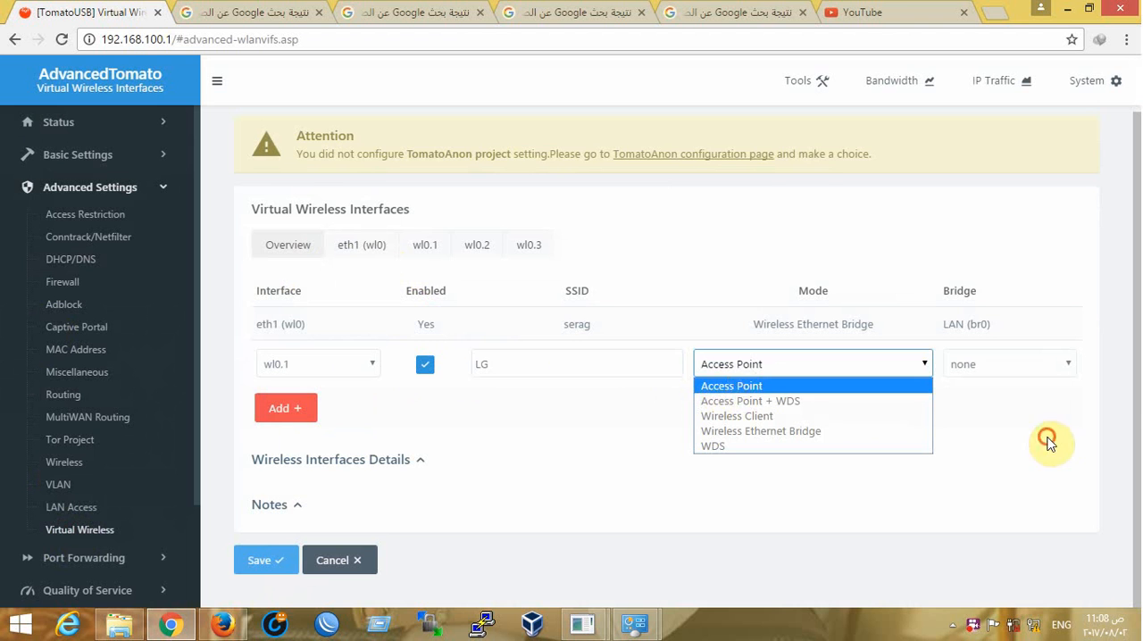
pyautogui.click(1003, 375)
pyautogui.click(1003, 368)
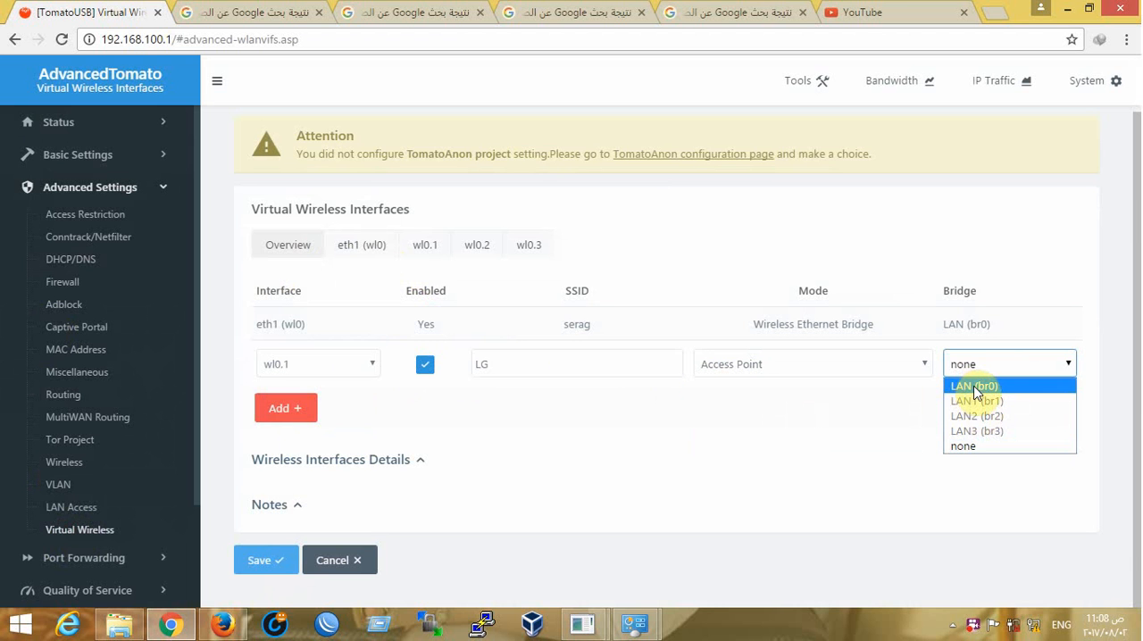
pyautogui.click(977, 387)
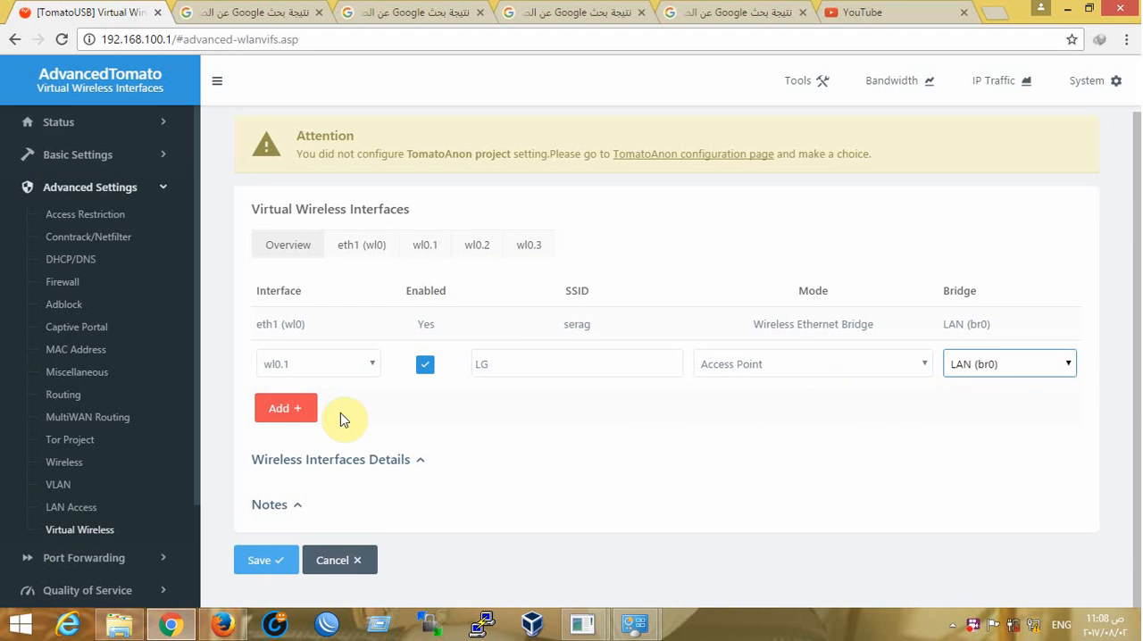
pyautogui.click(288, 409)
# Keep wl0.1 in Access Point mode and set its security to WPA2 Personal
pyautogui.scroll(-1, 534, 268)
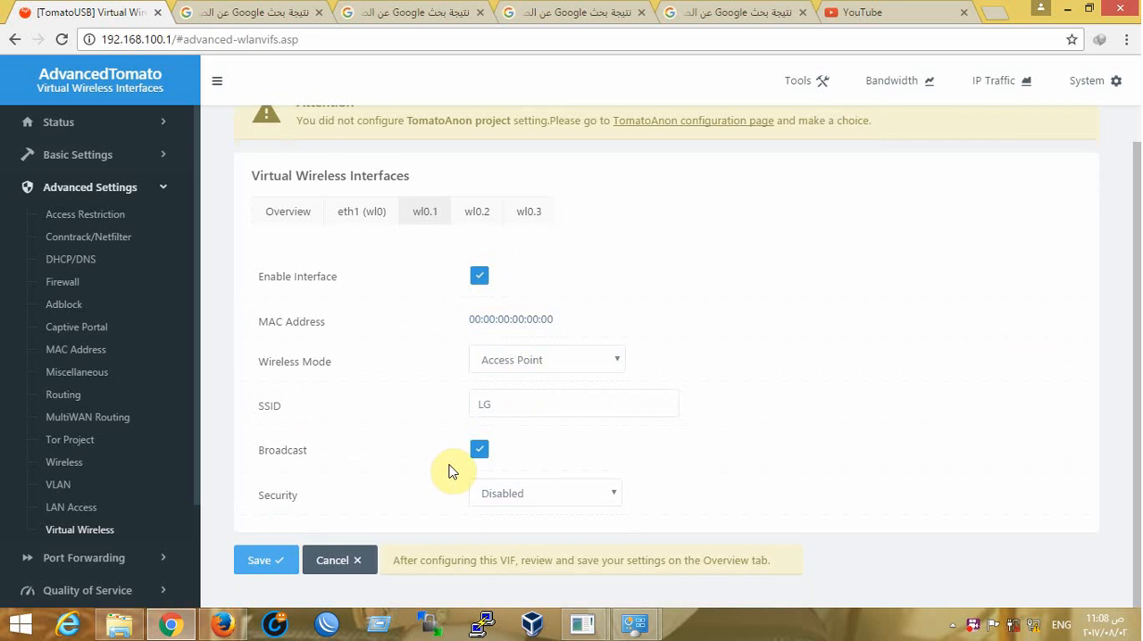
pyautogui.click(534, 365)
pyautogui.click(935, 344)
pyautogui.click(525, 493)
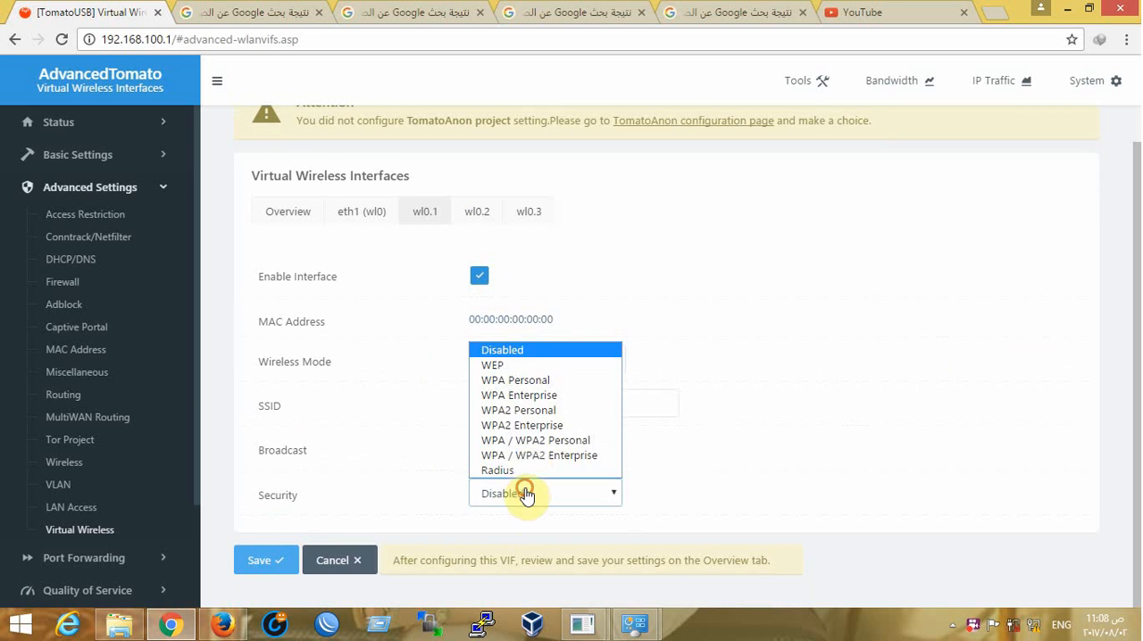
pyautogui.click(516, 411)
# Set the wl0.1 encryption to TKIP / AES, enter its shared key, and save the virtual wireless settings
pyautogui.scroll(-2, 524, 497)
pyautogui.click(512, 406)
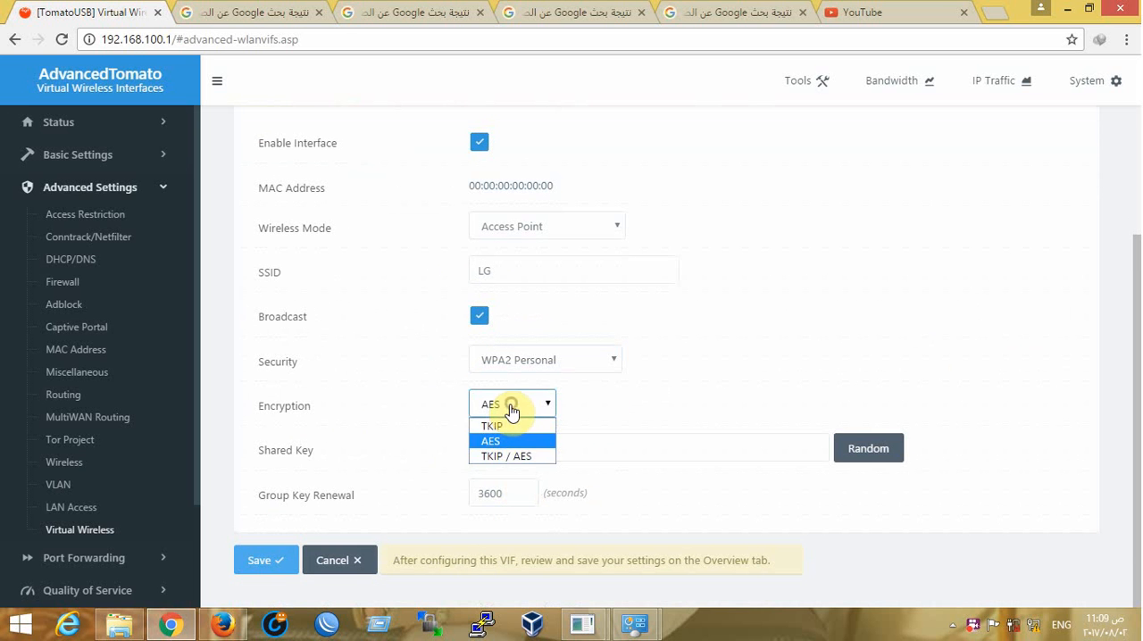
pyautogui.click(502, 426)
pyautogui.click(506, 402)
pyautogui.click(507, 456)
pyautogui.click(502, 446)
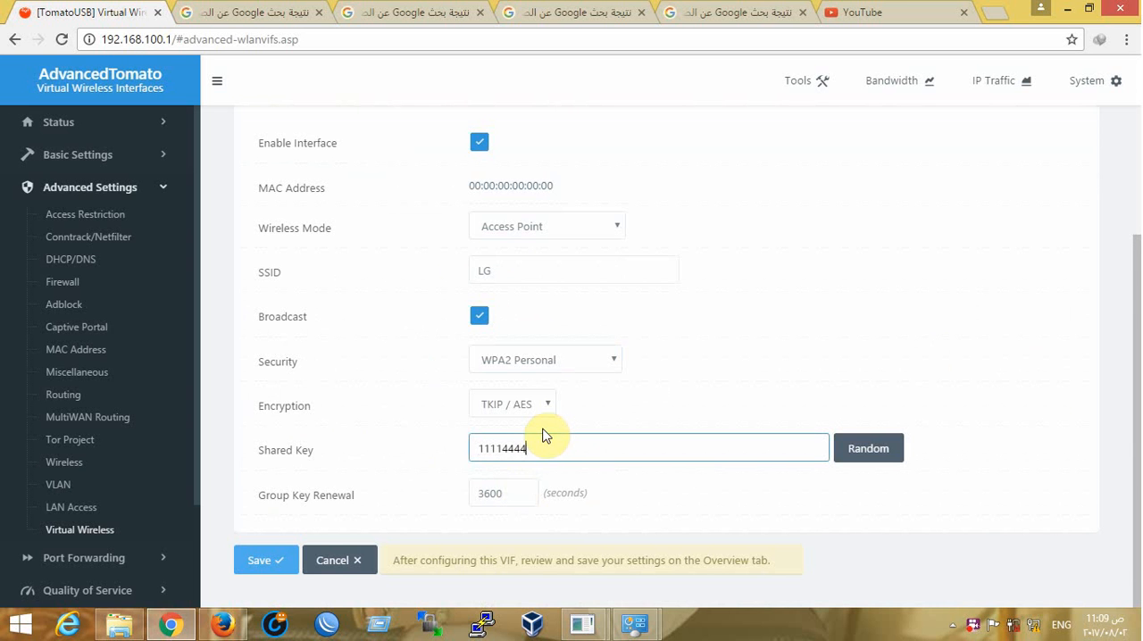
pyautogui.click(299, 556)
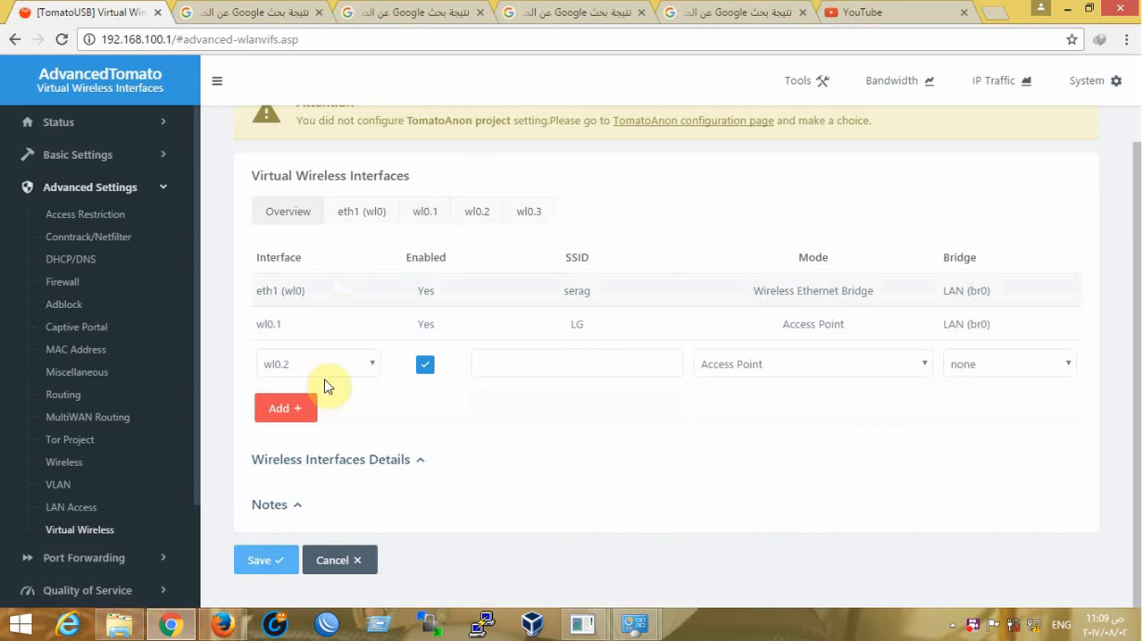
pyautogui.click(271, 561)
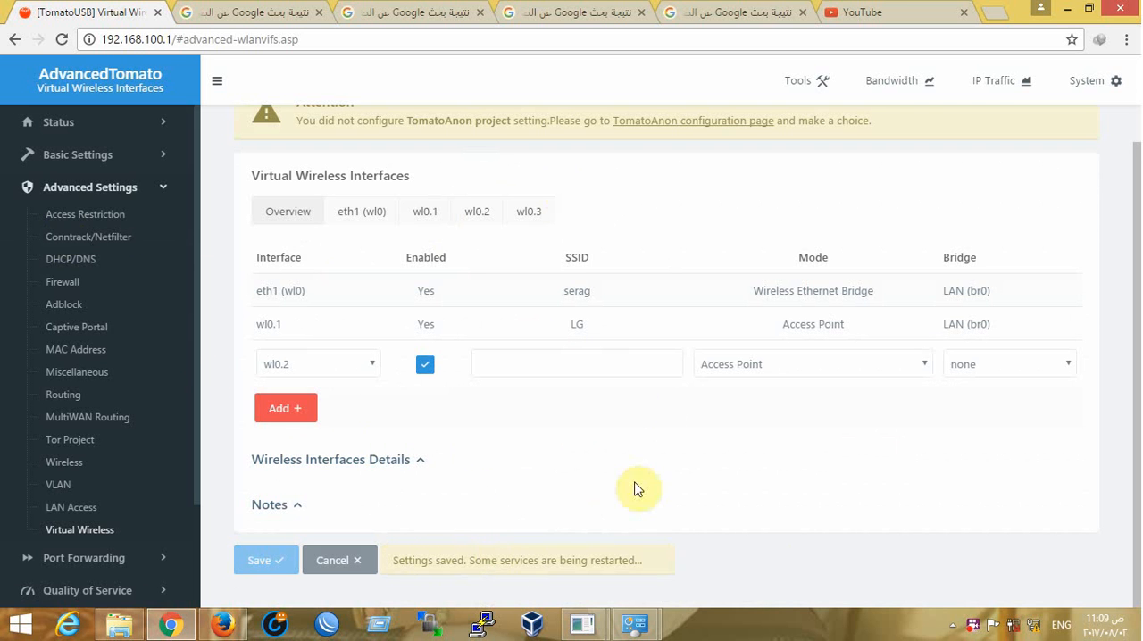
# Look through the computer's available Wi-Fi networks for the new LG access point
pyautogui.click(1036, 625)
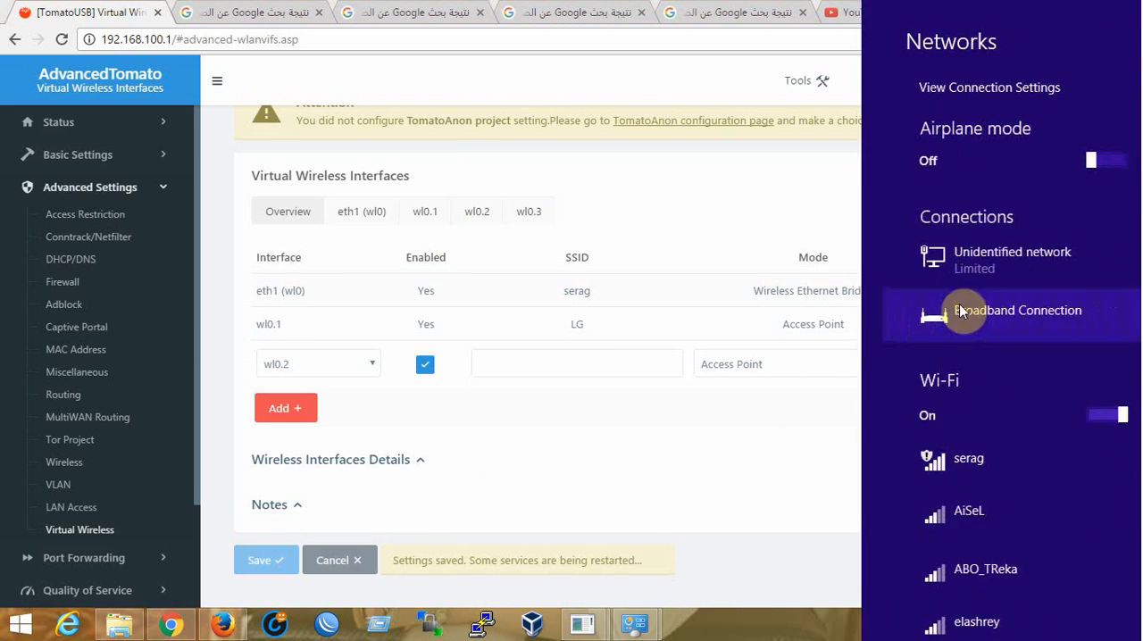
pyautogui.scroll(-1, 925, 330)
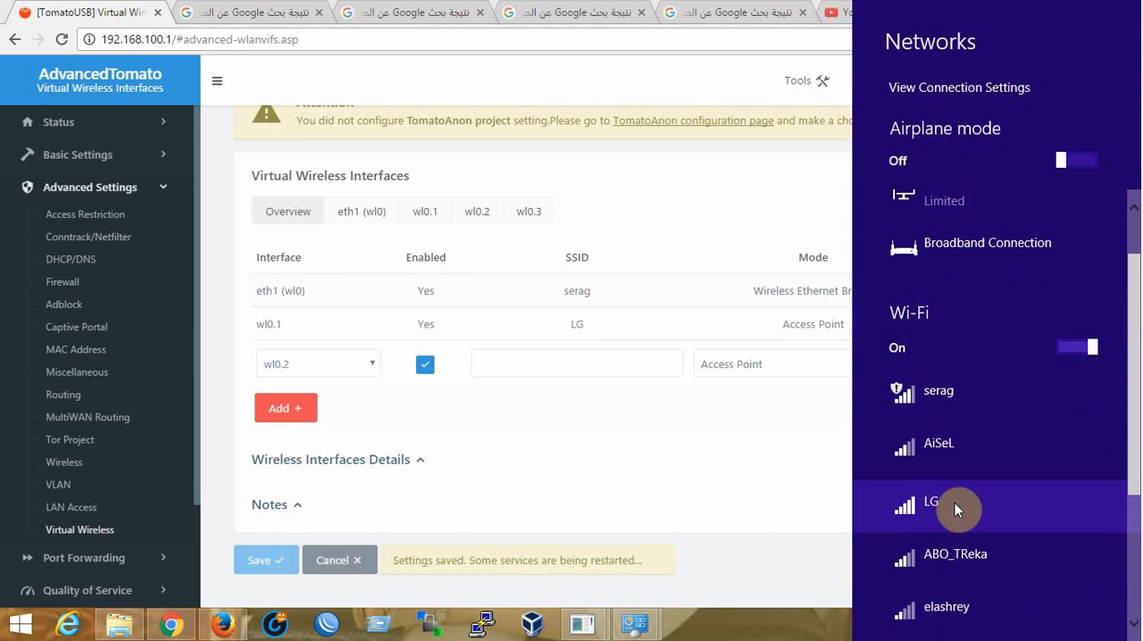
pyautogui.click(726, 494)
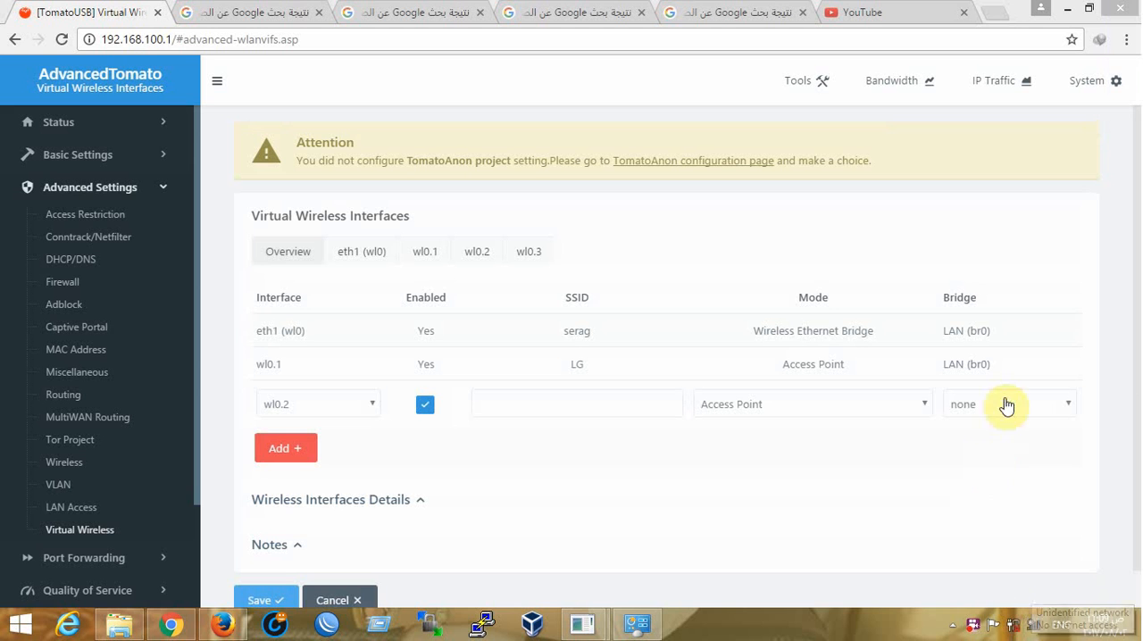
# Connect the computer to the LG Wi-Fi network, entering its network security key and re-entering it when rejected
pyautogui.click(1033, 627)
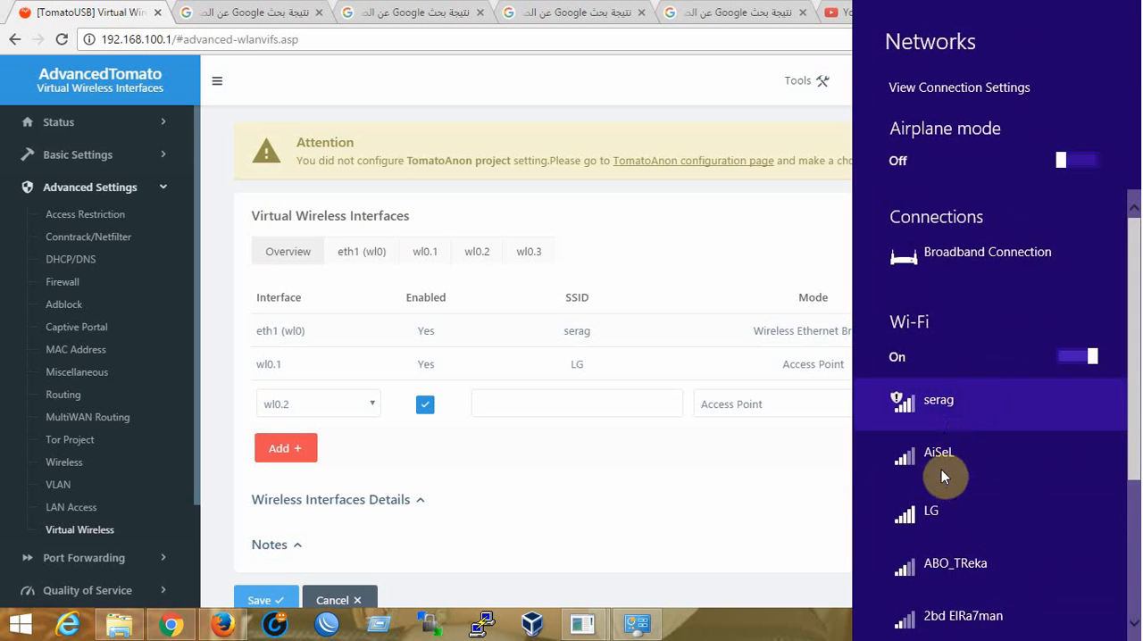
pyautogui.click(944, 518)
pyautogui.click(1066, 602)
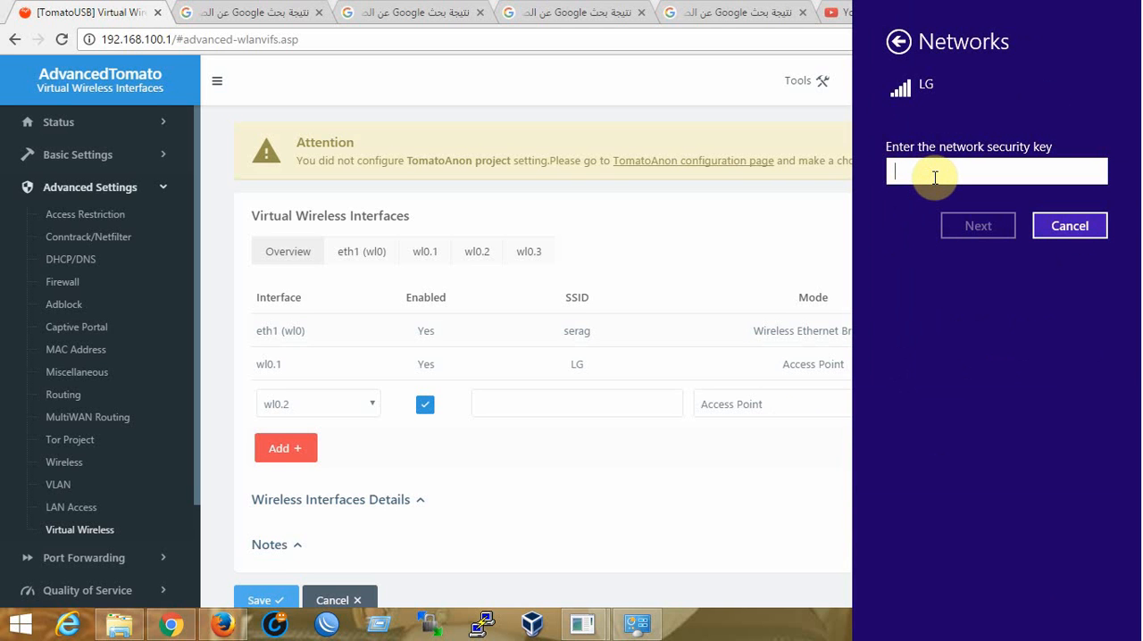
pyautogui.write('••')
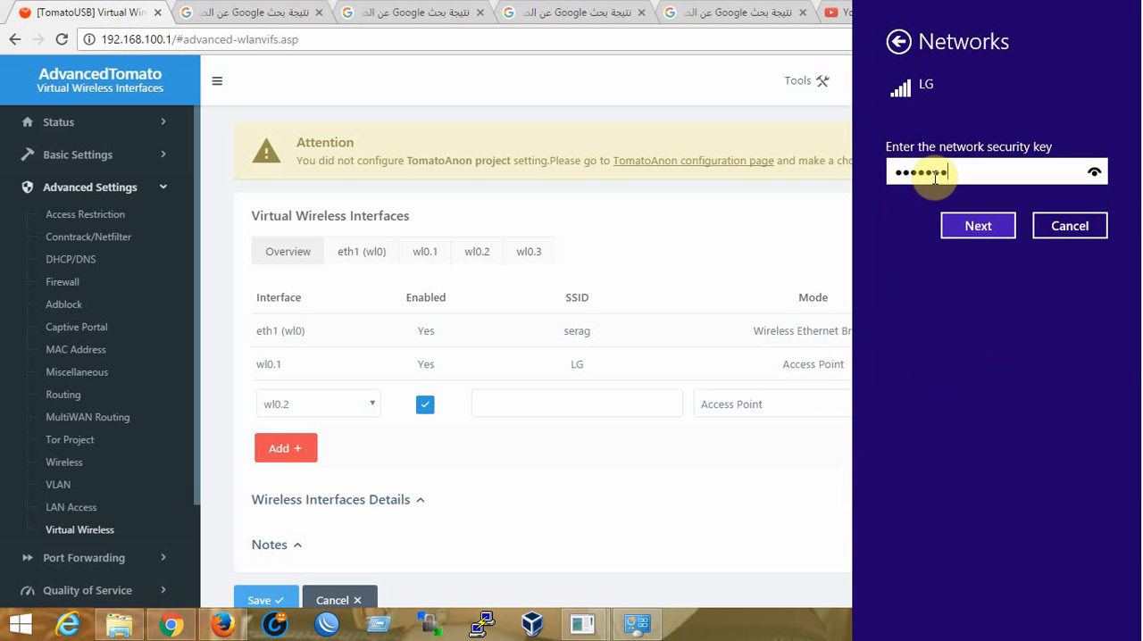
pyautogui.press('Return')
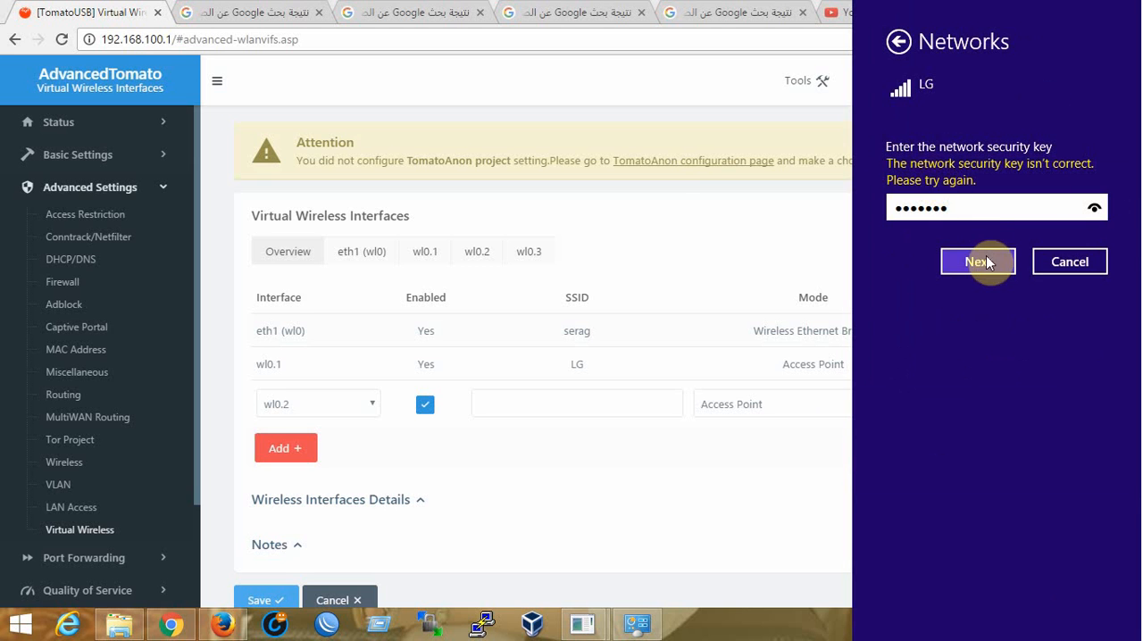
pyautogui.moveTo(973, 212); pyautogui.dragTo(683, 196)
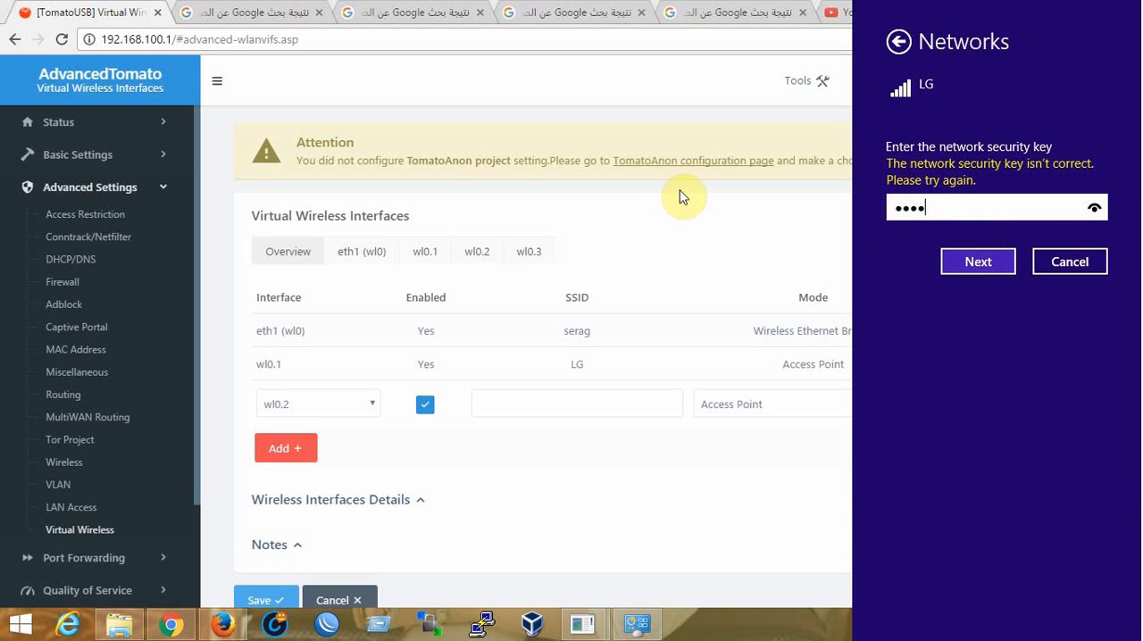
pyautogui.click(990, 265)
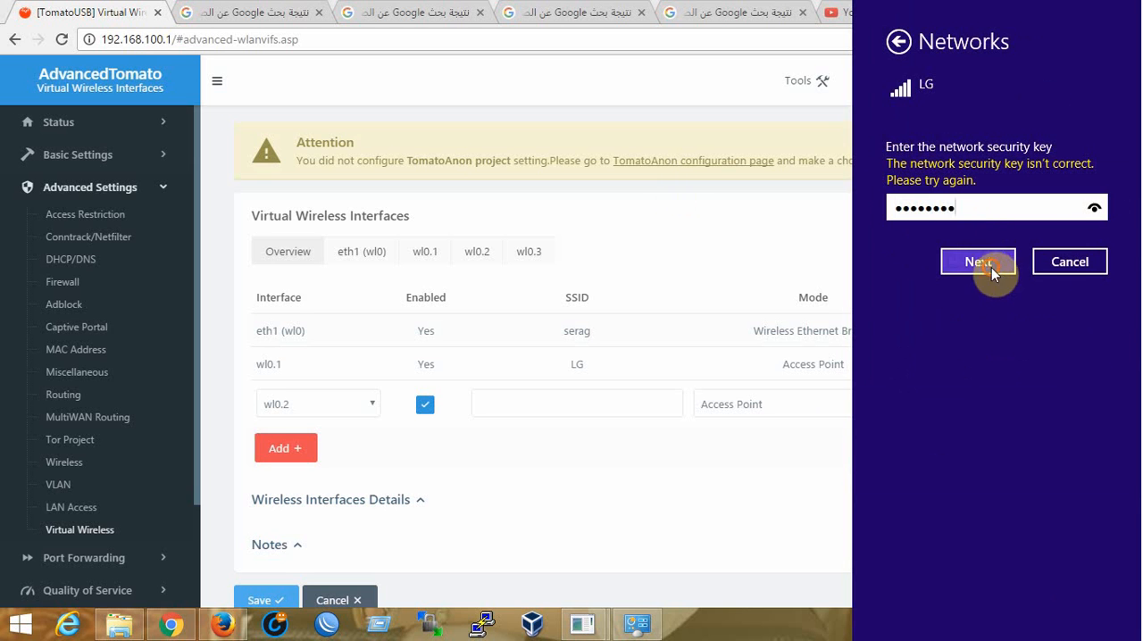
pyautogui.click(1059, 322)
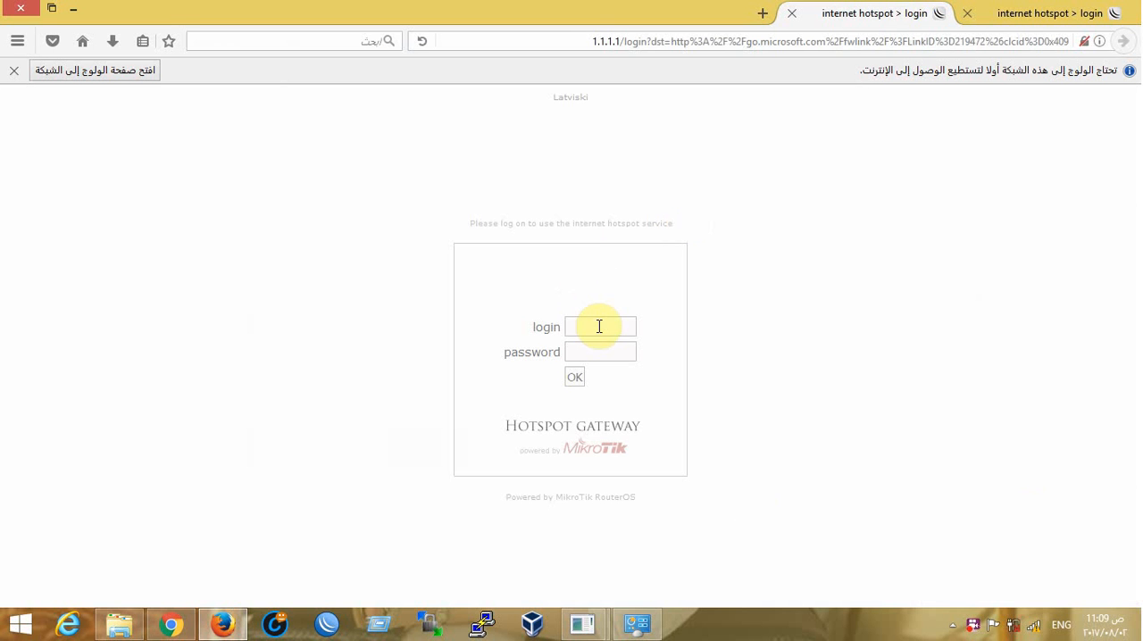
# Check the LG Wi-Fi connection's status and log in to the internet hotspot with the login admin
pyautogui.click(1018, 623)
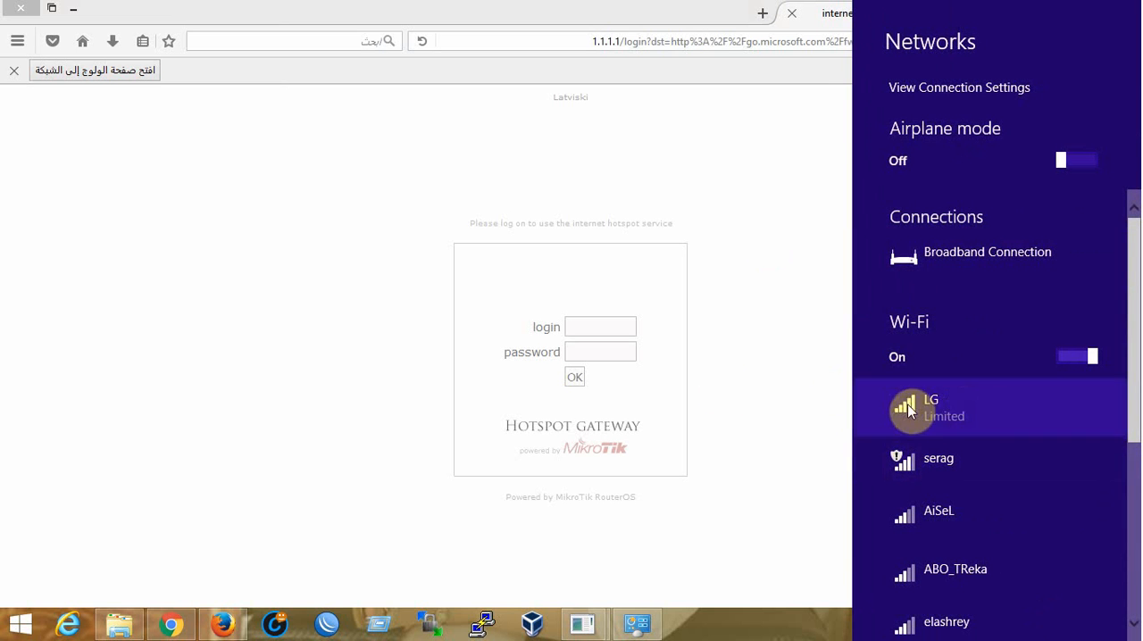
pyautogui.click(625, 319)
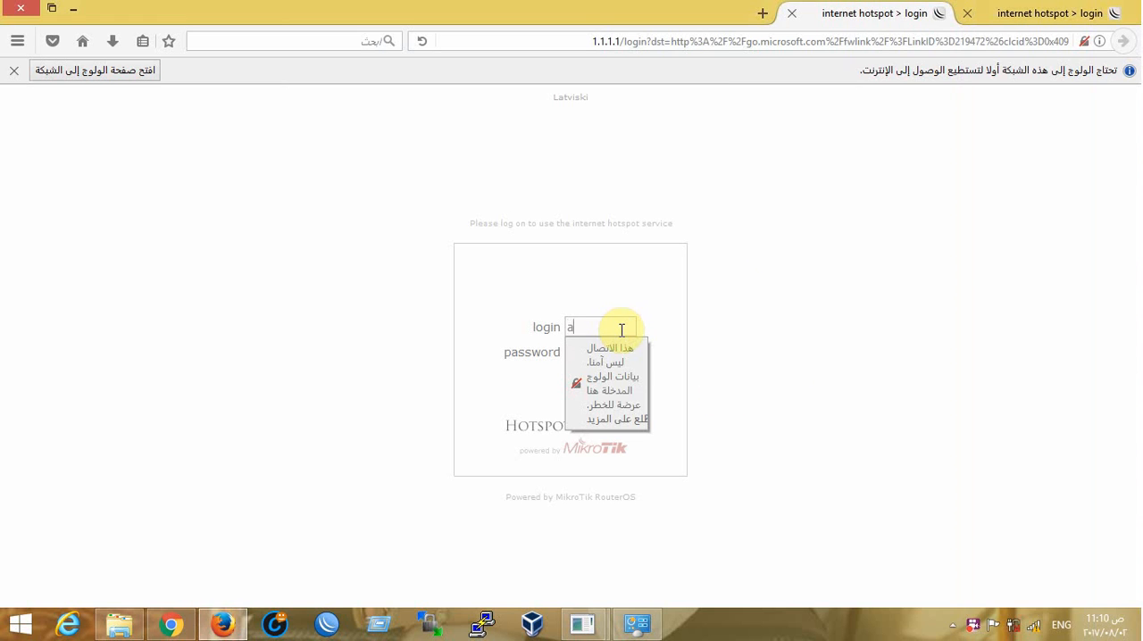
pyautogui.write('admin')
pyautogui.press('Return')
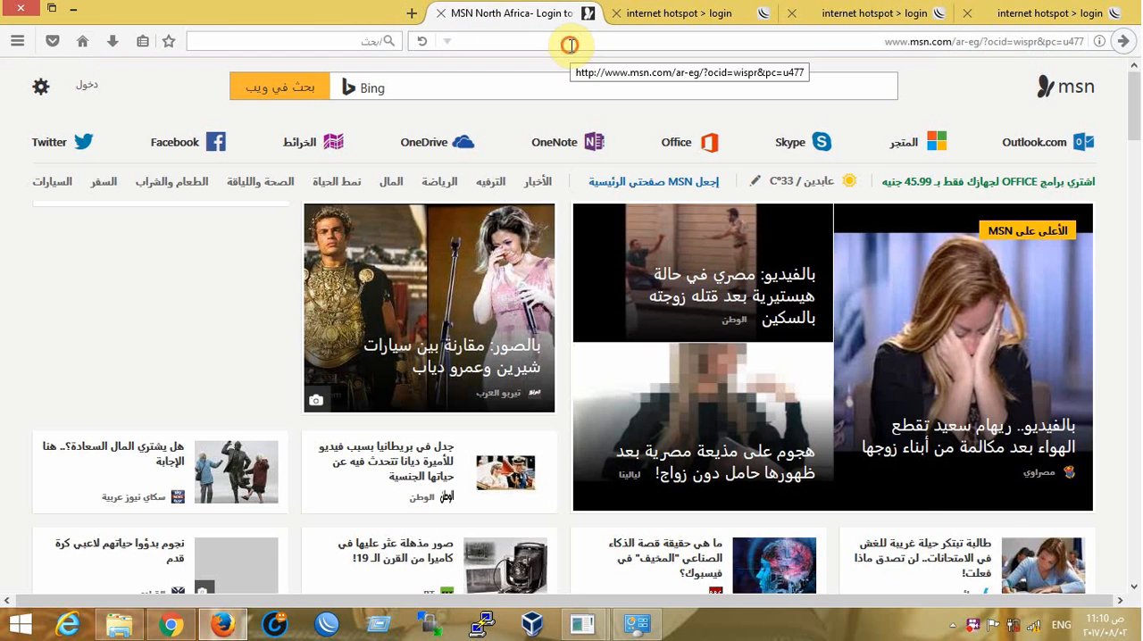
# Search for "youtube" in Firefox, open the YouTube site from the results, and check the Wi-Fi connection's status
pyautogui.click(572, 42)
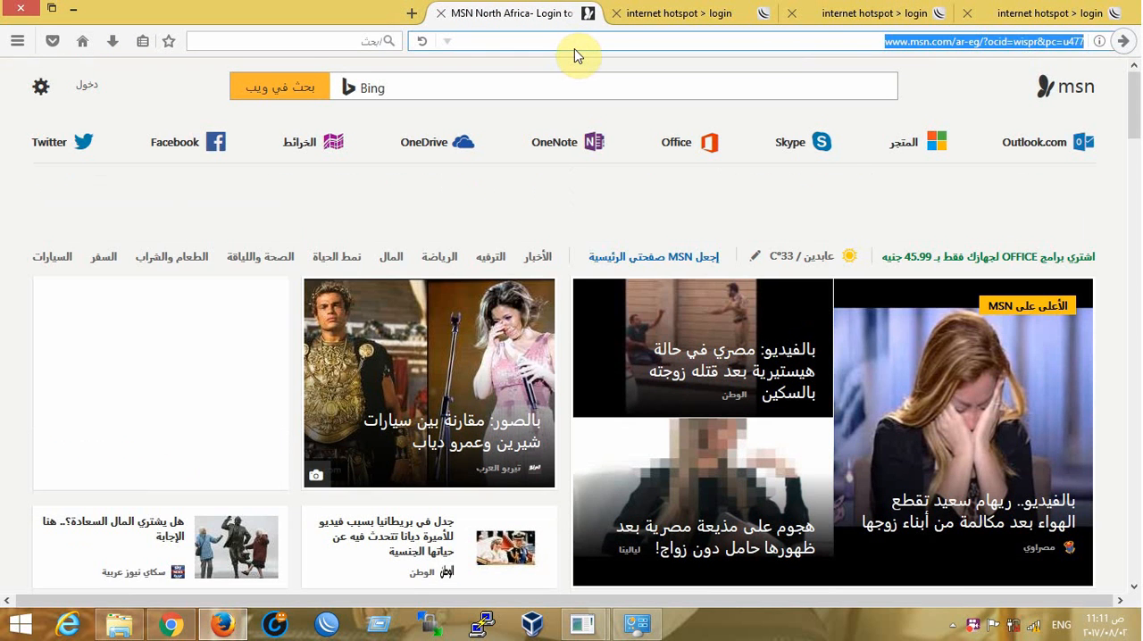
pyautogui.write('youtub')
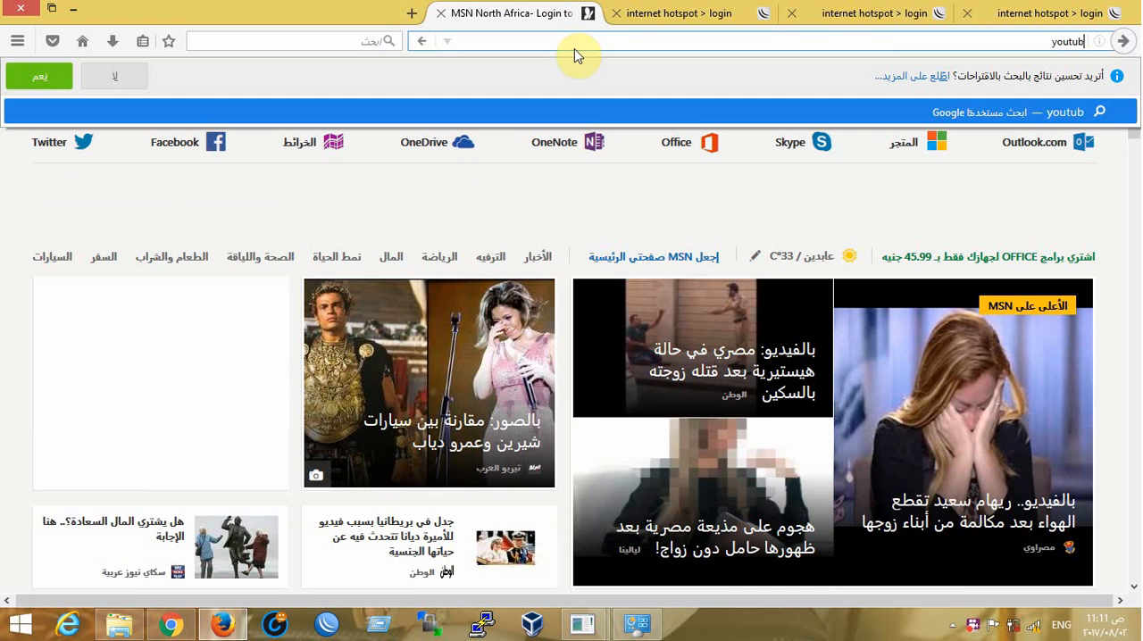
pyautogui.write('e')
pyautogui.press('Return')
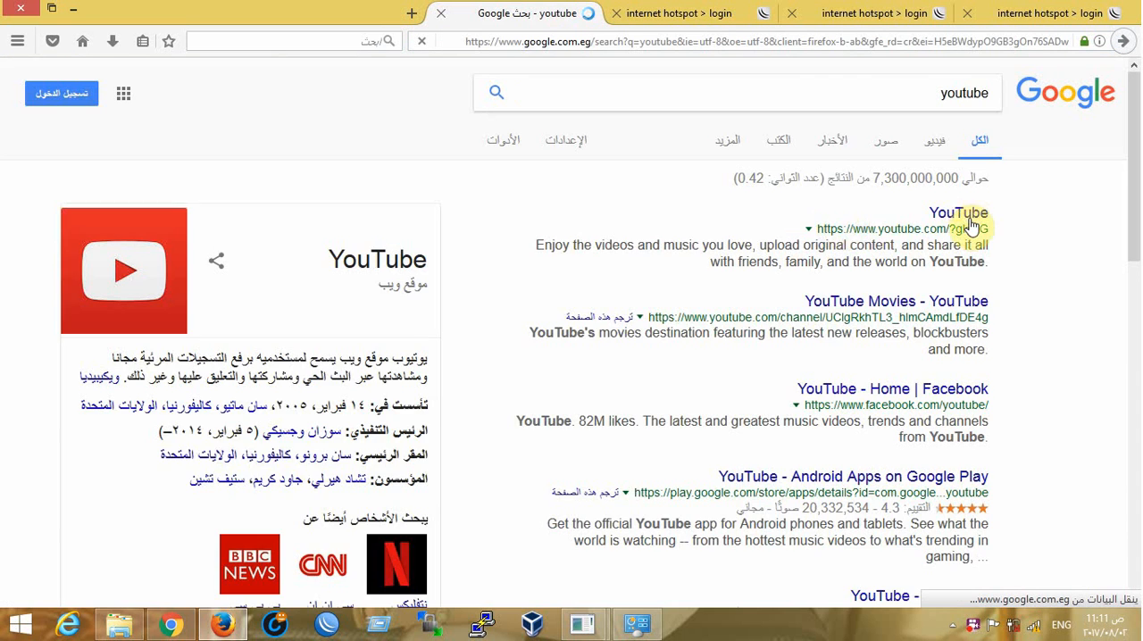
pyautogui.click(970, 219)
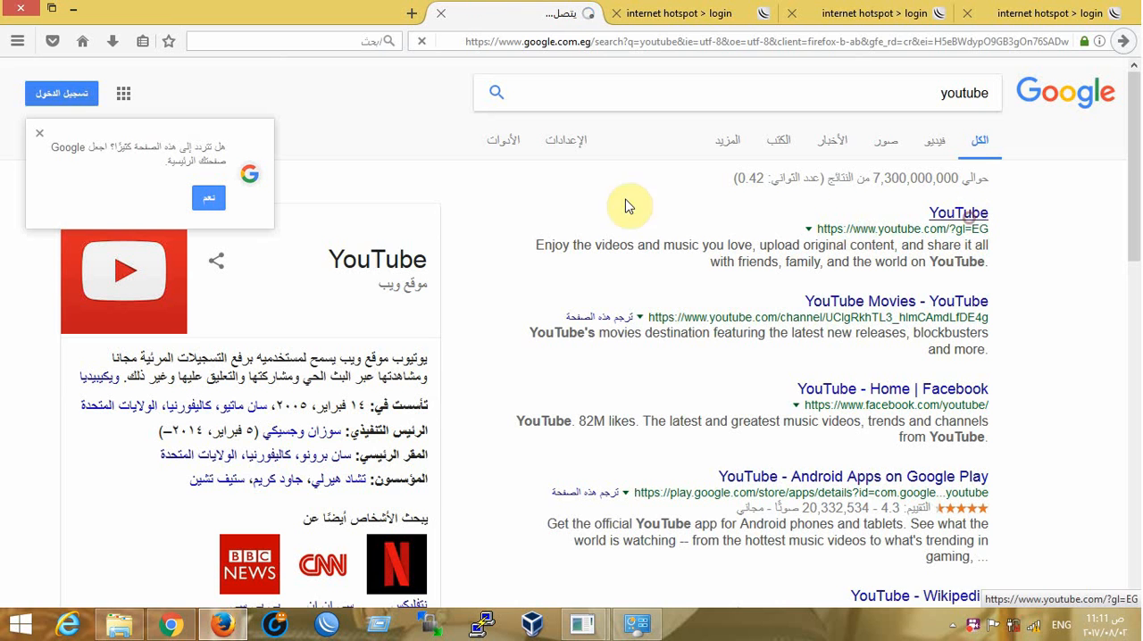
pyautogui.click(1036, 626)
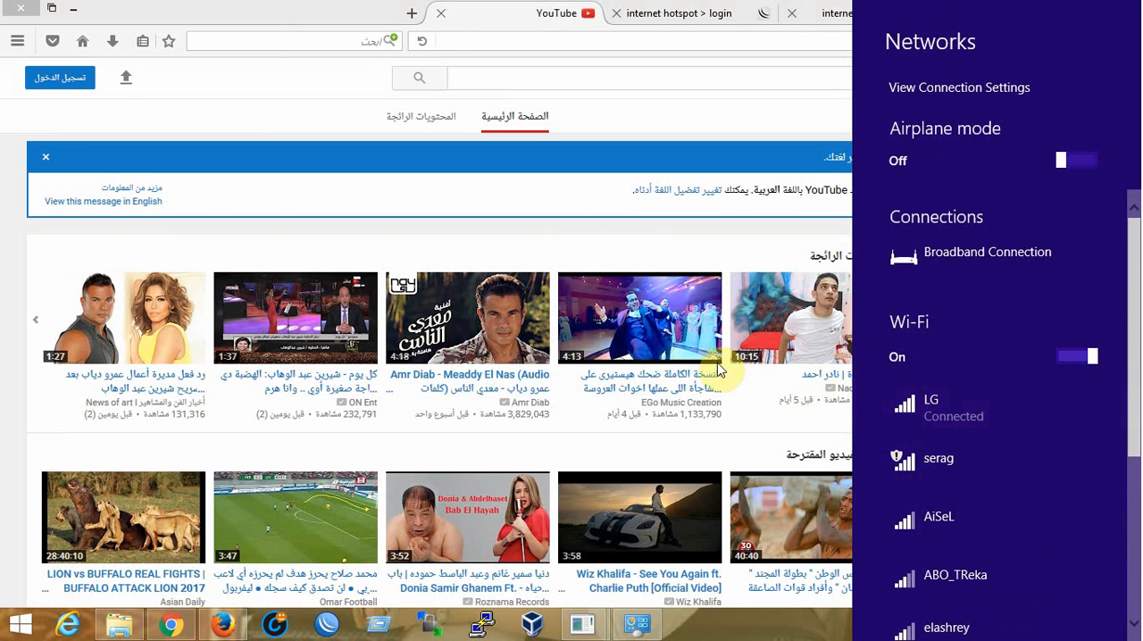
# Switch back to Chrome and open the router's basic Network settings page
pyautogui.click(246, 5)
pyautogui.click(73, 9)
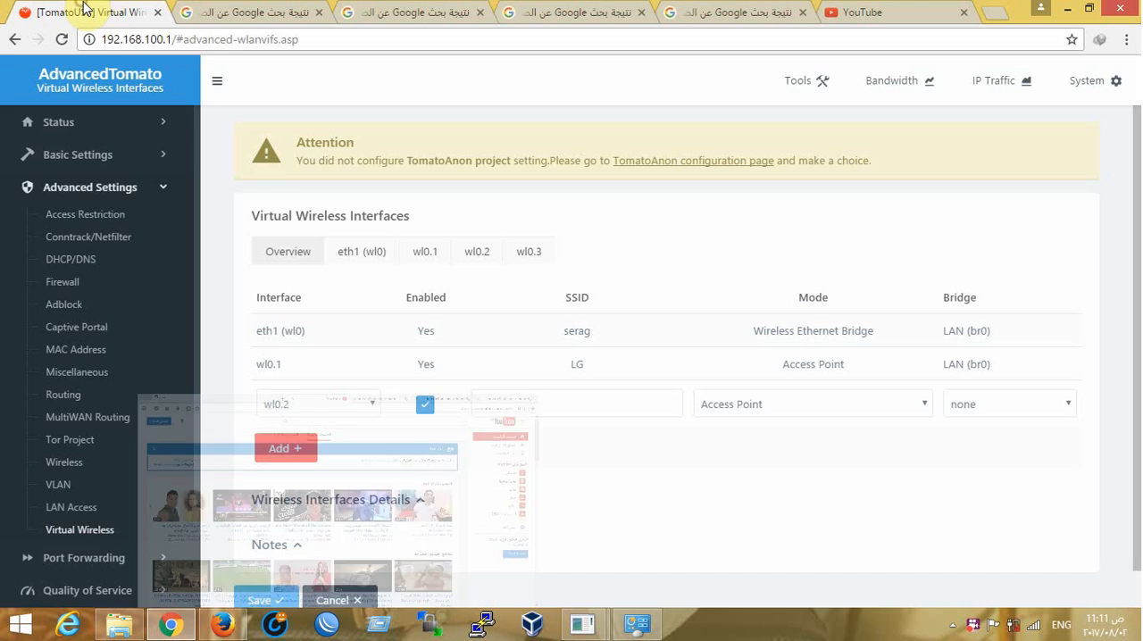
pyautogui.click(49, 161)
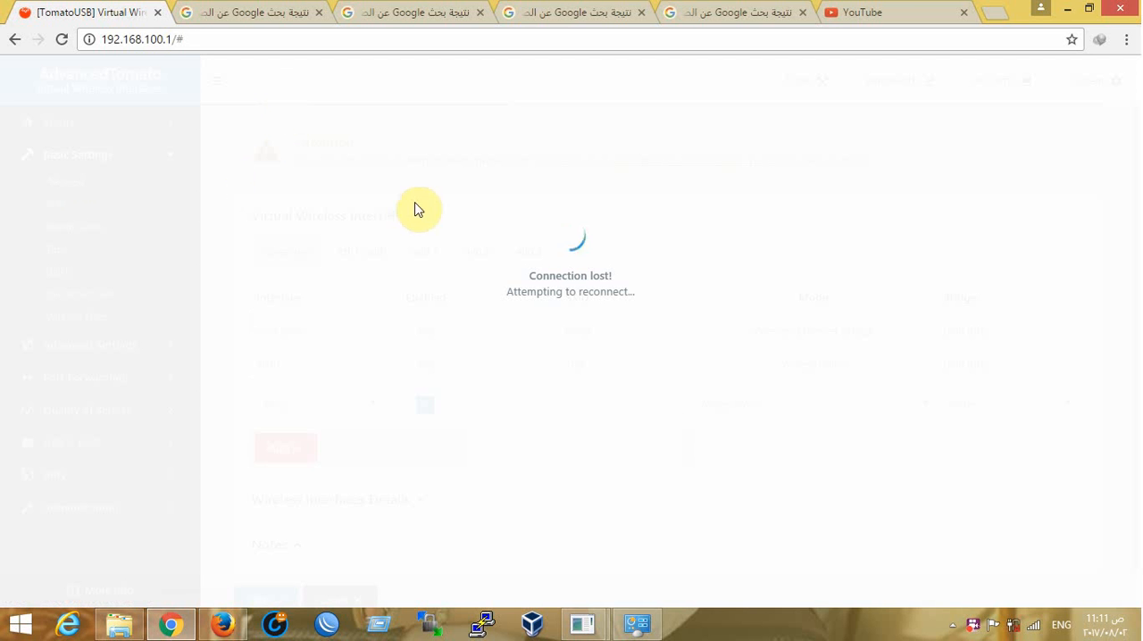
# Check the Ethernet connection's details in Network and Sharing Center, then minimize that window
pyautogui.click(639, 625)
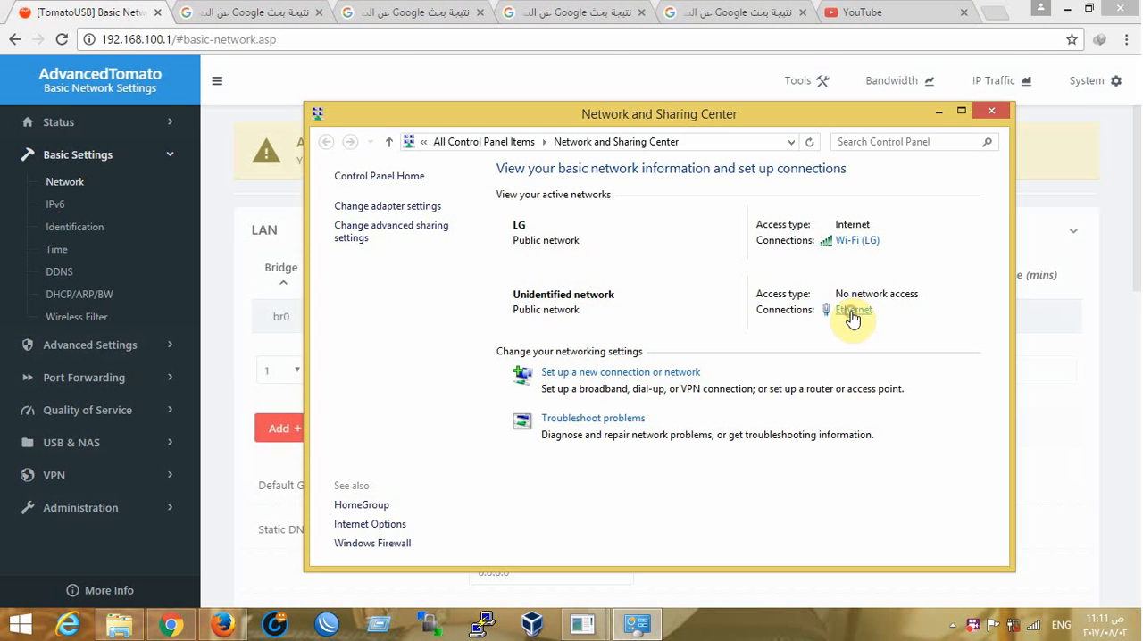
pyautogui.click(853, 311)
pyautogui.click(479, 300)
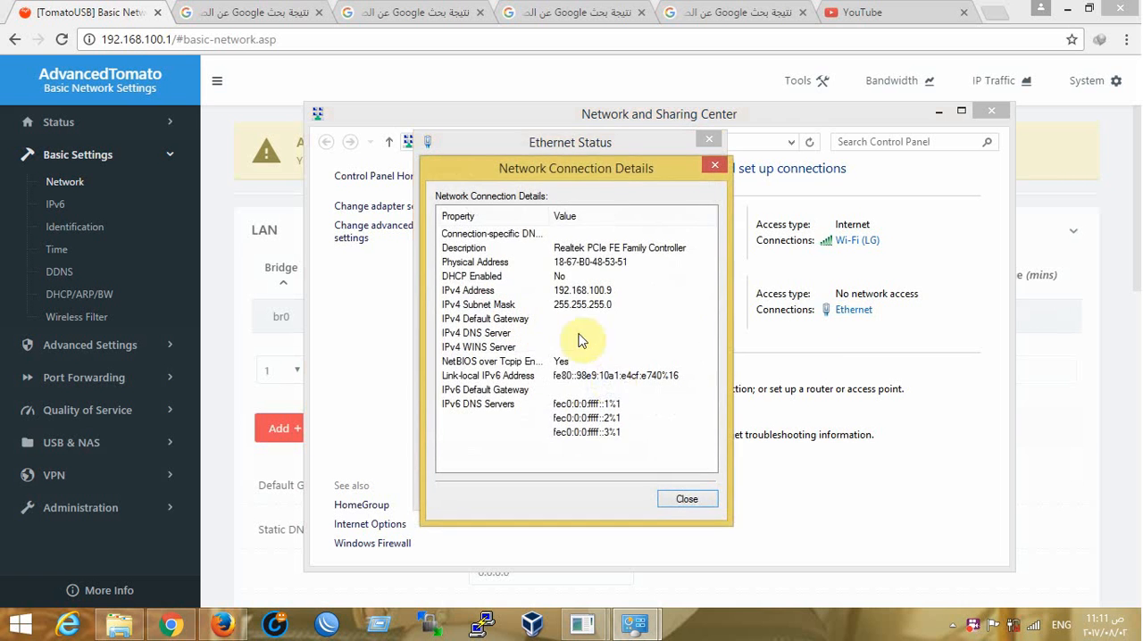
pyautogui.click(688, 501)
pyautogui.click(685, 485)
pyautogui.click(939, 110)
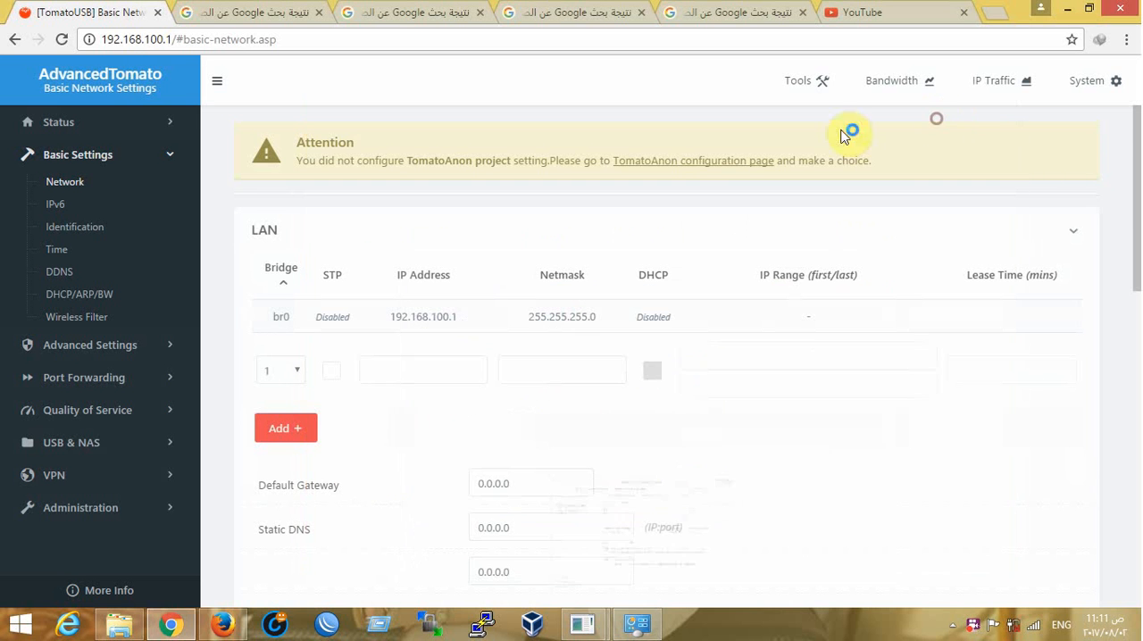
# Reopen the basic Network settings and examine the Wireless Mode options of the 2.4 GHz / eth1 interface
pyautogui.click(64, 183)
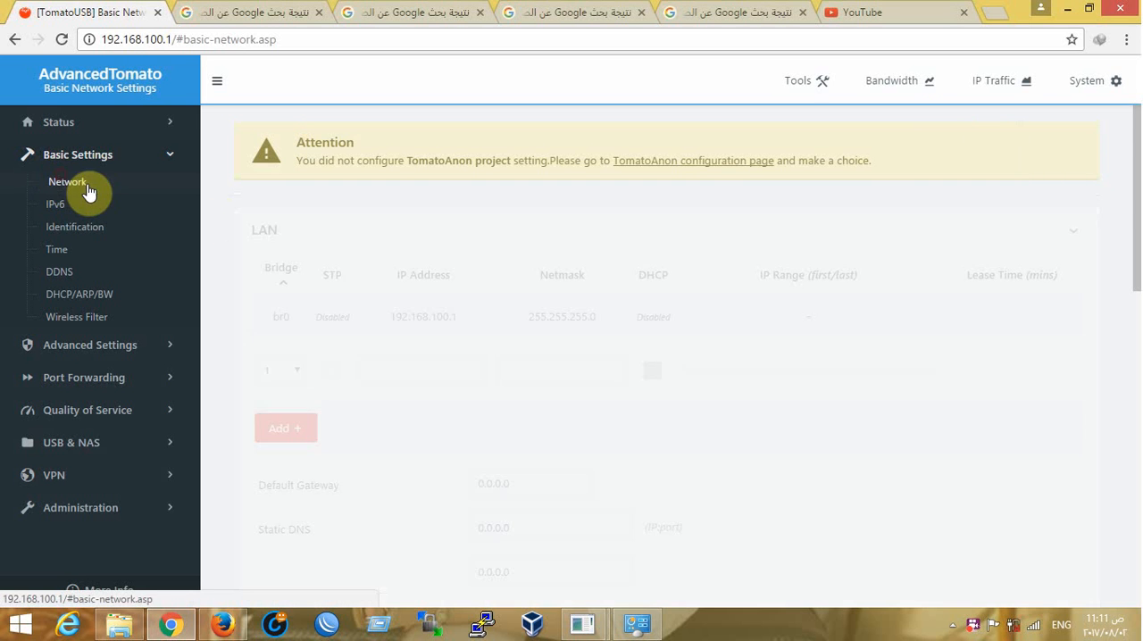
pyautogui.click(68, 183)
pyautogui.scroll(-5, 524, 309)
pyautogui.scroll(4, 480, 322)
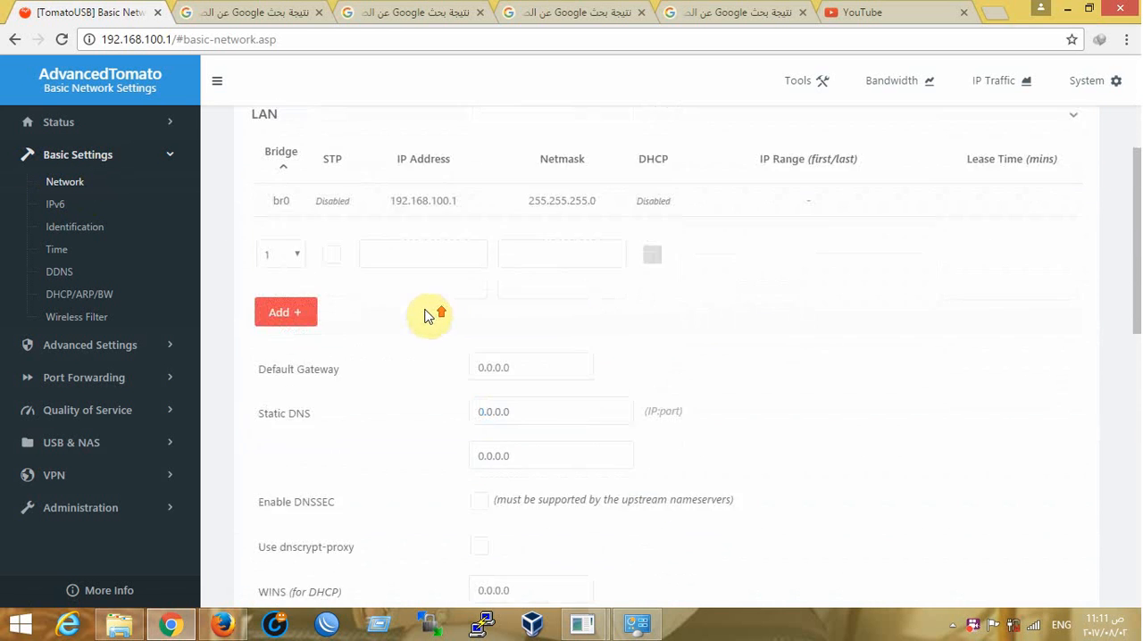
pyautogui.scroll(-8, 333, 275)
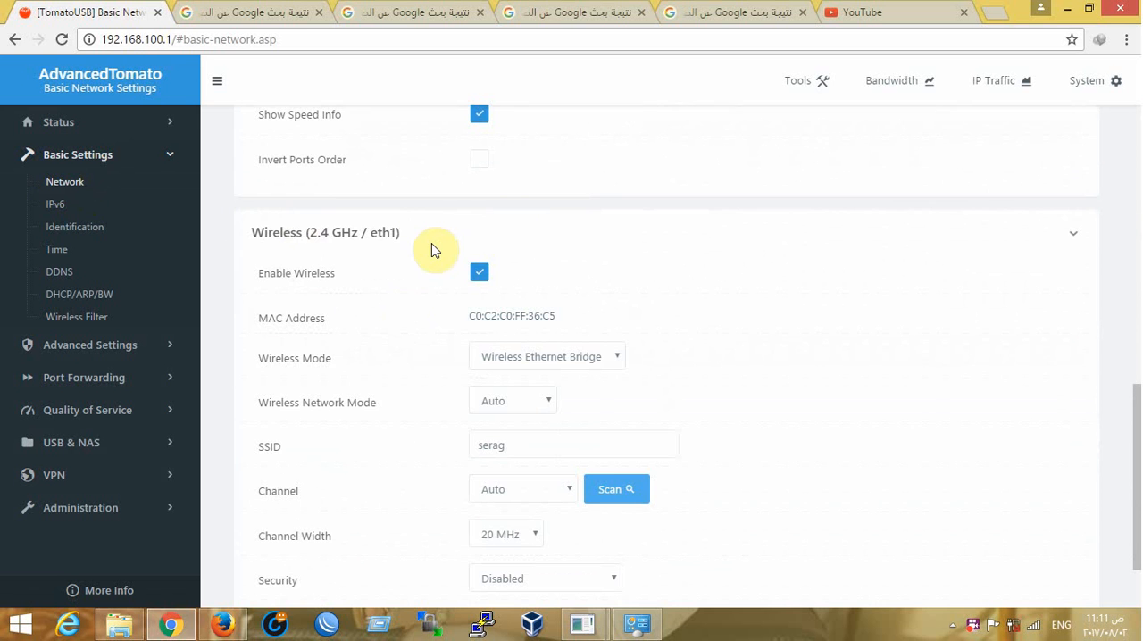
pyautogui.scroll(1, 424, 241)
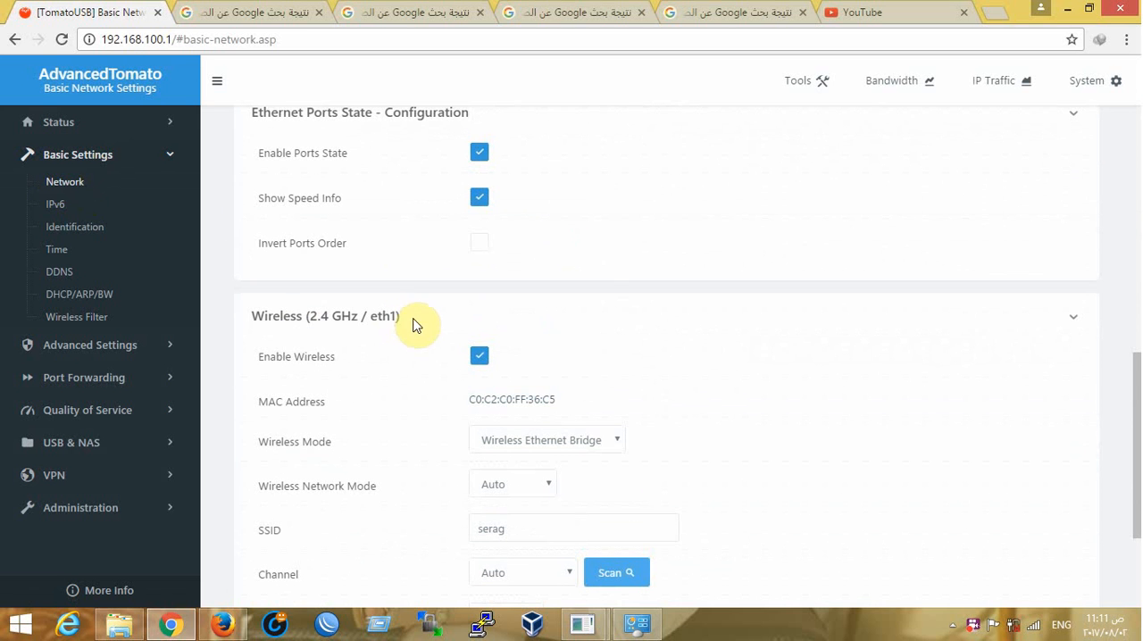
pyautogui.moveTo(413, 317); pyautogui.dragTo(250, 316)
pyautogui.scroll(-1, 492, 385)
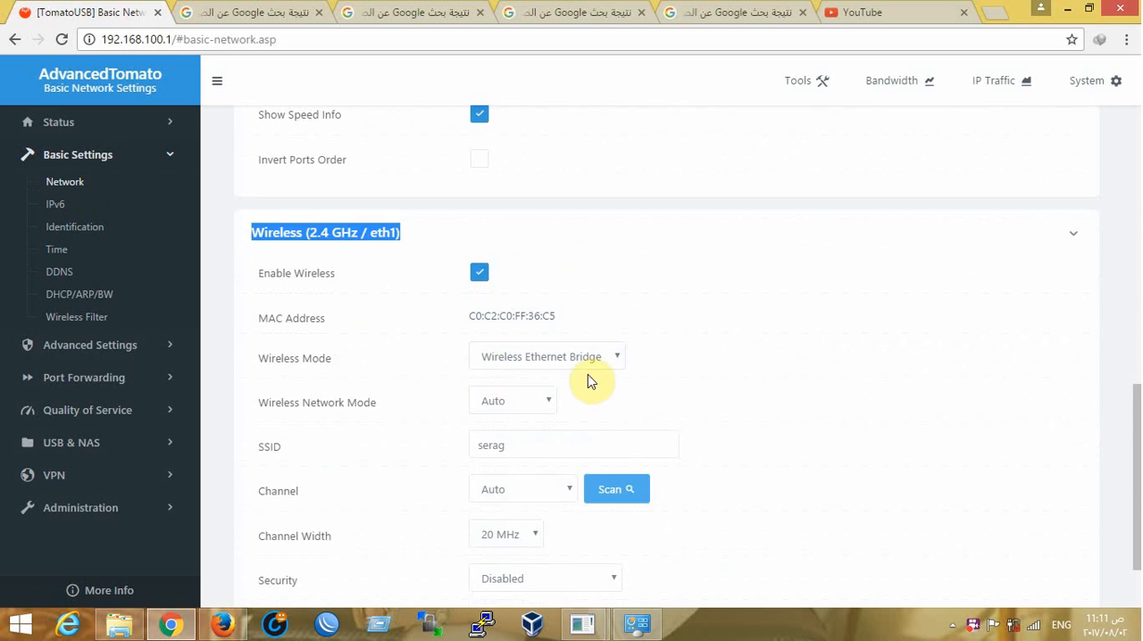
pyautogui.click(579, 362)
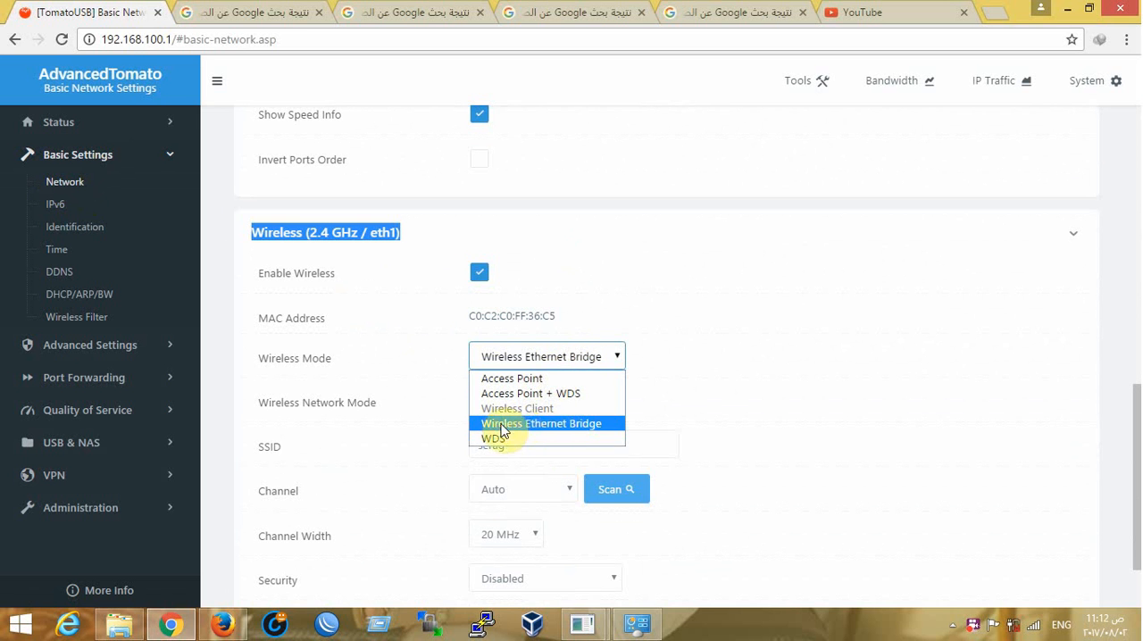
pyautogui.click(748, 397)
# Review the 2.4 GHz interface's wireless network mode, SSID and available channel options
pyautogui.scroll(-1, 550, 399)
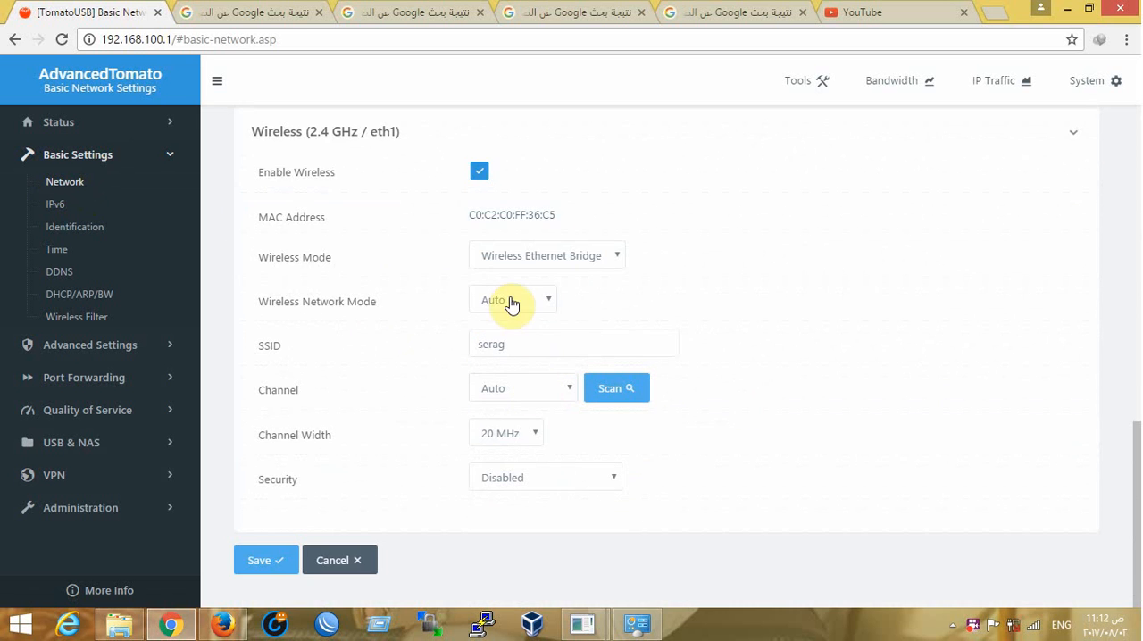
pyautogui.moveTo(380, 301); pyautogui.dragTo(308, 305)
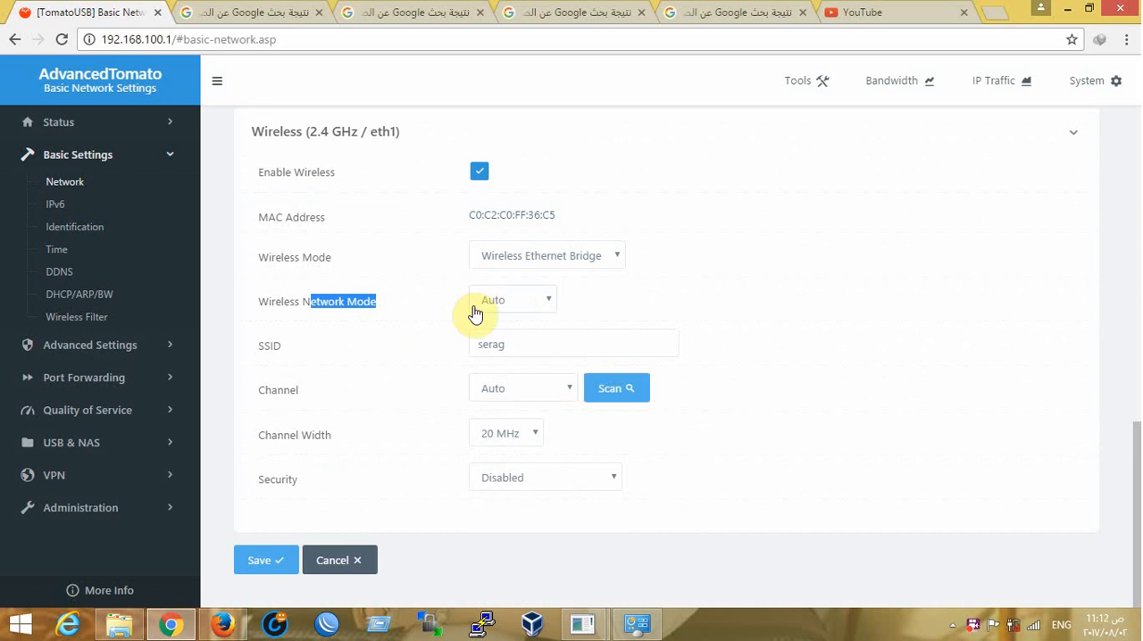
pyautogui.moveTo(534, 356); pyautogui.dragTo(461, 351)
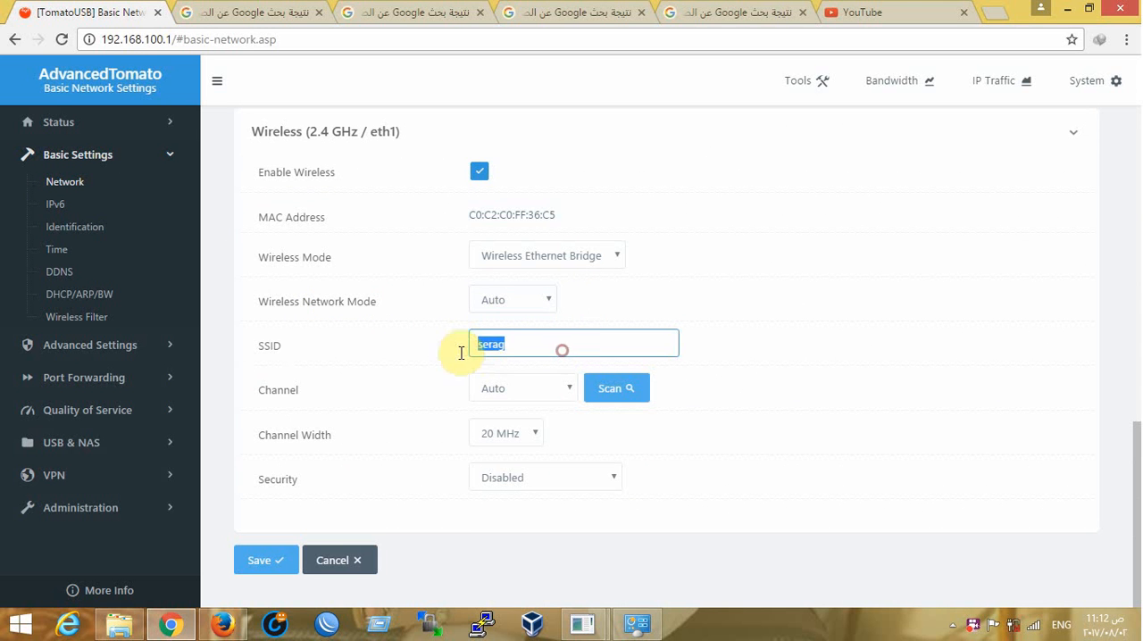
pyautogui.click(538, 393)
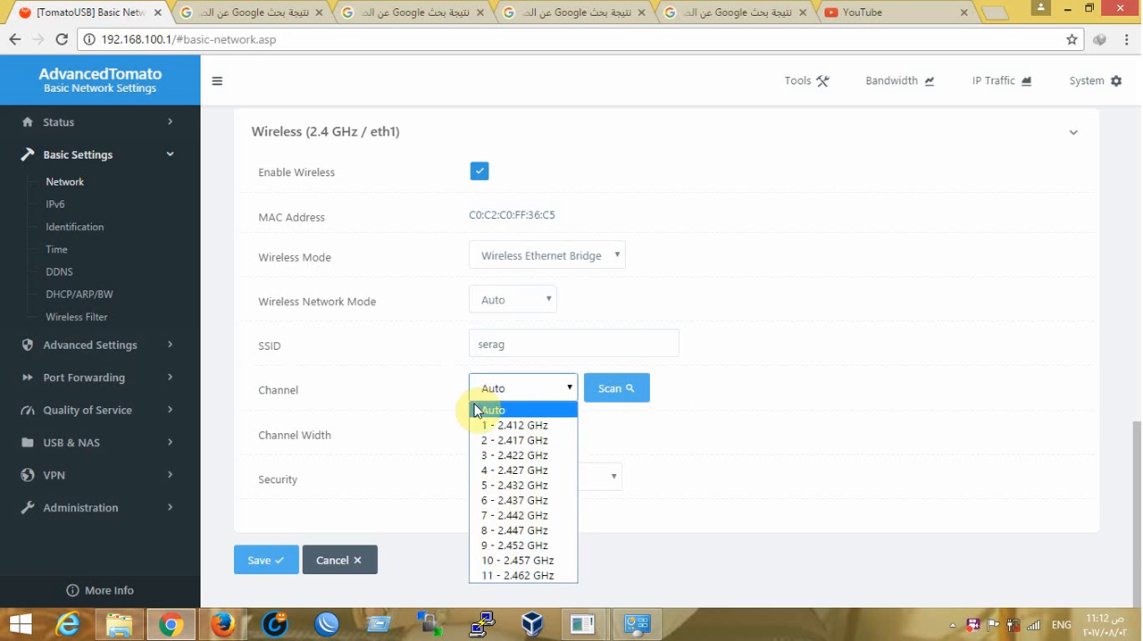
pyautogui.click(785, 453)
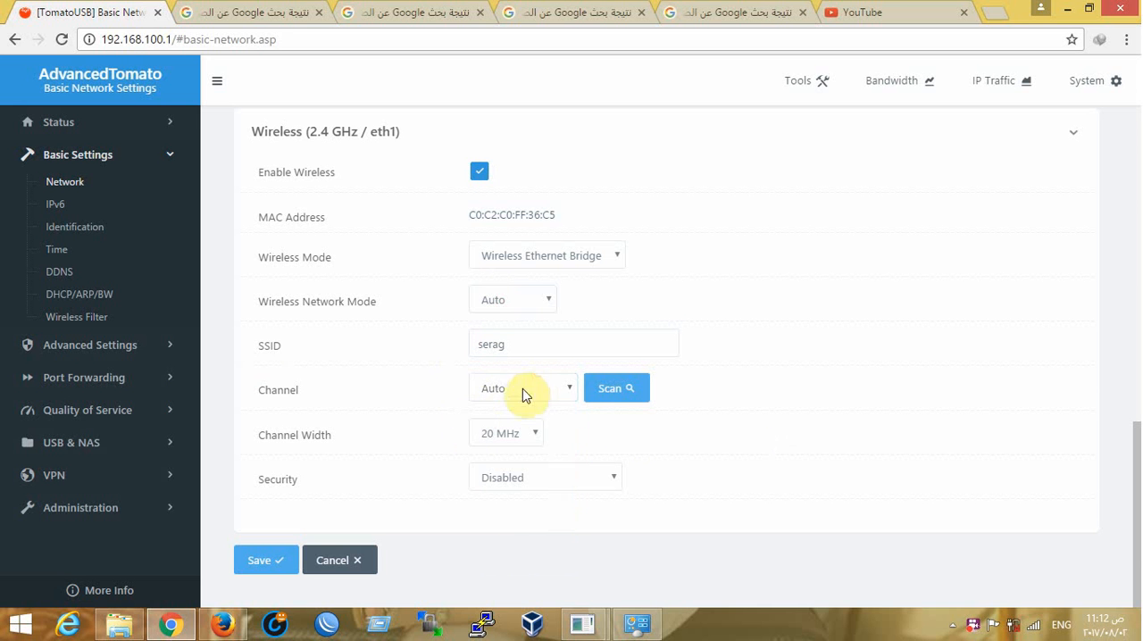
pyautogui.click(527, 391)
# Set Country / Region to JAPAN in the advanced Wireless settings and save the settings
pyautogui.click(112, 354)
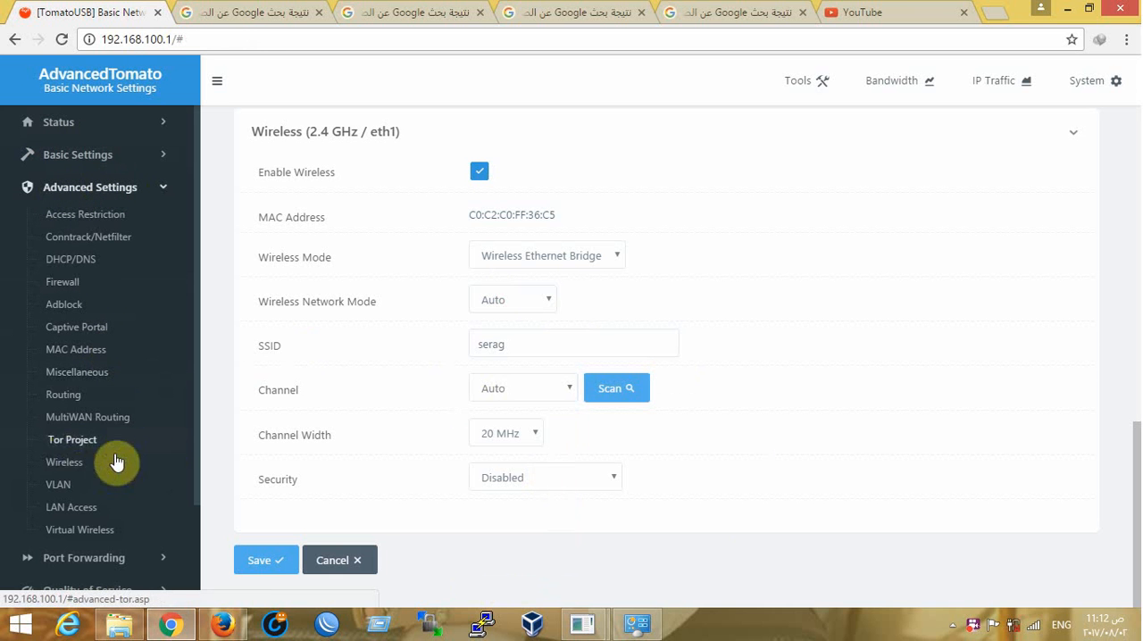
pyautogui.click(59, 465)
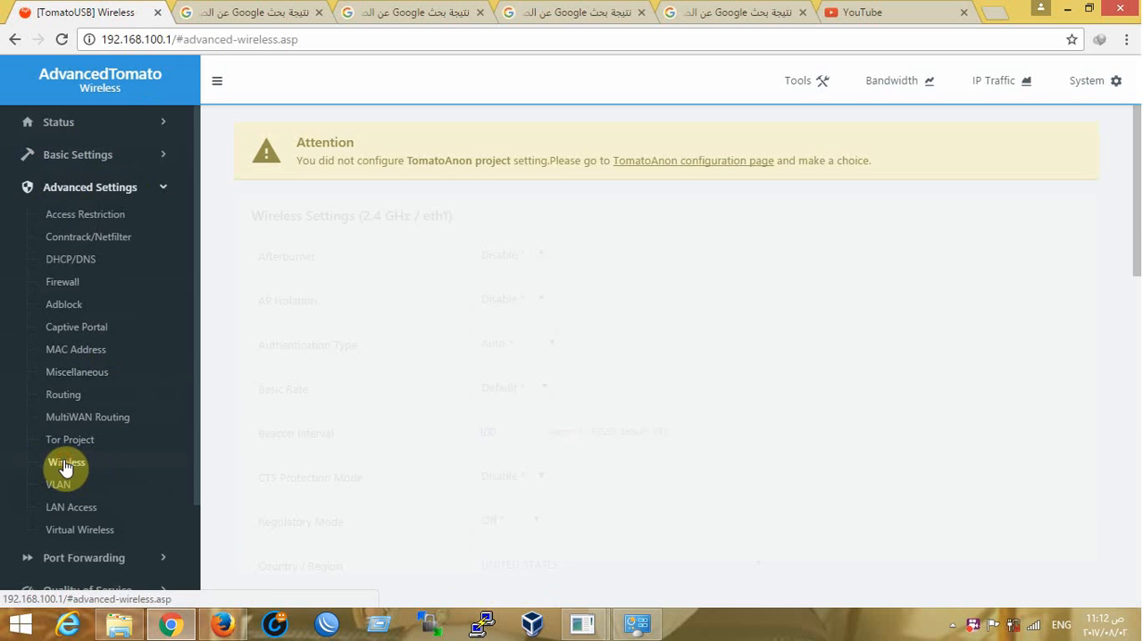
pyautogui.scroll(-4, 453, 330)
pyautogui.click(556, 234)
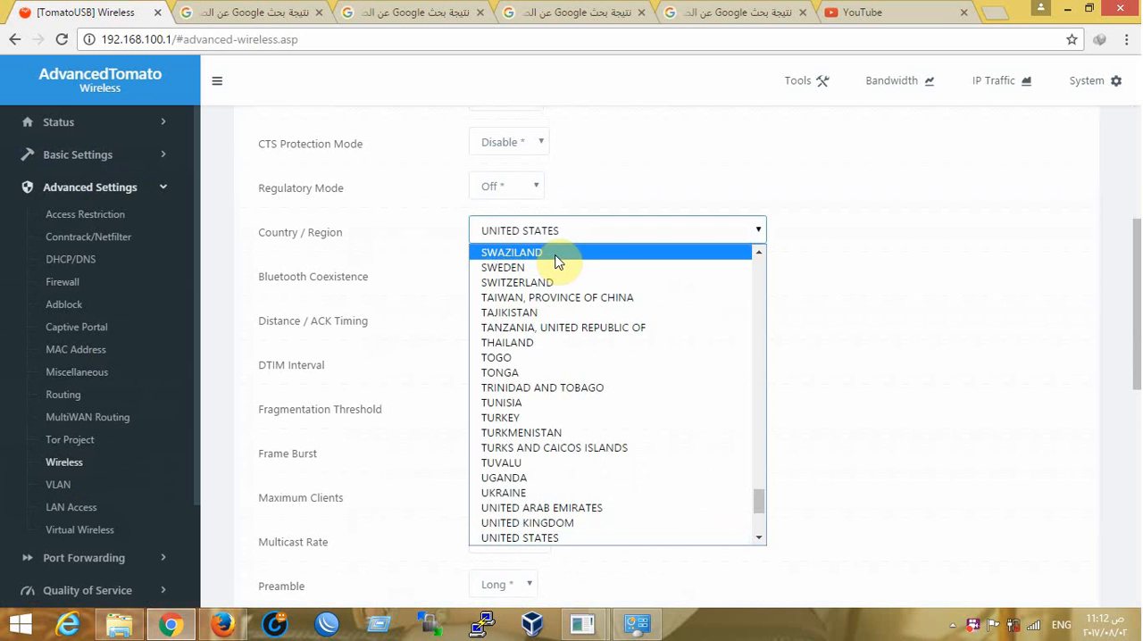
pyautogui.write('japan')
pyautogui.click(511, 265)
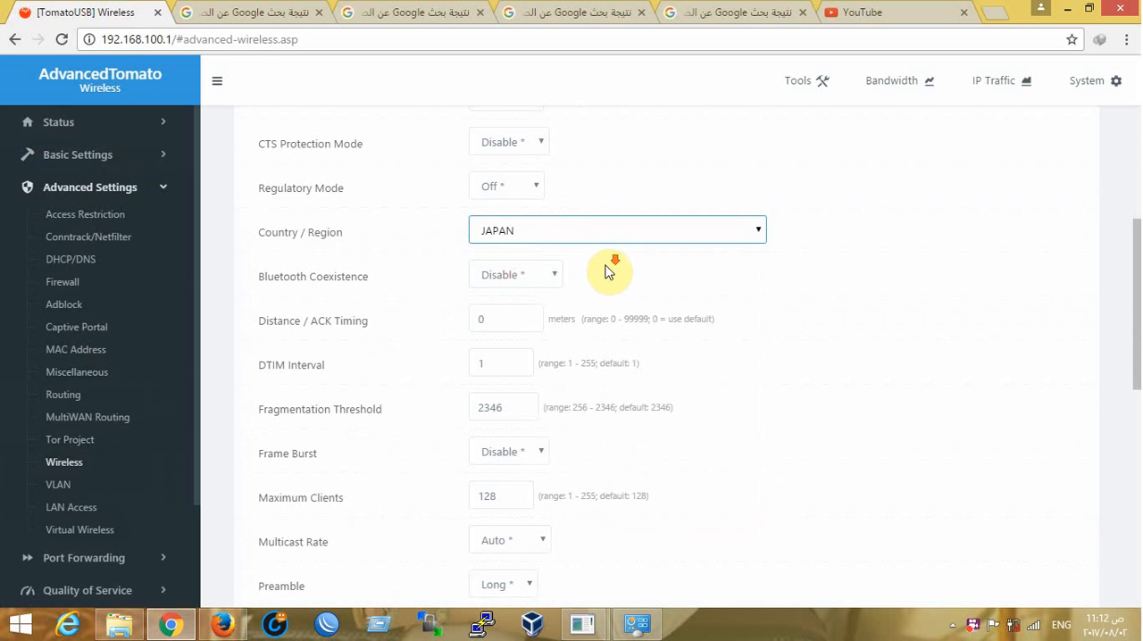
pyautogui.scroll(-10, 473, 421)
pyautogui.click(258, 563)
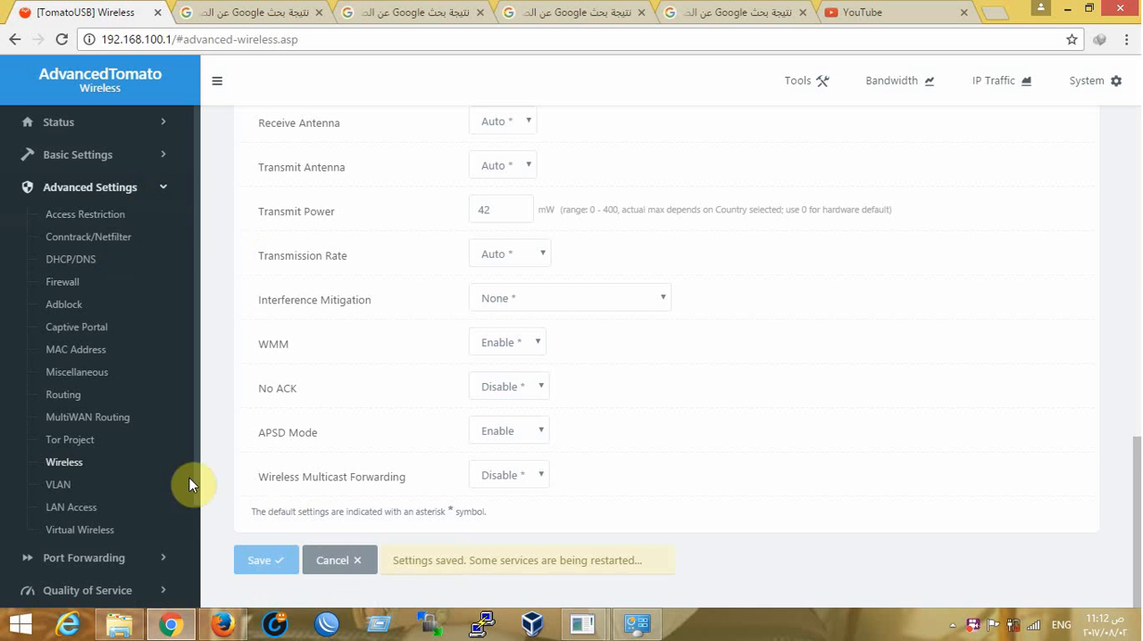
# Return to the basic Network settings and examine the channels offered for the 2.4 GHz interface
pyautogui.click(81, 155)
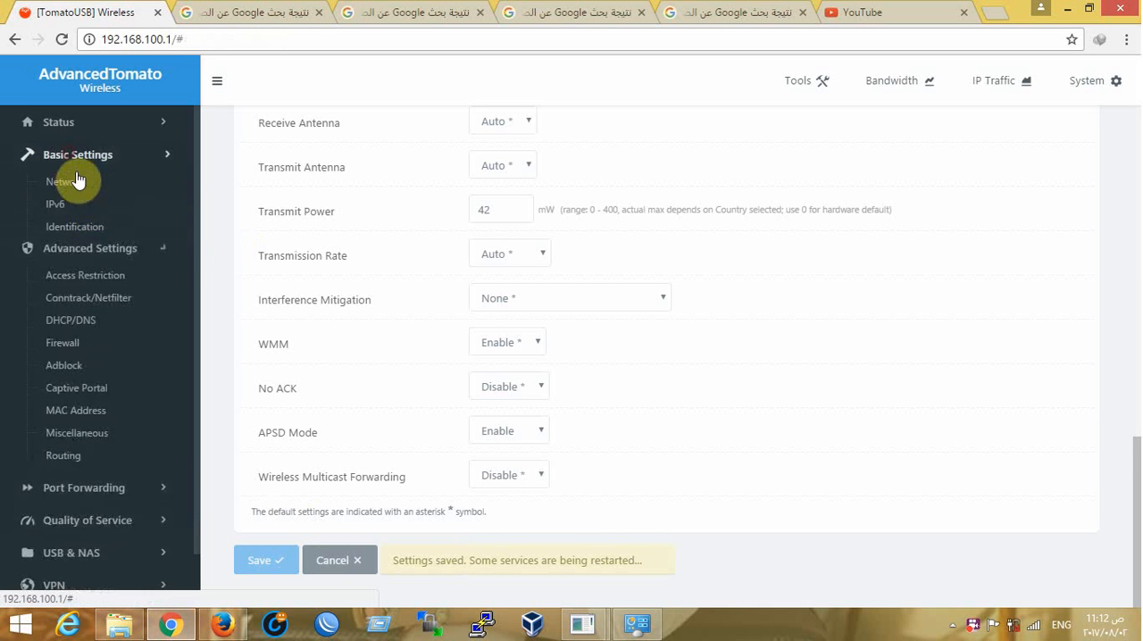
pyautogui.click(70, 181)
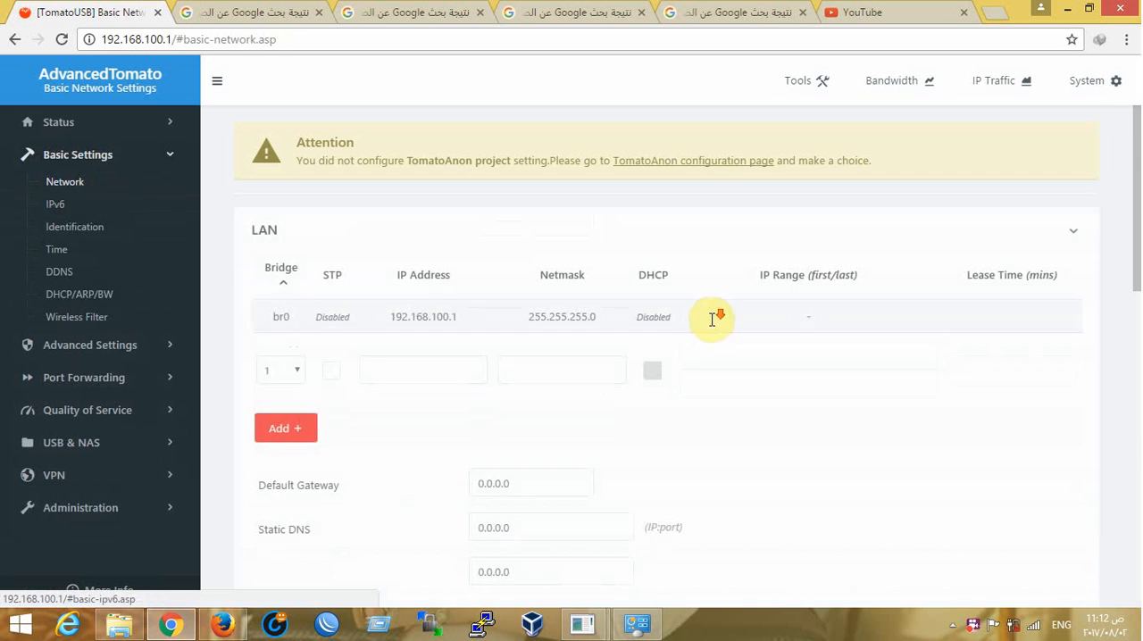
pyautogui.scroll(-10, 712, 319)
pyautogui.click(518, 389)
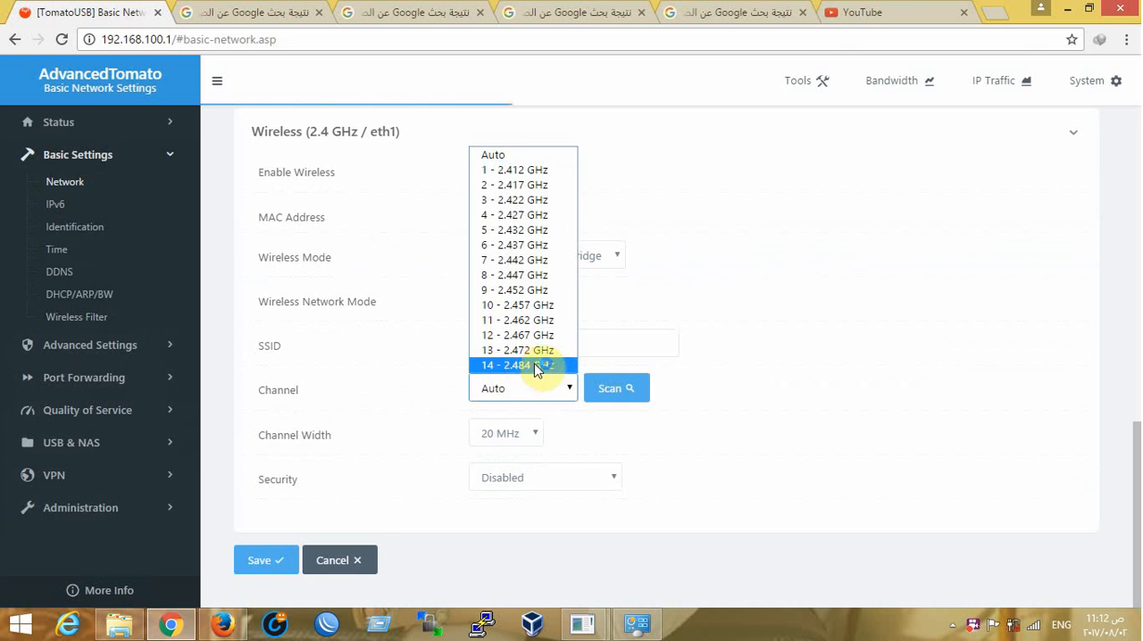
pyautogui.scroll(-10, 526, 342)
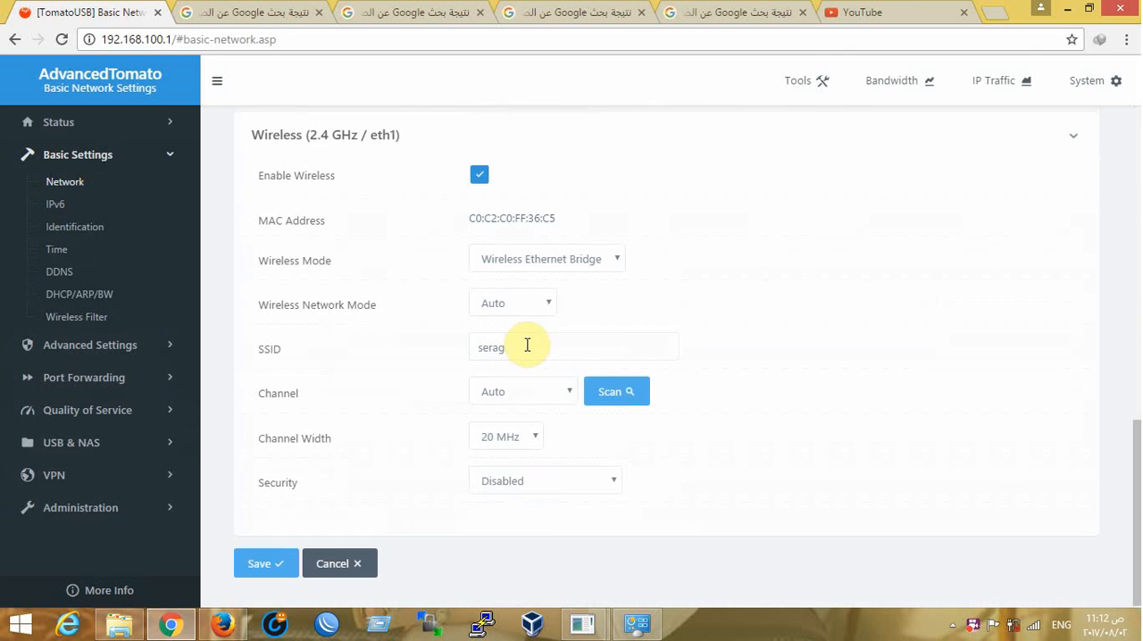
pyautogui.click(524, 304)
pyautogui.click(839, 300)
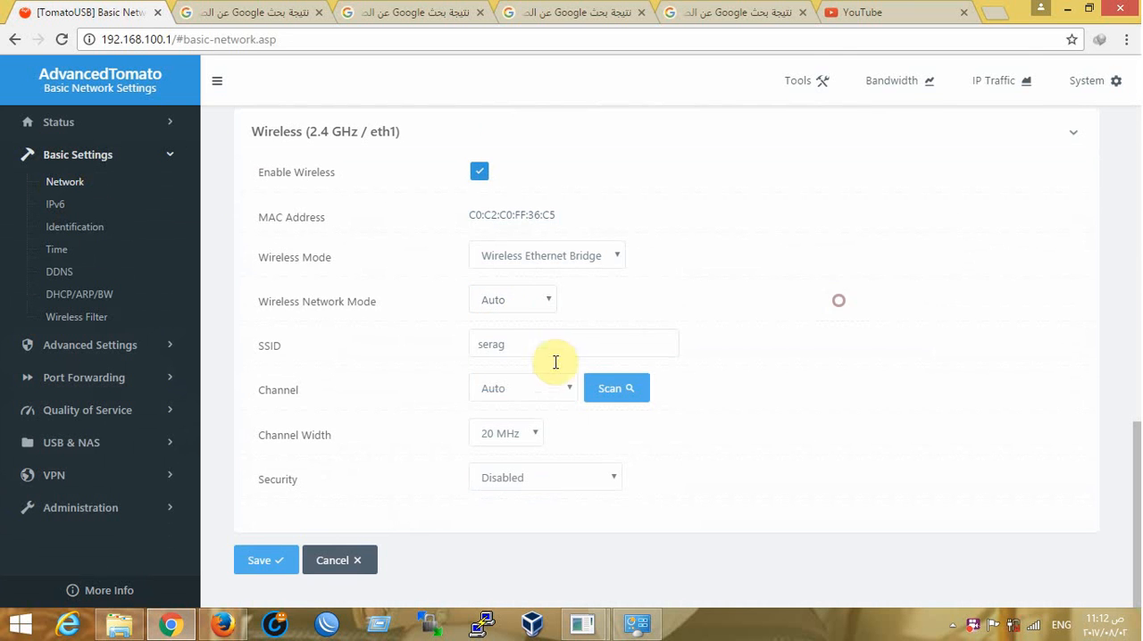
pyautogui.click(554, 392)
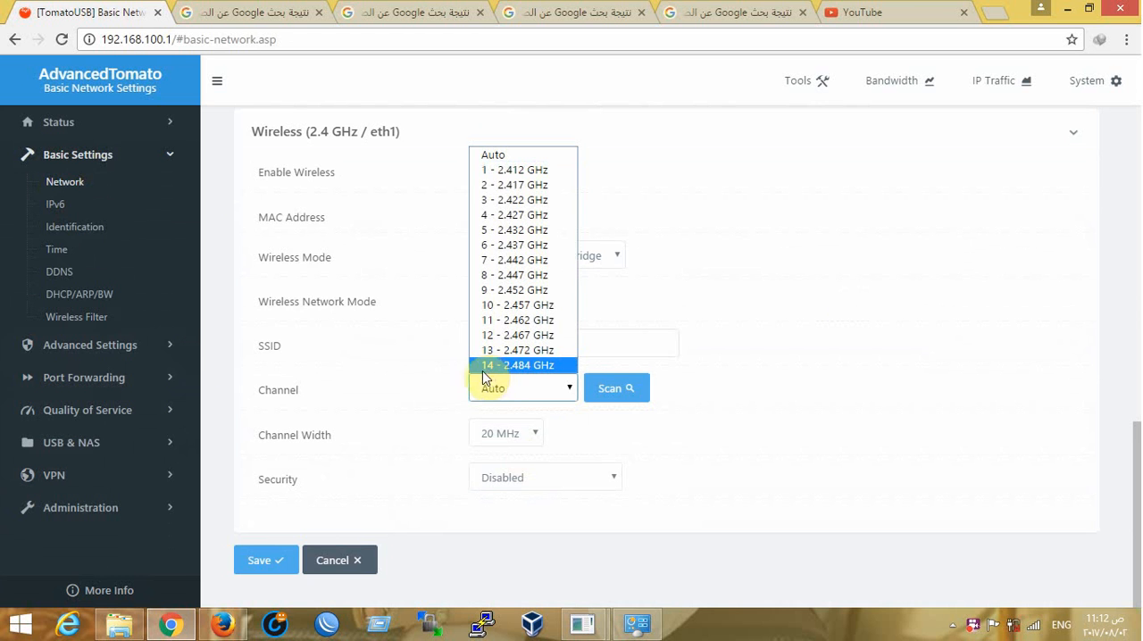
# Check the Country / Region setting on the advanced Wireless page, leaving the selection as it is
pyautogui.click(25, 345)
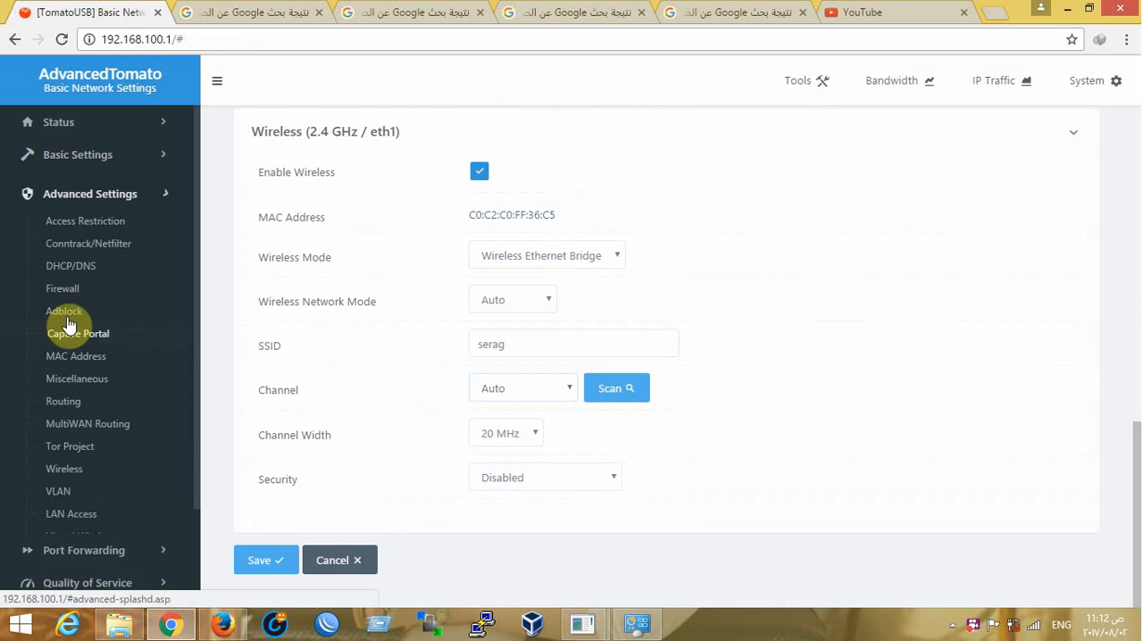
pyautogui.click(64, 464)
pyautogui.scroll(-6, 563, 268)
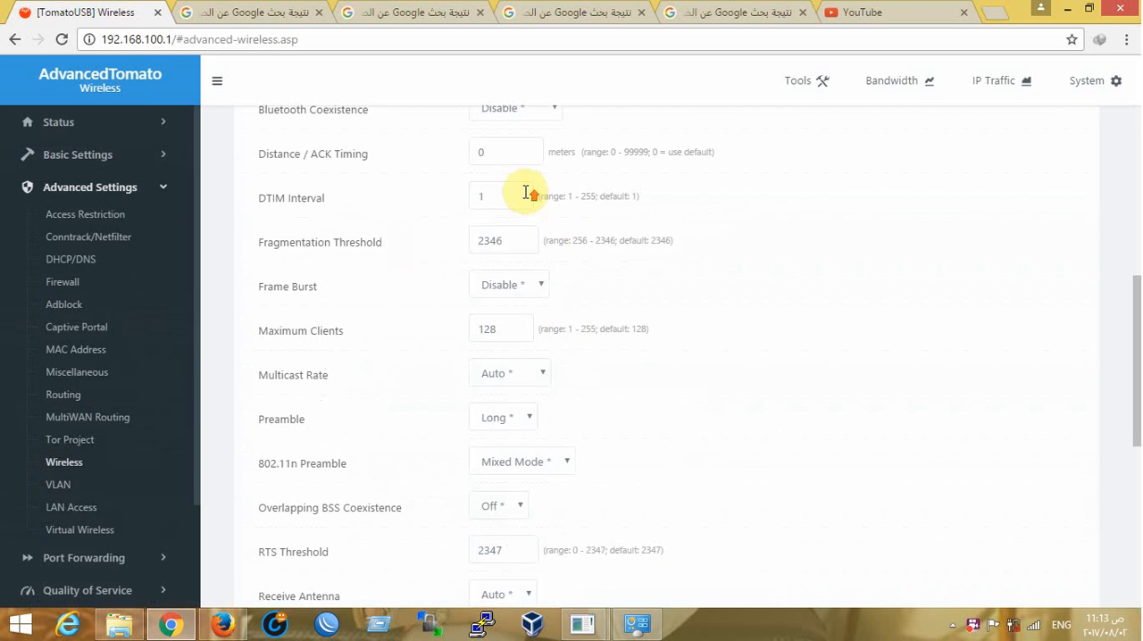
pyautogui.scroll(3, 527, 193)
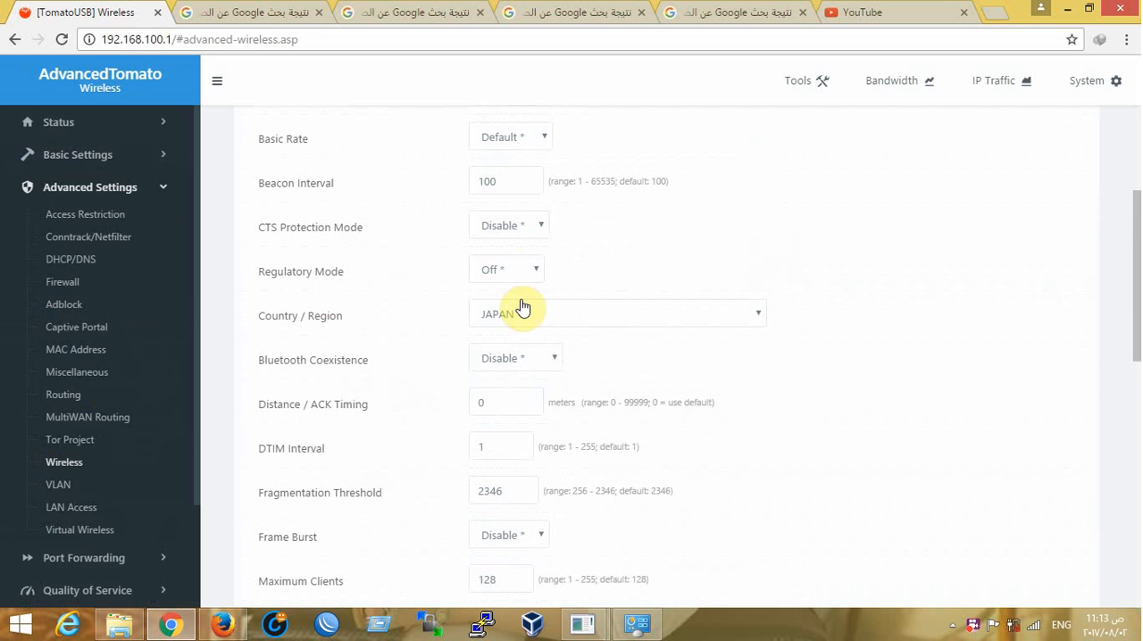
pyautogui.click(563, 315)
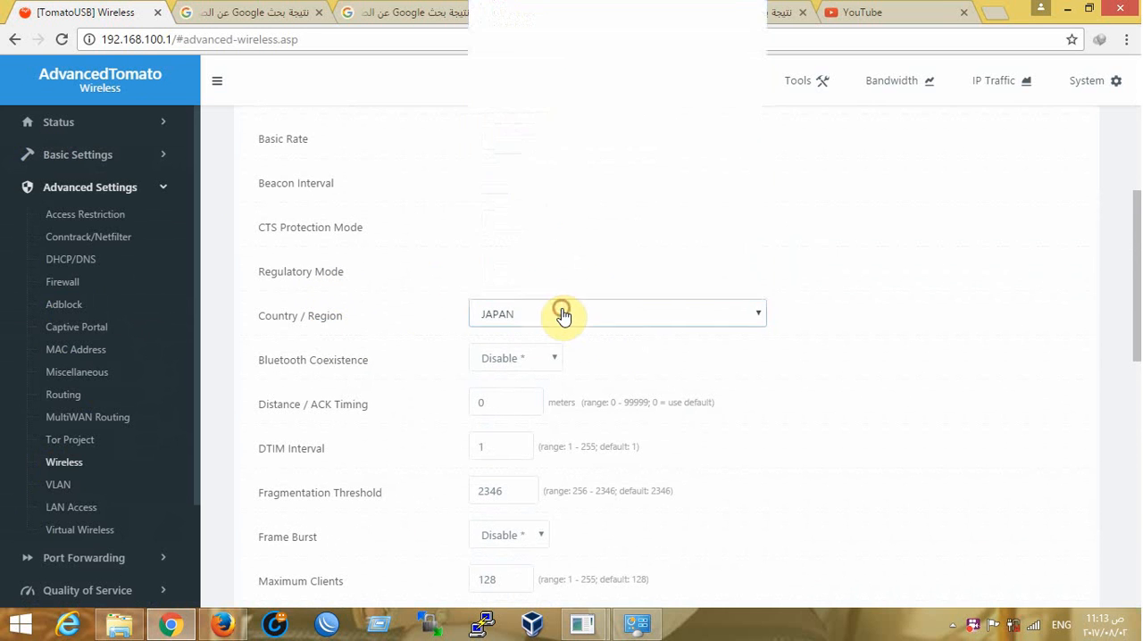
pyautogui.click(1045, 348)
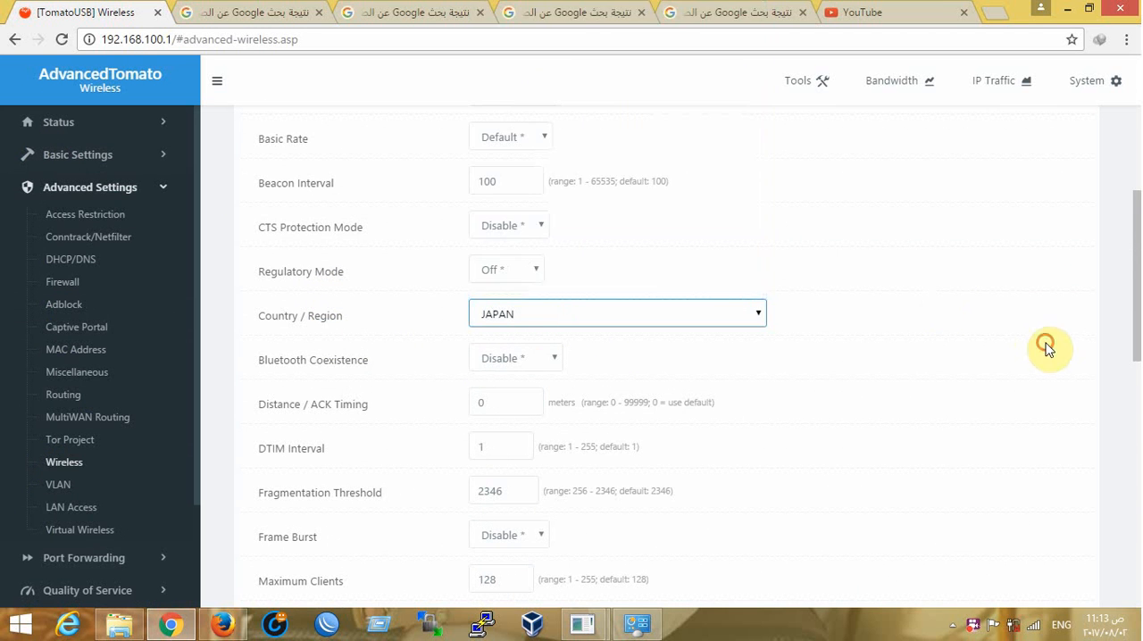
# Open the Virtual Wireless interfaces overview in the router's advanced settings
pyautogui.click(93, 156)
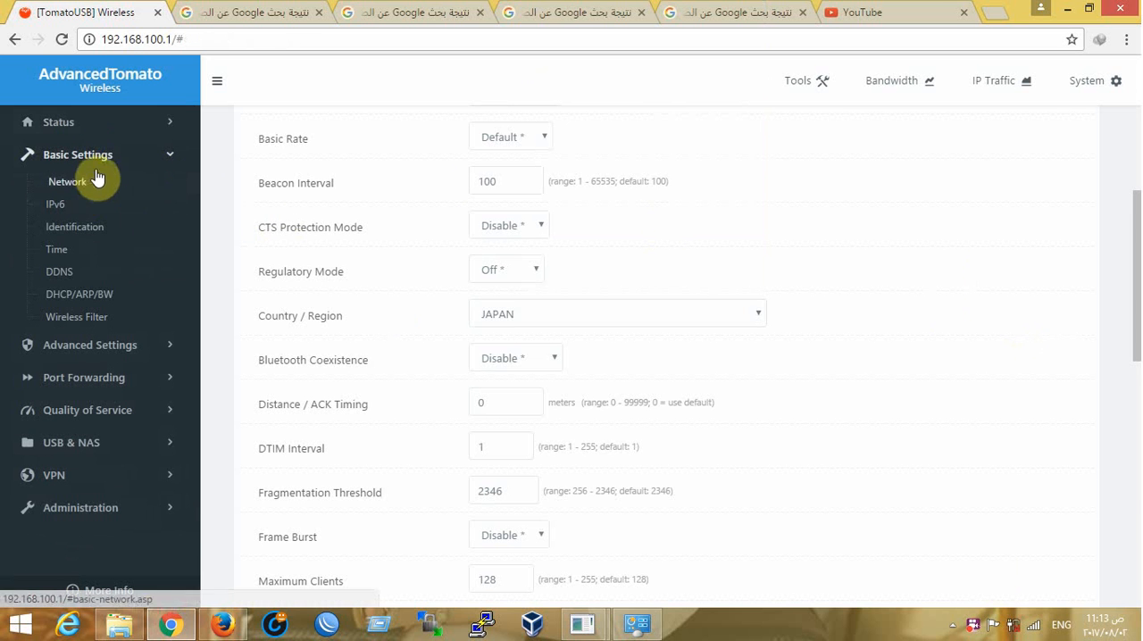
pyautogui.click(79, 347)
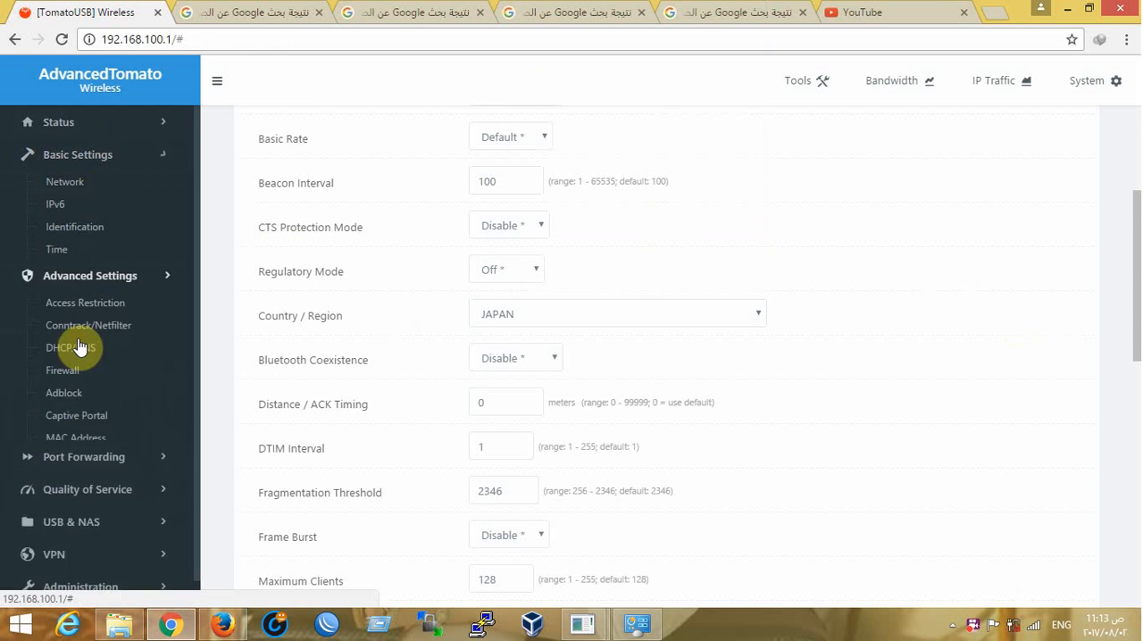
pyautogui.scroll(-2, 60, 290)
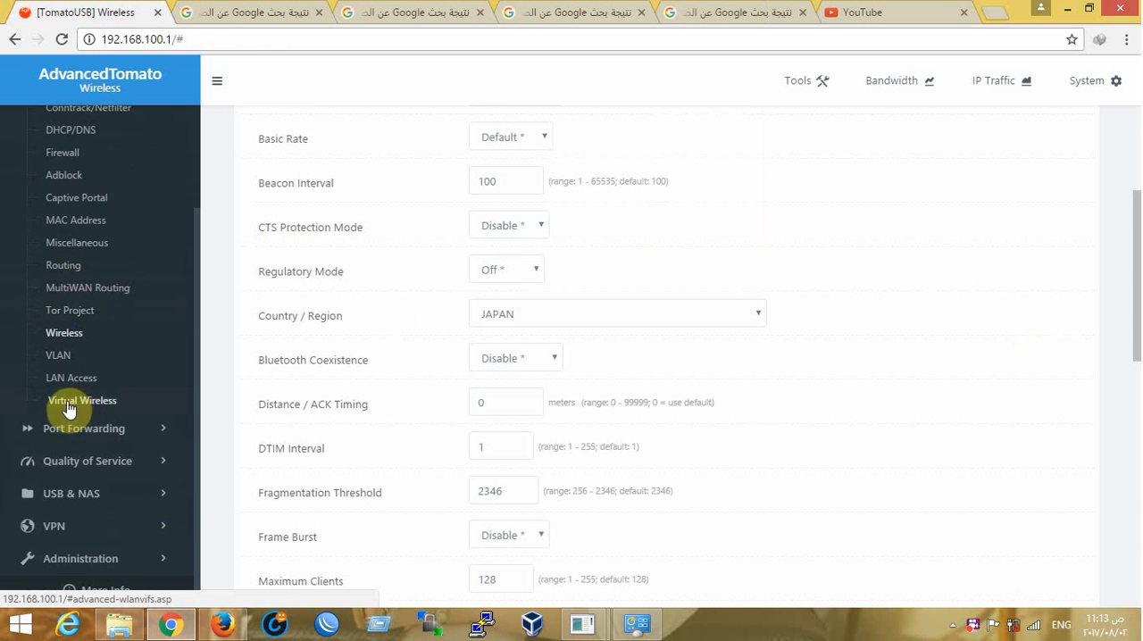
pyautogui.scroll(2, 82, 403)
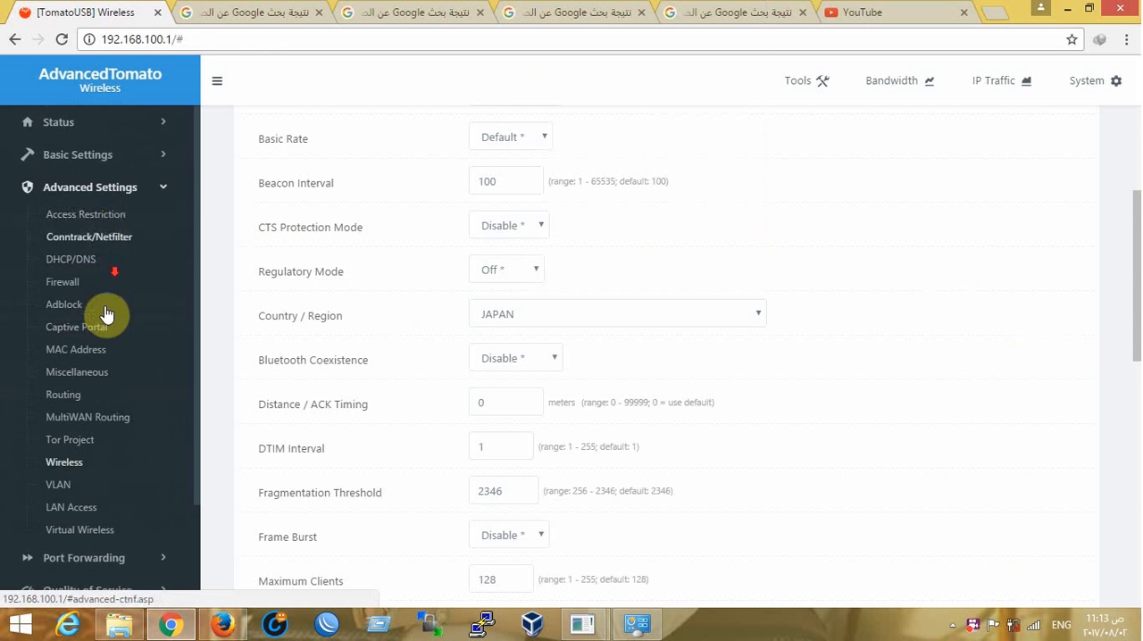
pyautogui.scroll(-2, 92, 352)
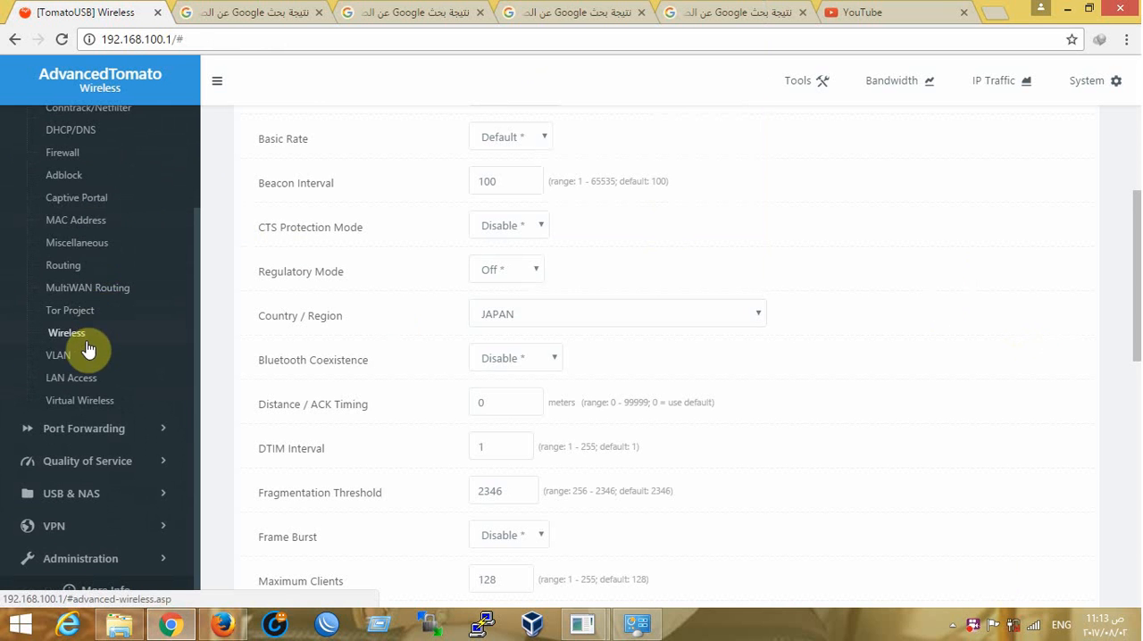
pyautogui.click(83, 406)
pyautogui.scroll(-1, 393, 268)
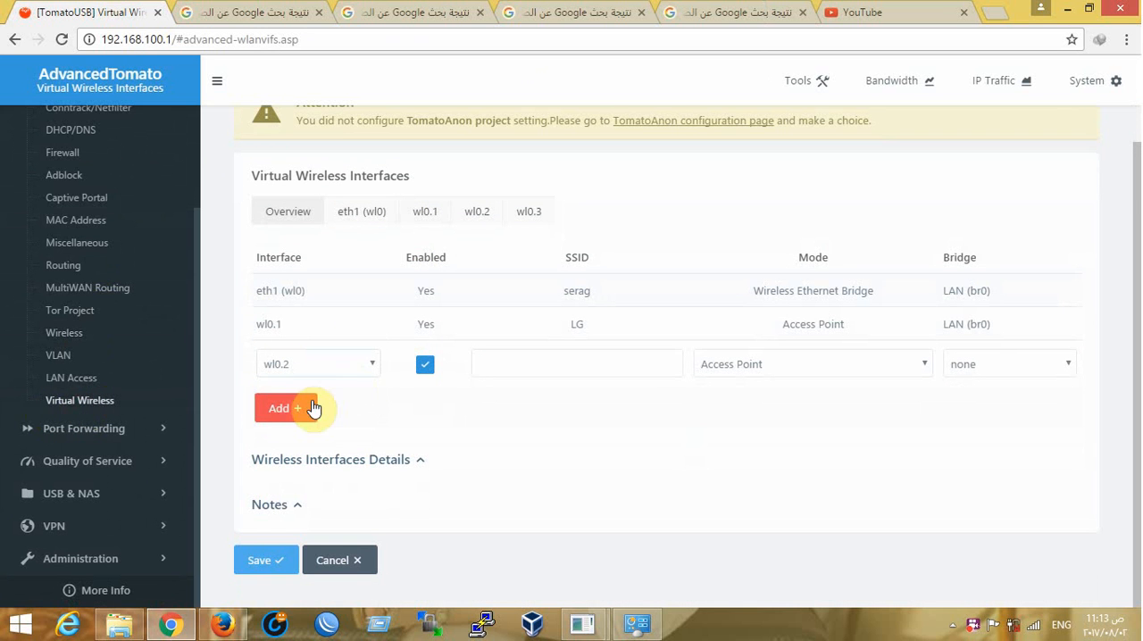
# Add wl0.2 as an enabled access point with SSID LG2, bridged to LAN (br0)
pyautogui.click(344, 368)
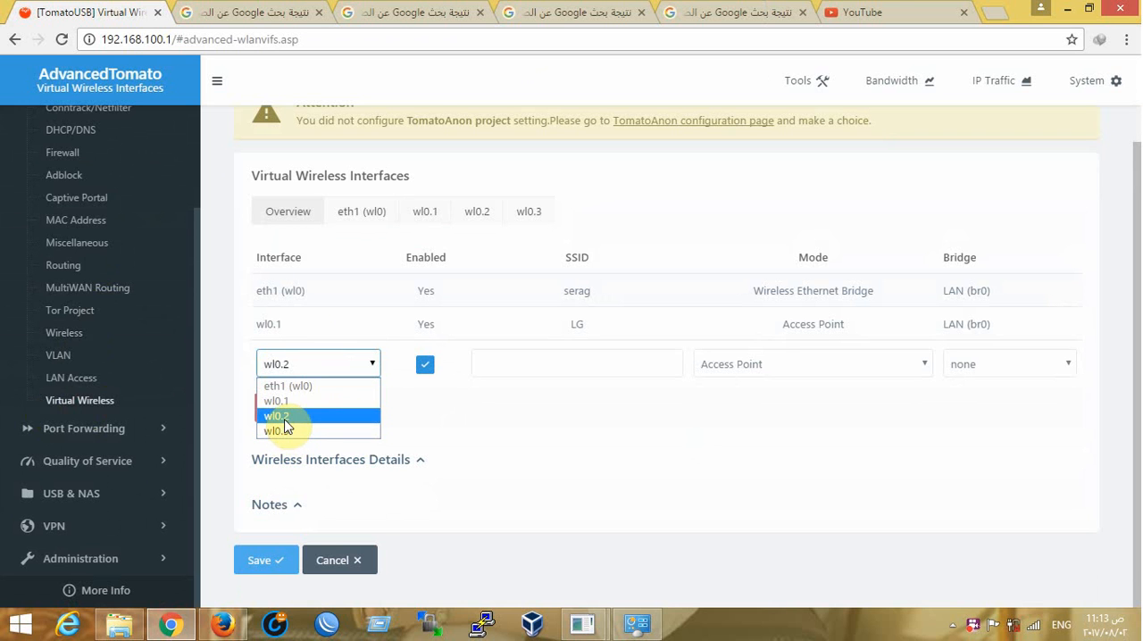
pyautogui.click(426, 421)
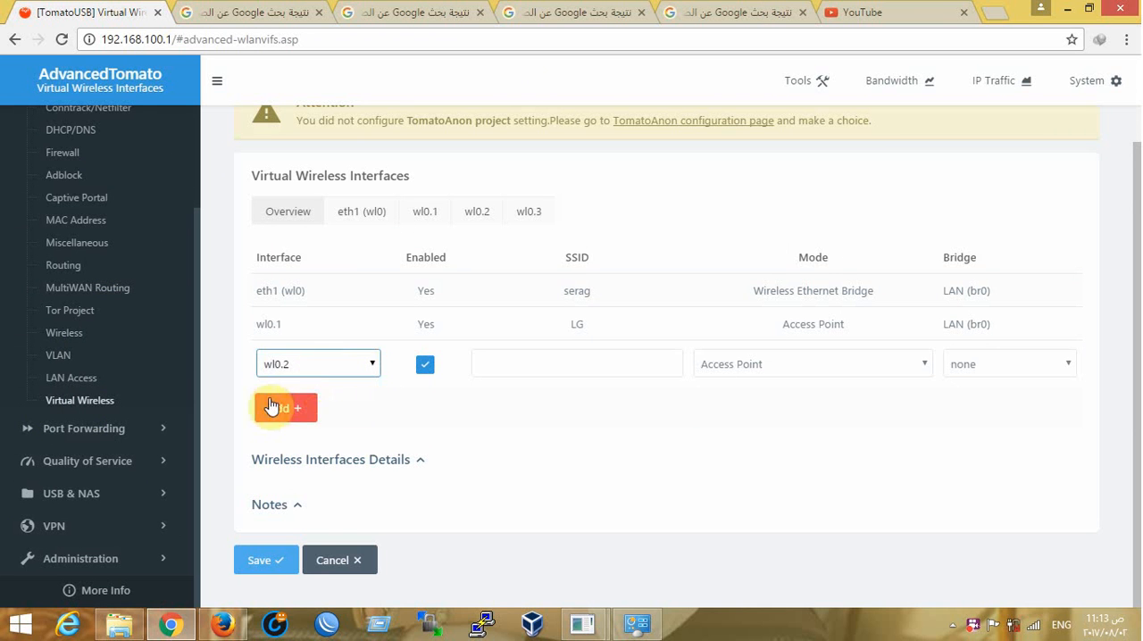
pyautogui.click(512, 366)
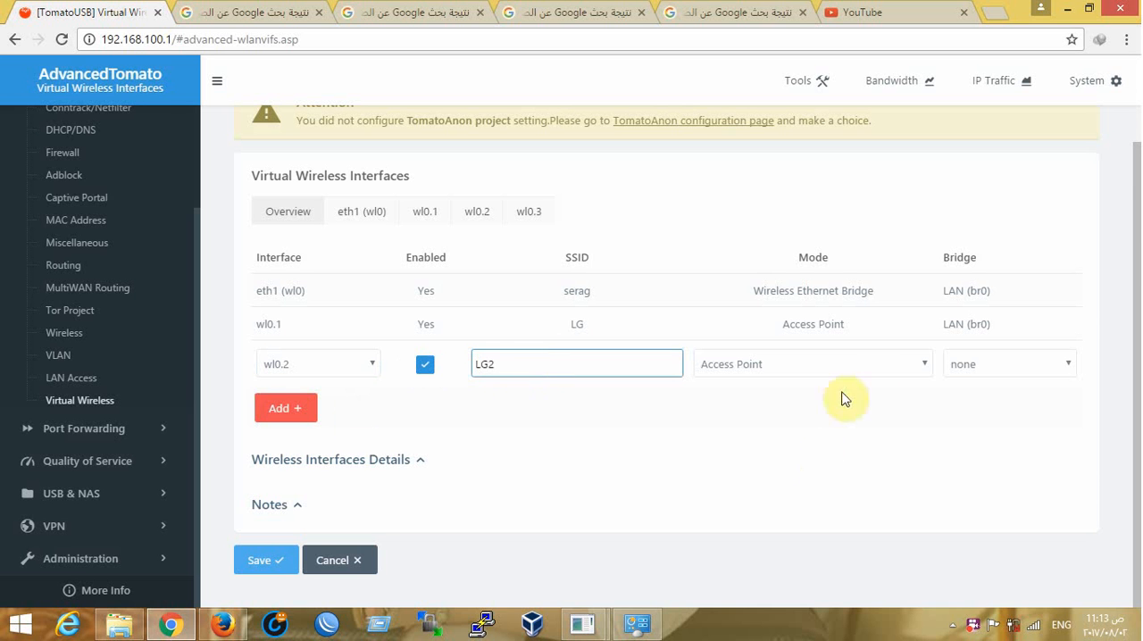
pyautogui.click(965, 362)
pyautogui.click(989, 388)
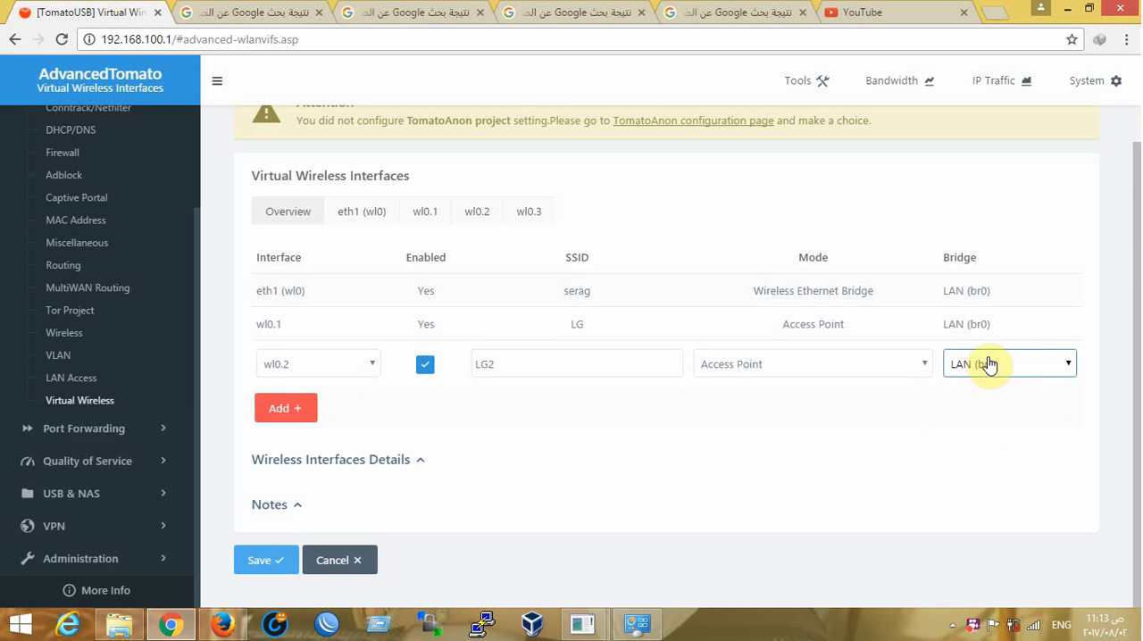
pyautogui.click(310, 408)
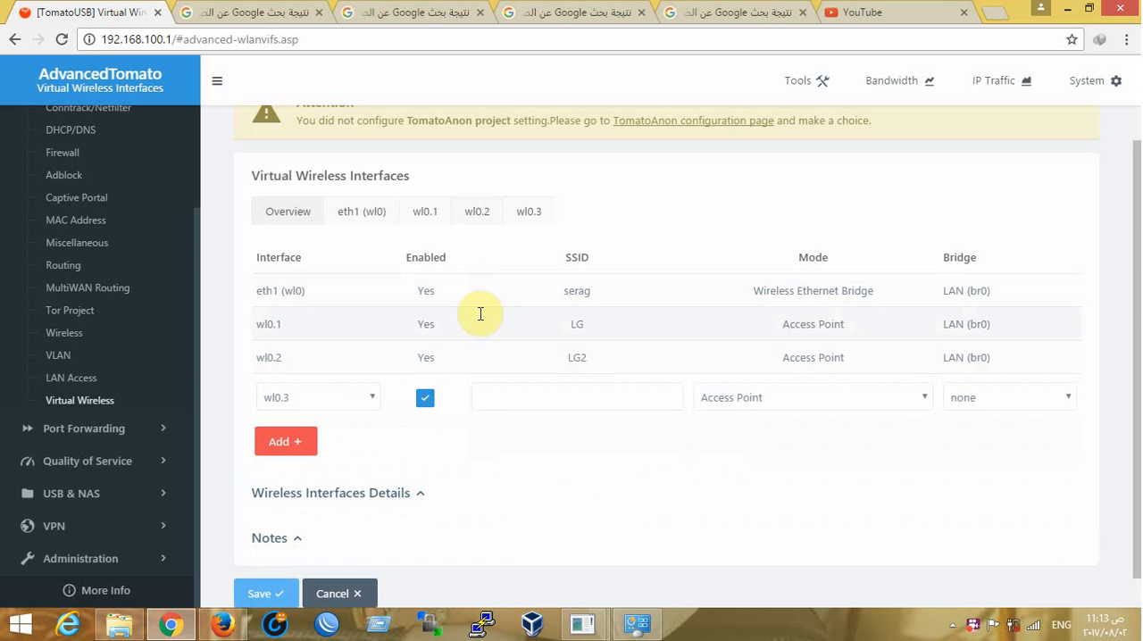
# Add wl0.3 as an enabled access point with SSID LG3, bridged to LAN (br0)
pyautogui.click(508, 363)
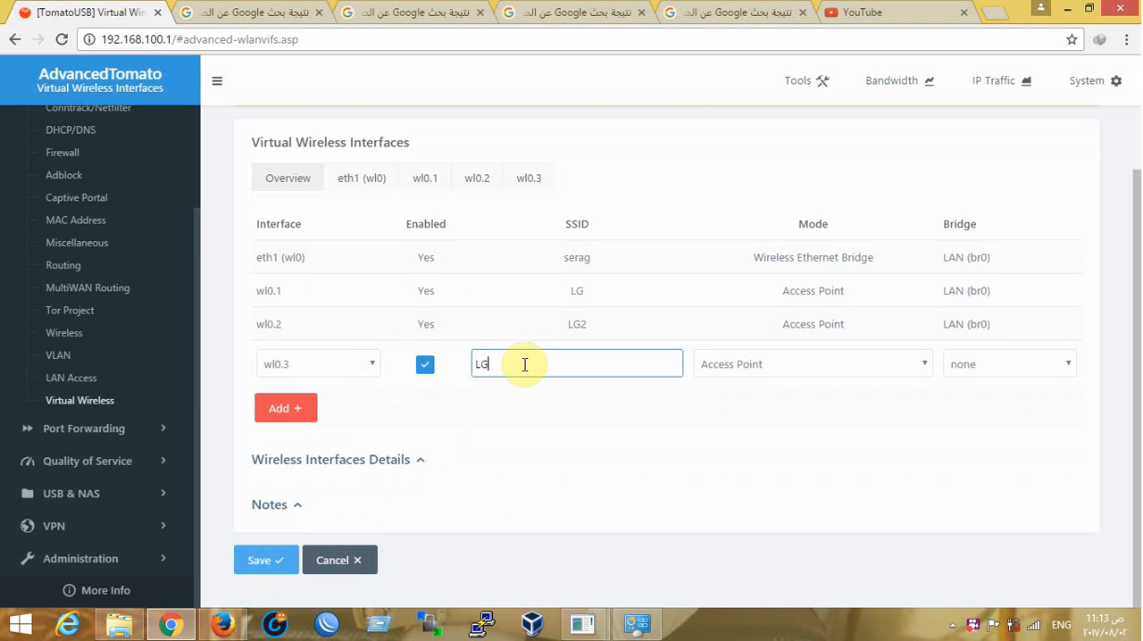
pyautogui.click(1002, 364)
pyautogui.click(988, 386)
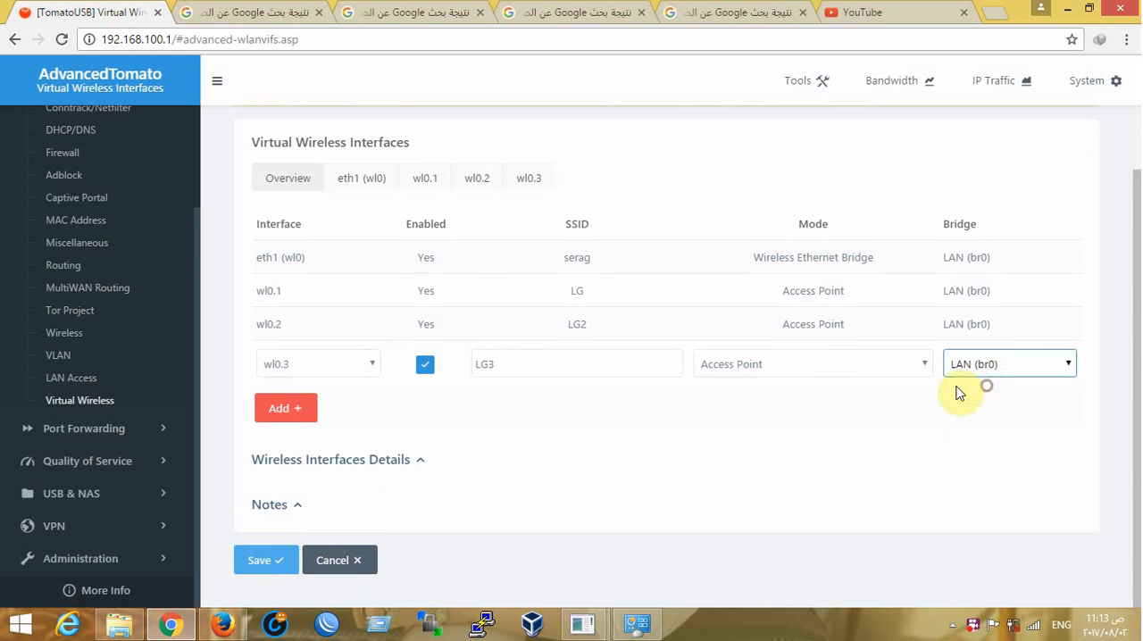
pyautogui.click(820, 371)
pyautogui.click(820, 372)
pyautogui.click(268, 409)
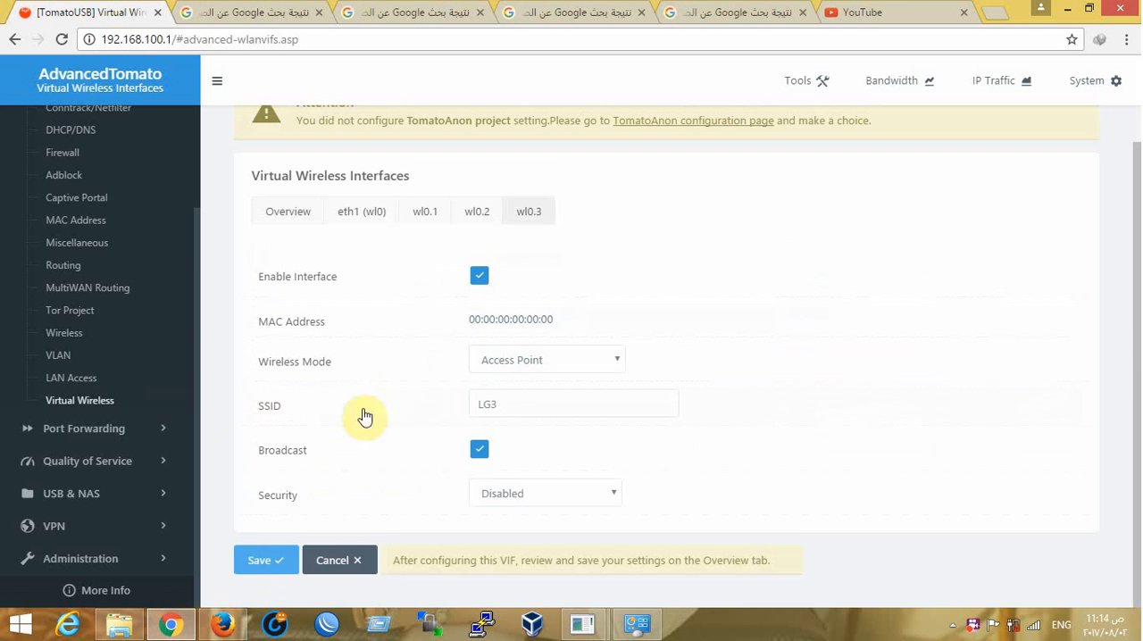
# Save the wl0.3 interface configuration and the virtual wireless interfaces overview
pyautogui.click(264, 565)
pyautogui.scroll(-1, 235, 383)
pyautogui.click(291, 560)
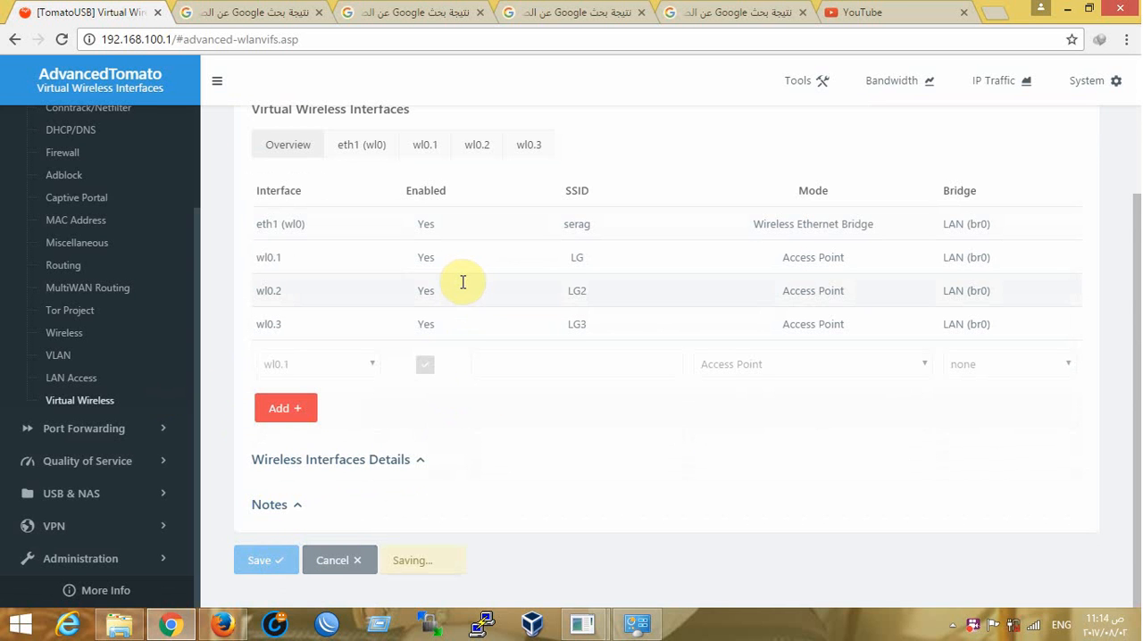
pyautogui.click(576, 223)
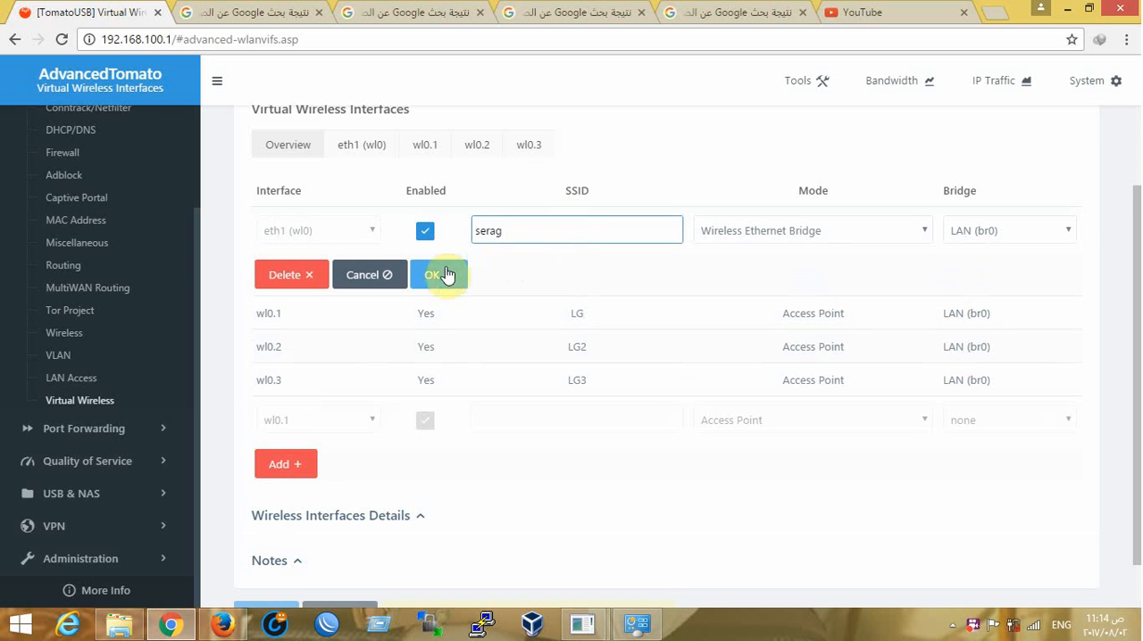
pyautogui.click(366, 279)
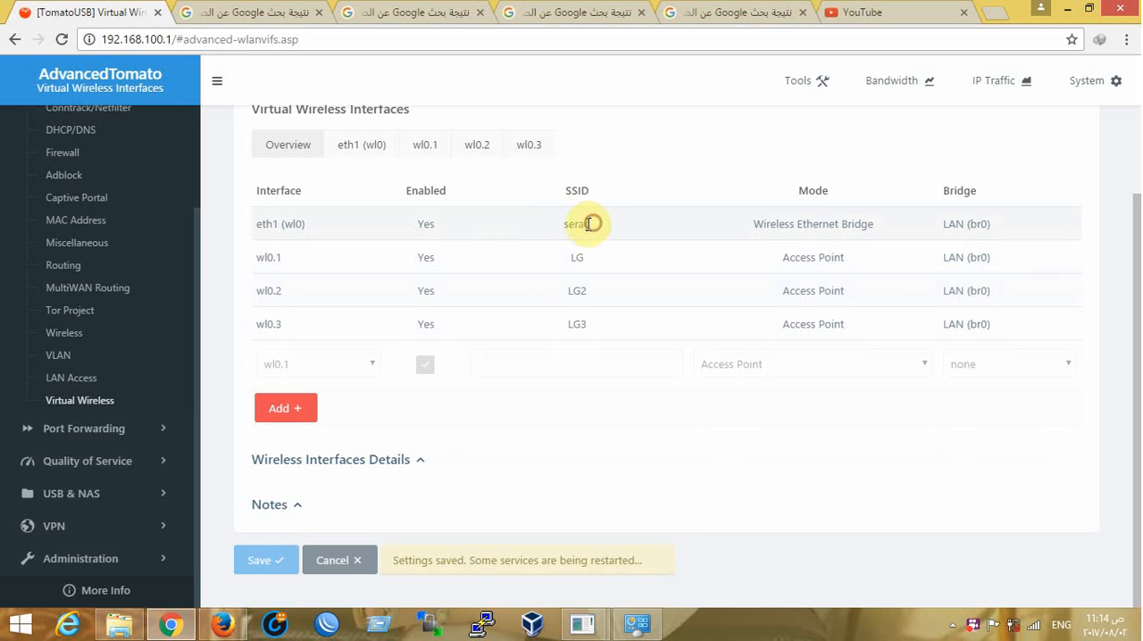
pyautogui.click(560, 223)
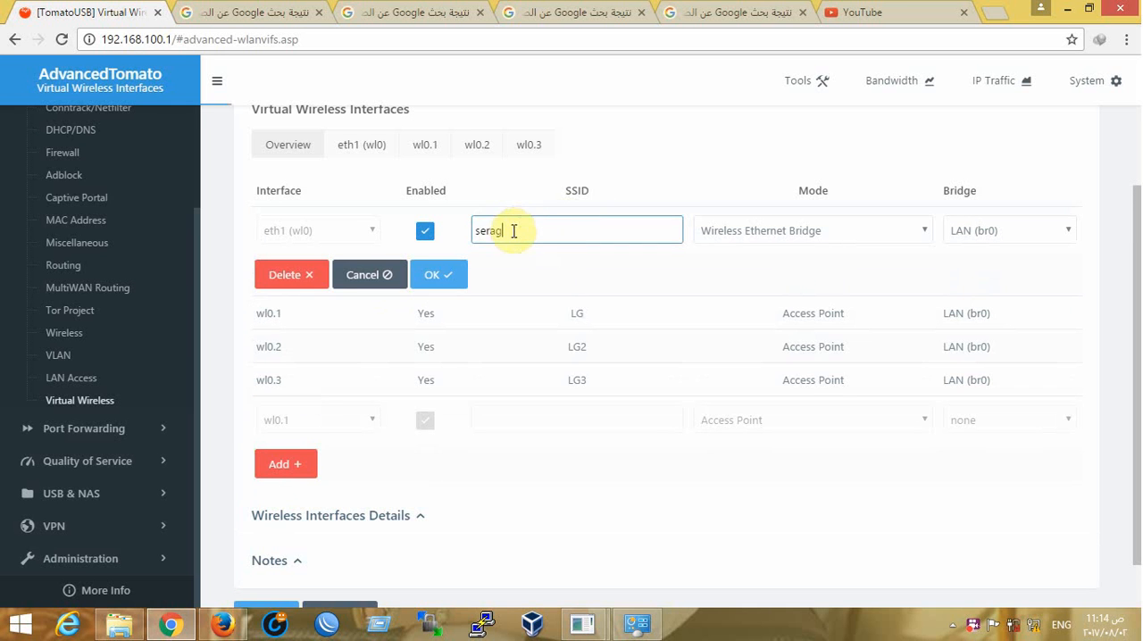
pyautogui.click(380, 275)
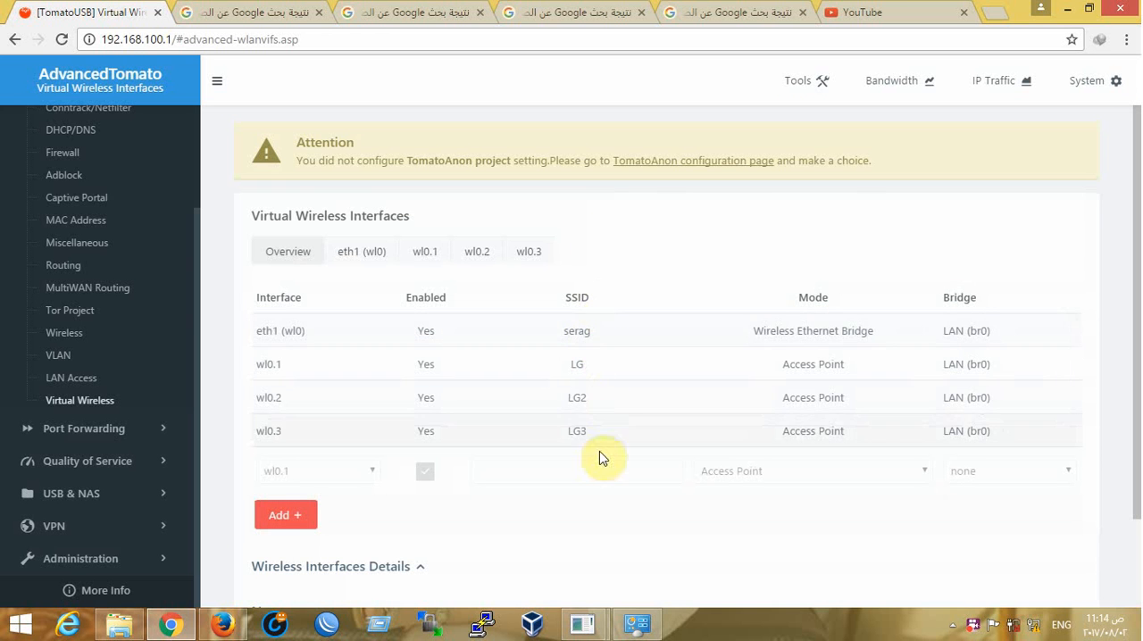
pyautogui.scroll(-2, 620, 273)
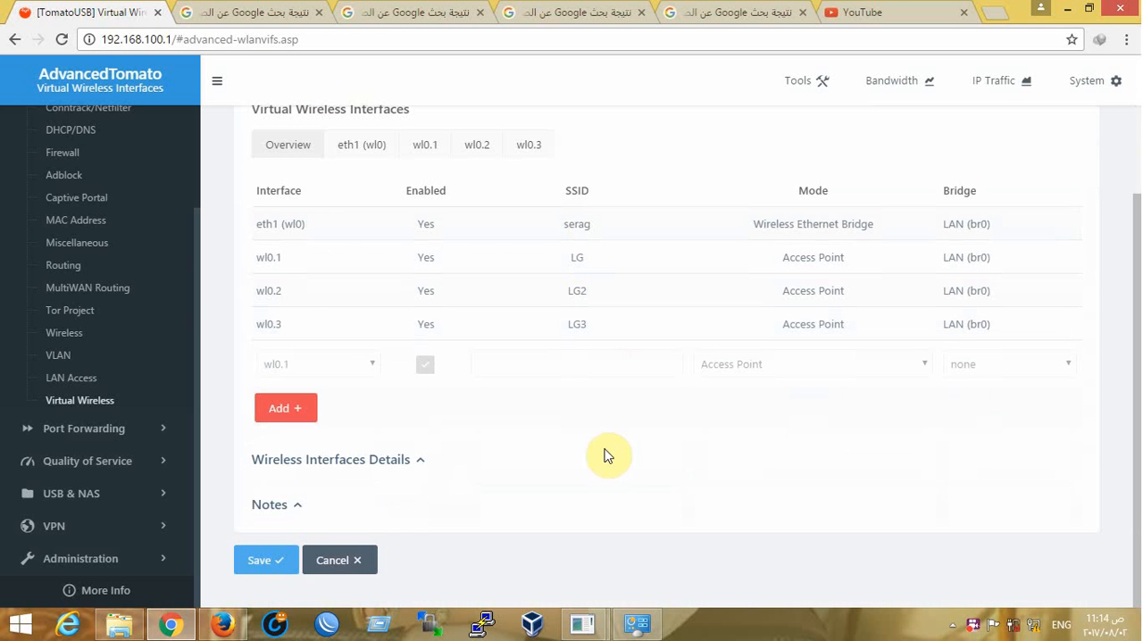
pyautogui.click(326, 563)
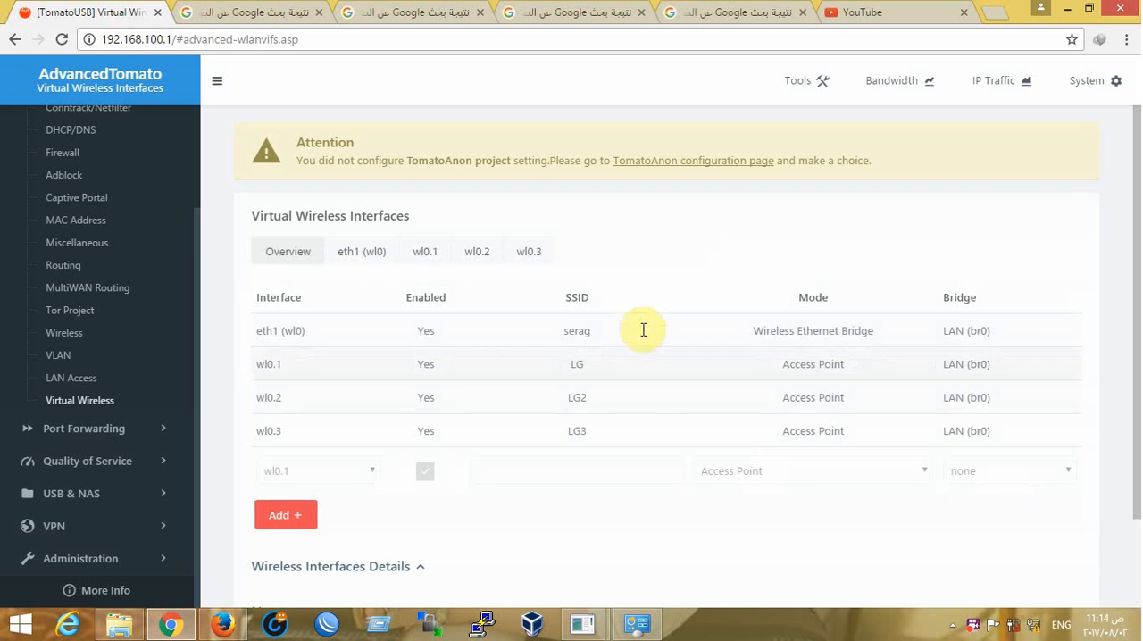
# Check the computer's list of available Wi-Fi networks for LG, LG2 and LG3
pyautogui.click(1014, 625)
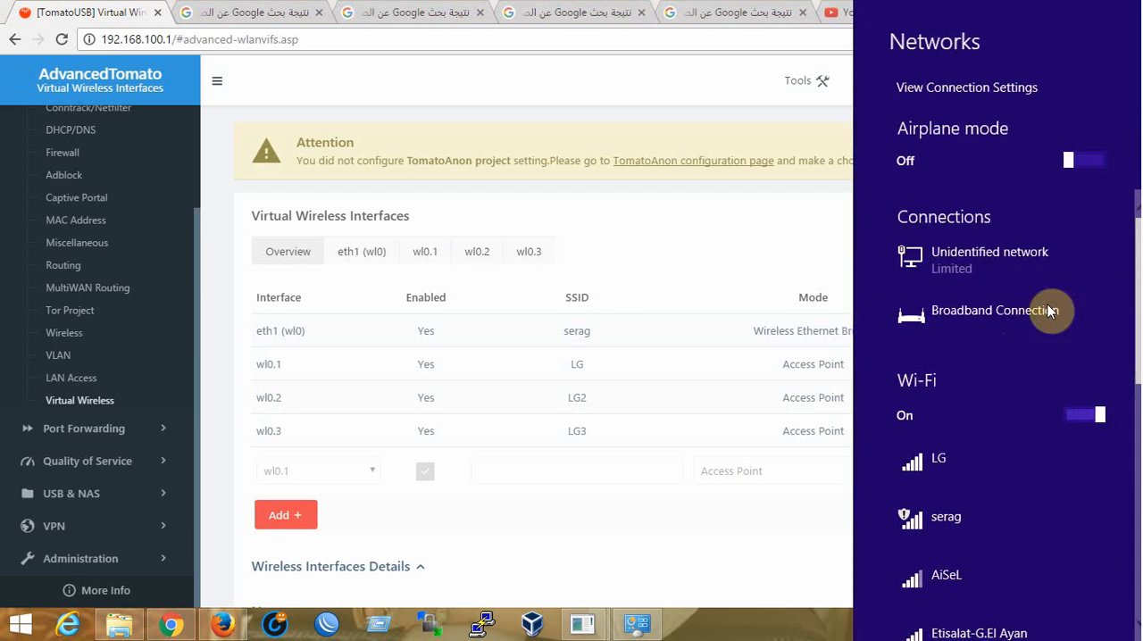
pyautogui.moveTo(1136, 265); pyautogui.dragTo(1136, 353)
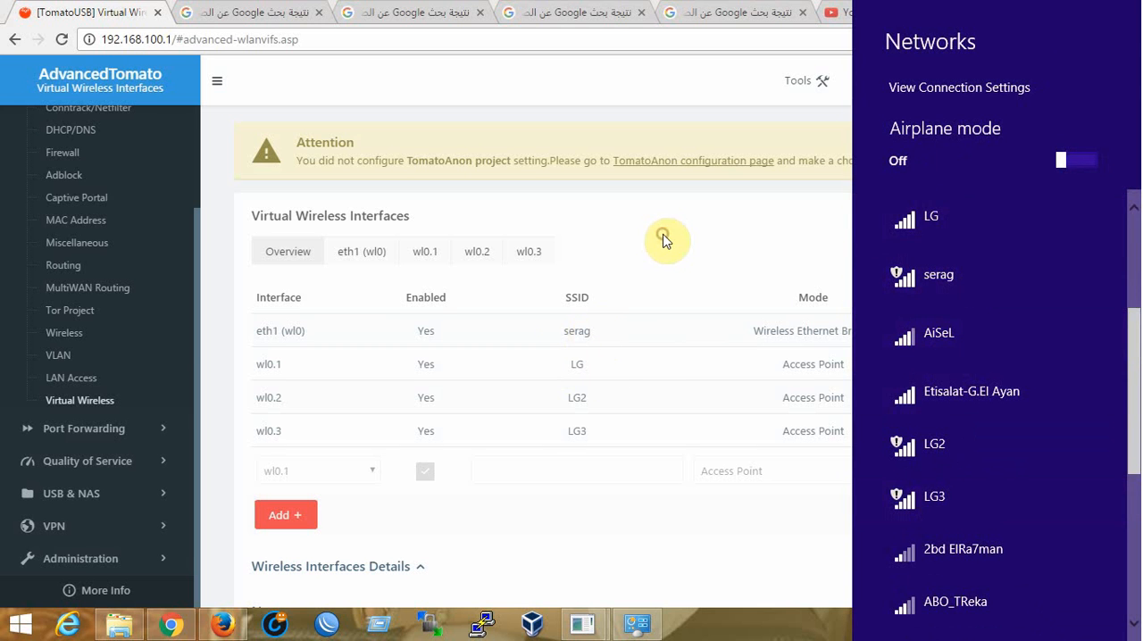
pyautogui.click(663, 240)
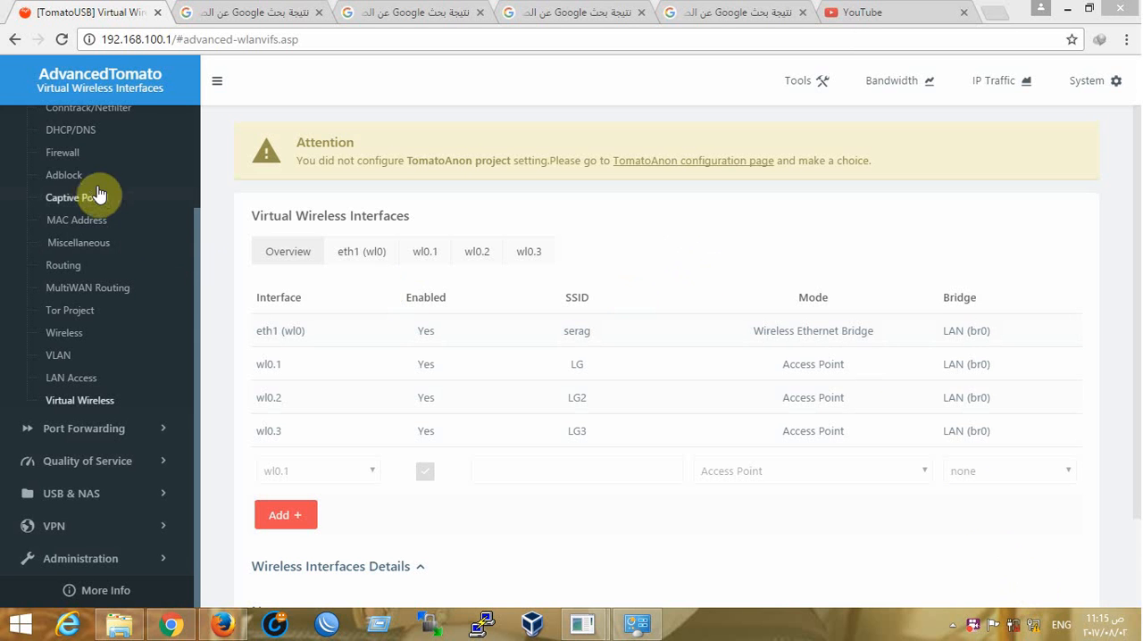
# Set the 2.4 GHz interface's Wireless Mode to Access Point + WDS in the basic Network settings
pyautogui.scroll(2, 197, 261)
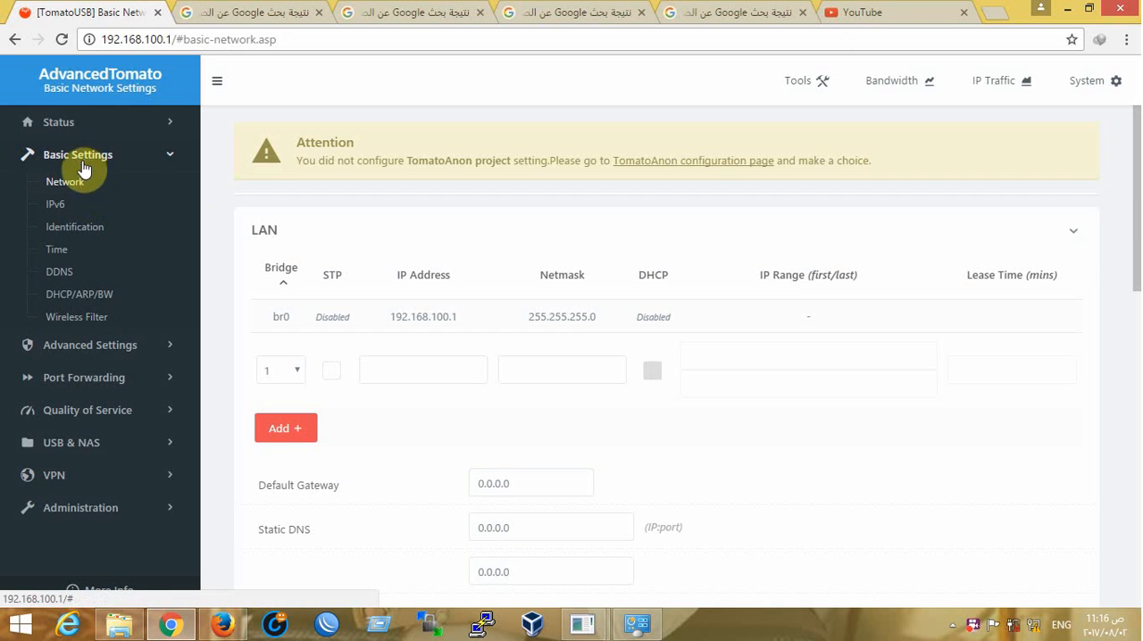
pyautogui.click(75, 184)
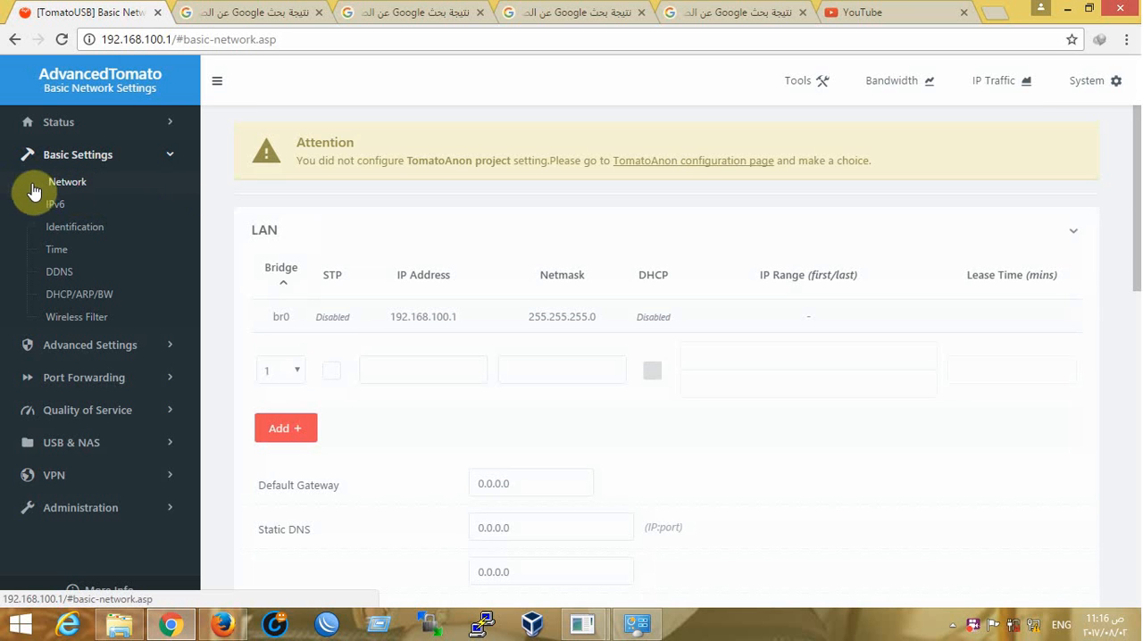
pyautogui.scroll(-8, 467, 350)
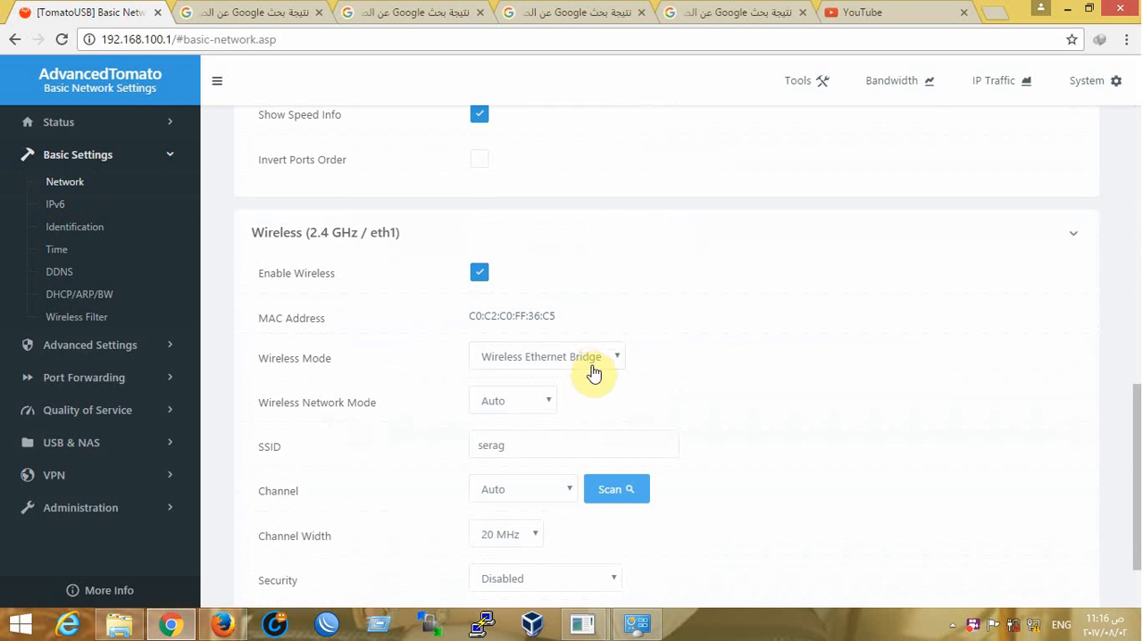
pyautogui.click(592, 366)
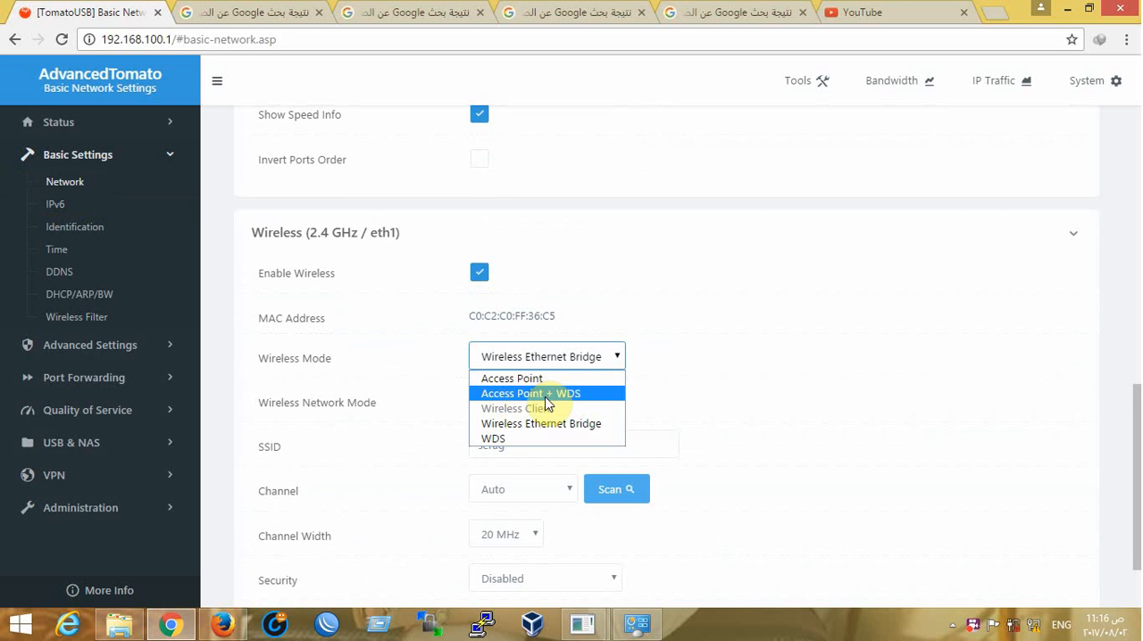
pyautogui.click(545, 398)
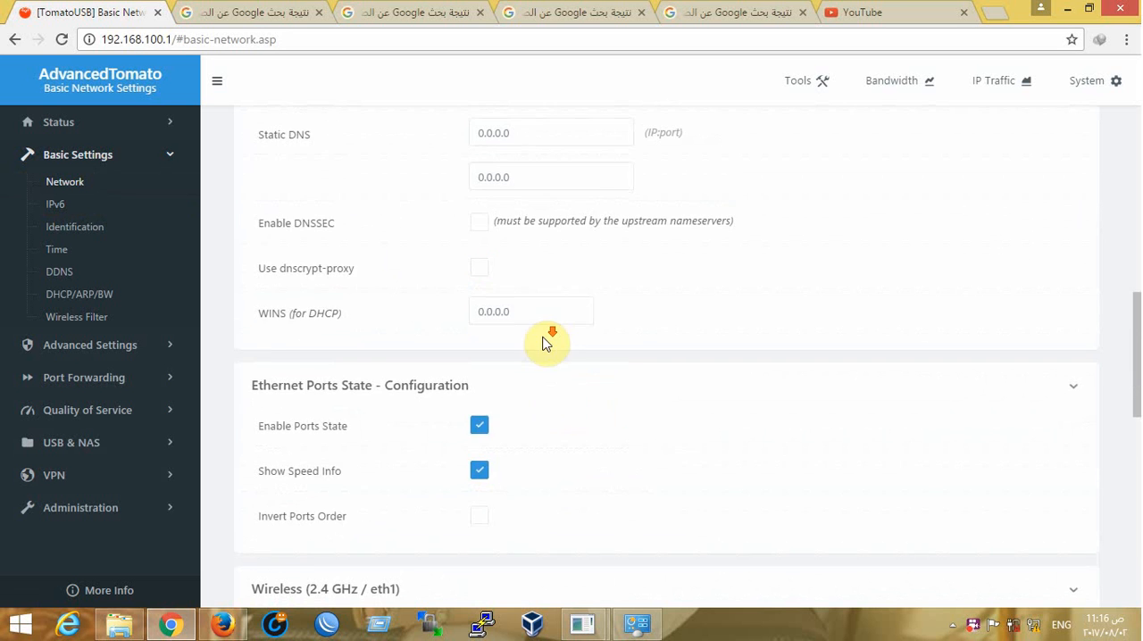
# Examine the WDS link option and its MAC address fields in the 2.4 GHz wireless settings
pyautogui.scroll(-8, 544, 339)
pyautogui.moveTo(571, 317); pyautogui.dragTo(472, 314)
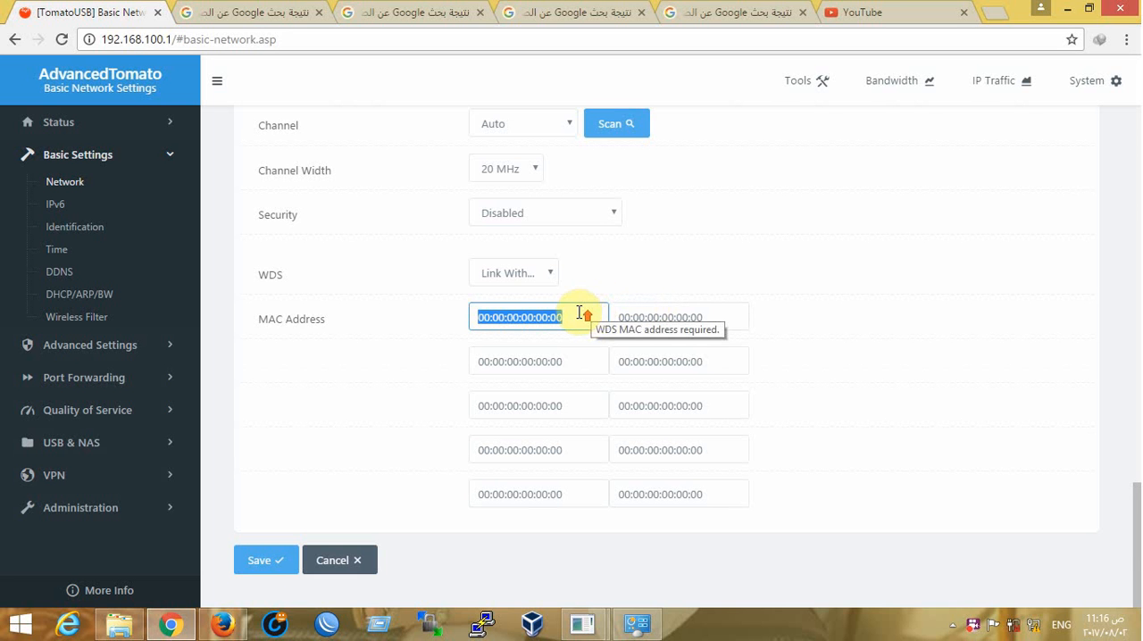
pyautogui.scroll(4, 579, 313)
pyautogui.scroll(-1, 530, 304)
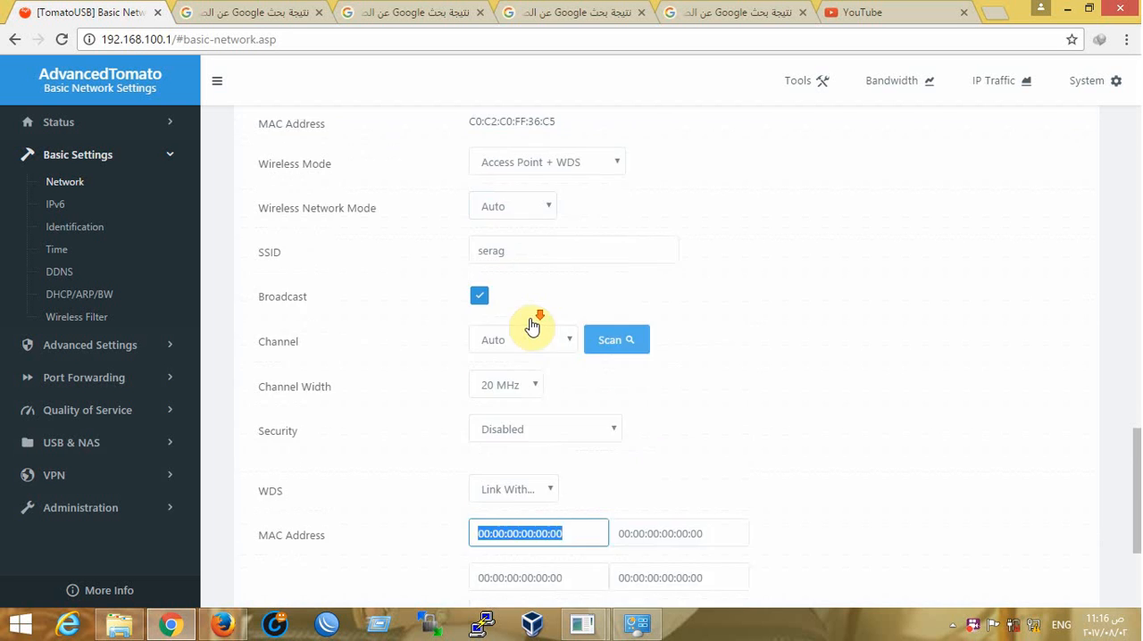
pyautogui.scroll(-3, 533, 327)
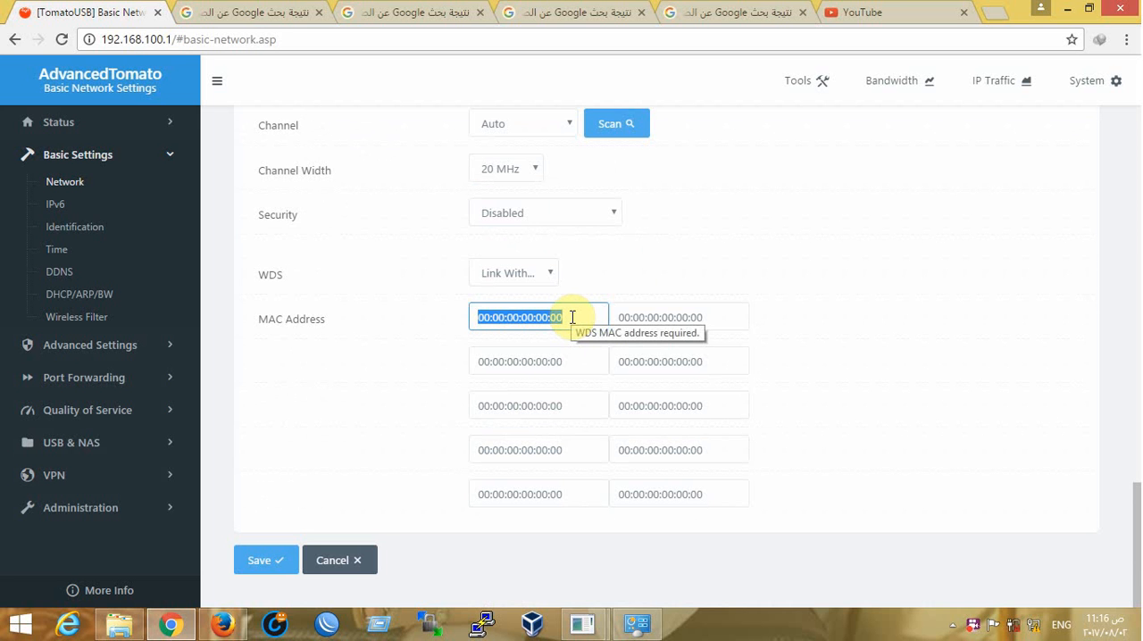
pyautogui.scroll(2, 447, 253)
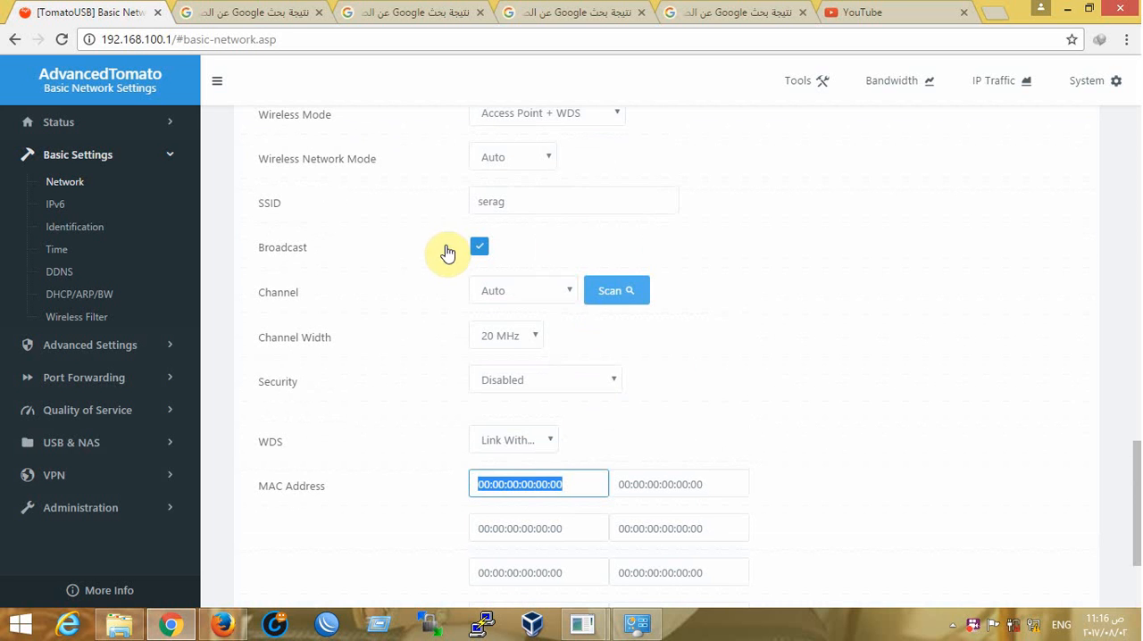
pyautogui.scroll(2, 352, 269)
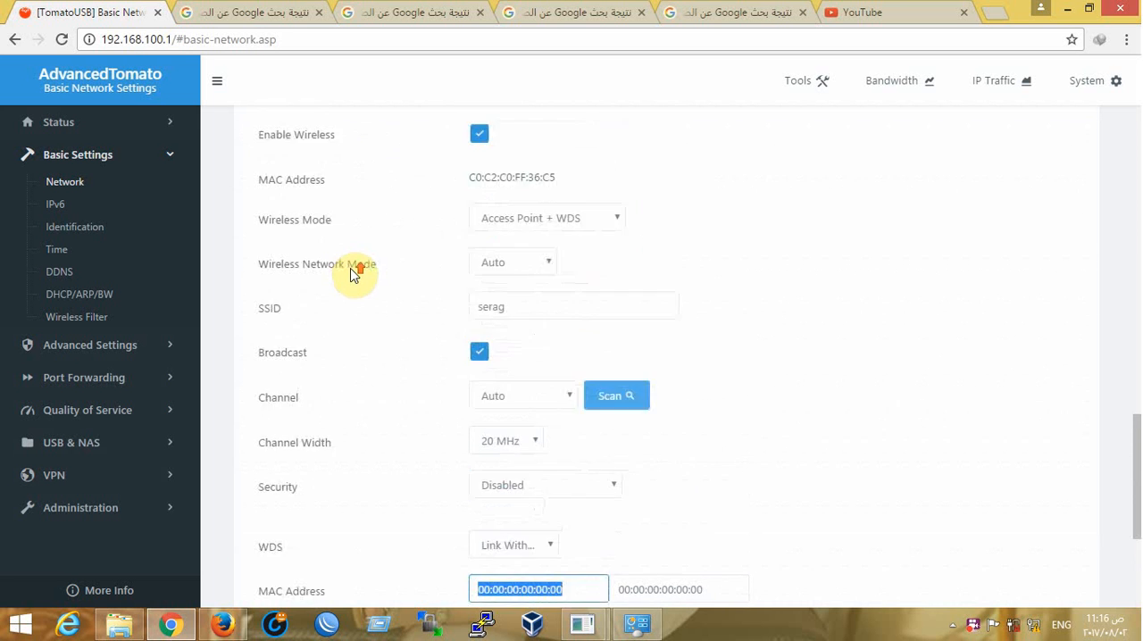
# Set the 2.4 GHz interface's Wireless Mode to Access Point after reviewing the available modes
pyautogui.click(561, 286)
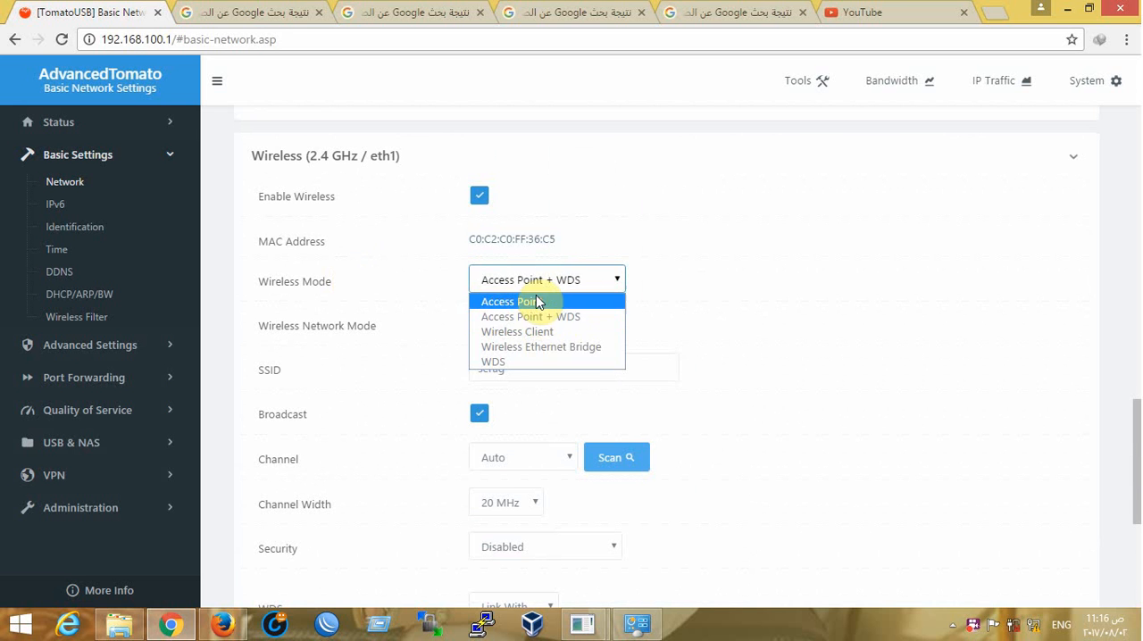
pyautogui.click(535, 302)
pyautogui.click(563, 284)
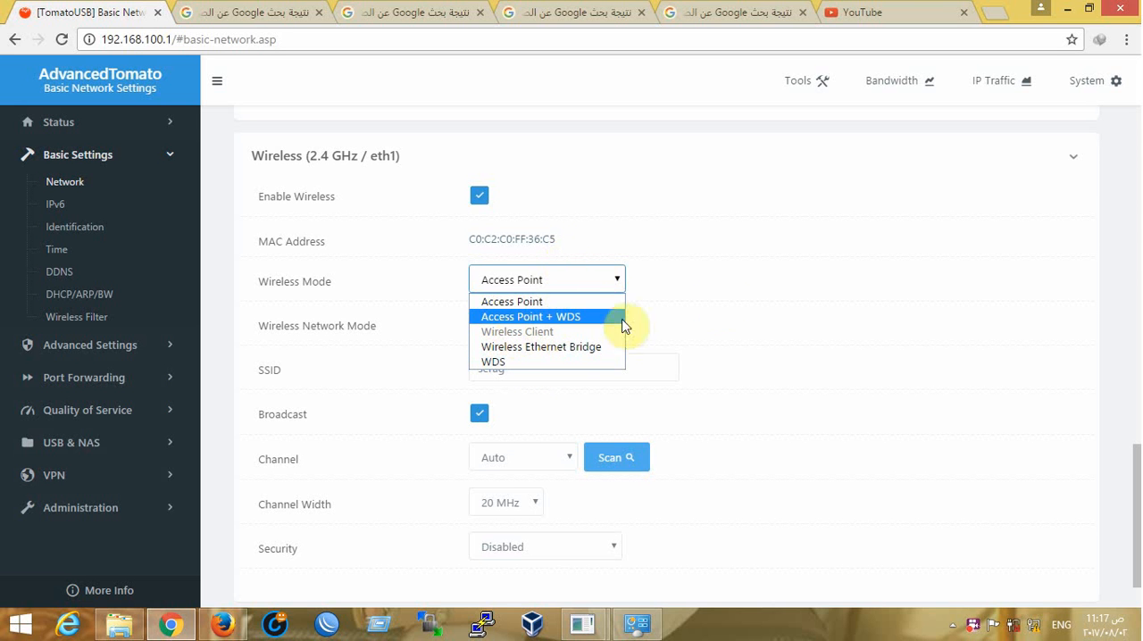
pyautogui.click(496, 302)
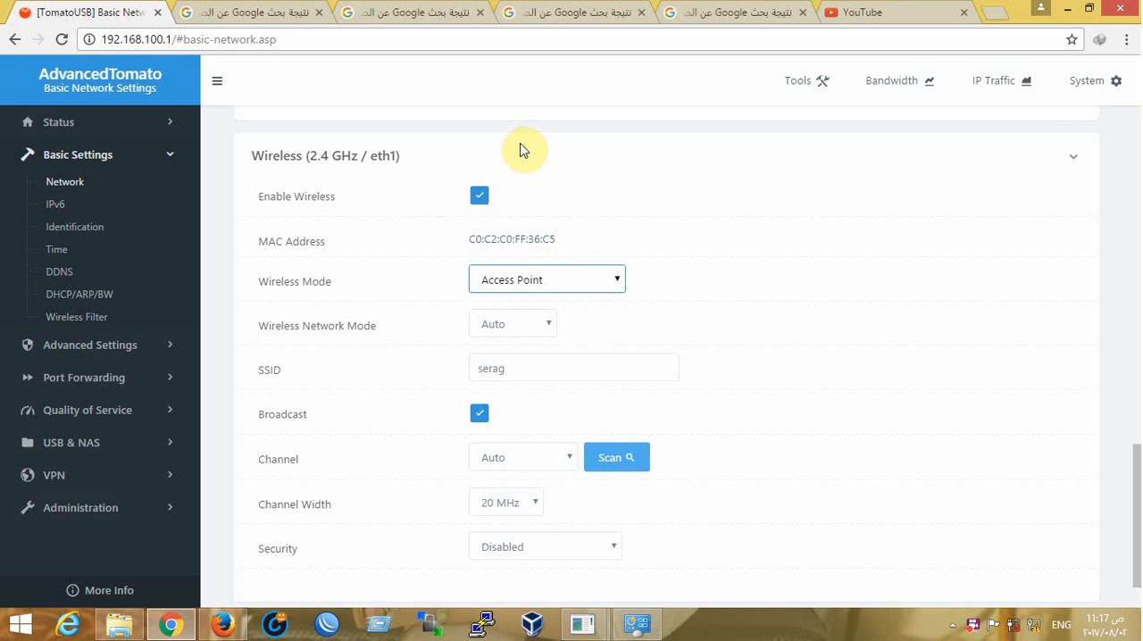
# Keep the 2.4 GHz Wireless Network Mode at Auto and change the SSID to XYZ
pyautogui.scroll(-1, 539, 179)
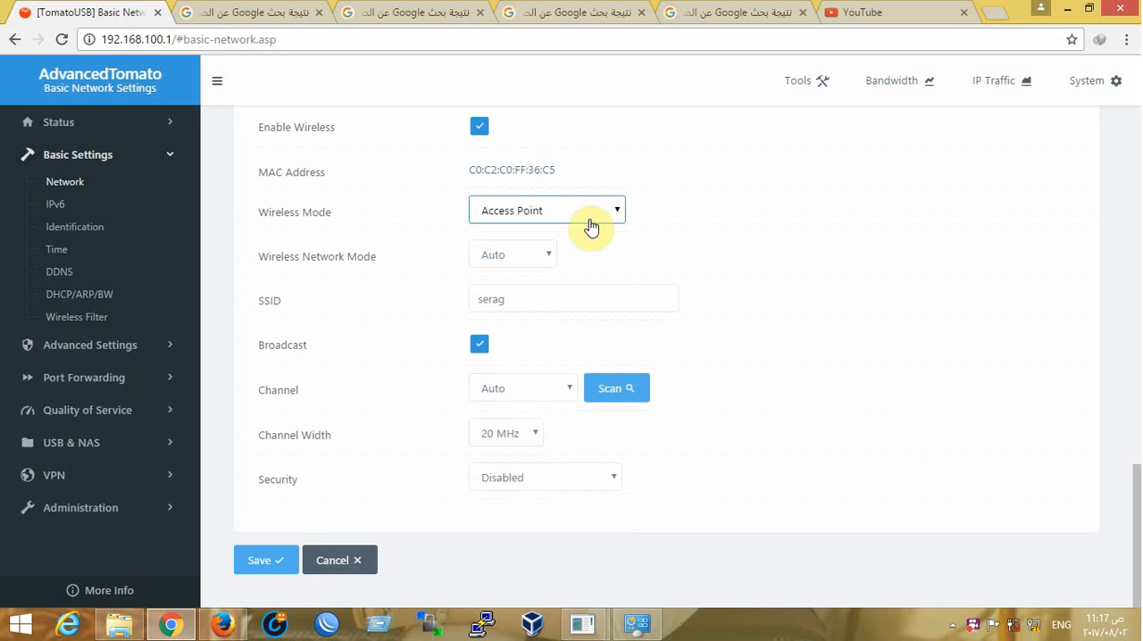
pyautogui.click(531, 259)
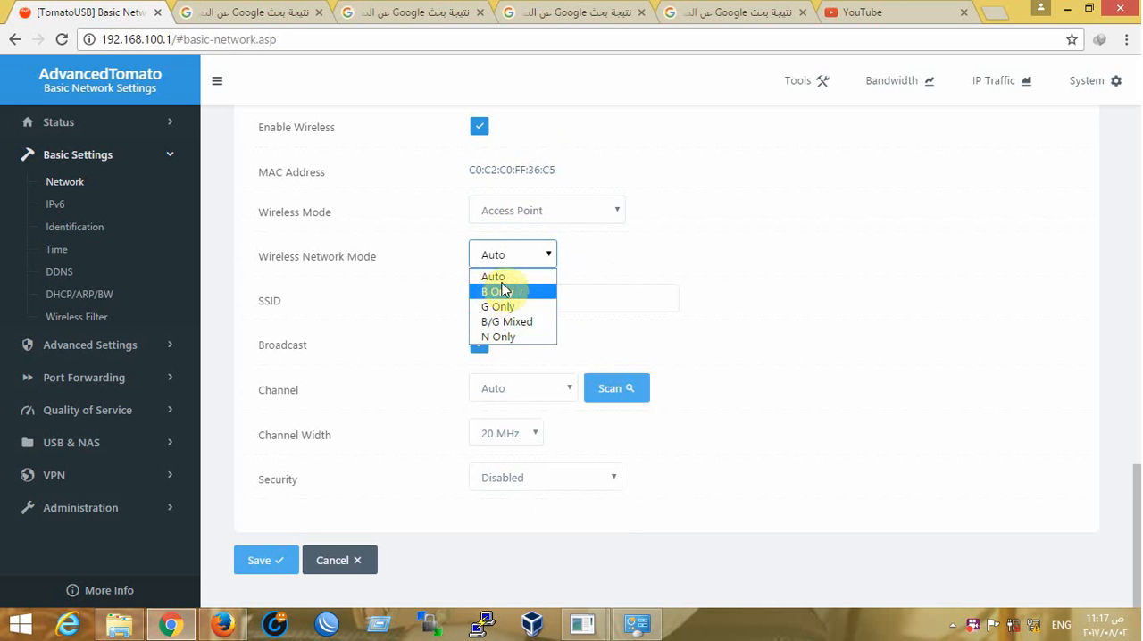
pyautogui.click(487, 251)
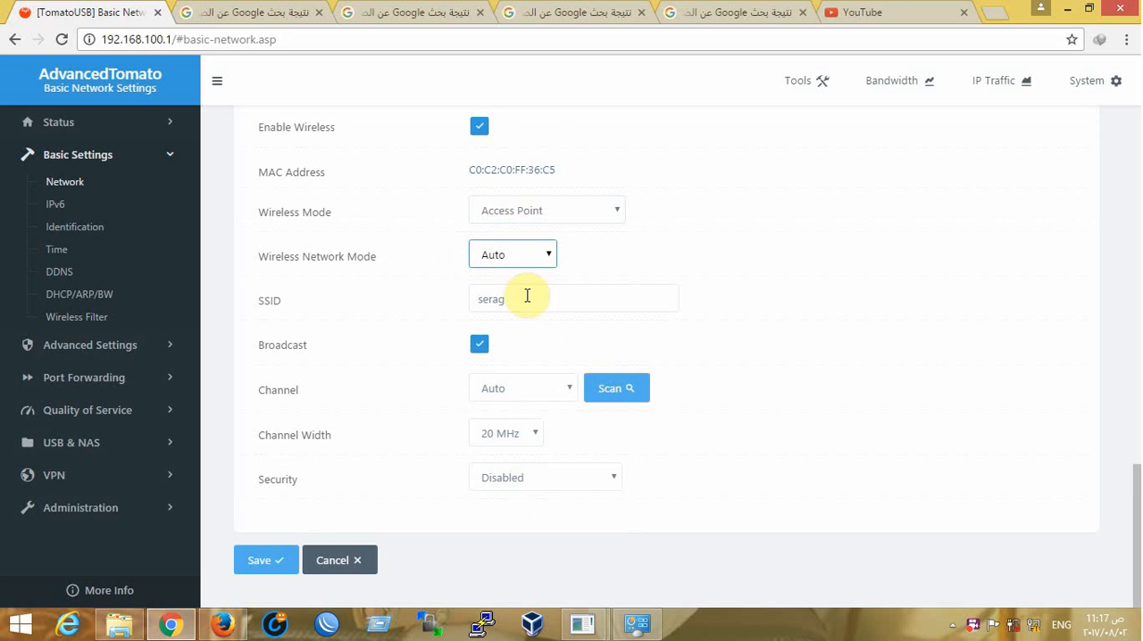
pyautogui.doubleClick(277, 301)
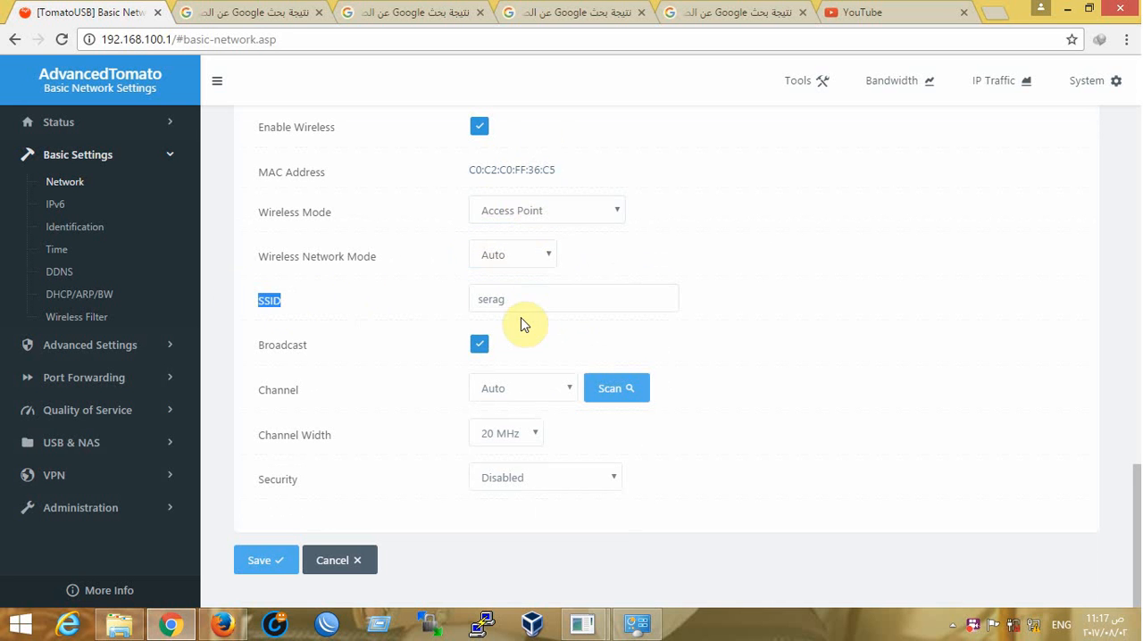
pyautogui.click(519, 301)
pyautogui.doubleClick(523, 302)
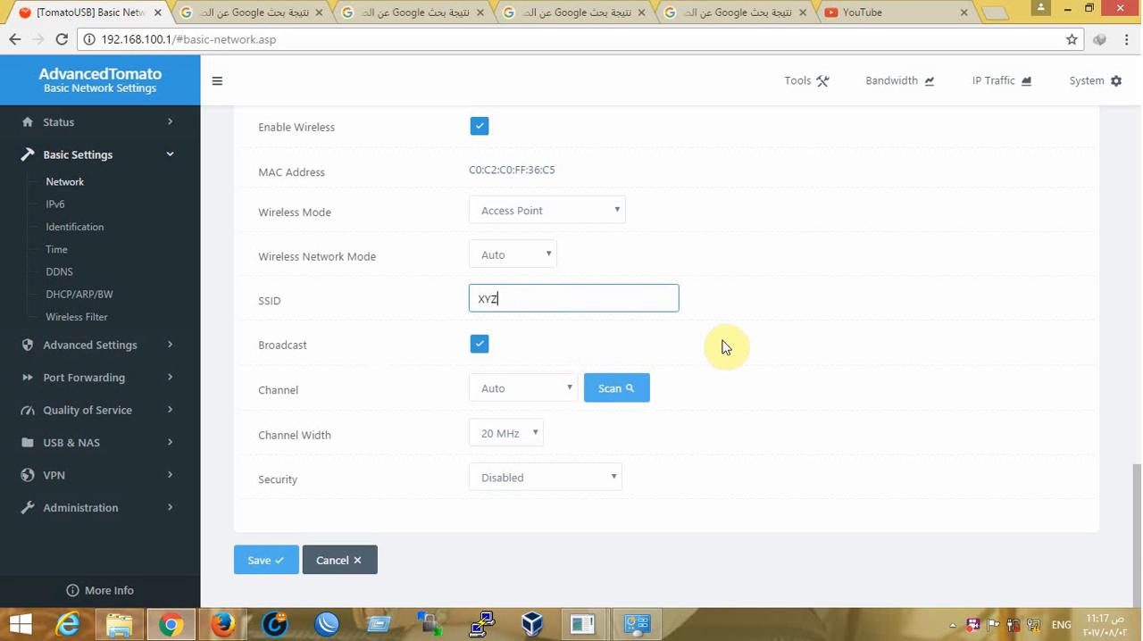
# Keep the 20 MHz channel width, secure the network with WPA2 Personal and a shared key, and save the settings
pyautogui.click(493, 434)
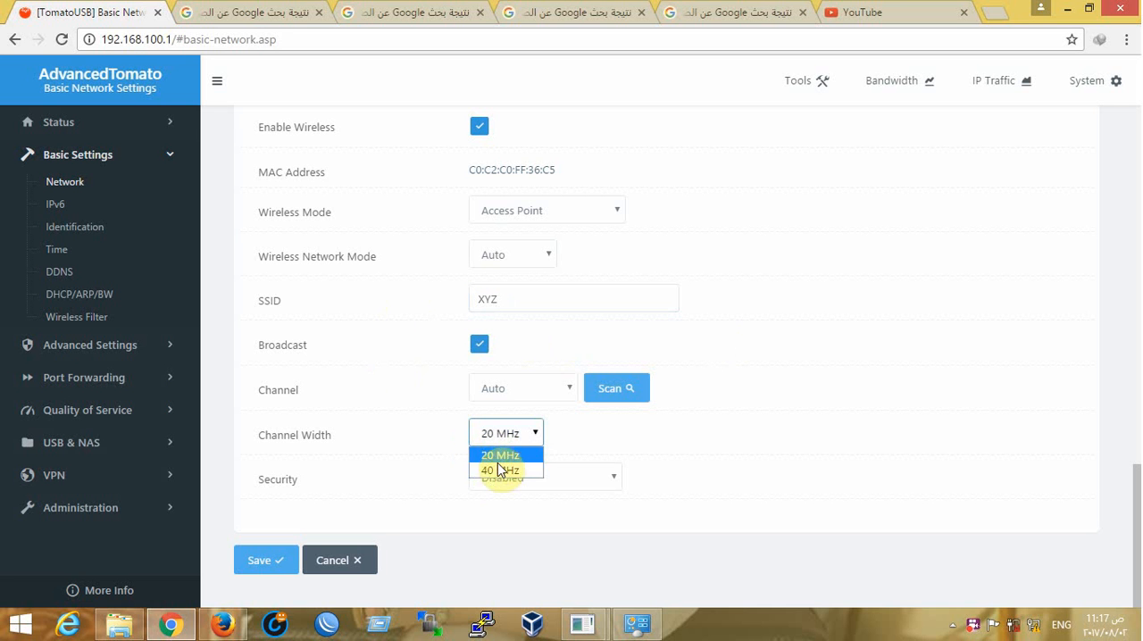
pyautogui.click(589, 449)
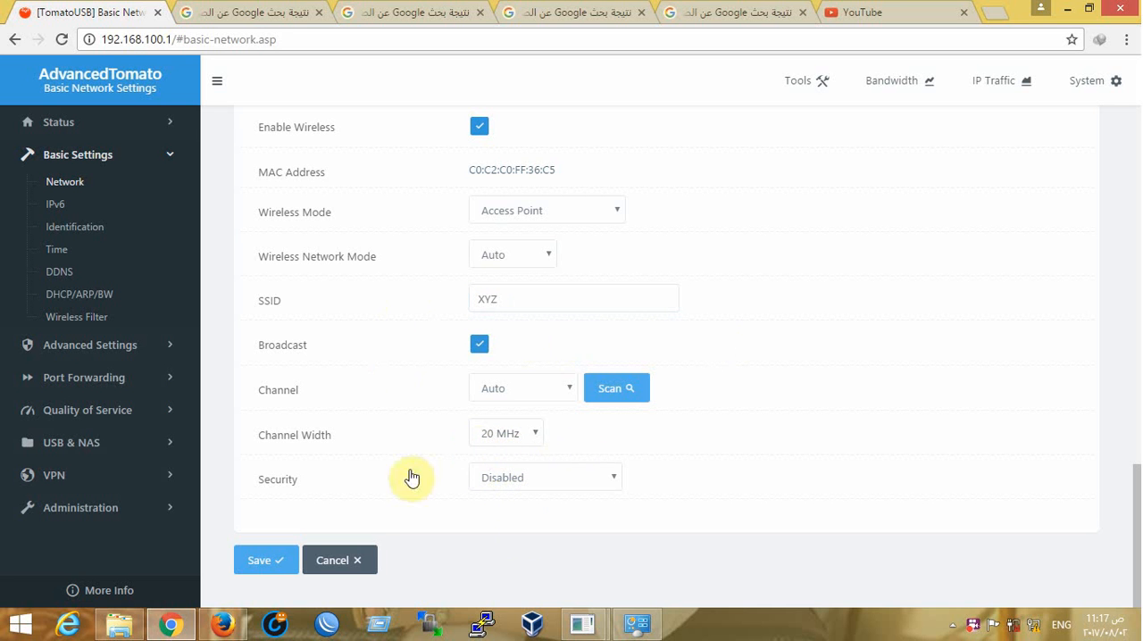
pyautogui.click(542, 479)
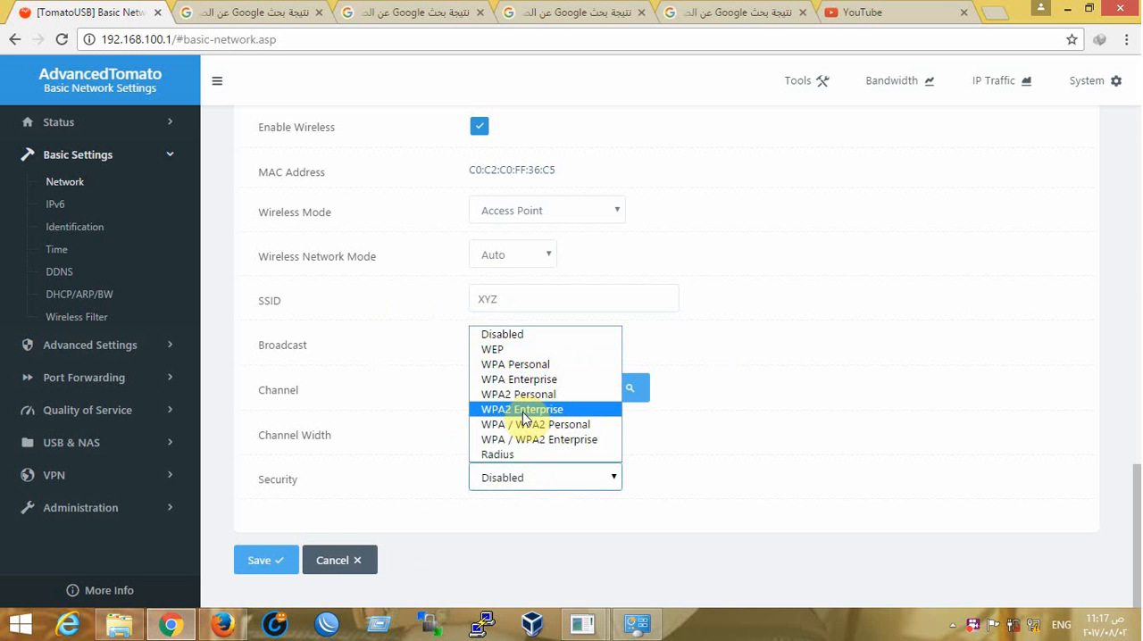
pyautogui.click(525, 400)
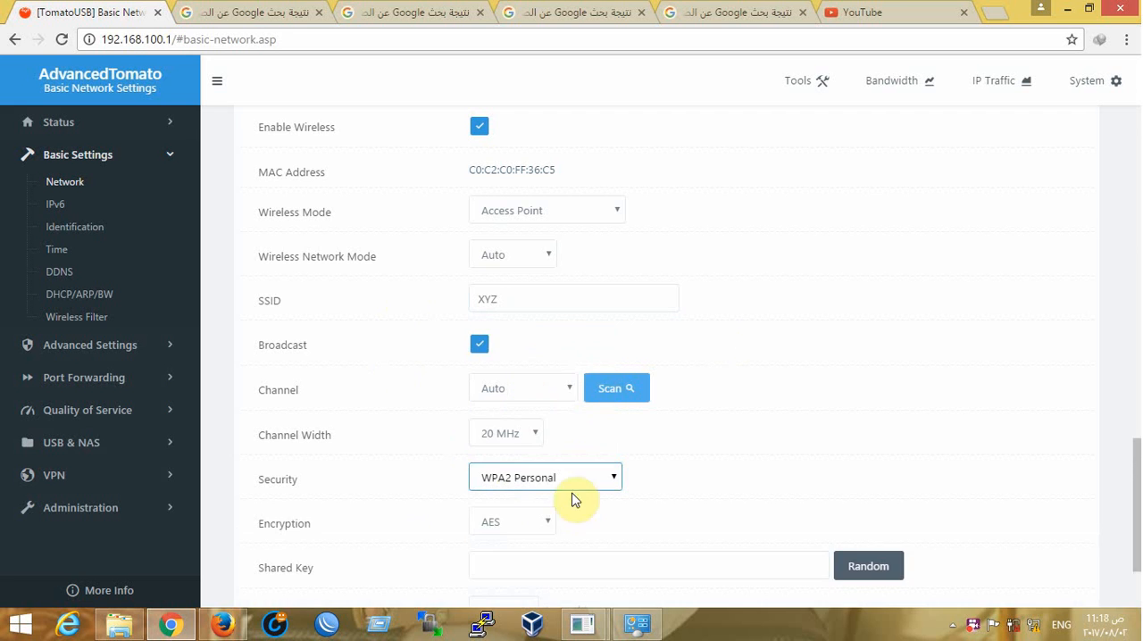
pyautogui.scroll(-2, 574, 482)
pyautogui.click(498, 427)
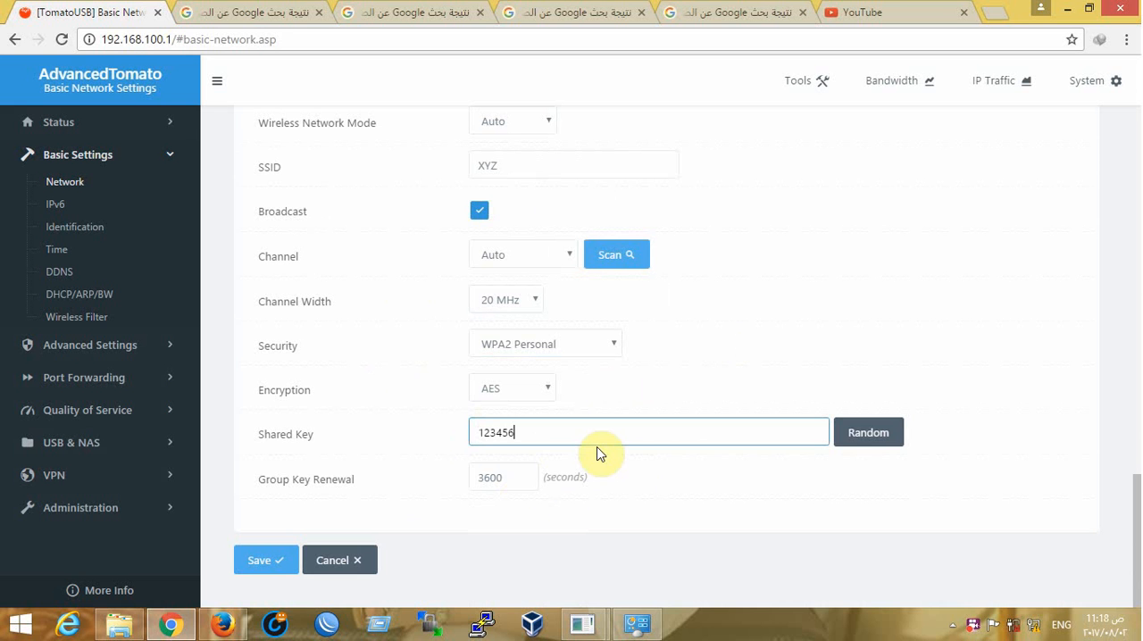
pyautogui.click(259, 560)
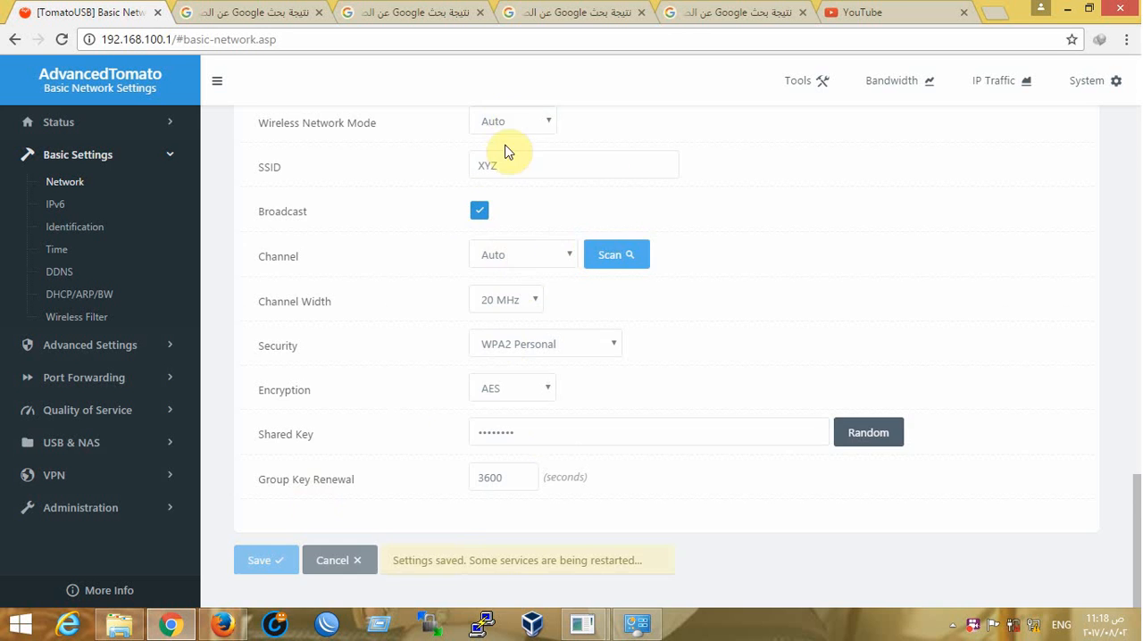
# Expand the Advanced Settings section and reload the router's administration page at 192.168.100.1
pyautogui.scroll(1, 514, 170)
pyautogui.scroll(-1, 521, 170)
pyautogui.scroll(2, 519, 295)
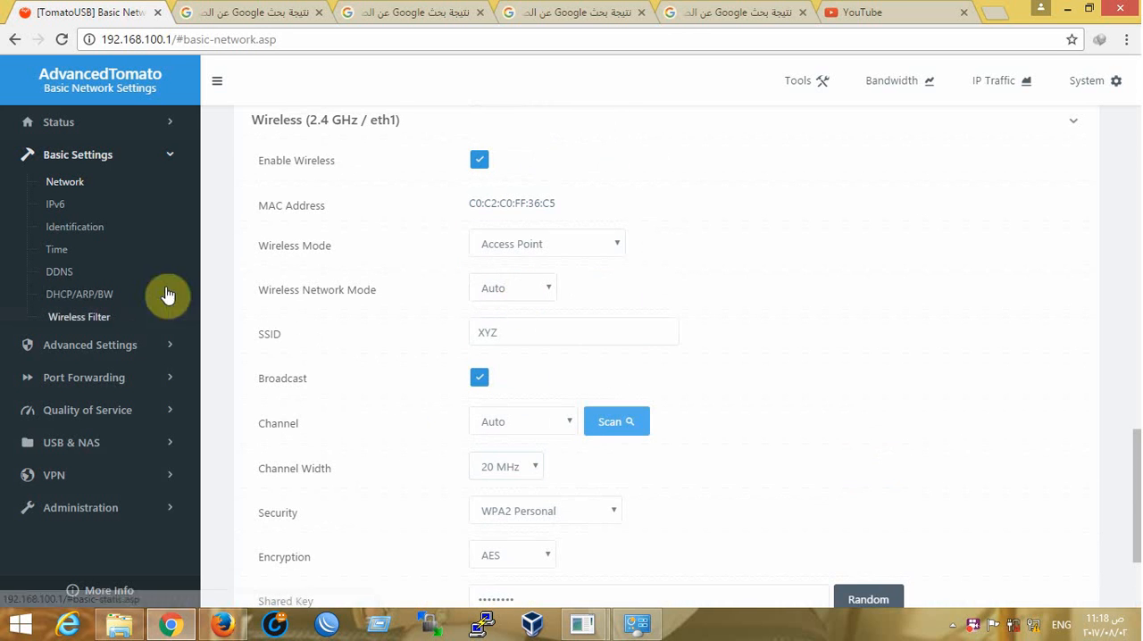
pyautogui.click(72, 345)
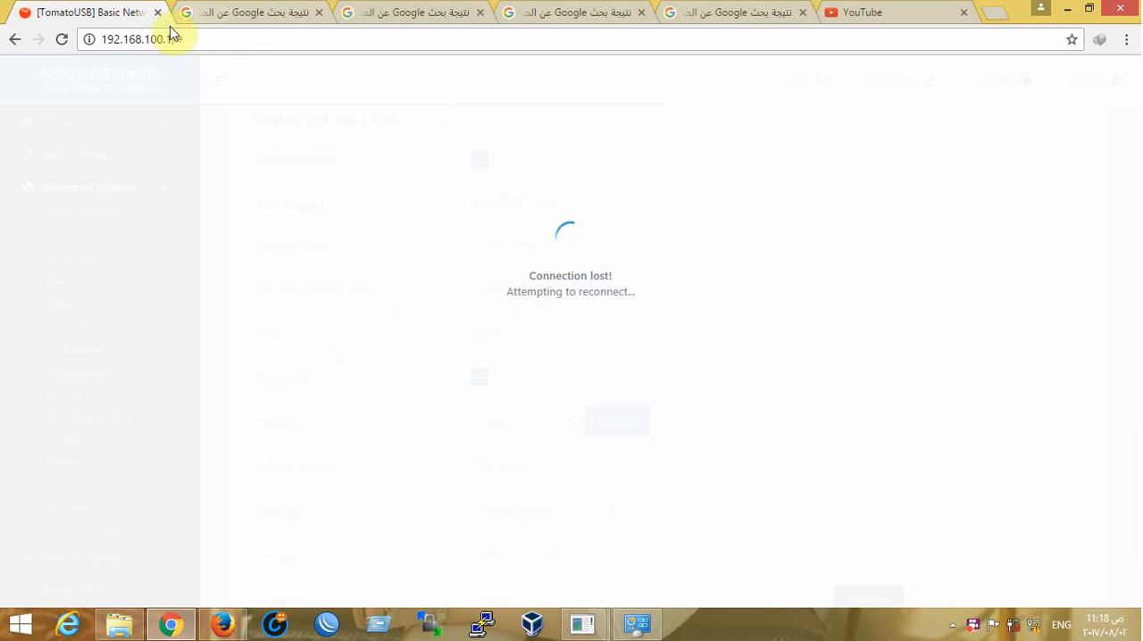
pyautogui.moveTo(171, 38); pyautogui.dragTo(328, 51)
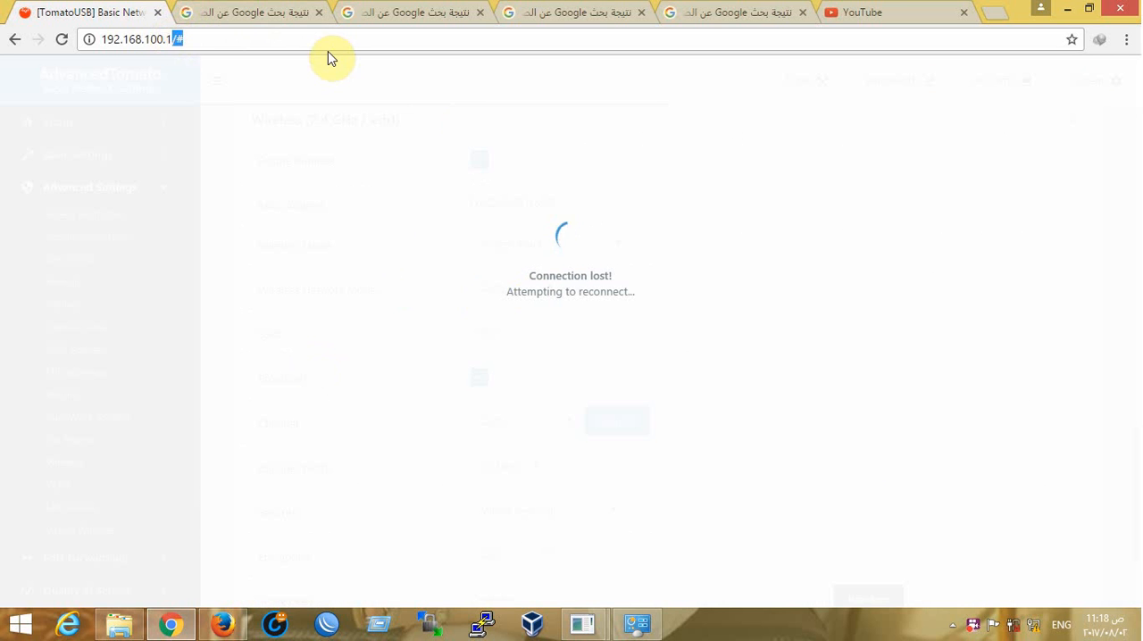
pyautogui.press('BackSpace')
pyautogui.press('Return')
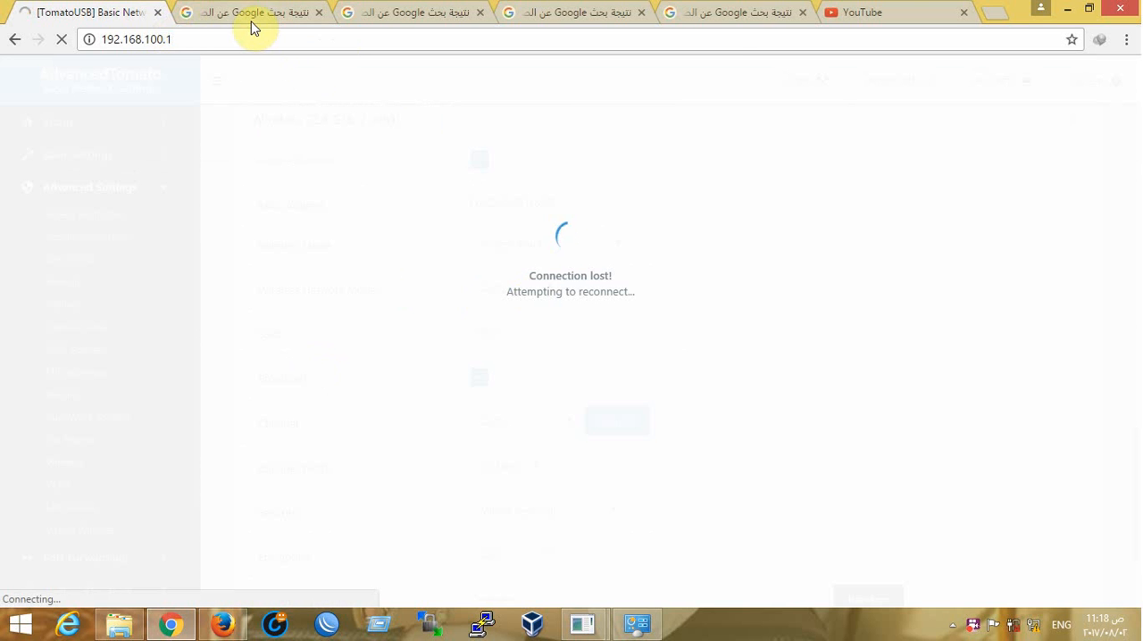